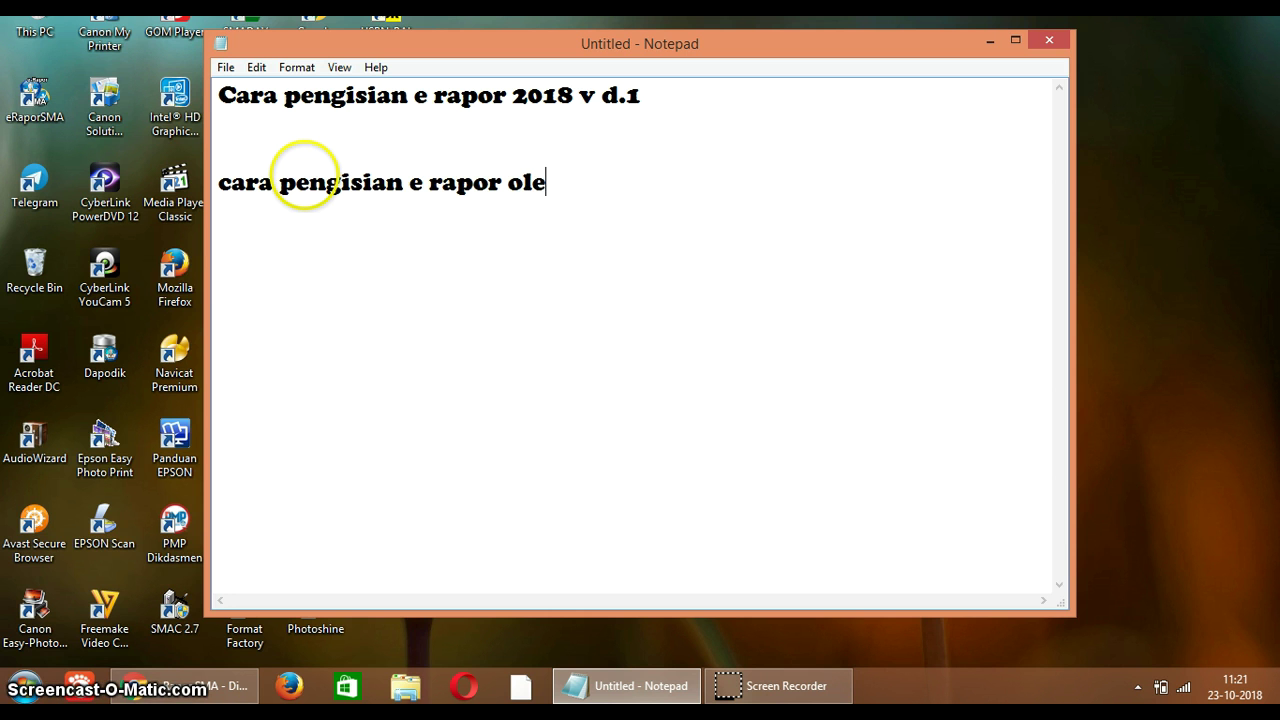
Step: Complete the second line as "cara pengisian e rapor oleh guru mata pelajaran" and remove the extra blank line above it
type("guru")
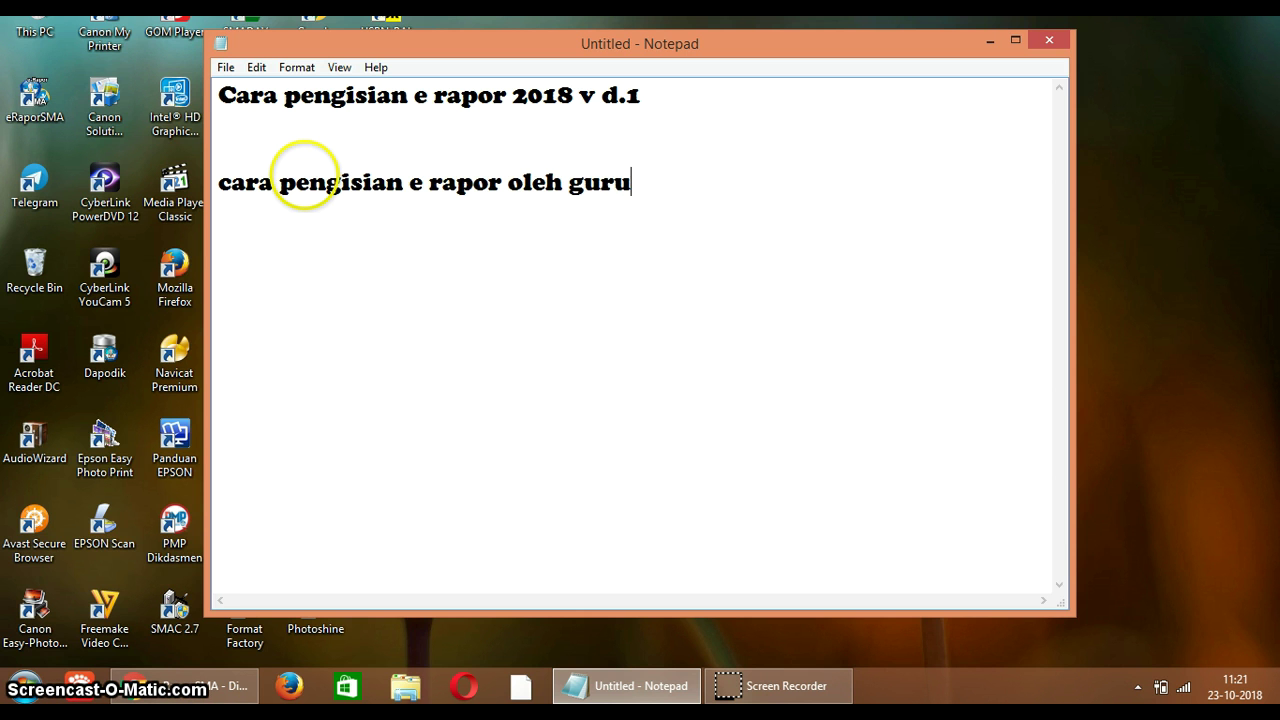
type(" mata pelajaran")
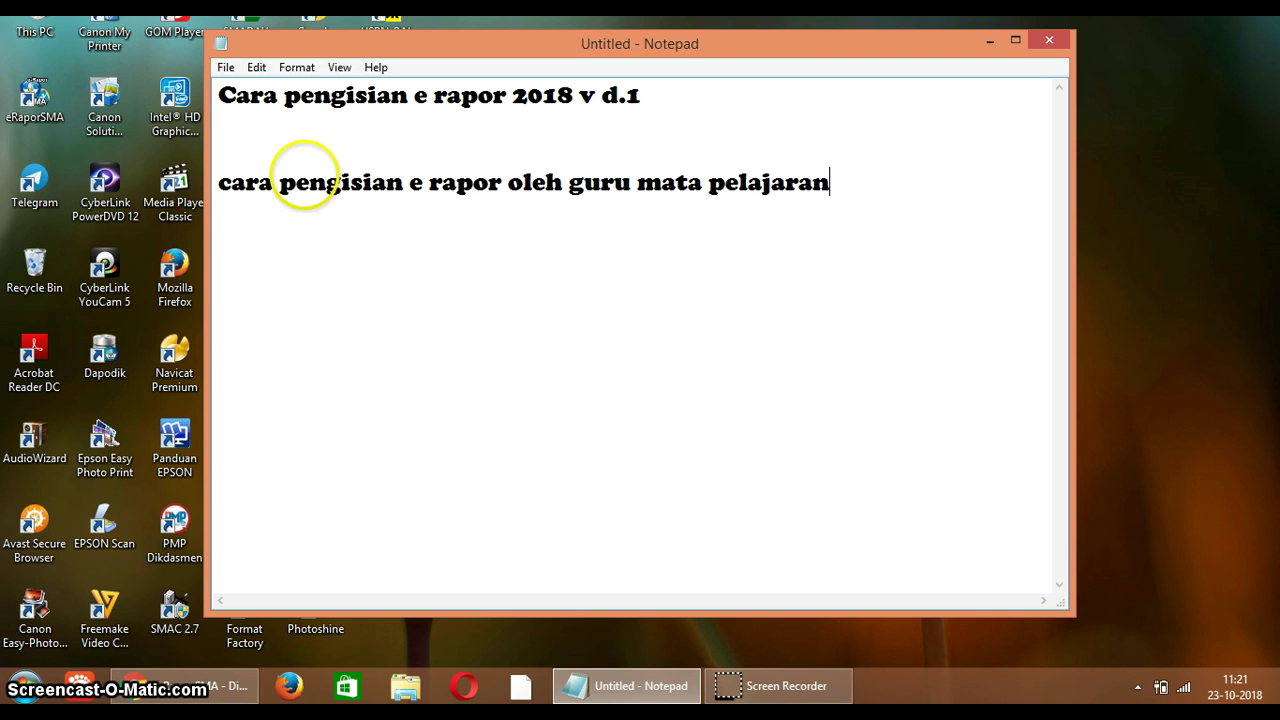
left_click(248, 154)
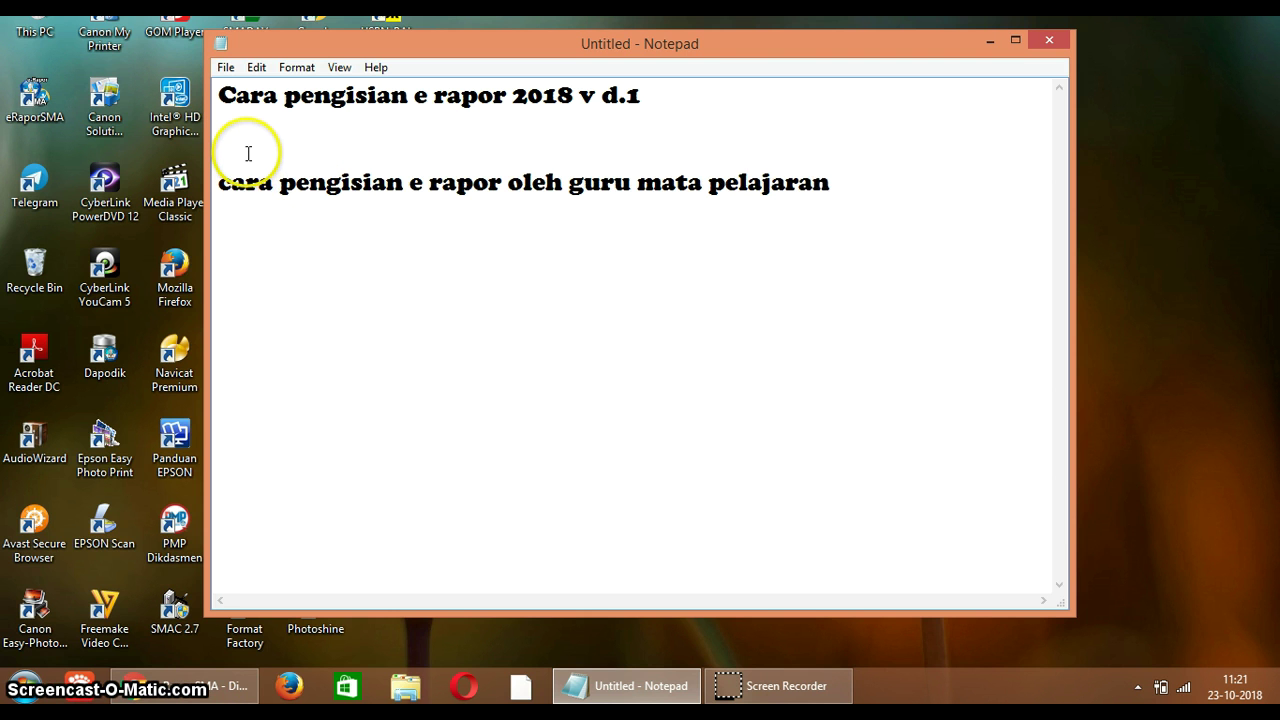
key("Delete")
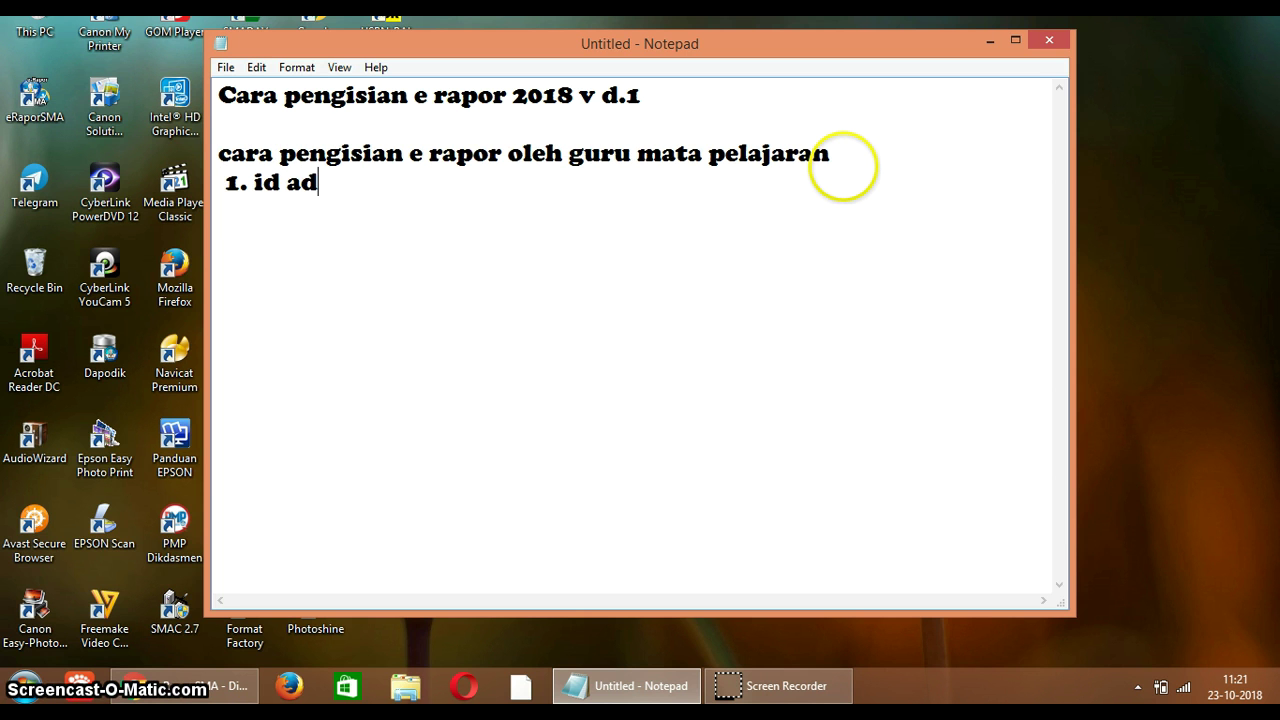
Step: Complete item 1 of the note as "1. id adres : 192.168.100.13:5789", checking the e-Rapor address in the browser, and start a new line
type("es")
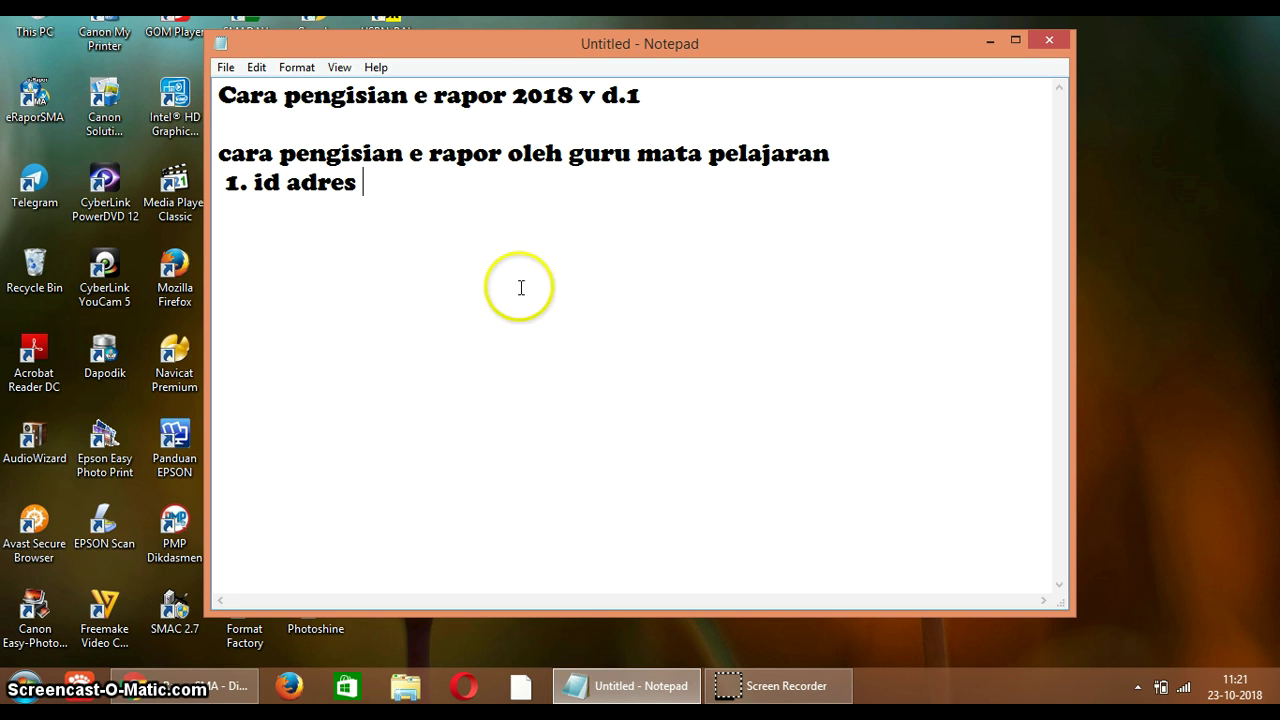
left_click(229, 686)
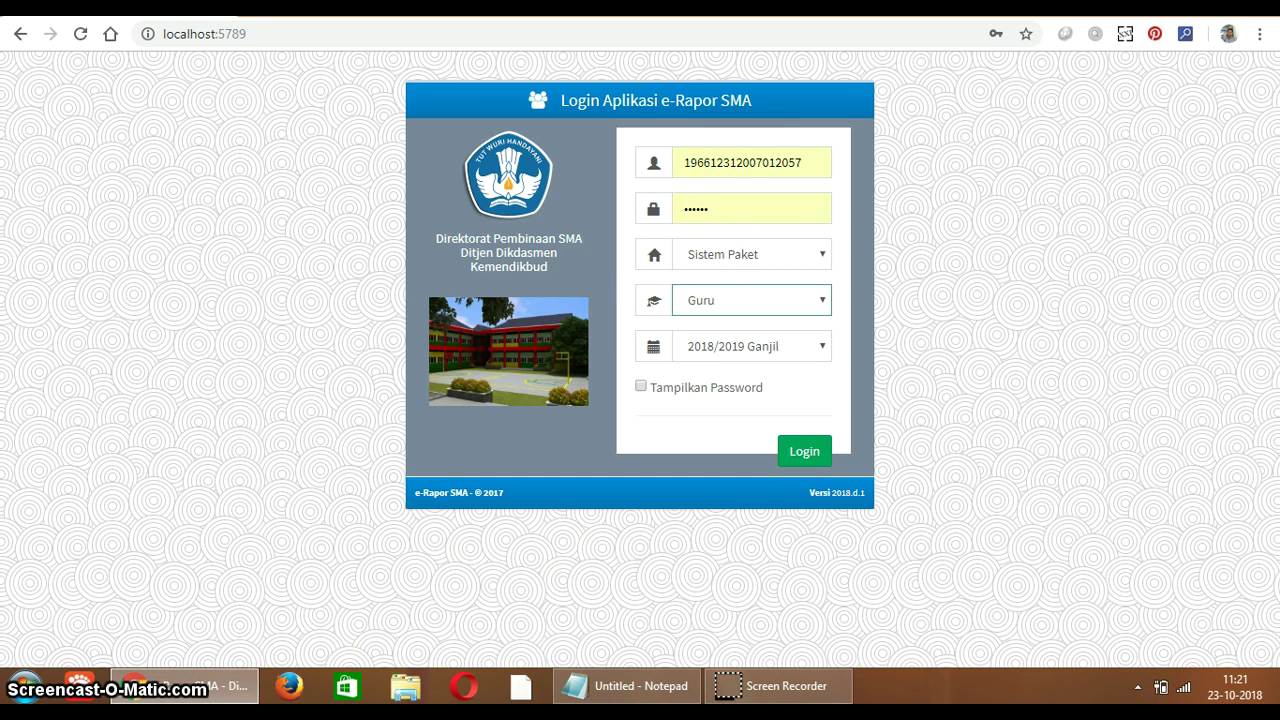
left_click(640, 686)
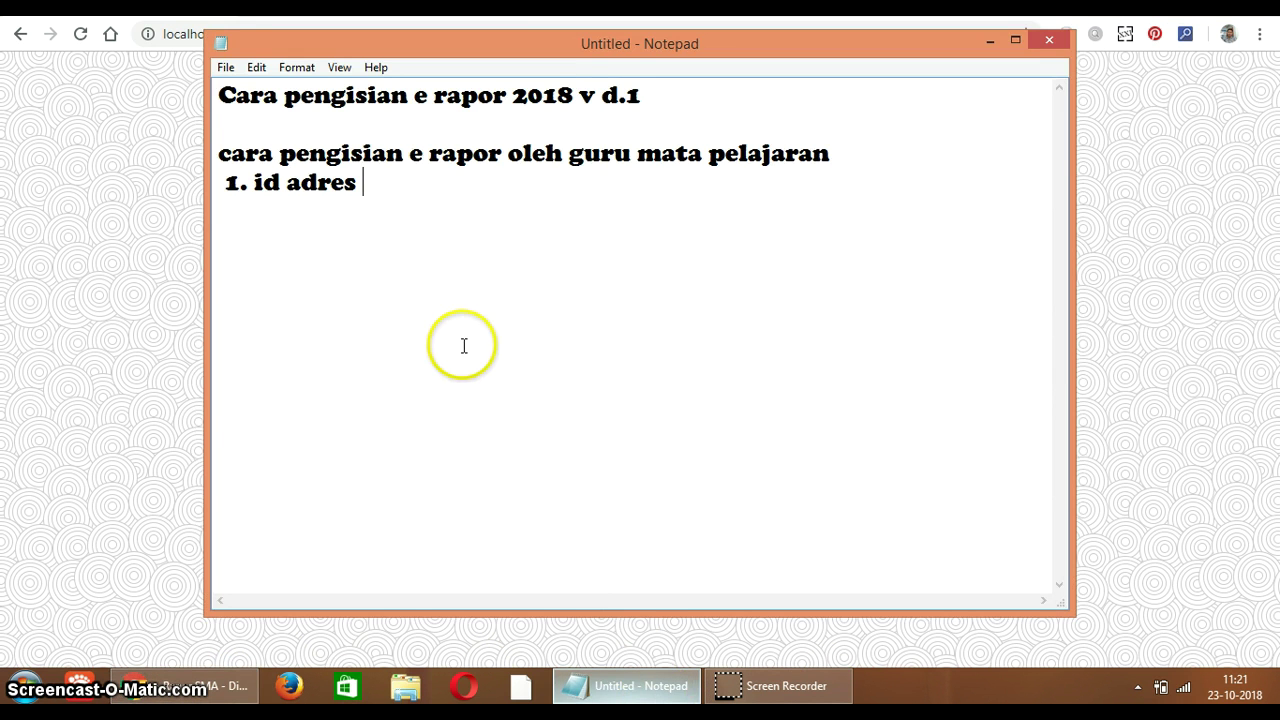
type(": ")
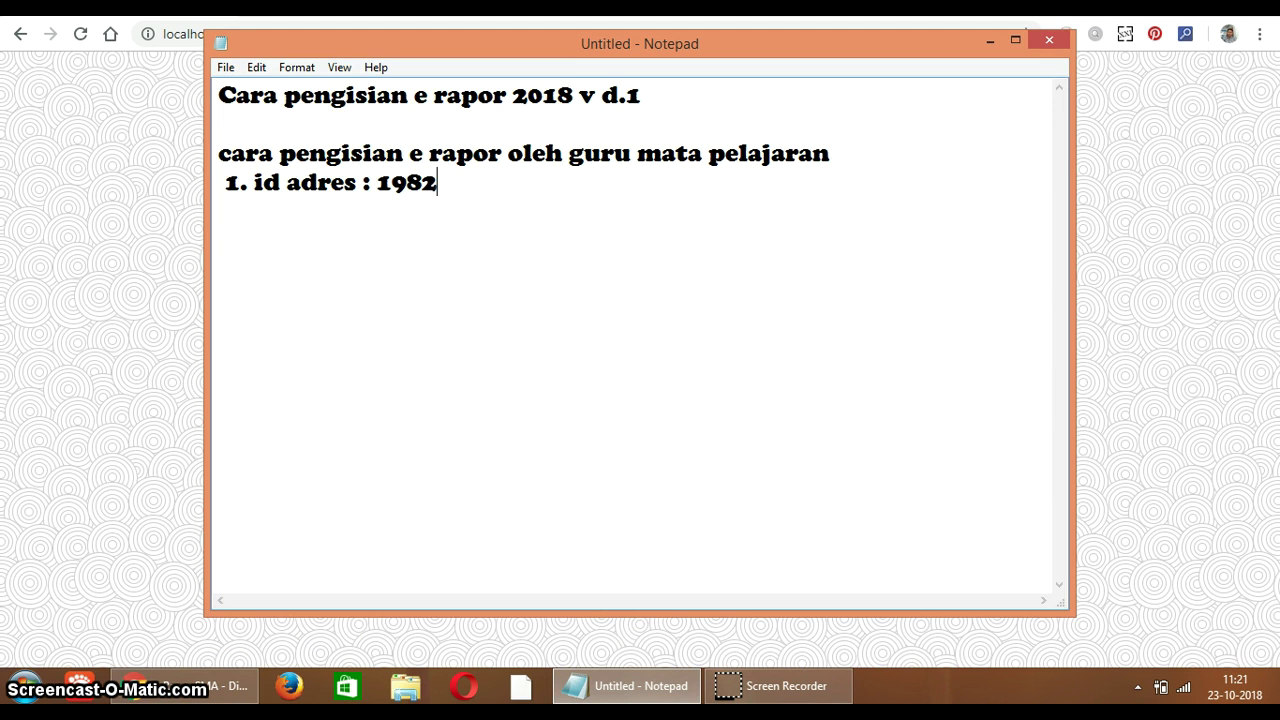
type("192.168.100.13:")
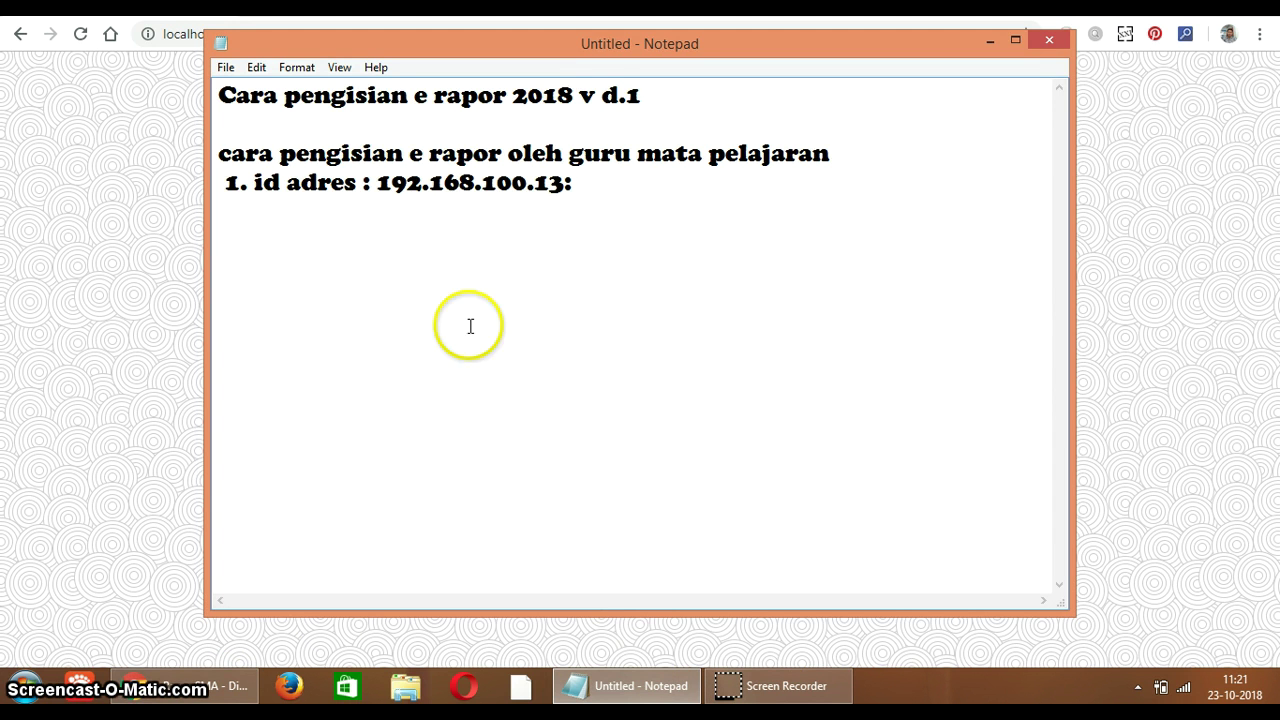
left_click(163, 680)
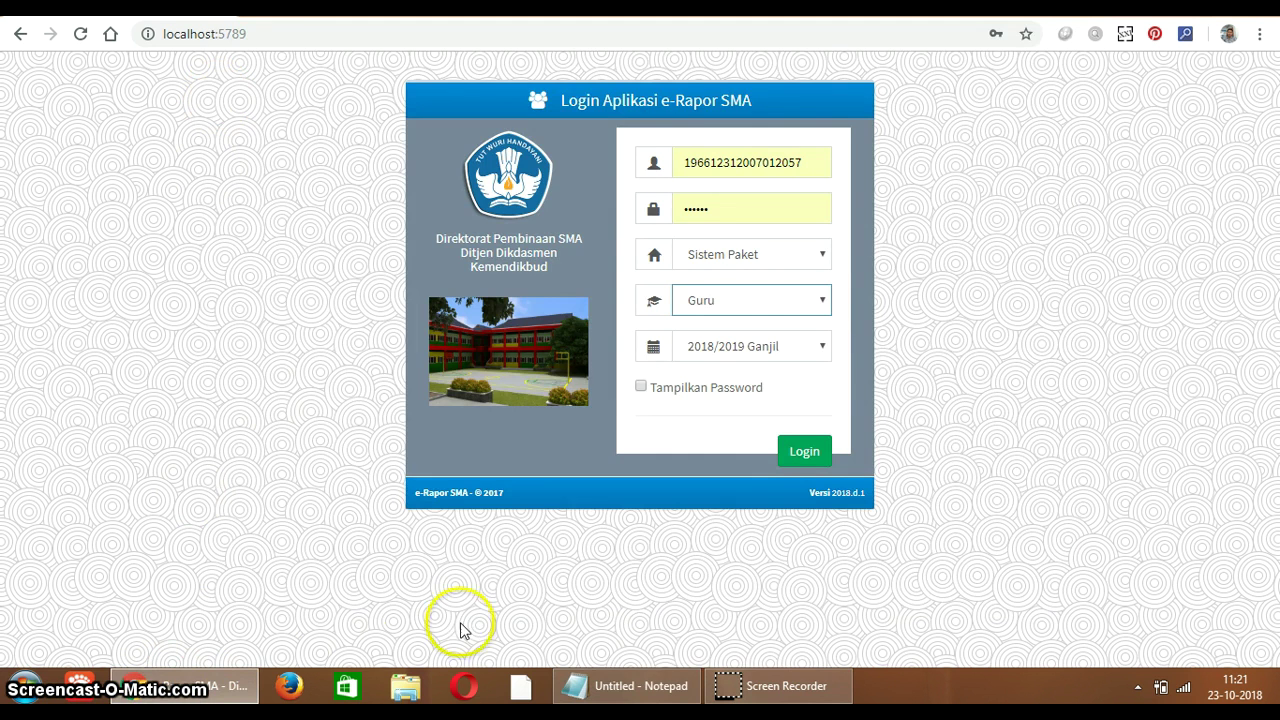
left_click(612, 686)
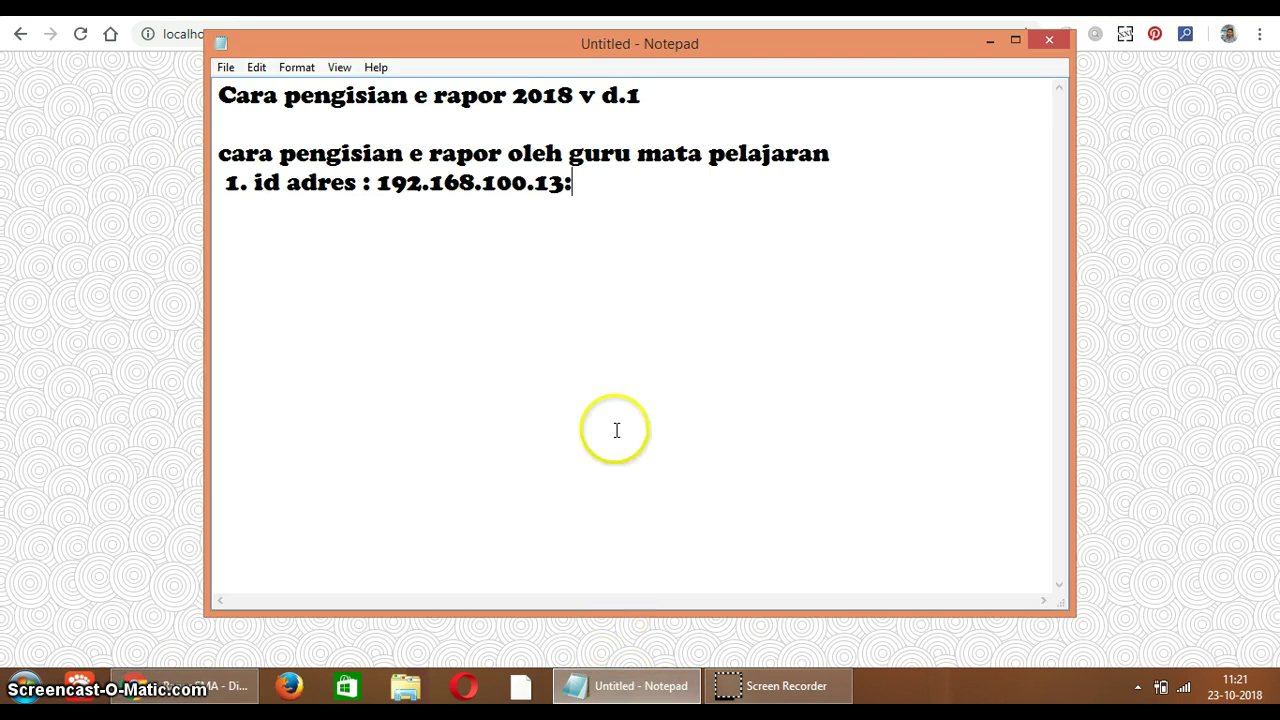
left_click(634, 378)
type("5789")
key("Return")
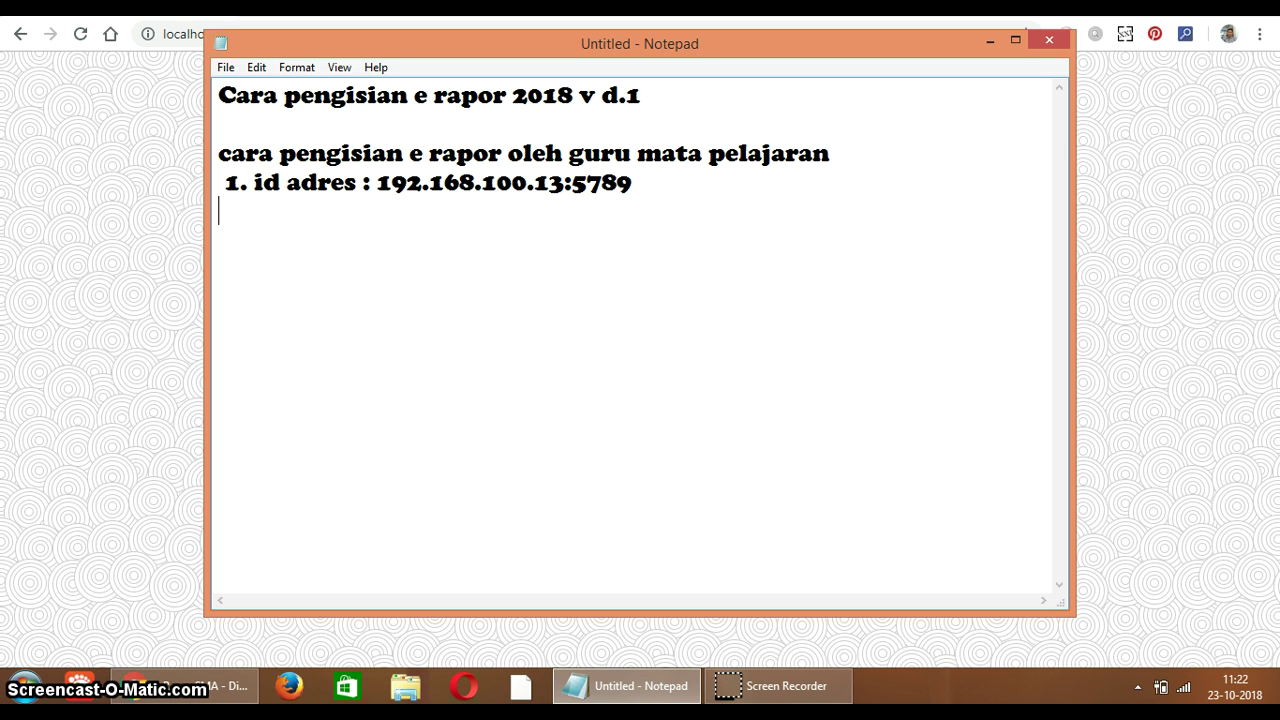
Step: Add item 2 to the note, reading "2. user name dan paswood e rapor"
type("2. user name")
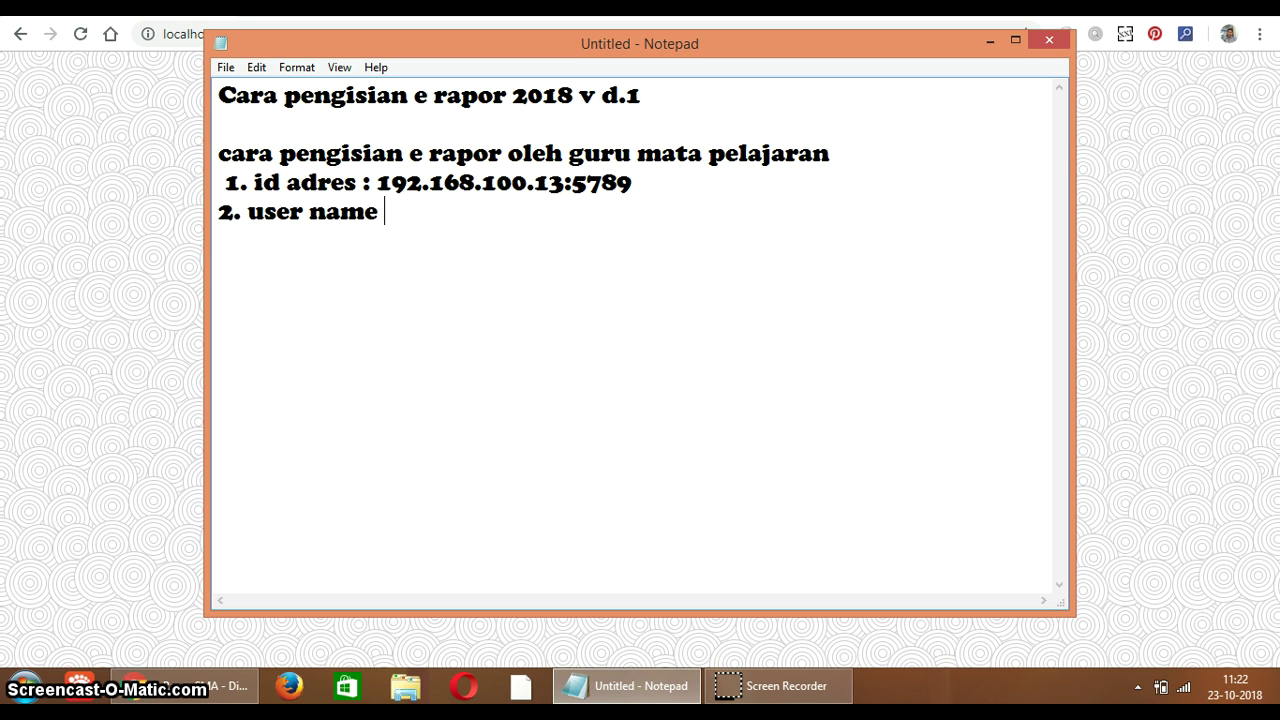
type(" dan pas")
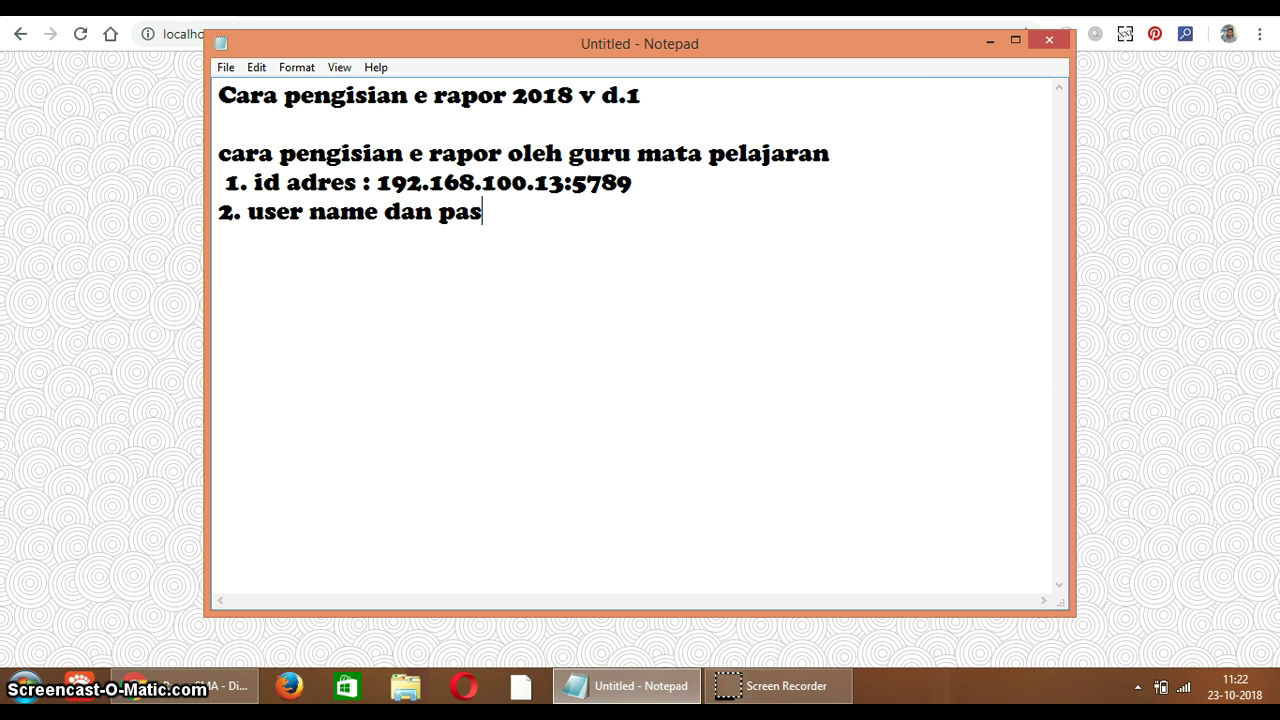
type("wood era ")
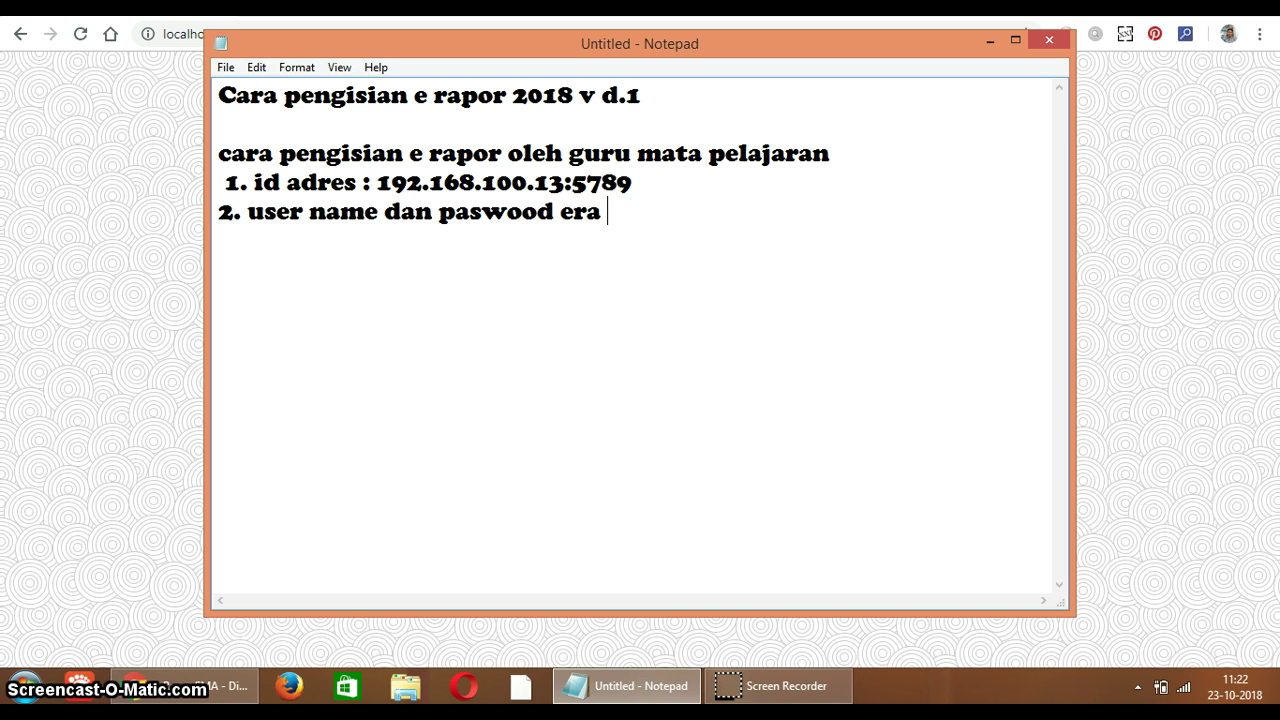
key("BackSpace")
key("BackSpace")
key("BackSpace")
type(" rapor")
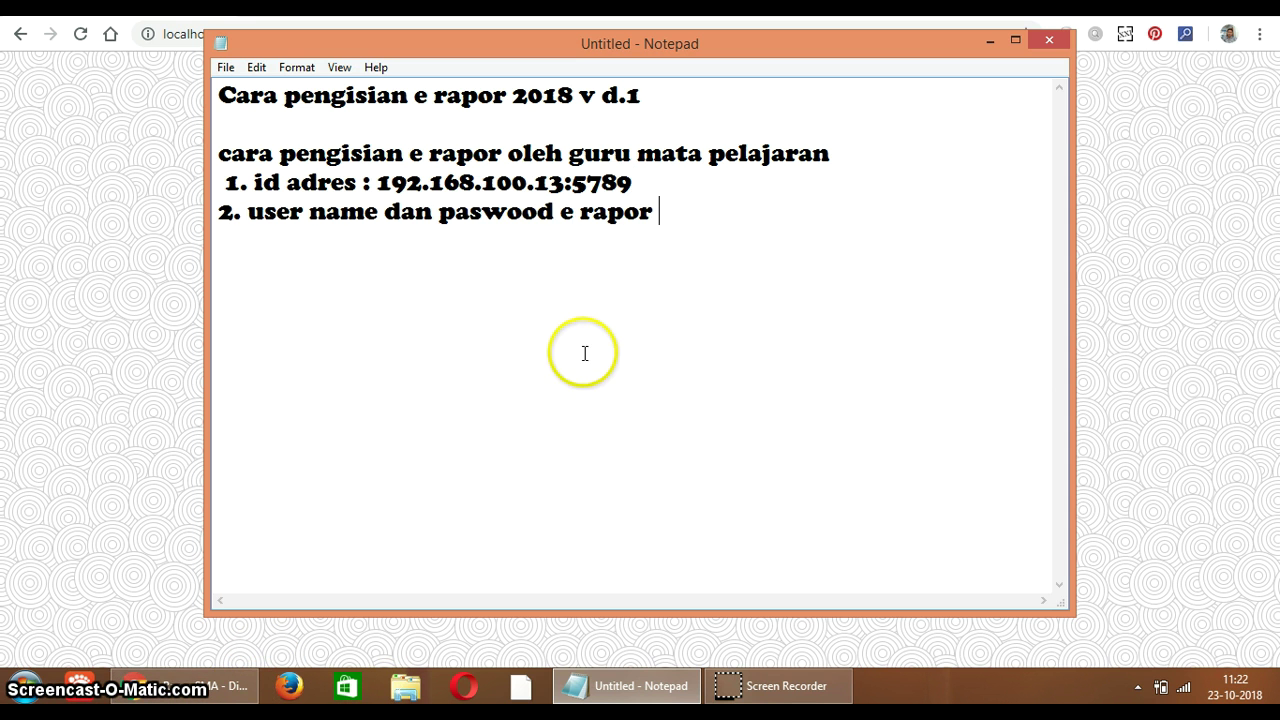
Step: Switch to the e-Rapor SMA login page in the browser, choose Sistem Paket and submit the login
left_click(180, 686)
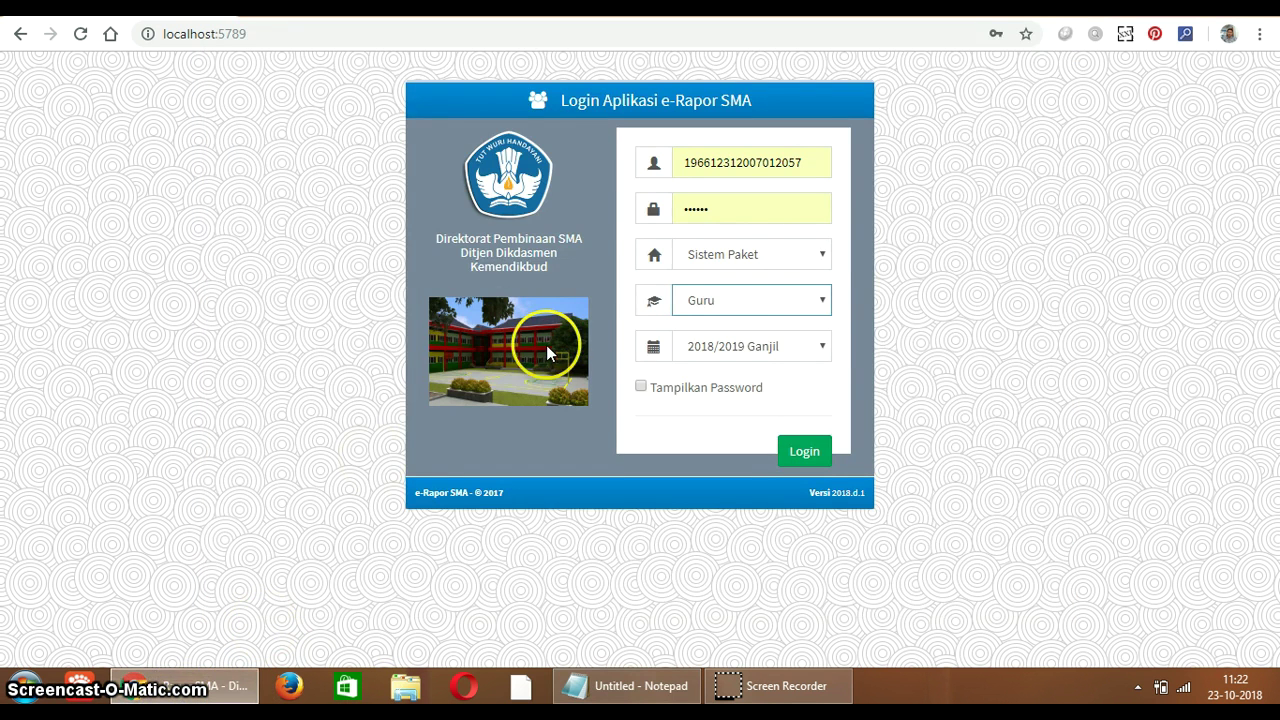
left_click(735, 256)
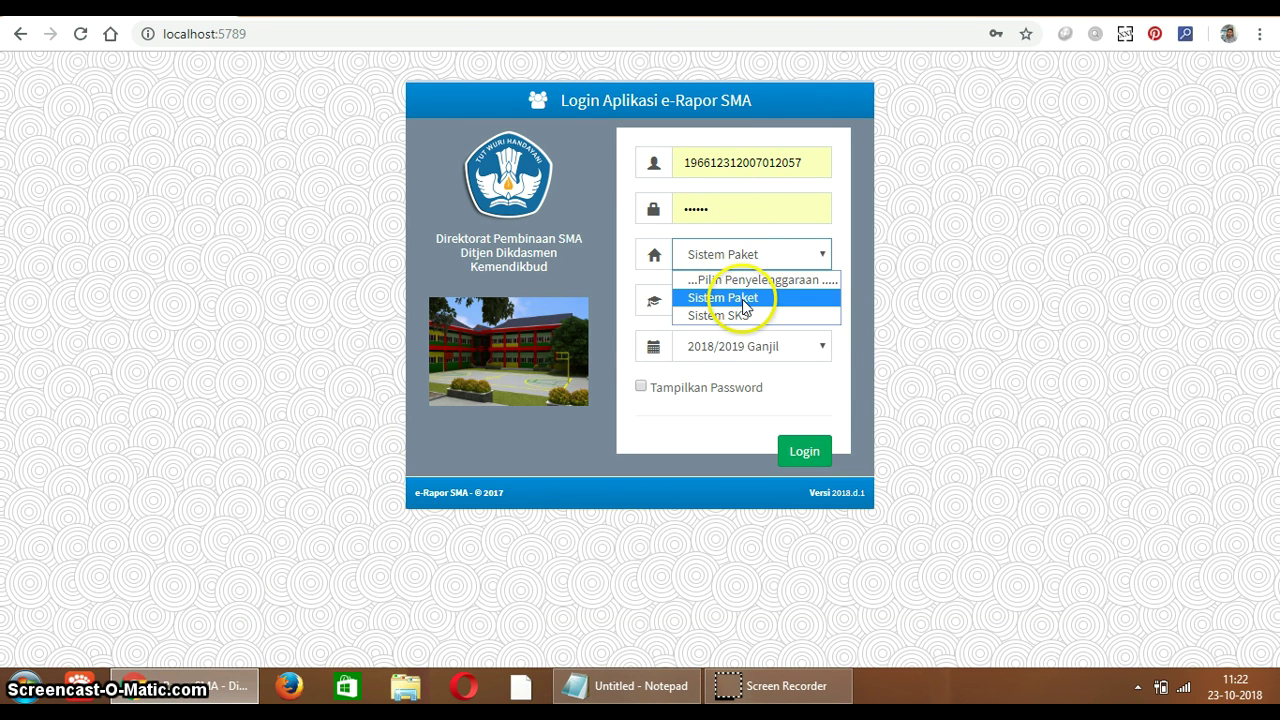
left_click(742, 297)
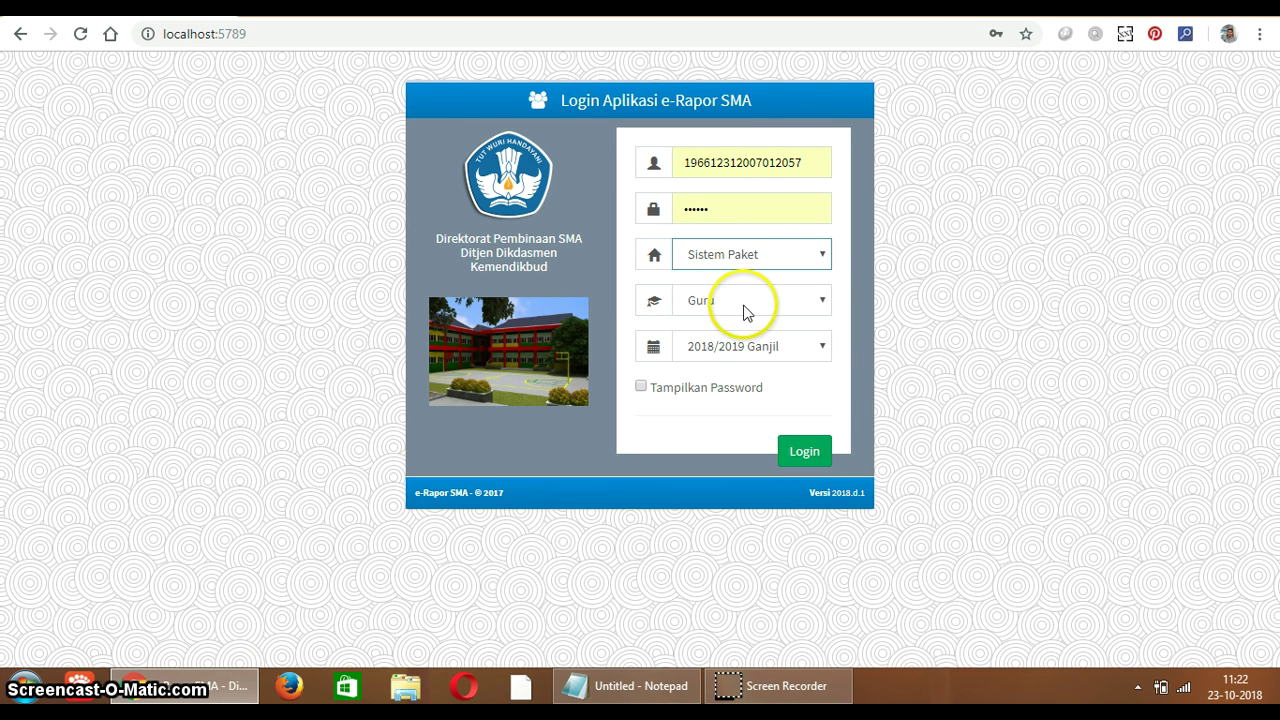
left_click(808, 452)
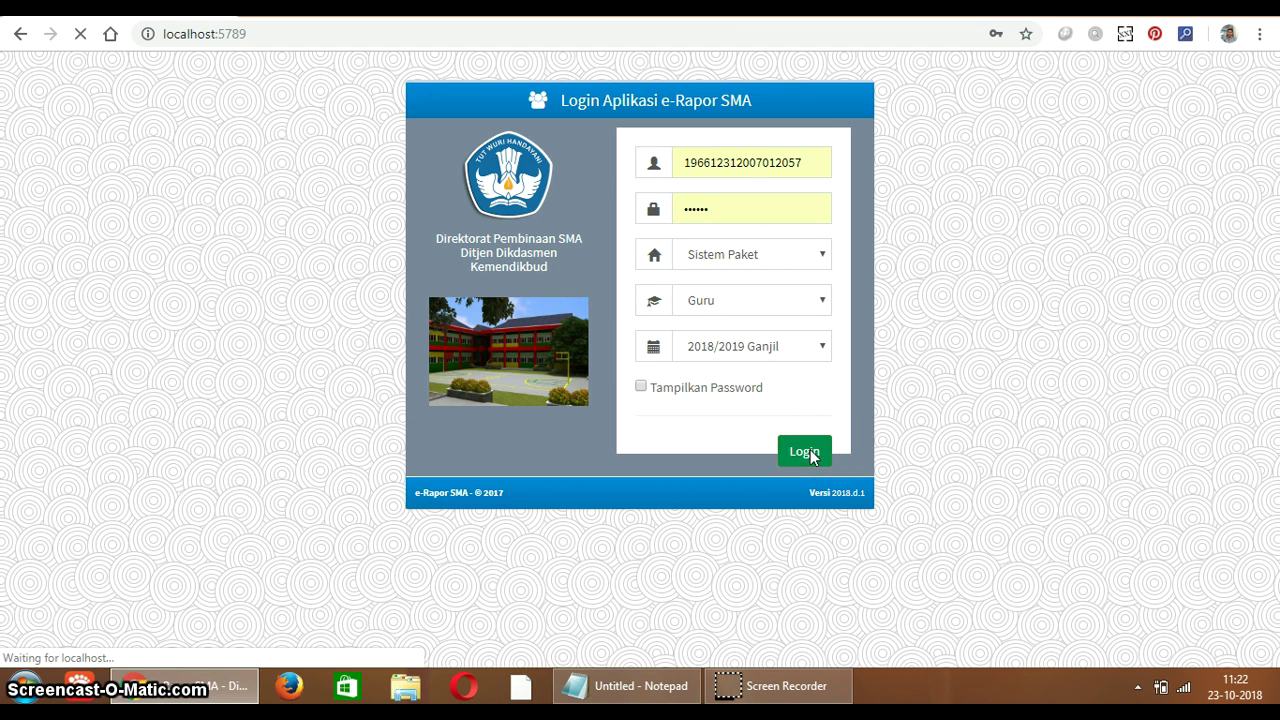
left_click(808, 452)
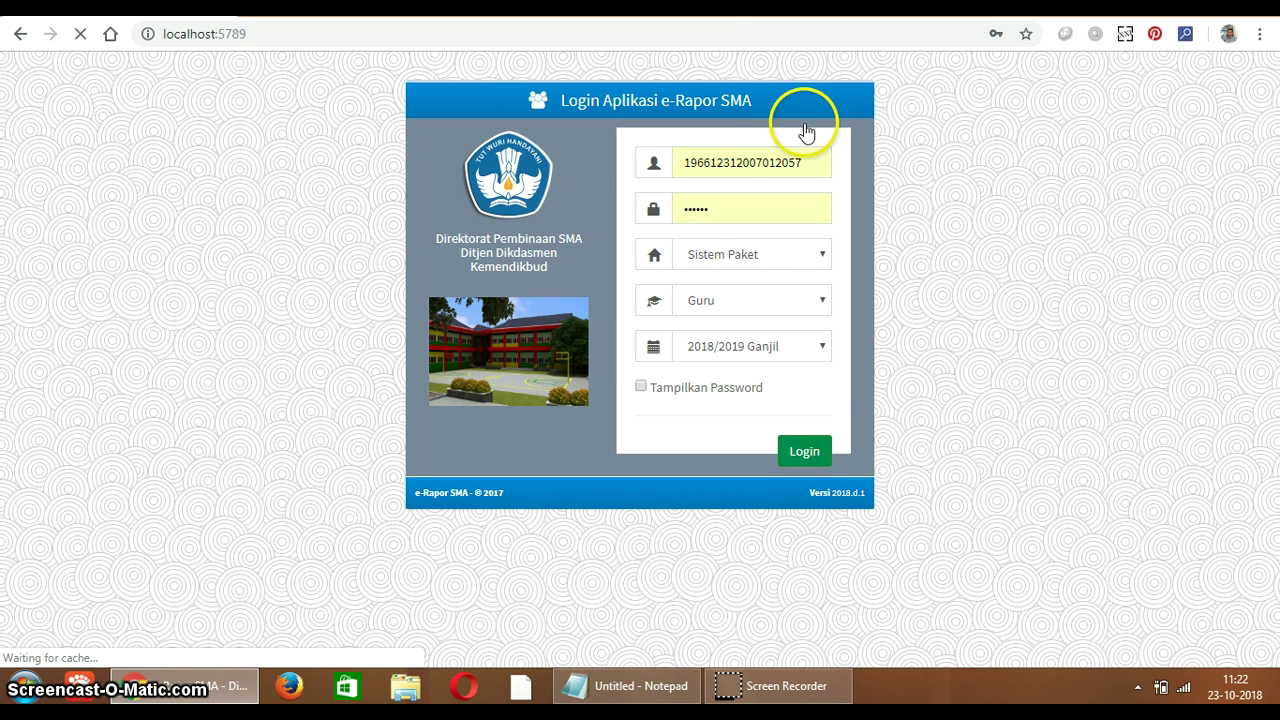
Step: Fill in the saved username and account password, and log in with Sistem Paket, Guru and 2018/2019 Ganjil
double_click(808, 165)
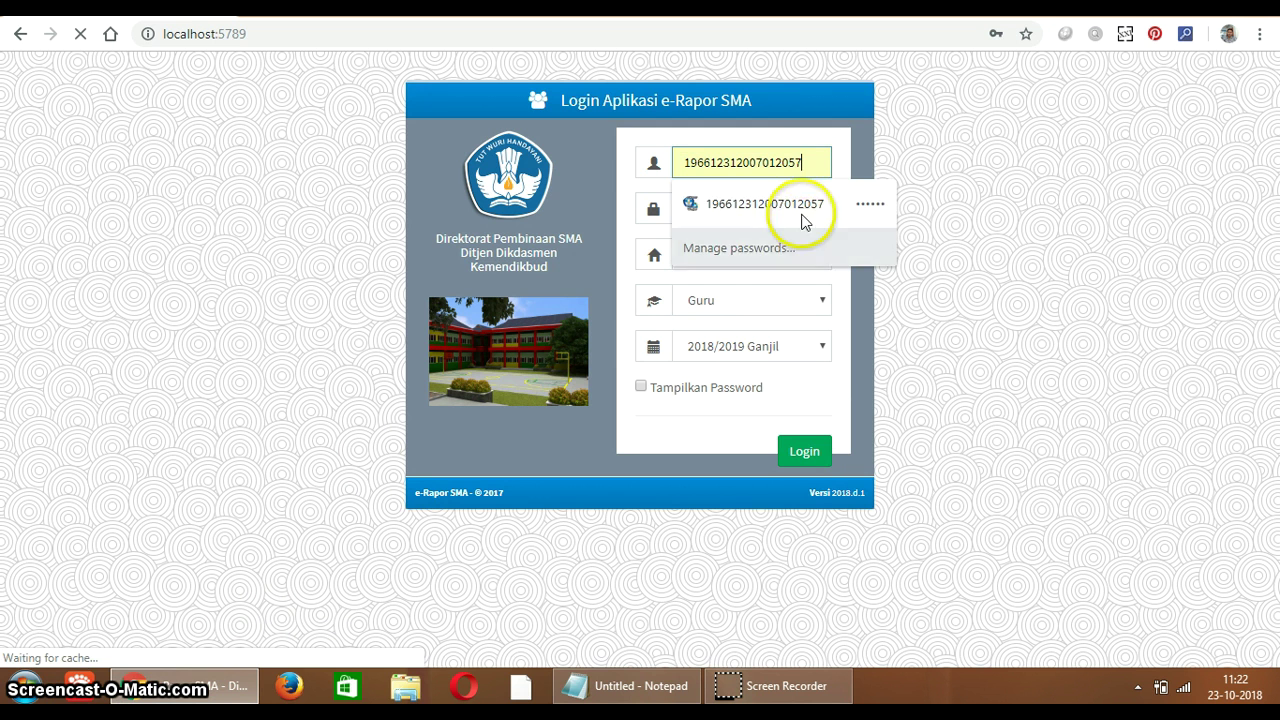
left_click(803, 206)
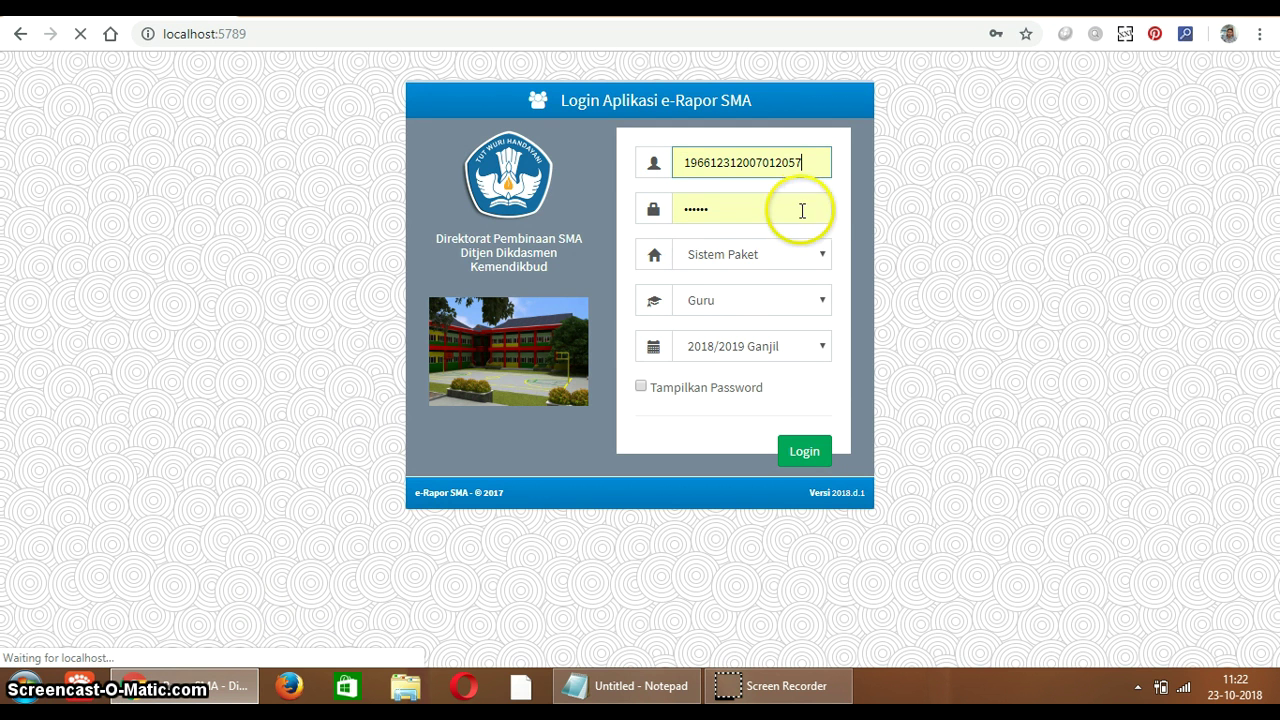
left_click(796, 262)
left_click(786, 310)
left_click(786, 312)
left_click(780, 340)
left_click(783, 358)
left_click(783, 358)
left_click(790, 453)
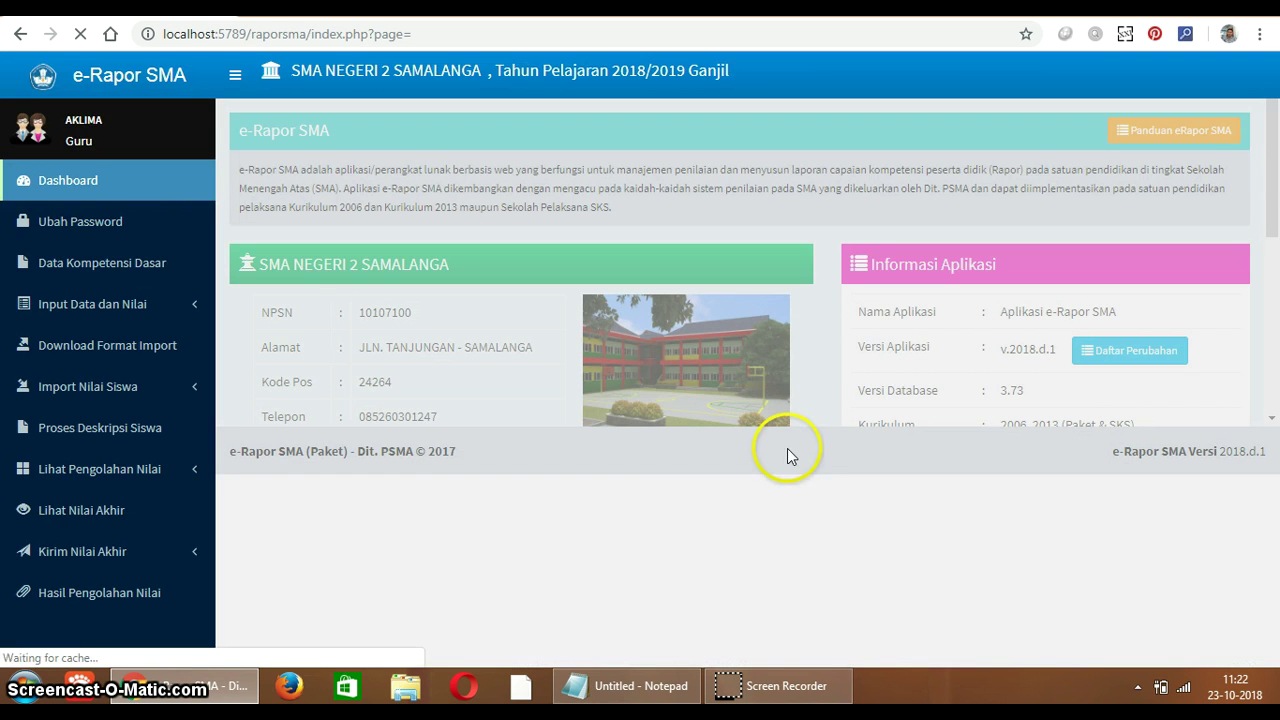
left_click(163, 230)
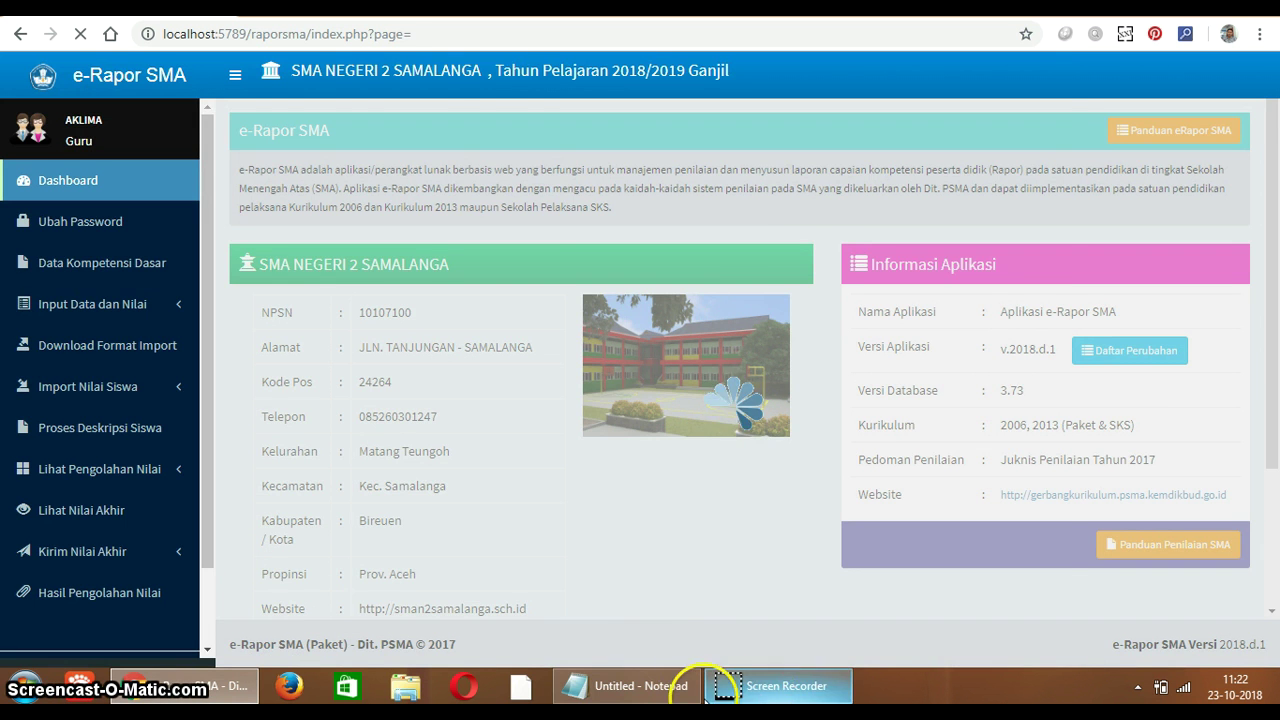
Step: Switch back to the Notepad note and add item 3, reading "3. data kompetensi dasar"
left_click(648, 688)
key("Return")
left_click(544, 398)
type("3")
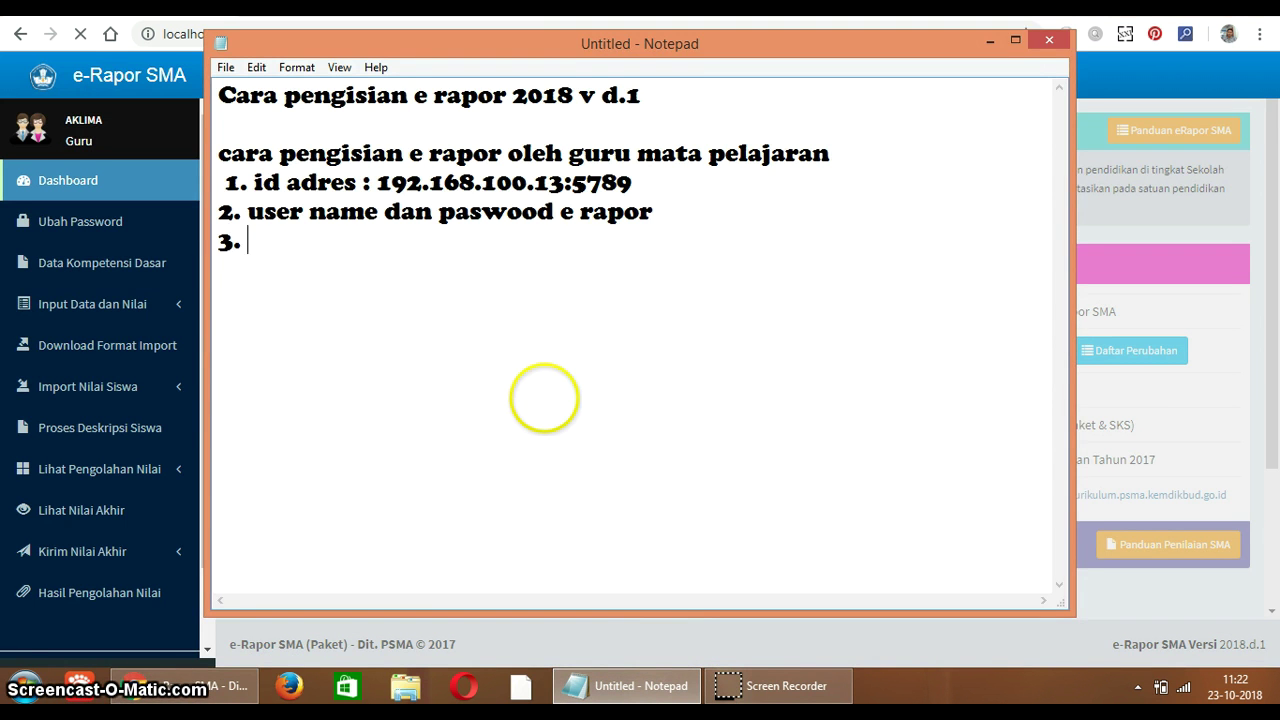
type(". da")
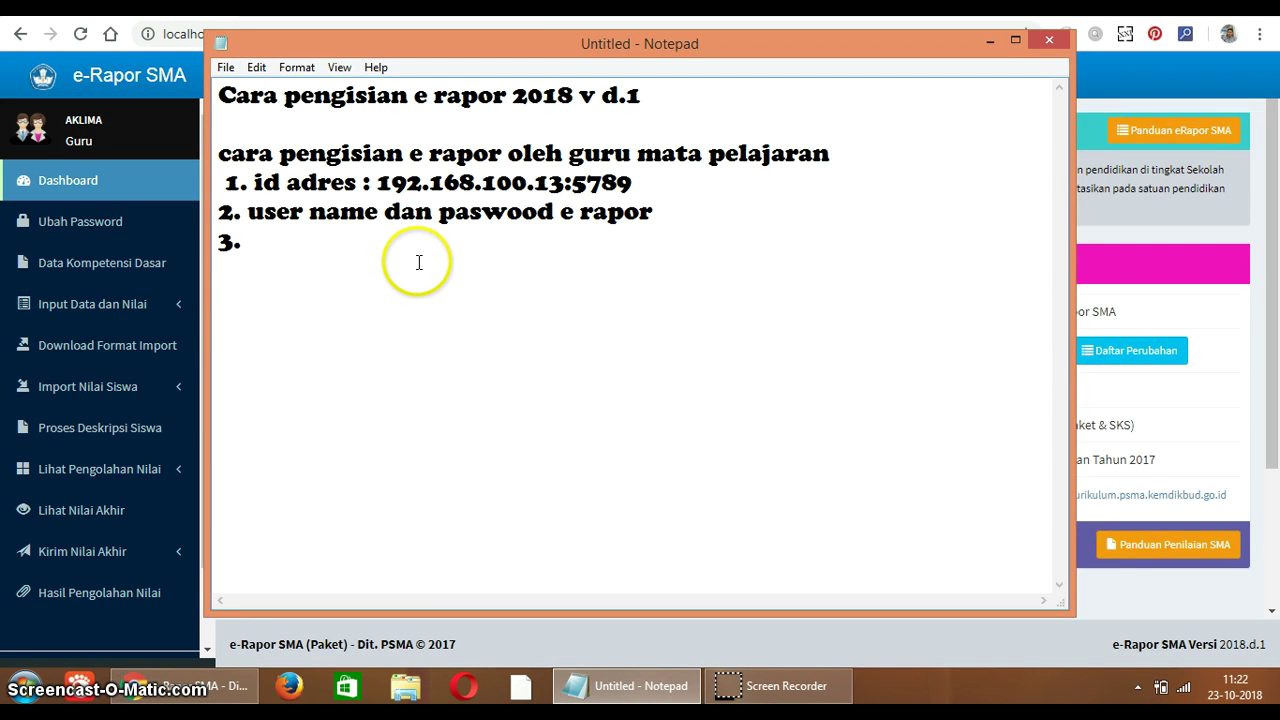
type("ta kom")
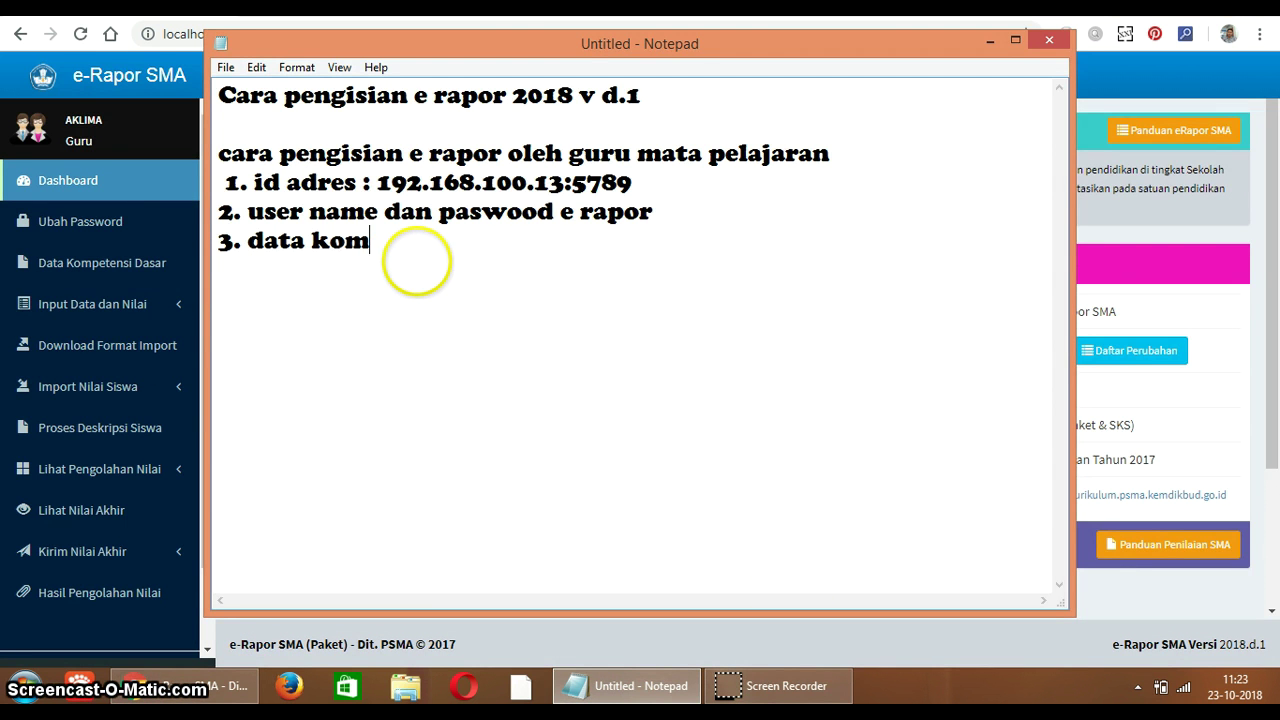
type("petensi dasar")
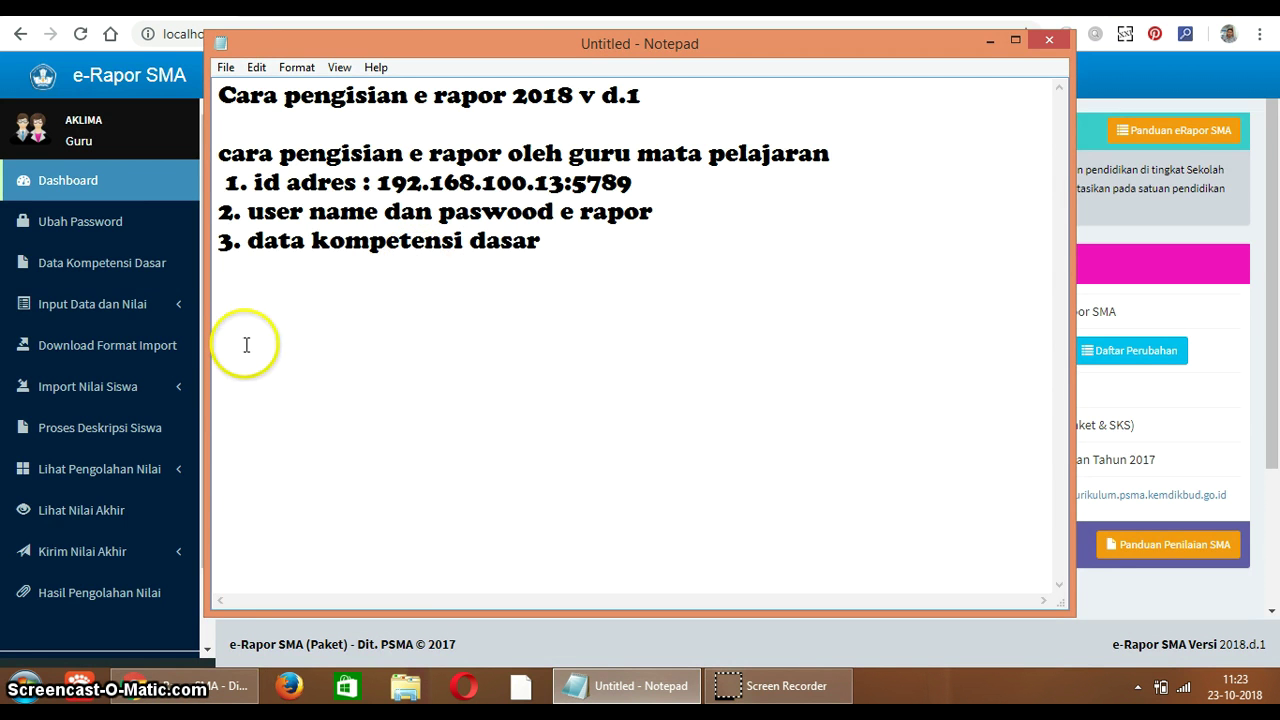
Step: Open Data Kompetensi Dasar in e-Rapor SMA and display the competency list for Pendidikan Pancasila dan Kewarganegaraan
left_click(136, 266)
left_click(136, 266)
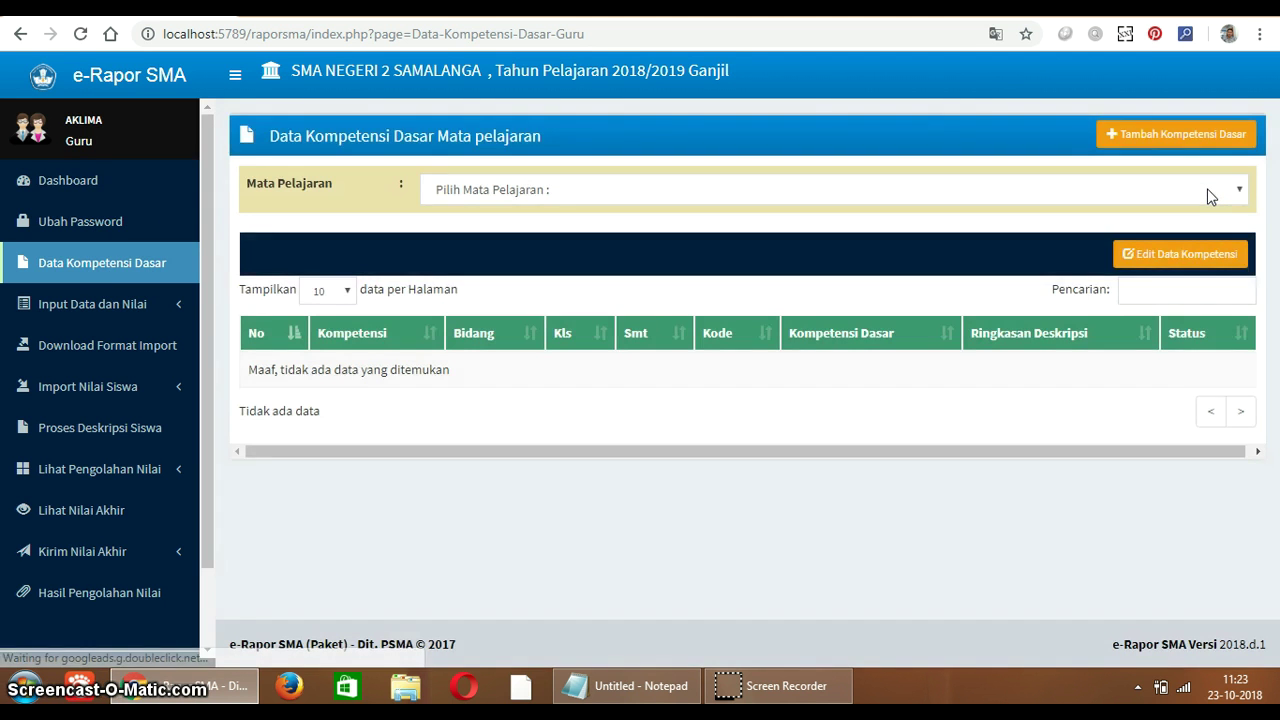
left_click(1207, 193)
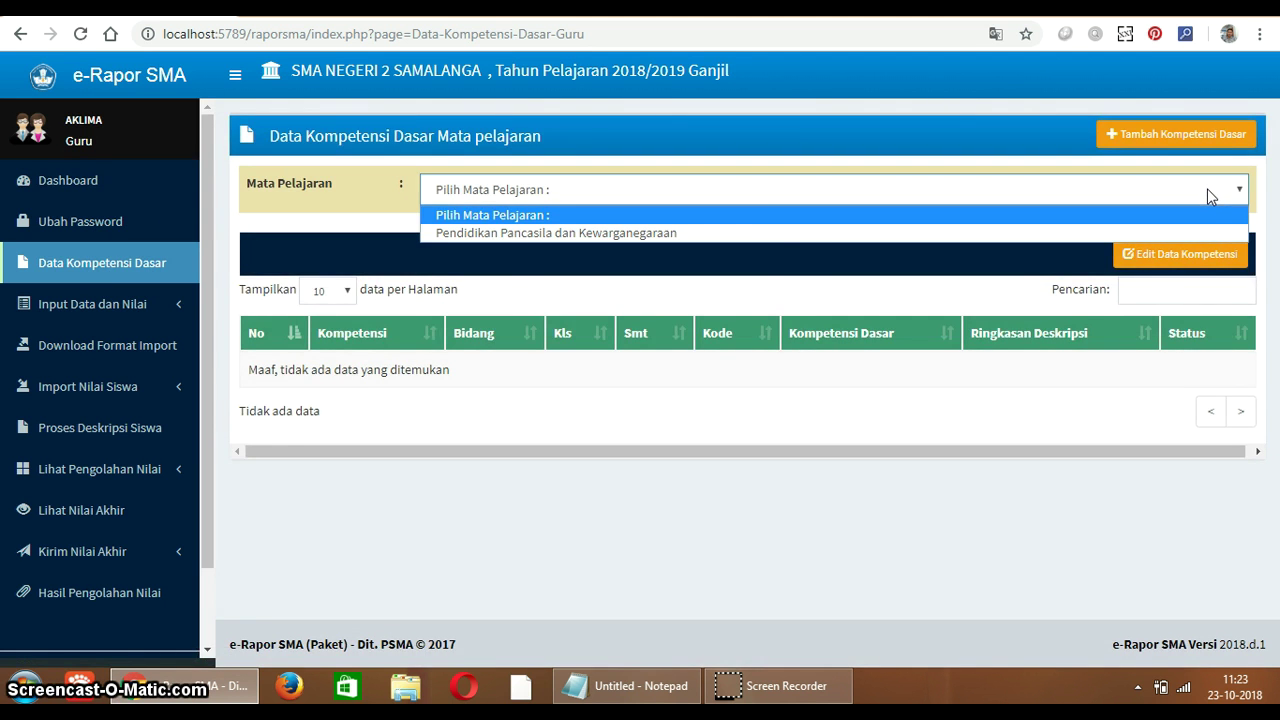
left_click(574, 233)
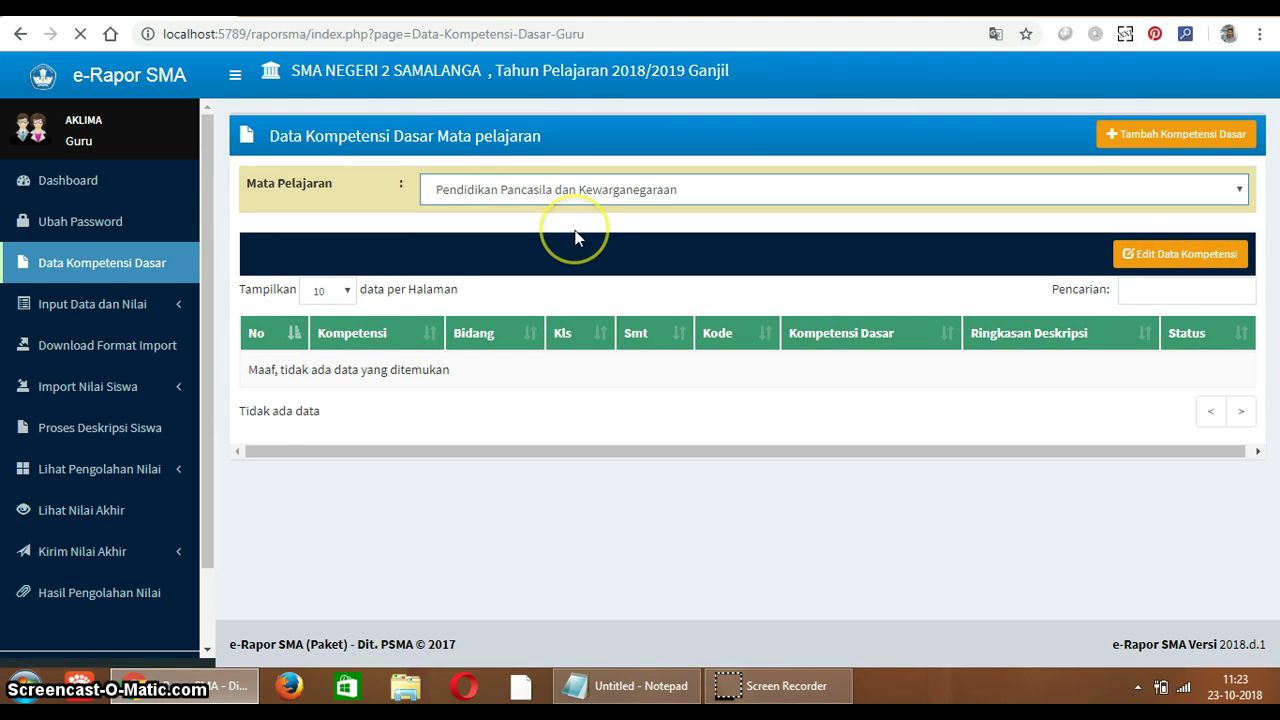
left_click(1148, 255)
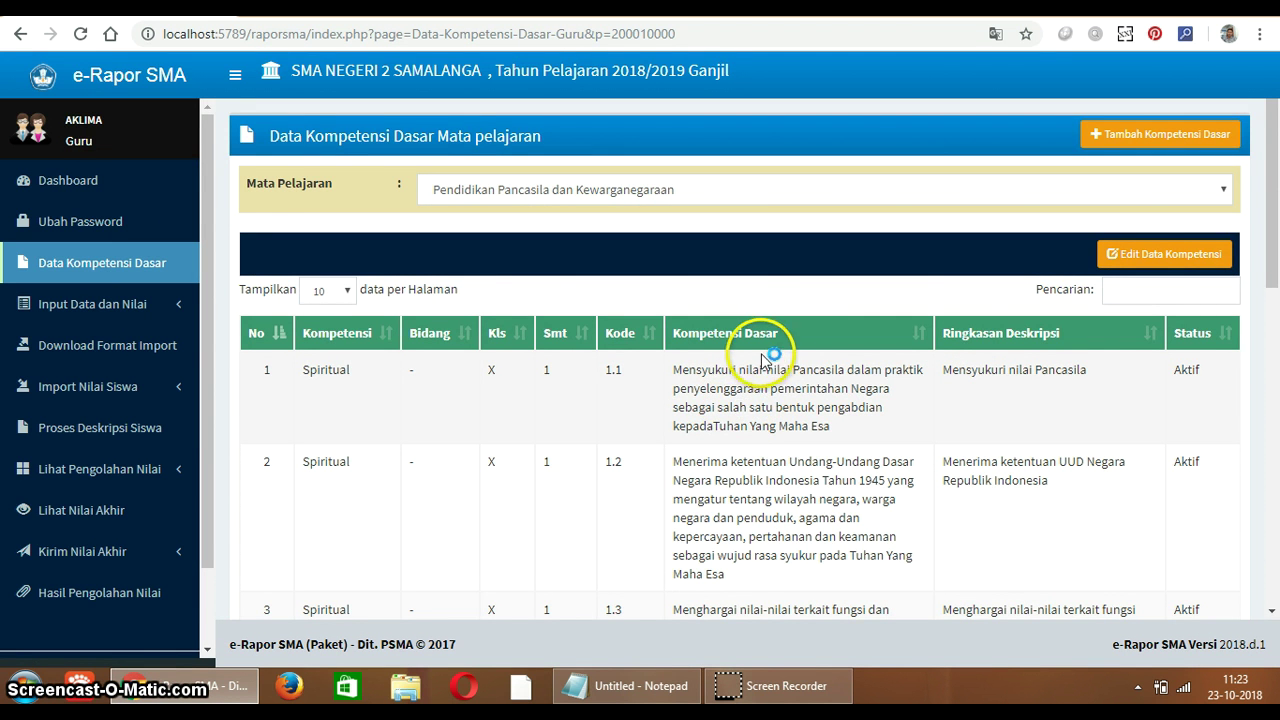
scroll(800, 345, "down", 10)
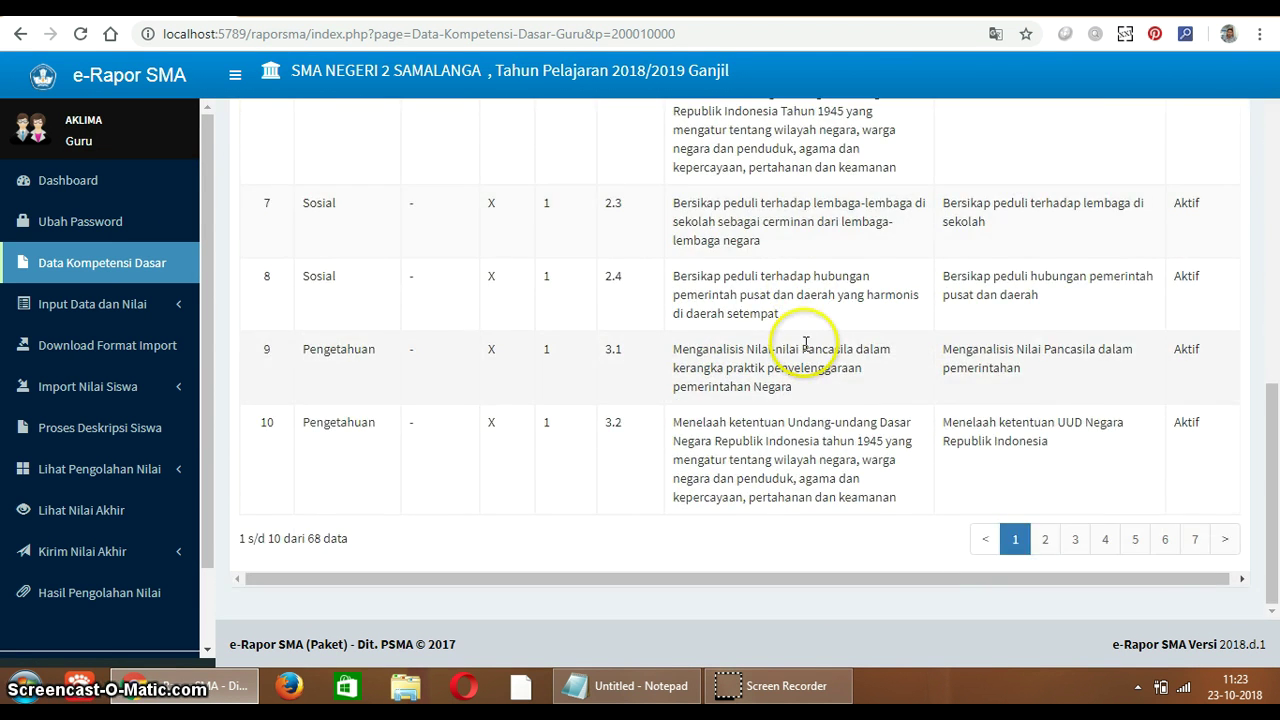
scroll(1005, 532, "up", 10)
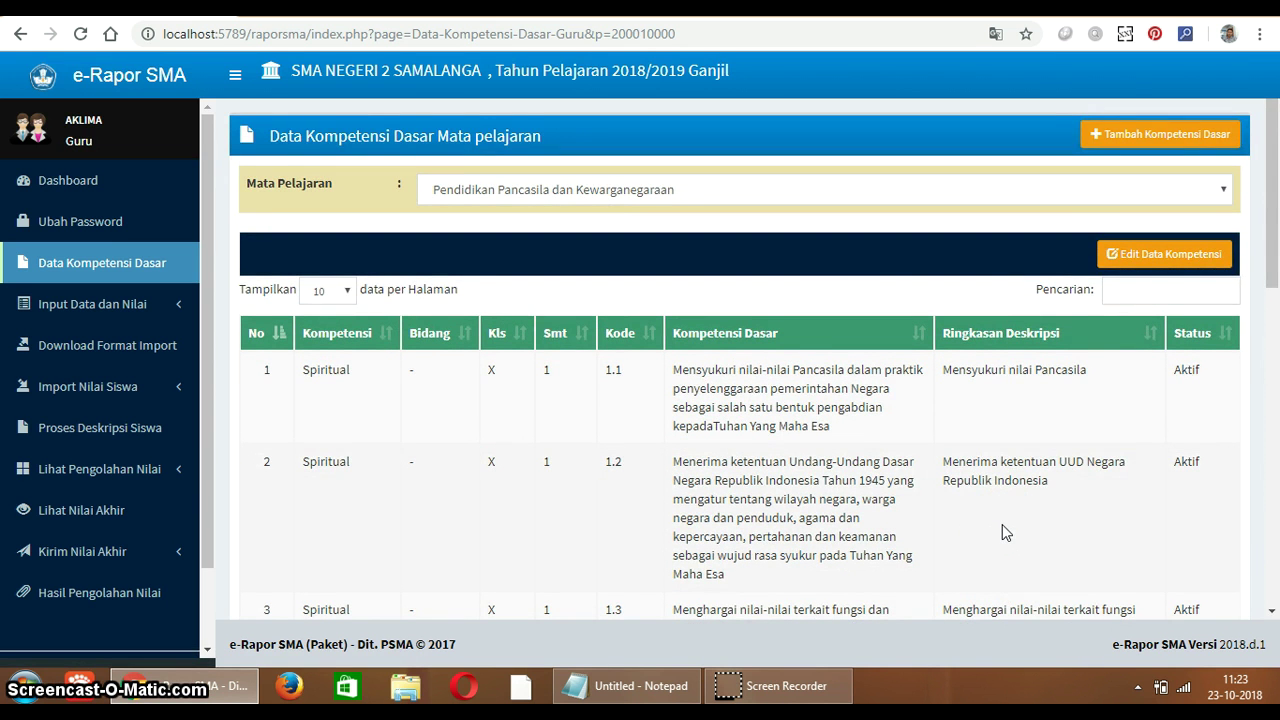
Step: Open the subject's competency data for editing, look through the class, semester, description and status fields, and cancel the edit
left_click(1186, 262)
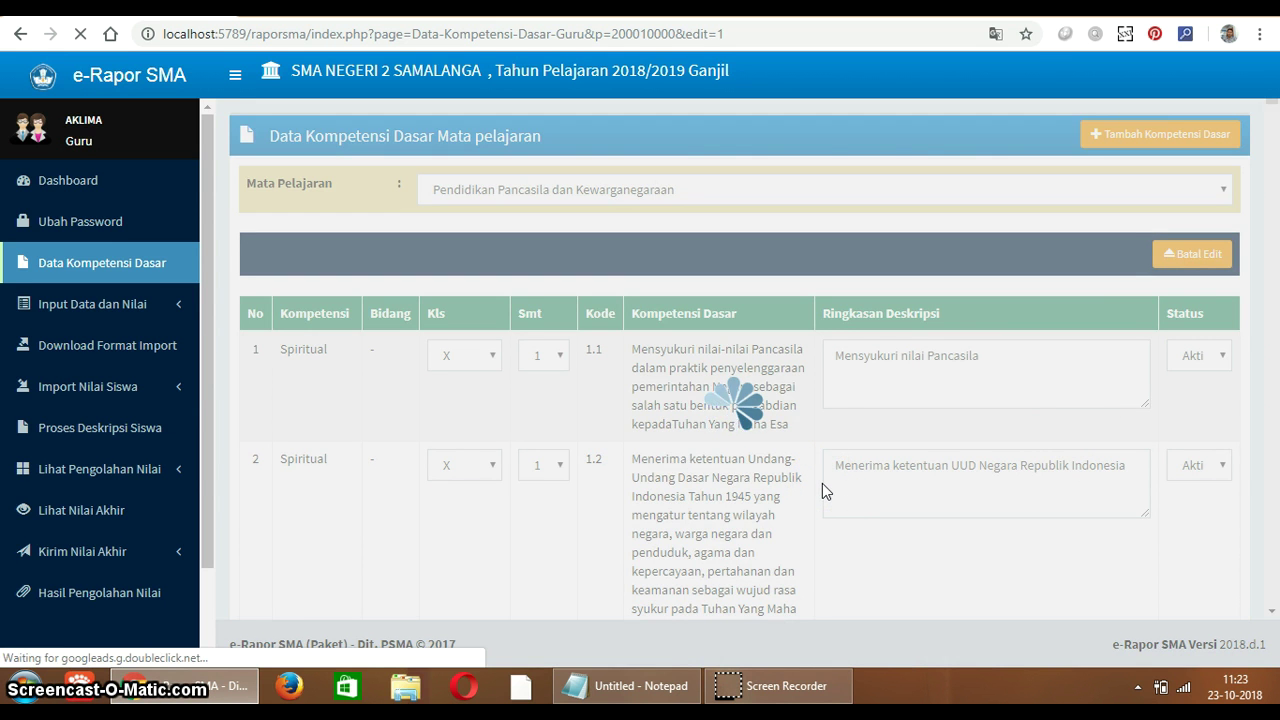
left_click(818, 434)
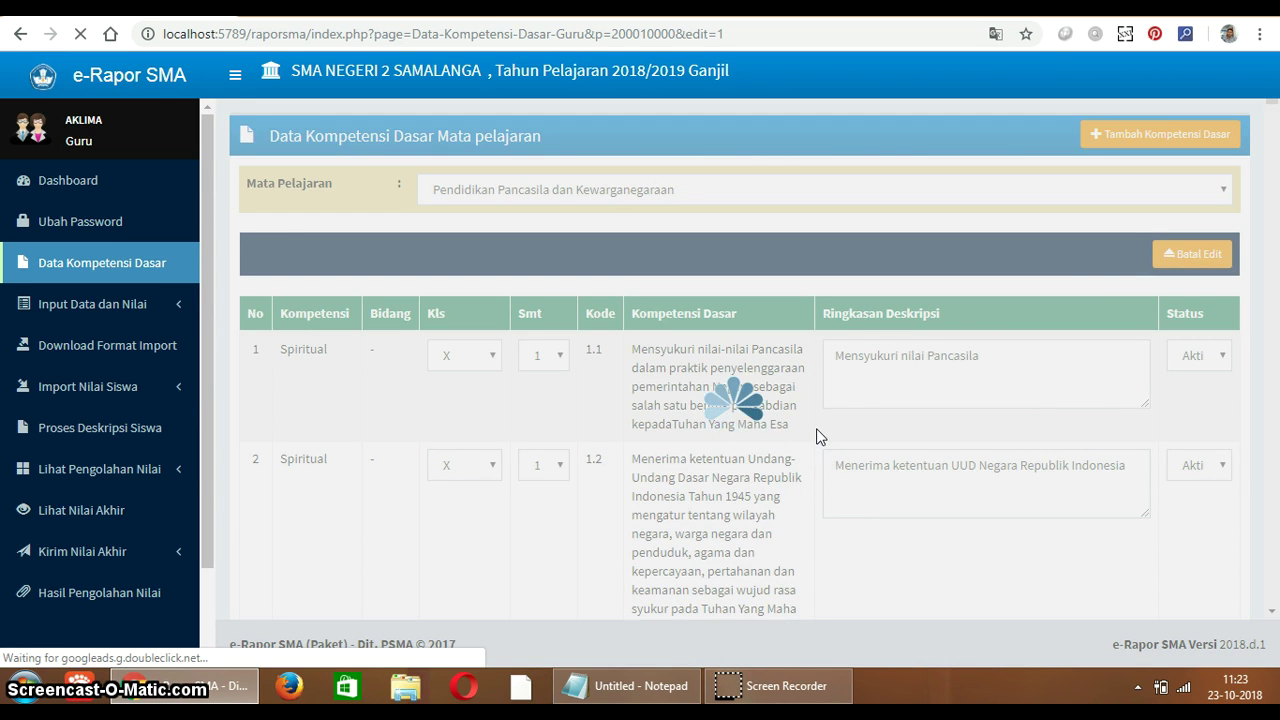
left_click(818, 428)
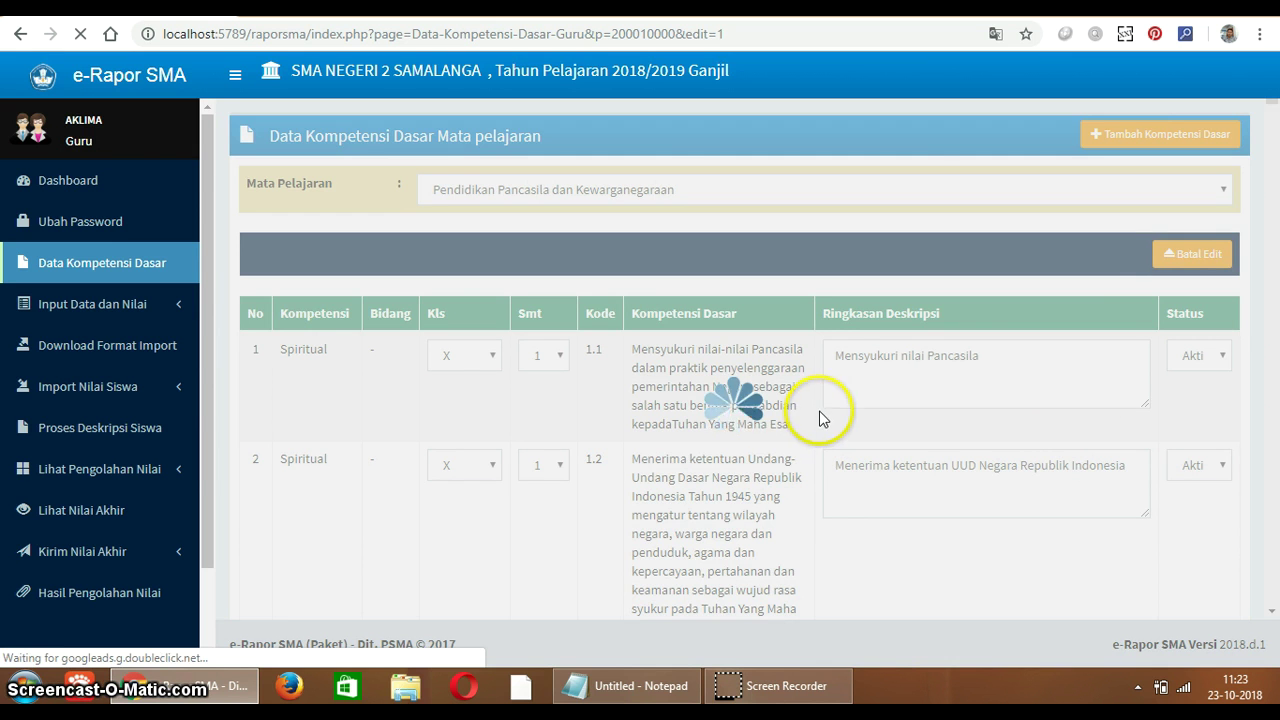
mouse_move(667, 686)
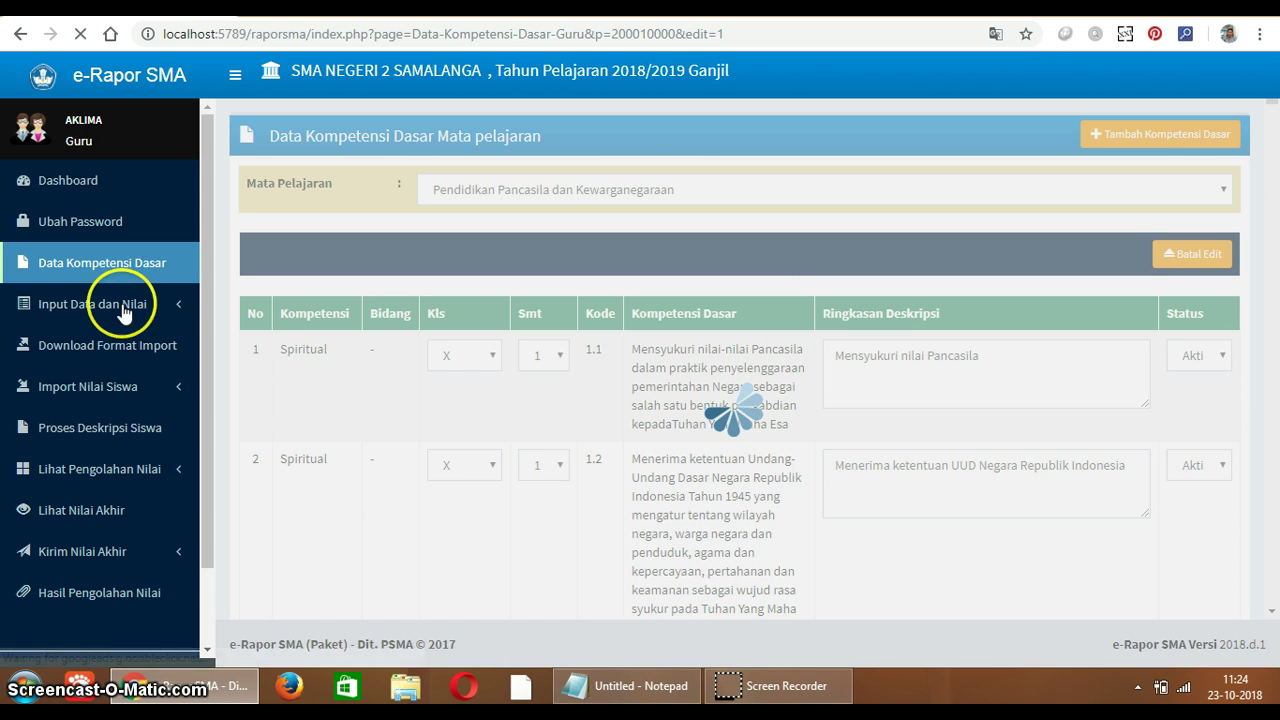
scroll(1108, 390, "down", 15)
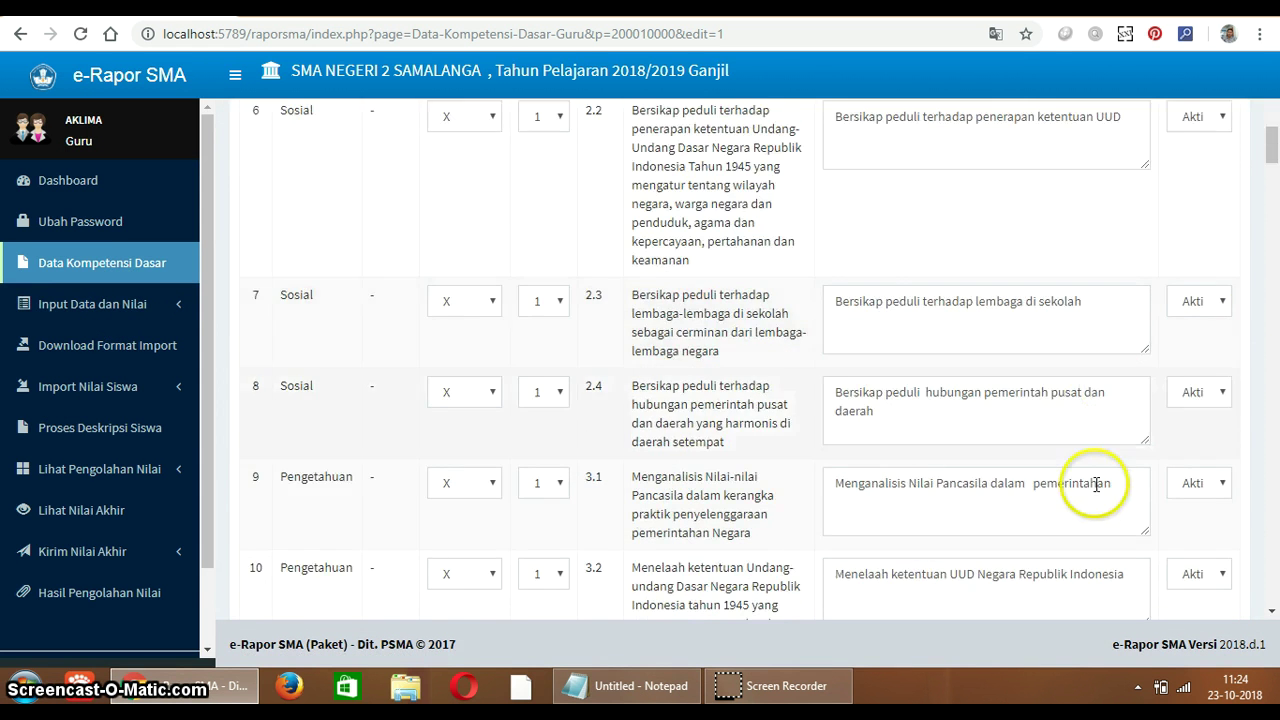
scroll(1097, 457, "up", 15)
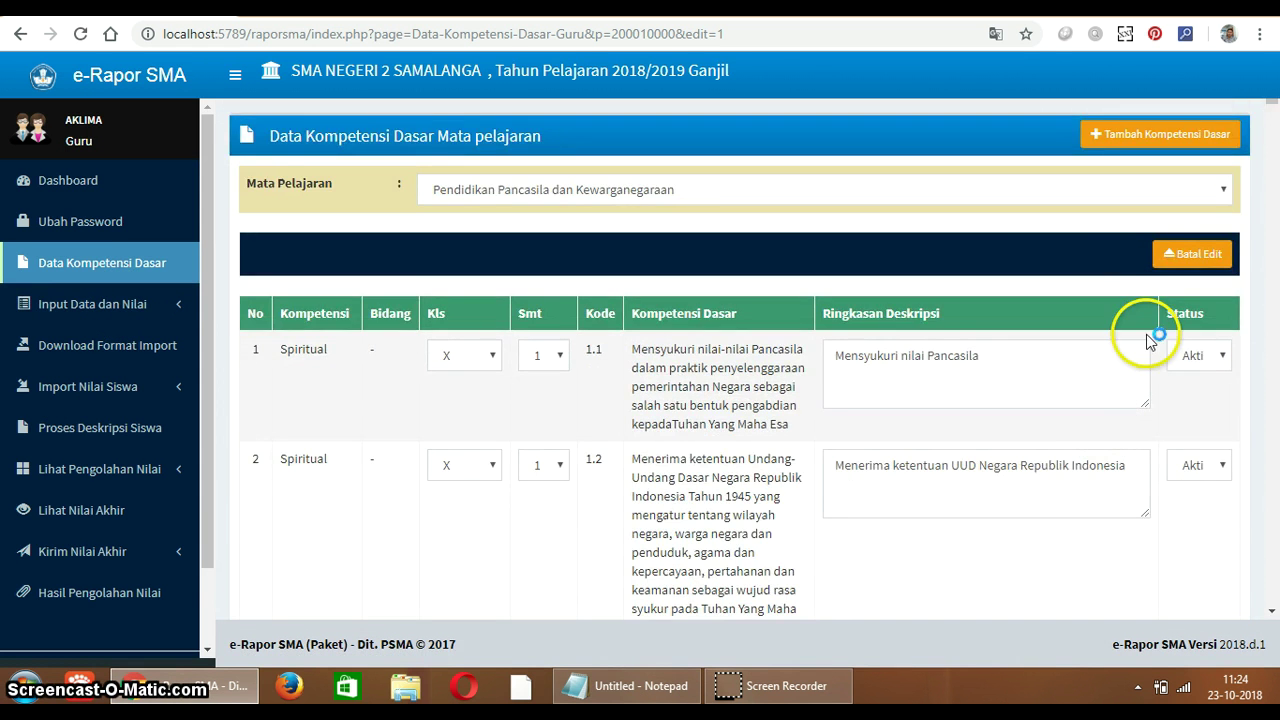
left_click(1177, 262)
Step: Switch to the Notepad note and add item 4, reading "4. input data dan nilai"
left_click(668, 694)
key("Return")
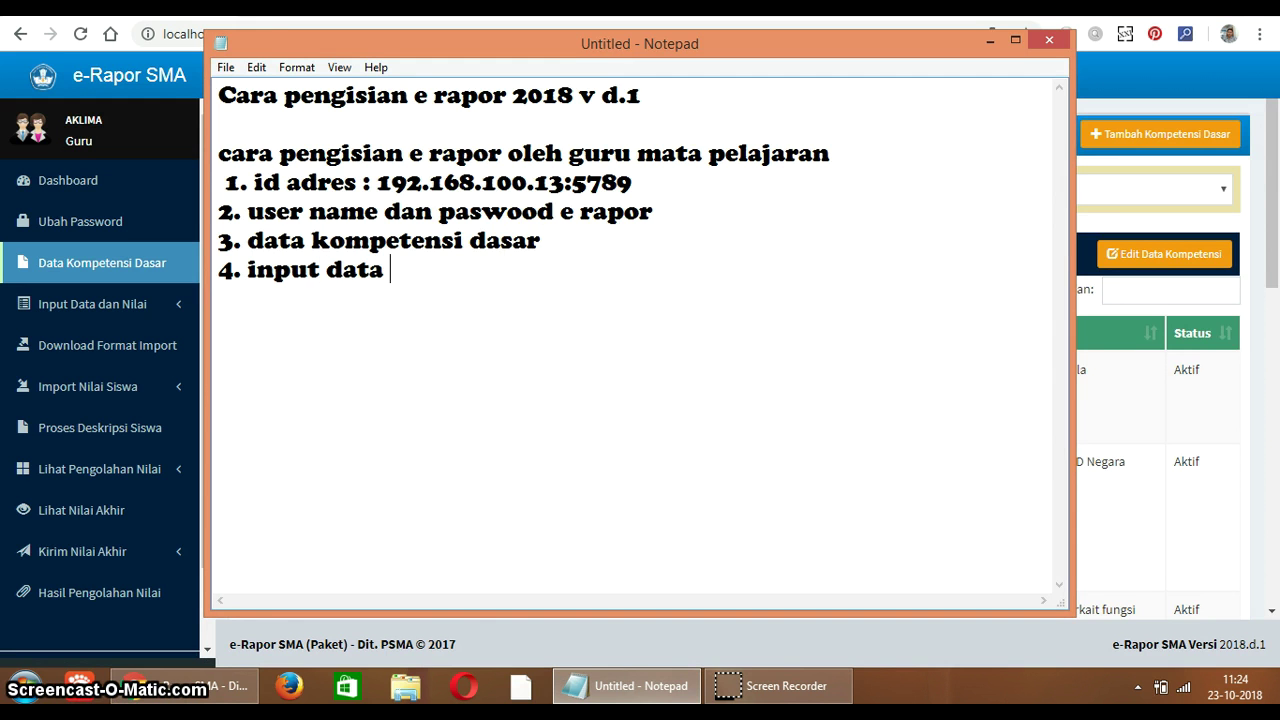
type("nilai")
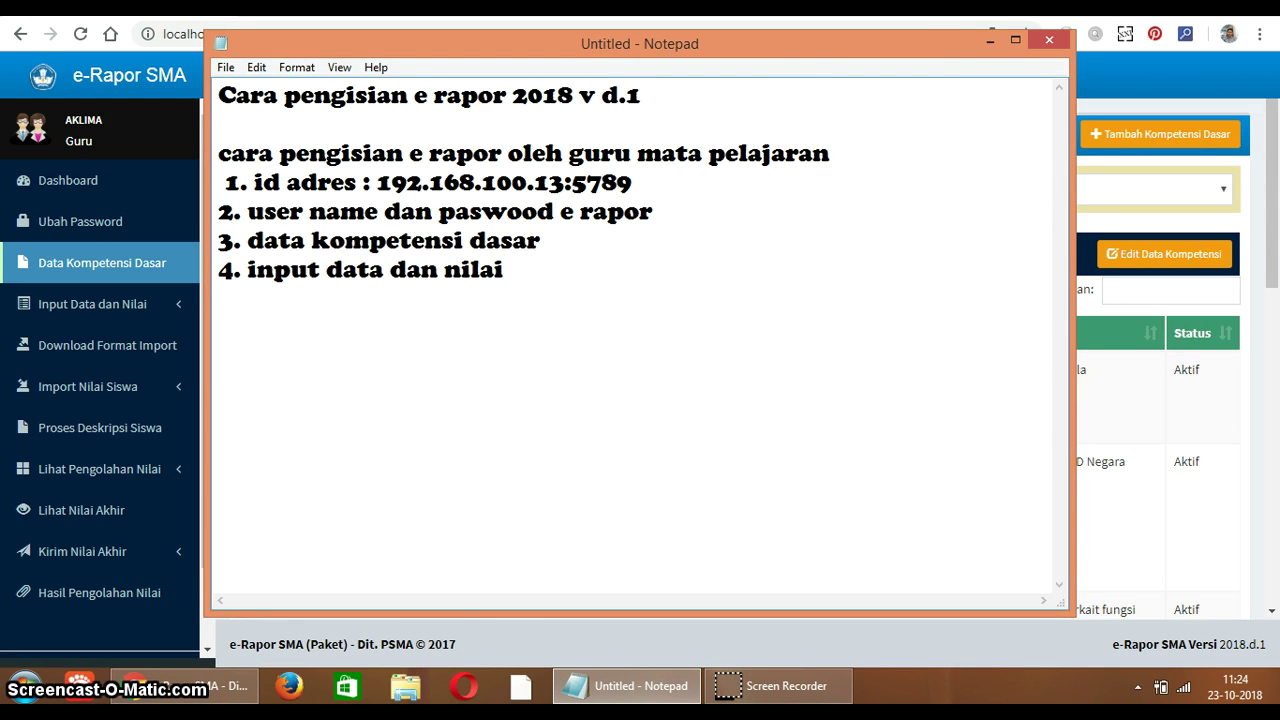
Step: Minimize Notepad and open Input Nilai Pengetahuan under Input Data dan Nilai in e-Rapor SMA
left_click(989, 41)
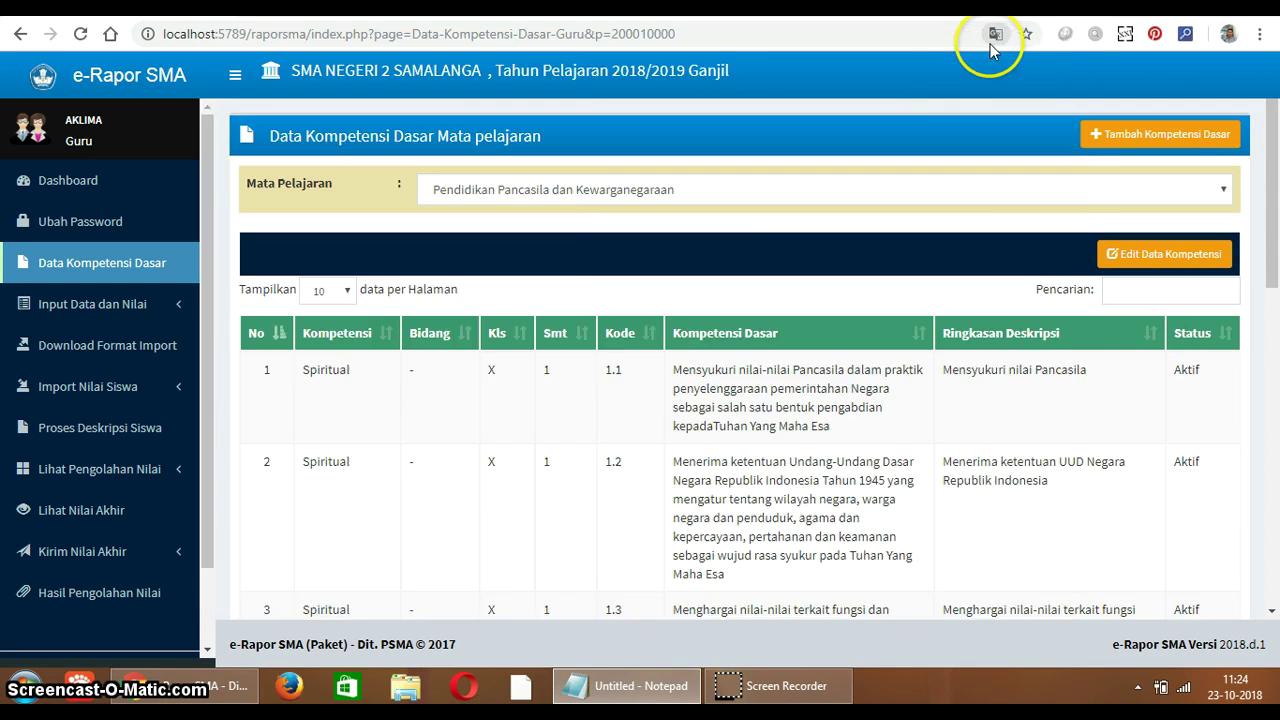
left_click(145, 300)
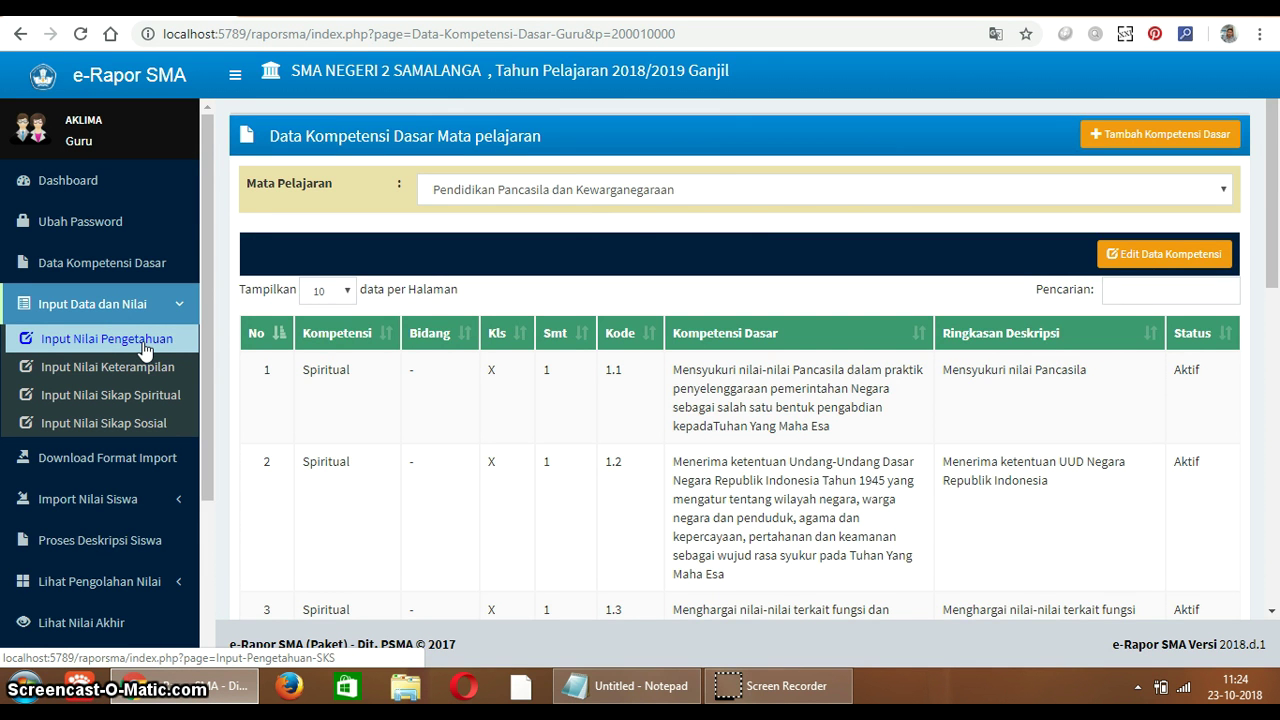
left_click(143, 345)
Step: Switch to the Notepad note and add the line "a. input nilai pengetahuan" below item 4
left_click(655, 700)
key("Return")
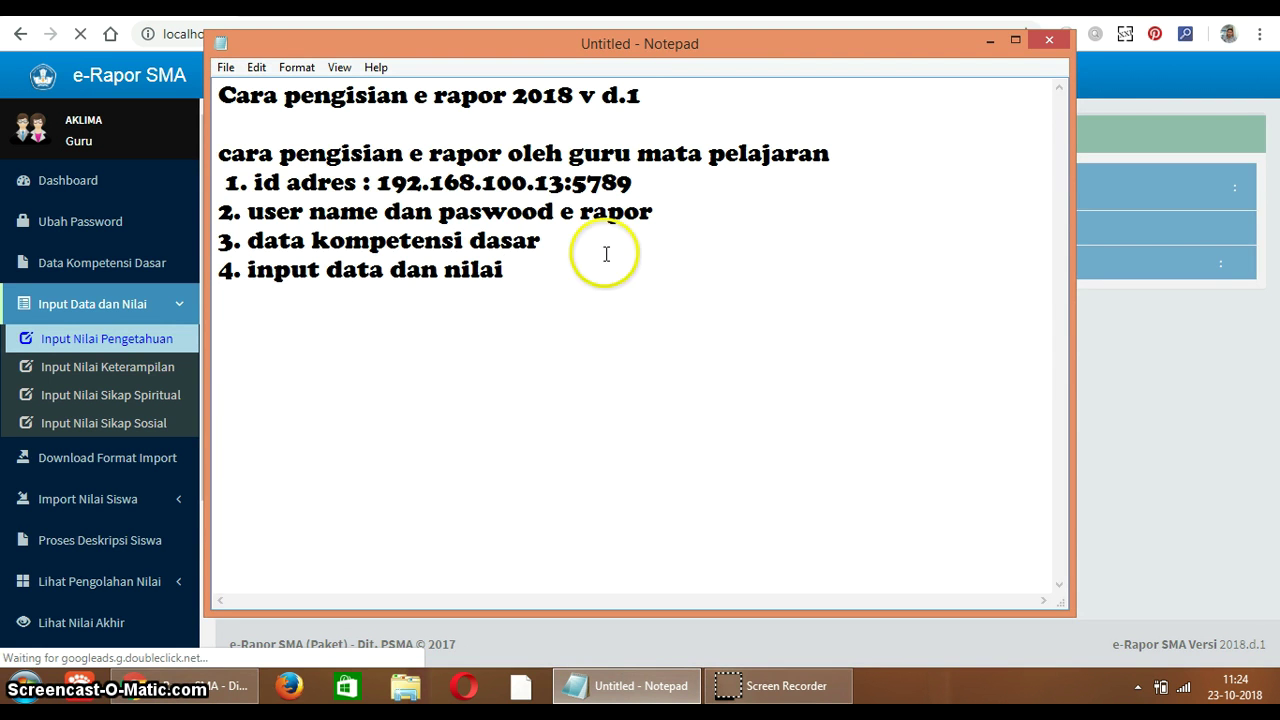
type("a. ipnput")
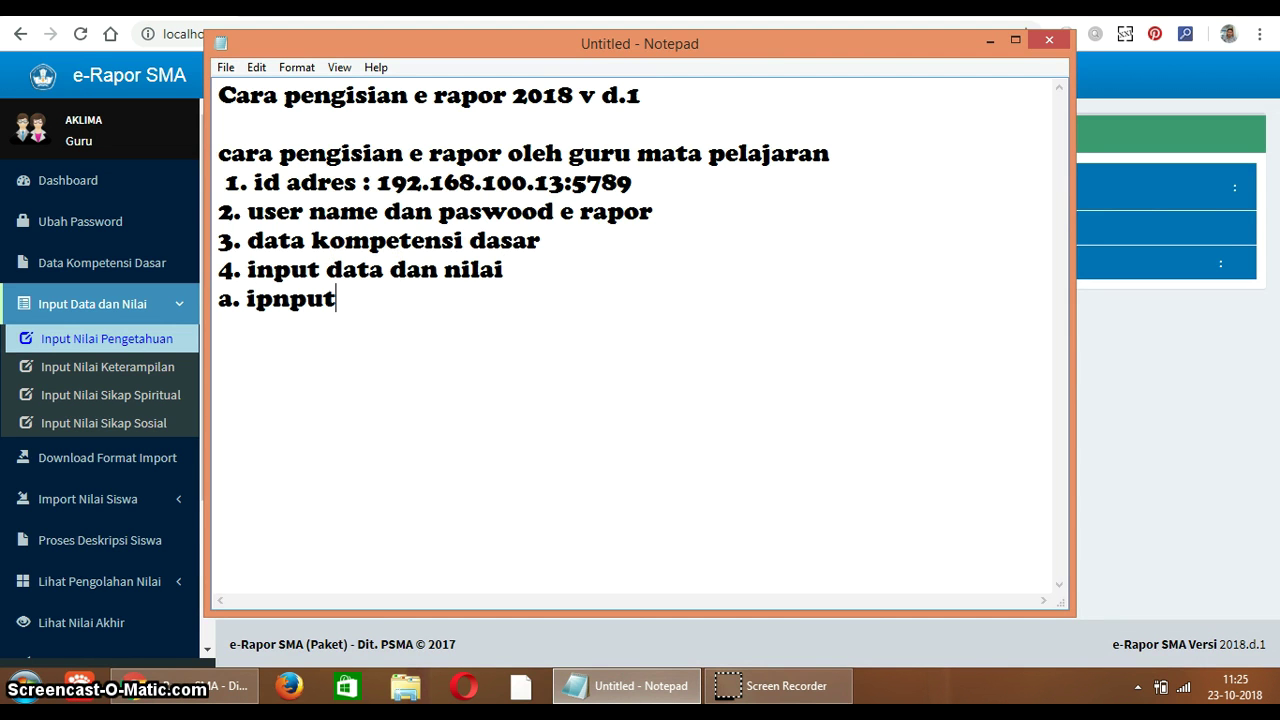
key("BackSpace")
key("BackSpace")
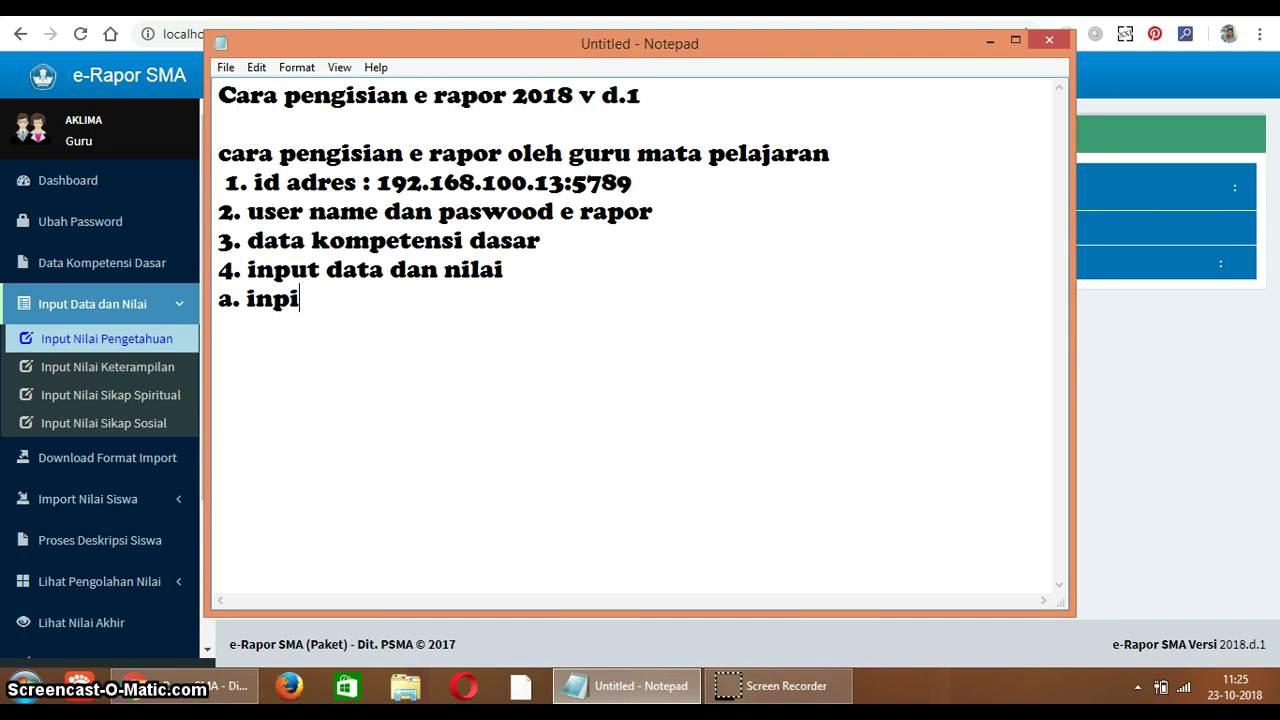
type("t nilai")
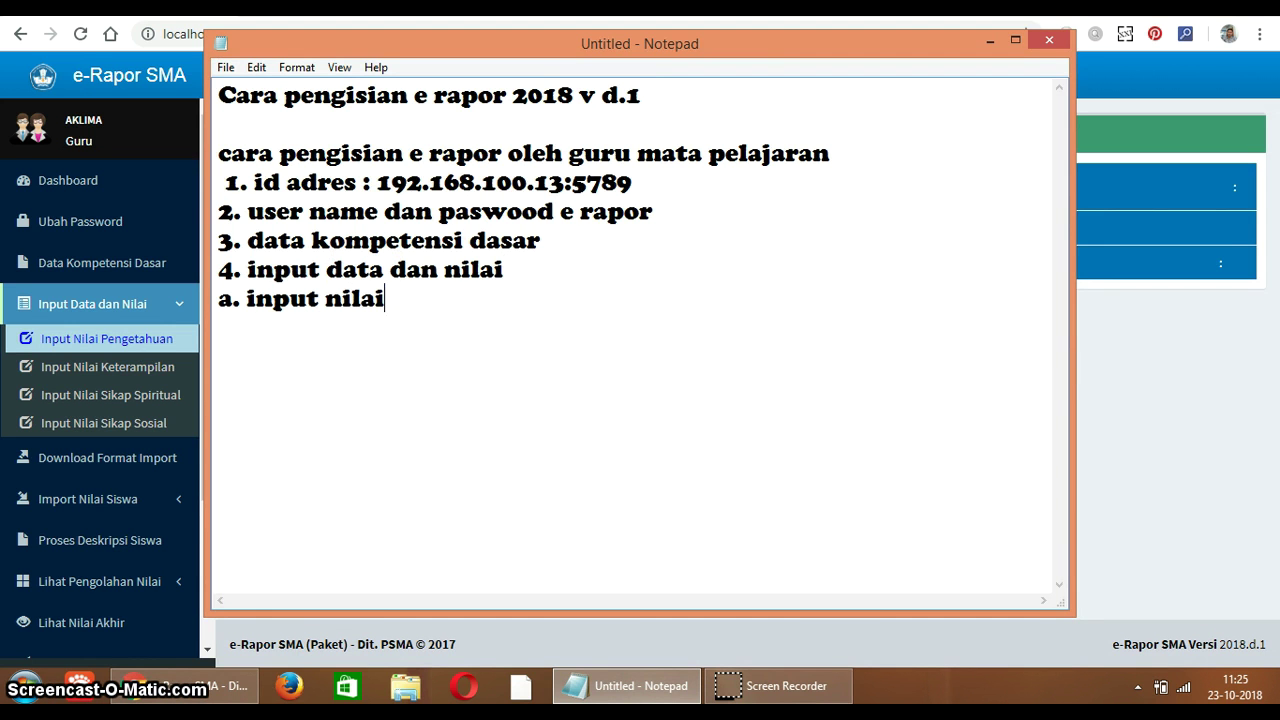
type(" pengetahuan")
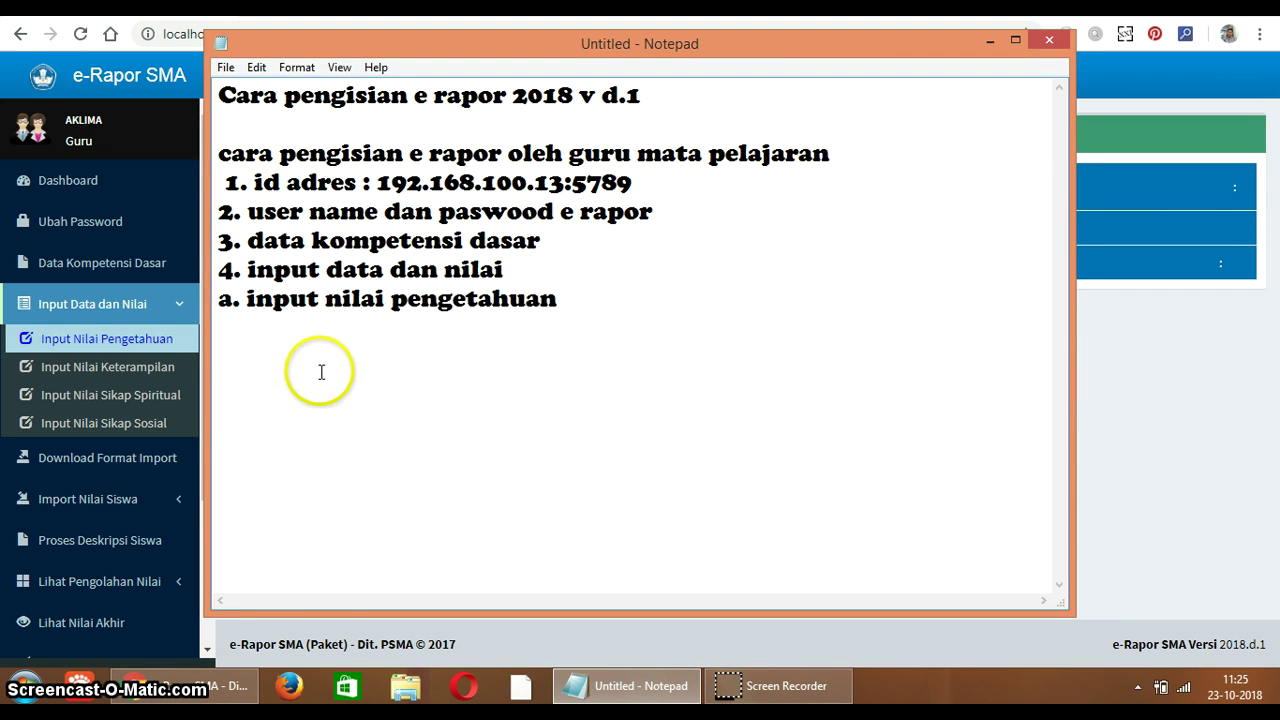
Step: Return to Input Nilai Pengetahuan in e-Rapor SMA and choose class X IIS 1 and subject Pendidikan Pancasila dan Kewarganegaraan
left_click(150, 336)
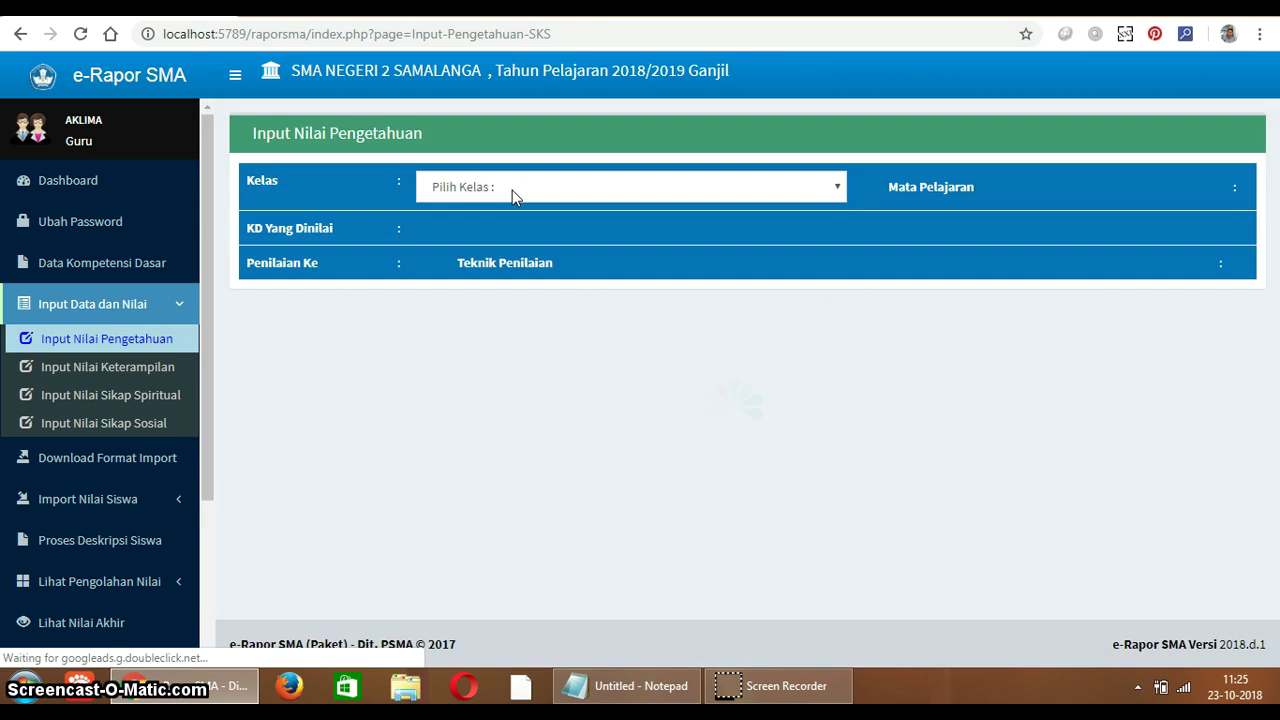
left_click(512, 190)
left_click(532, 231)
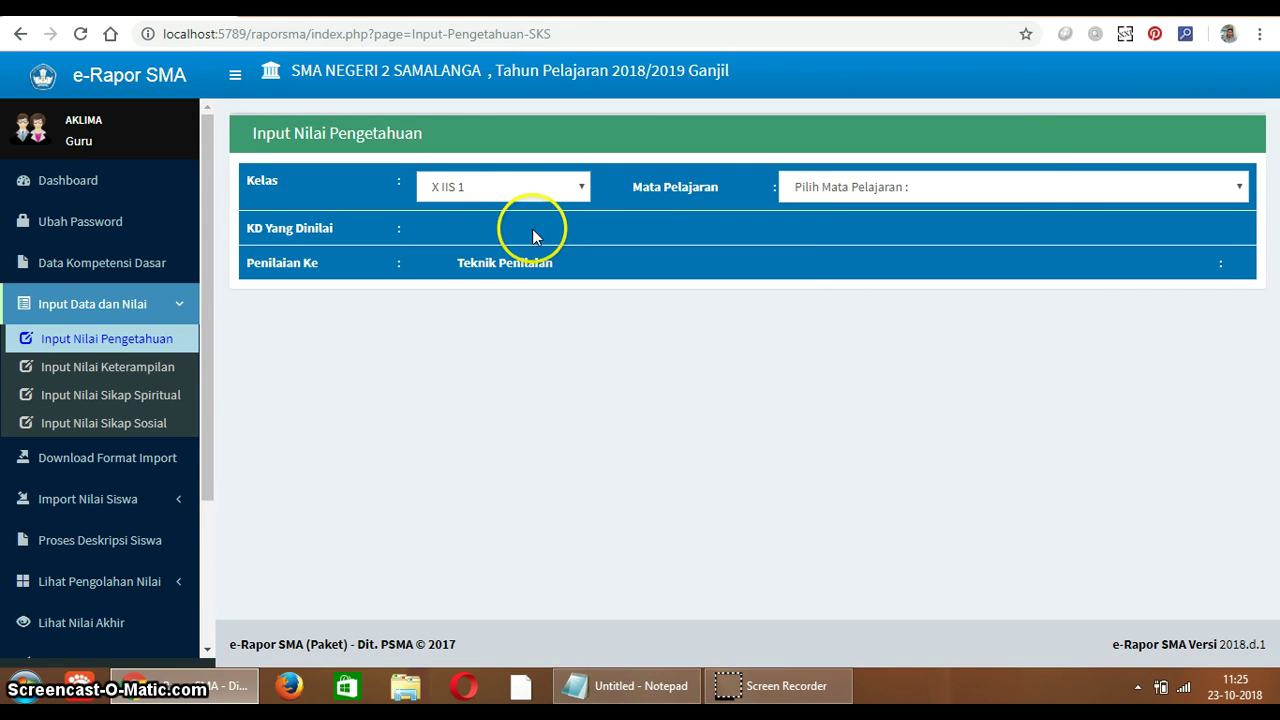
left_click(1058, 198)
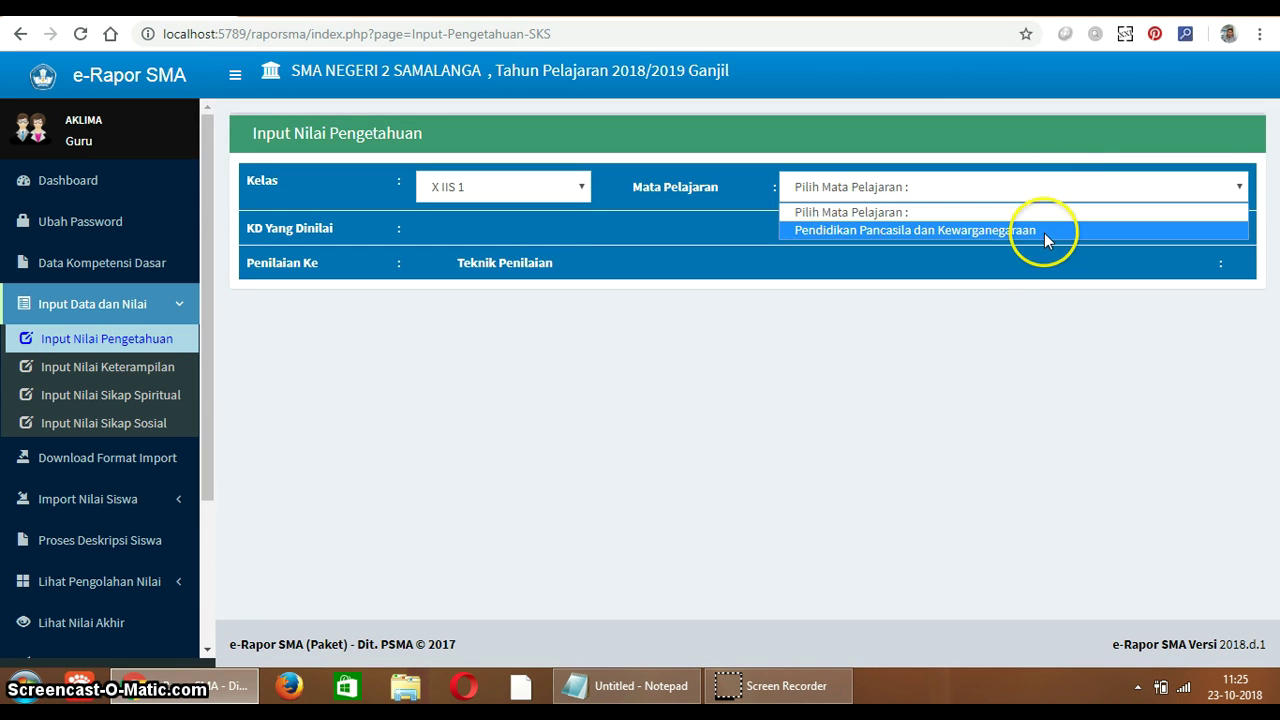
left_click(1046, 233)
Step: Select KD 3.1 Menganalisis Nilai Pancasila dalam pemerintahan, Penilaian Ke 1 and Tes Tulis, and look through the student score fields
left_click(613, 237)
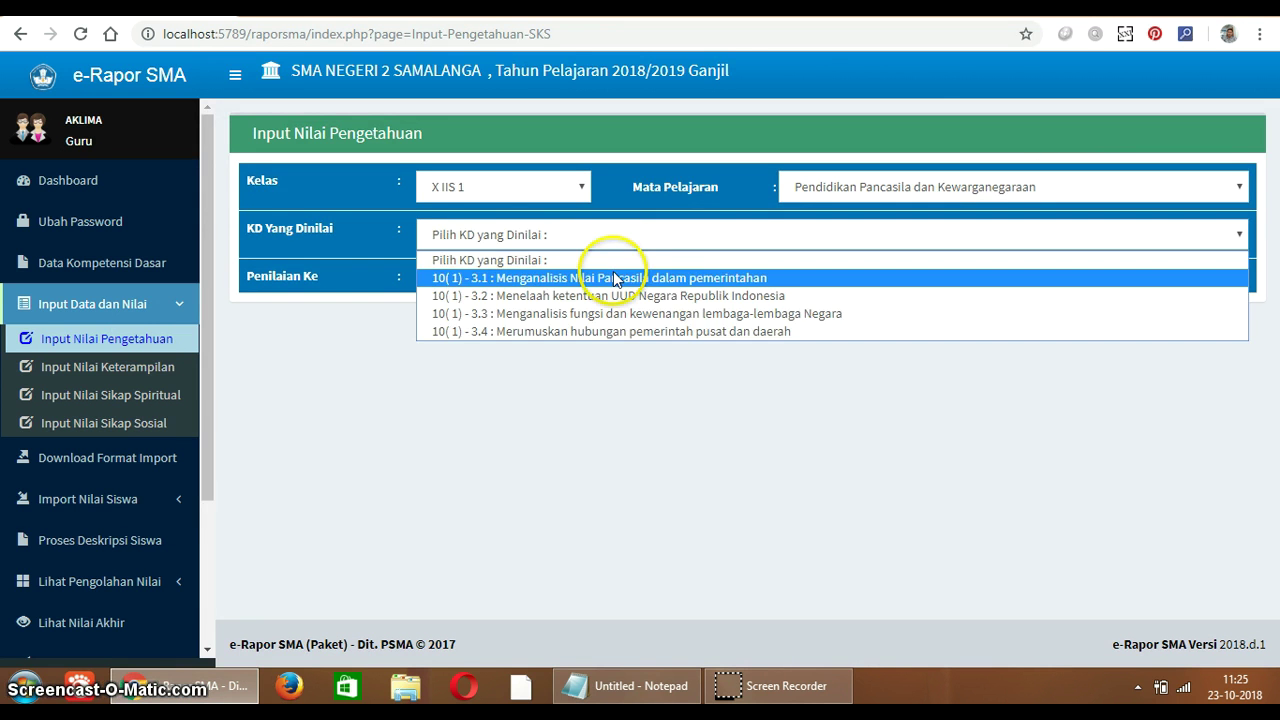
left_click(613, 271)
left_click(614, 285)
left_click(622, 325)
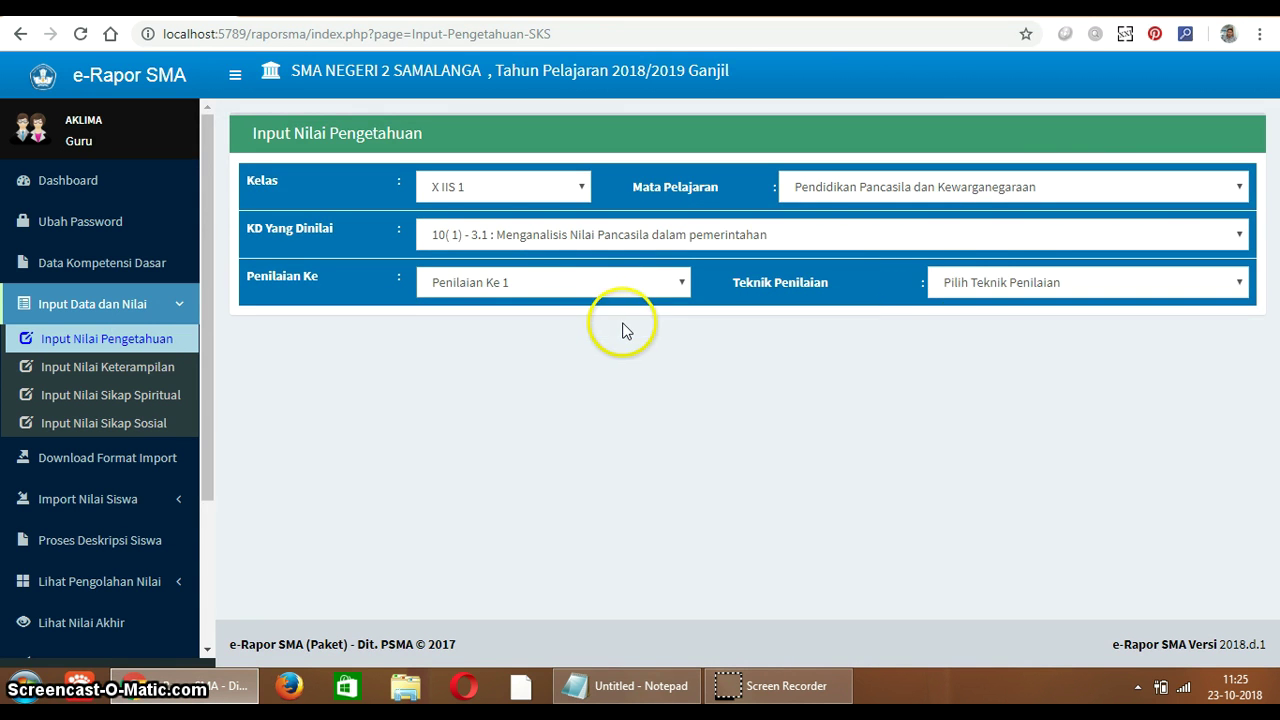
left_click(977, 287)
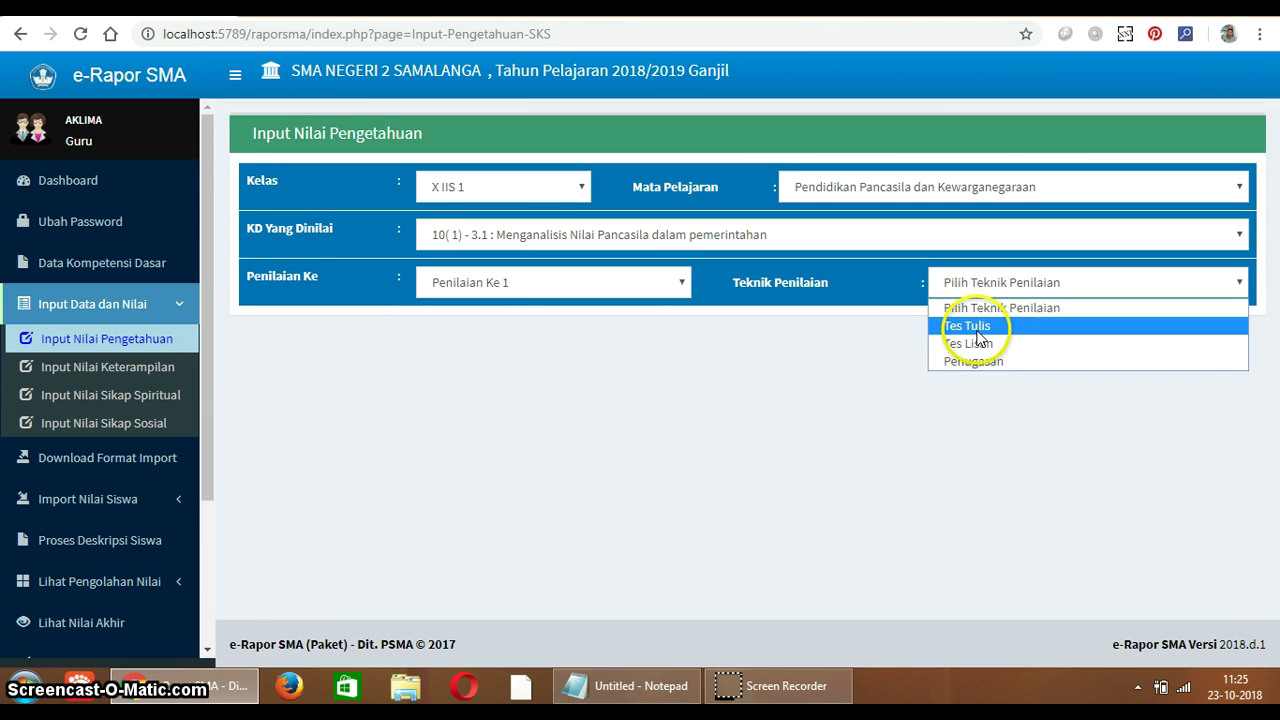
left_click(975, 327)
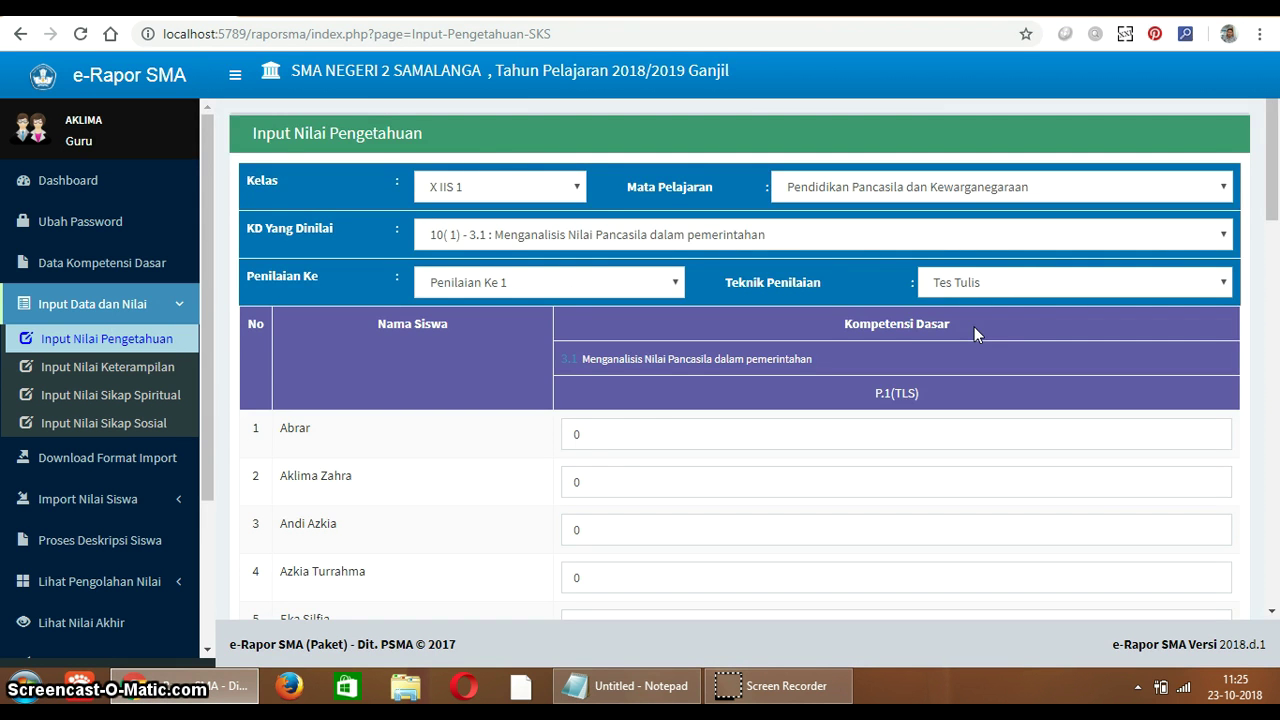
left_click(646, 434)
scroll(654, 457, "down", 10)
scroll(660, 477, "up", 8)
scroll(662, 499, "up", 3)
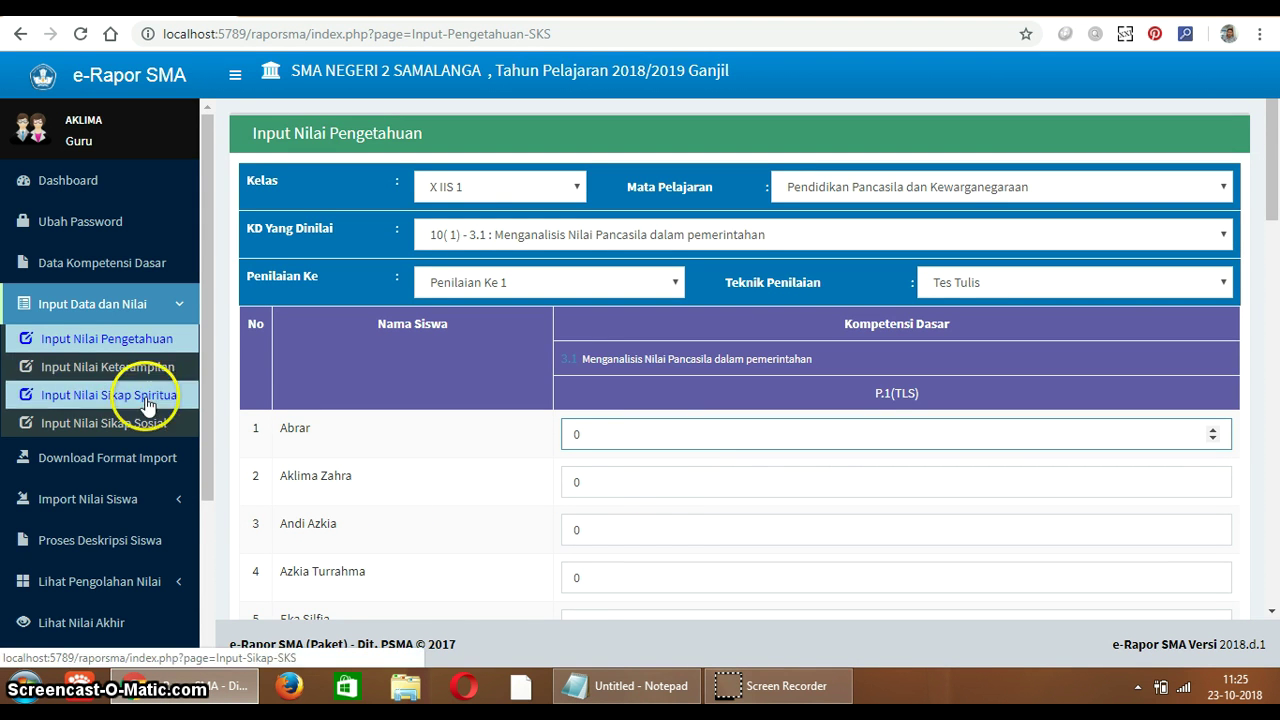
Step: Open Input Nilai Keterampilan and add the line "b. input niali keterampilan" to the Notepad note
left_click(131, 372)
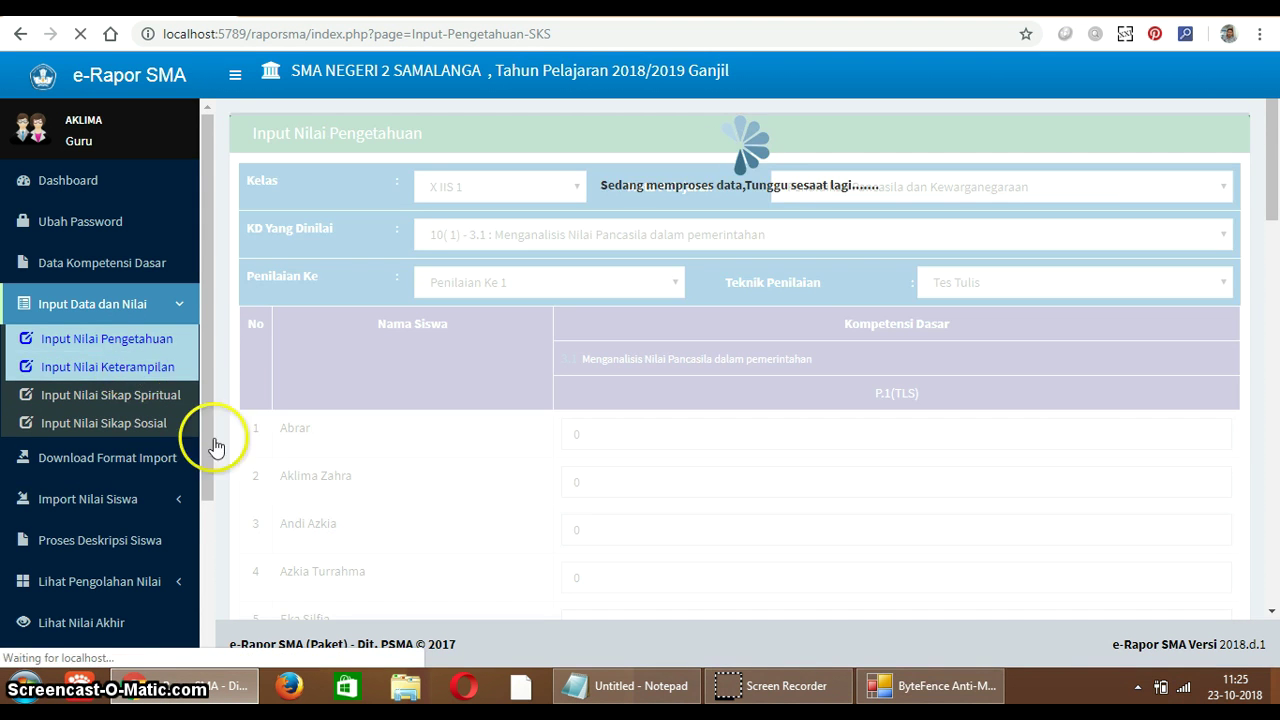
left_click(643, 684)
key("Return")
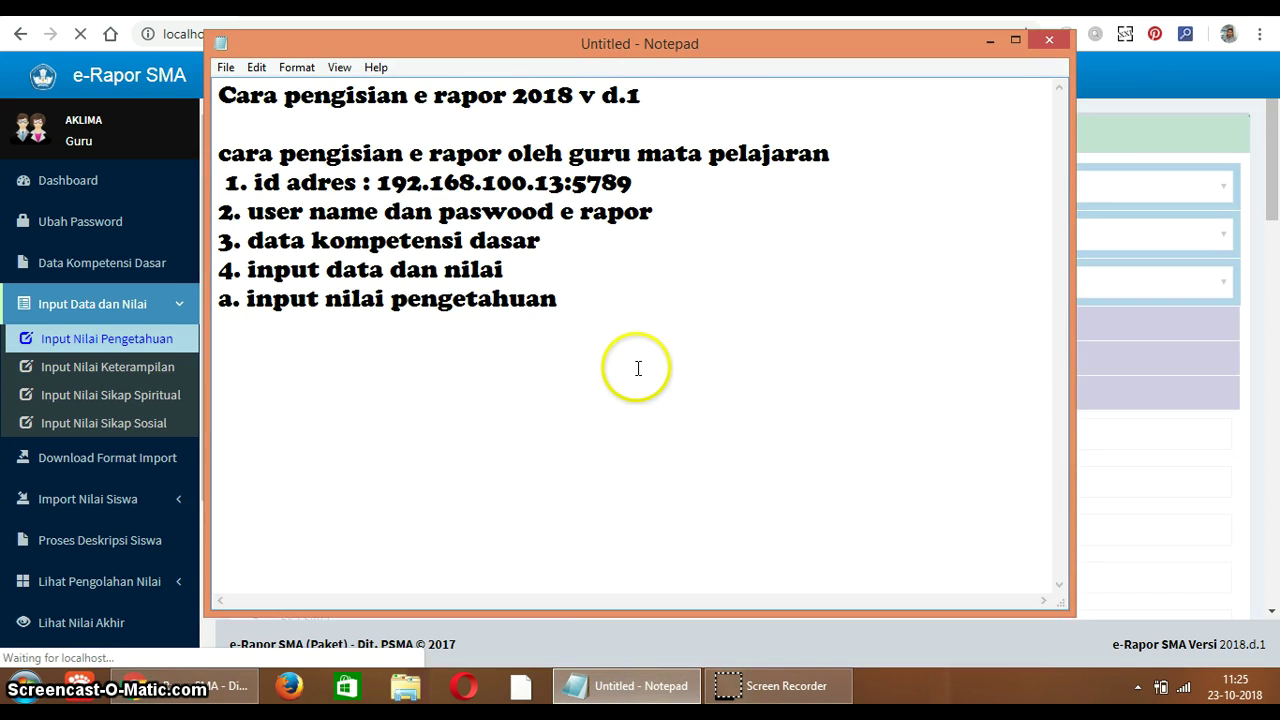
type("b. input")
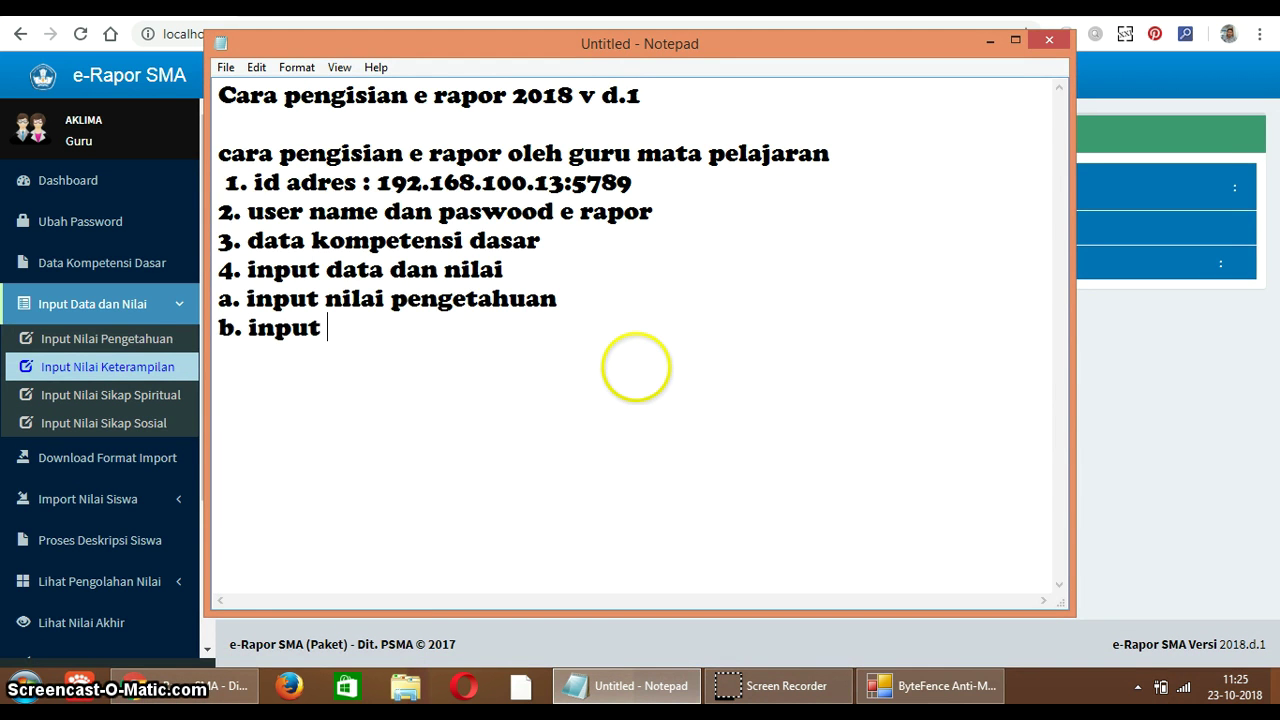
type(" niali keteram")
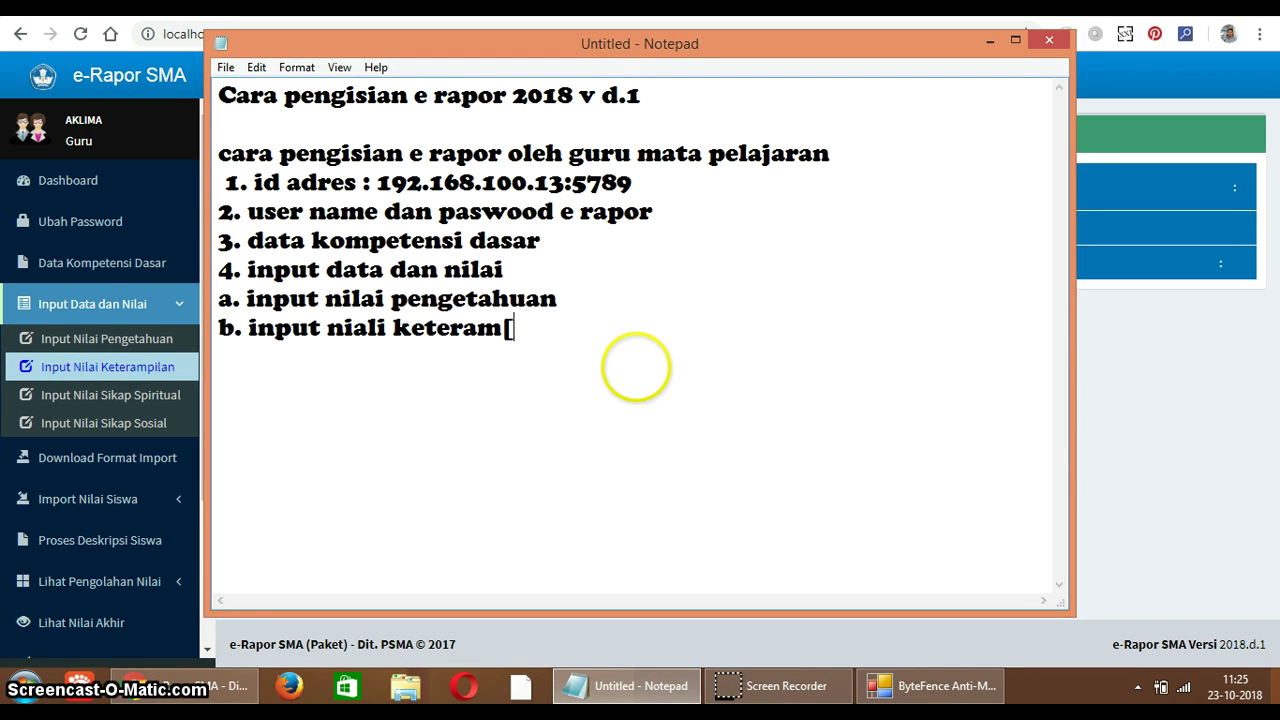
type("pilan")
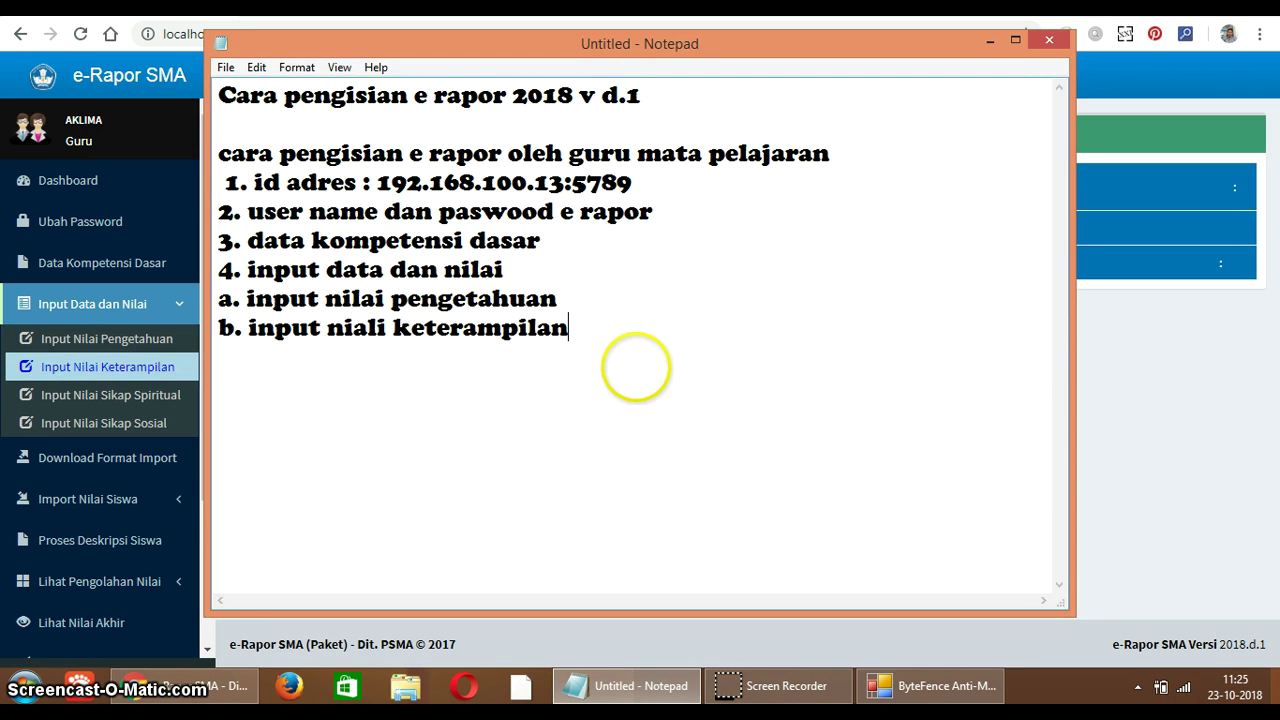
Step: Return to Input Nilai Keterampilan in e-Rapor SMA and choose class X IIS 1 and subject Pendidikan Pancasila dan Kewarganegaraan
left_click(75, 367)
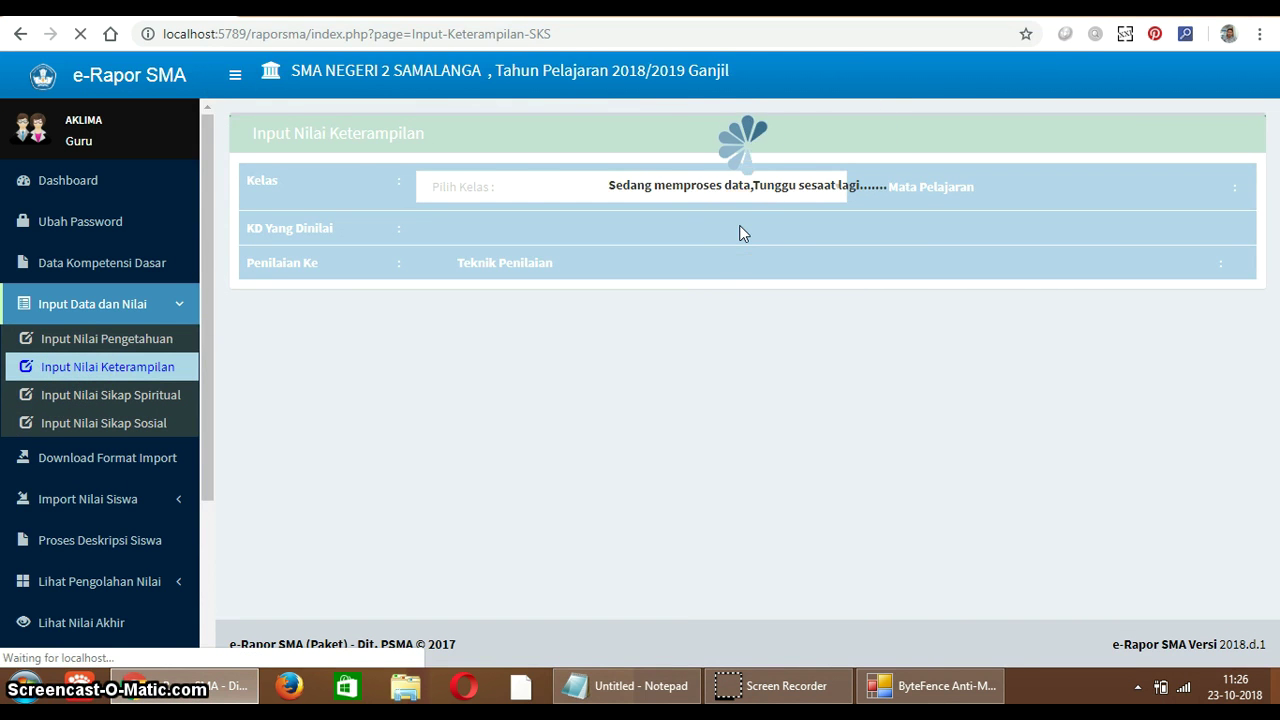
left_click(654, 191)
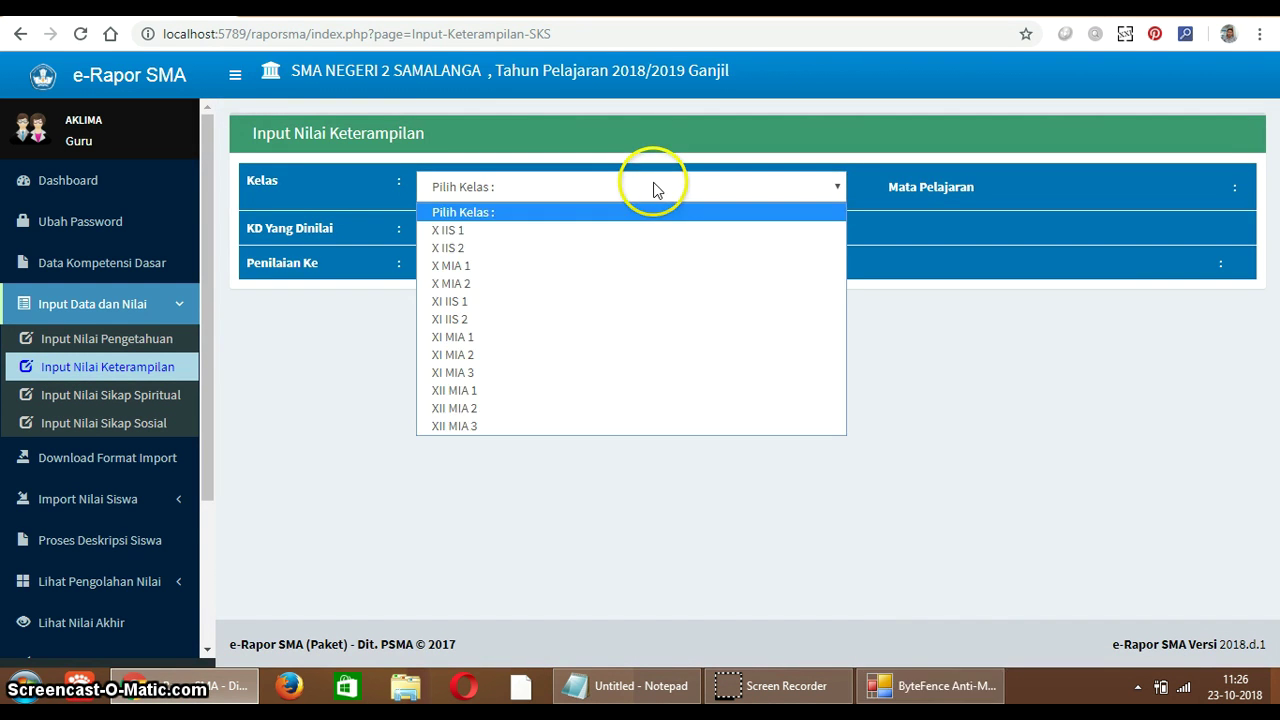
left_click(656, 232)
left_click(933, 188)
left_click(920, 230)
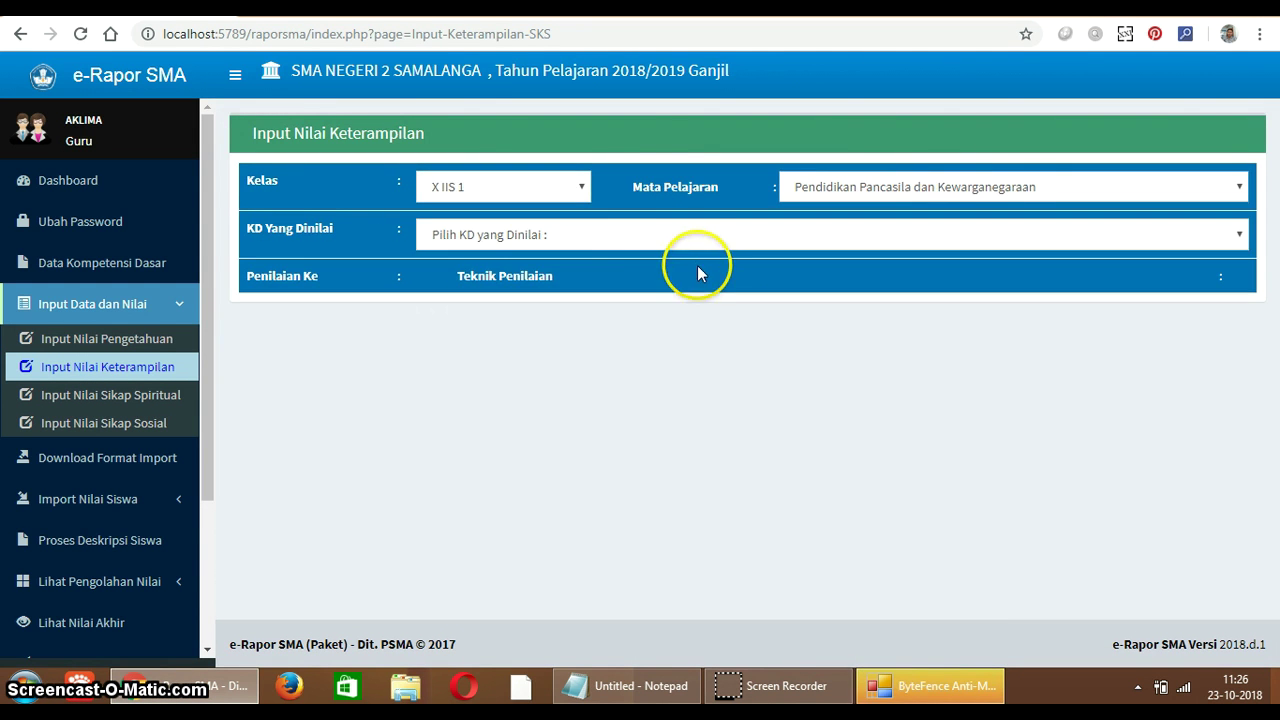
Step: Select KD 4.1 Menyajikan hasil analisis Nilai-nilai Pancasila, Penilaian Ke 1 and Praktik, and point out the first two students' score fields
left_click(647, 245)
left_click(646, 277)
left_click(646, 284)
left_click(647, 327)
left_click(994, 283)
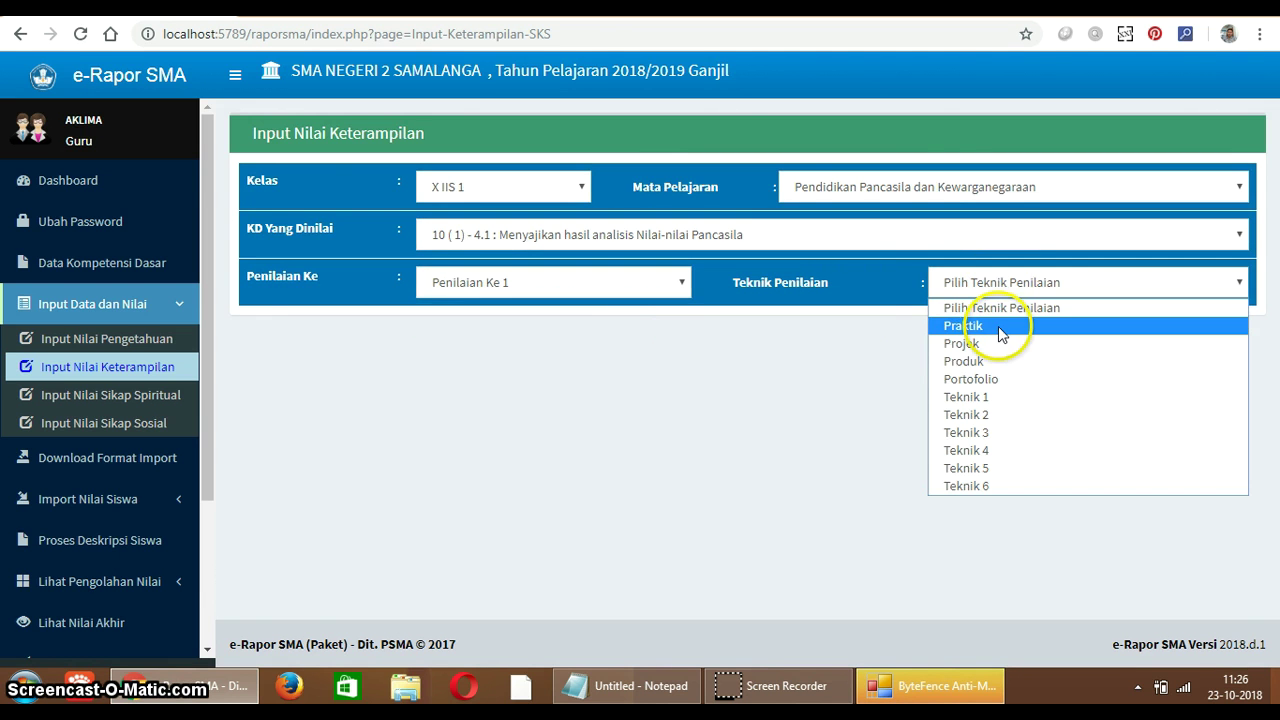
left_click(996, 327)
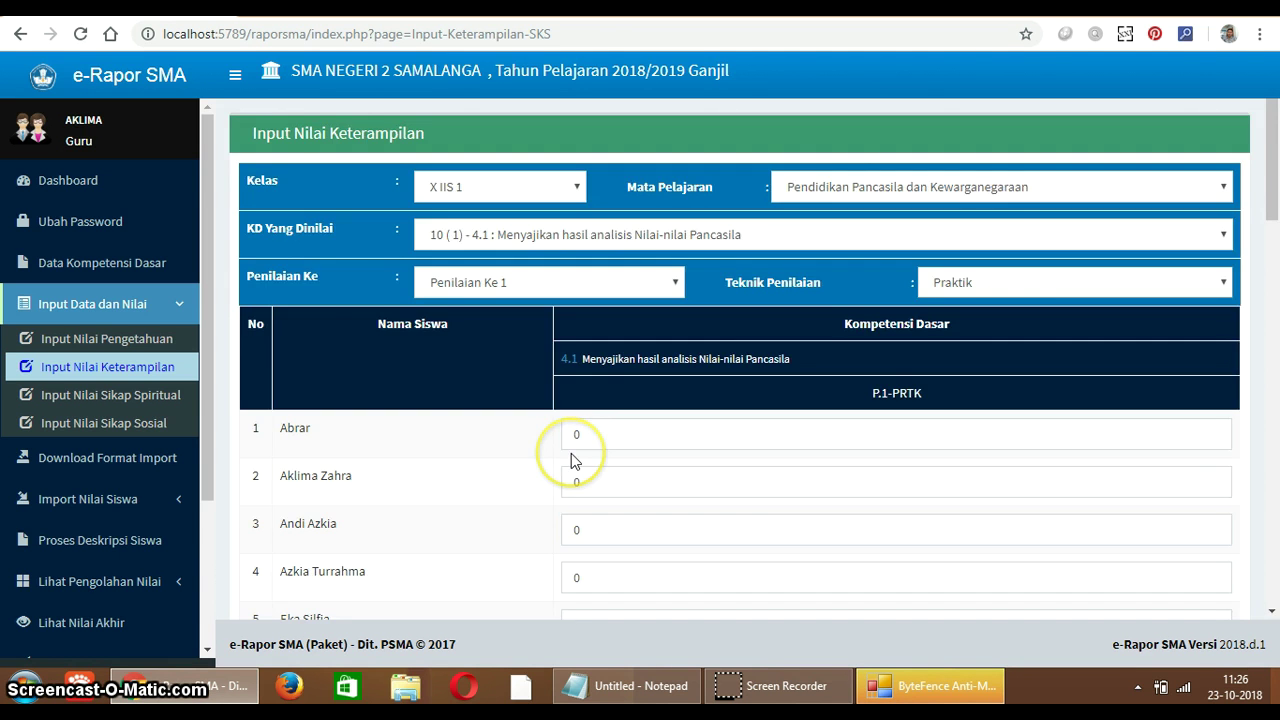
left_click(594, 441)
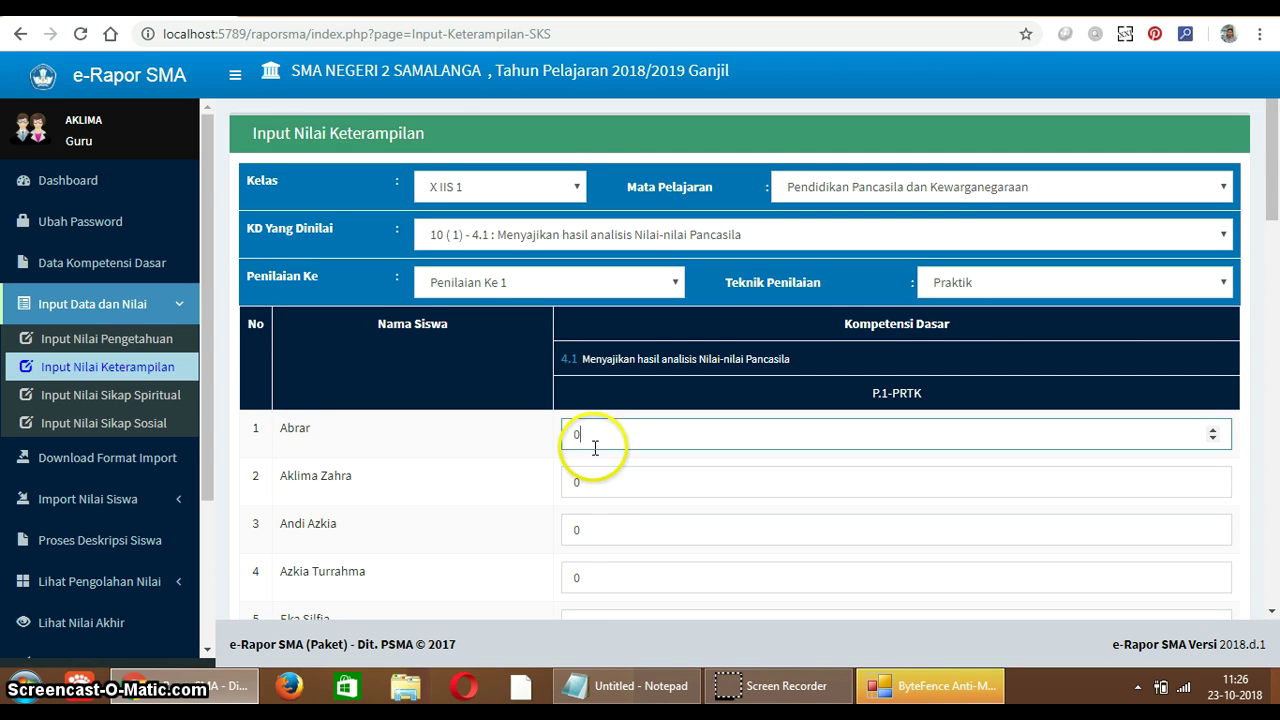
left_click(613, 486)
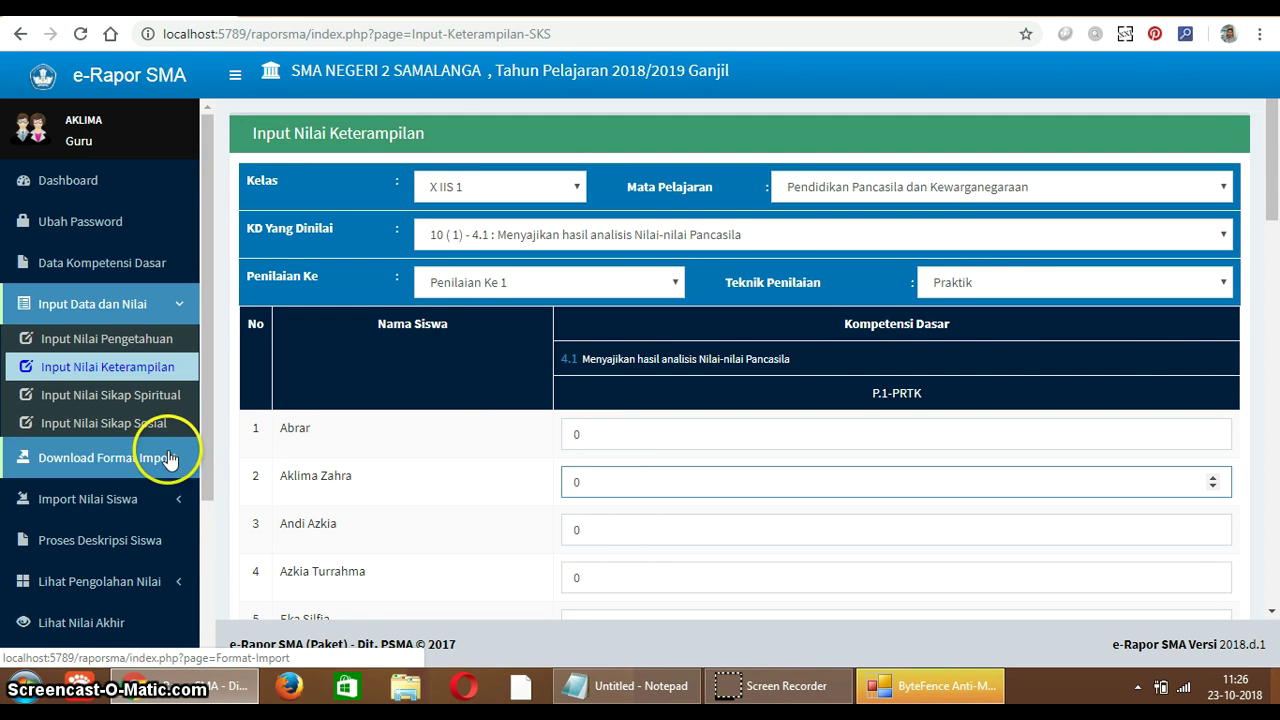
left_click(791, 503)
left_click(703, 388)
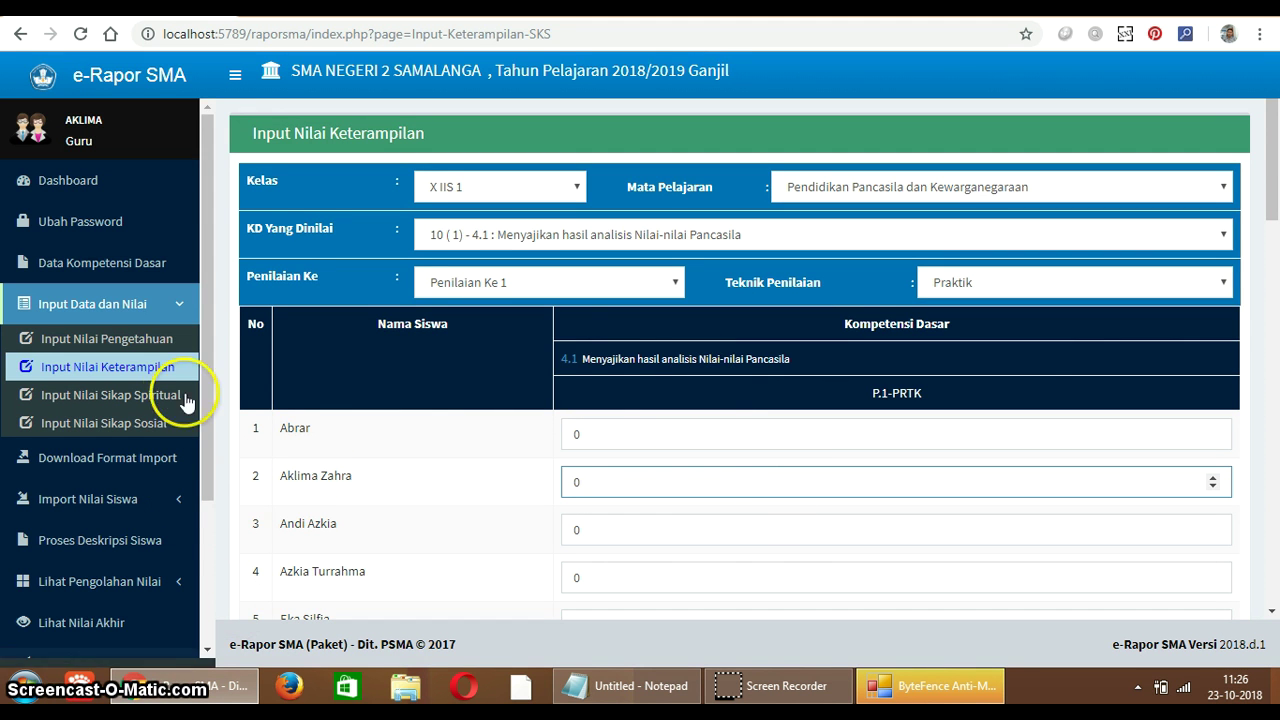
left_click(147, 428)
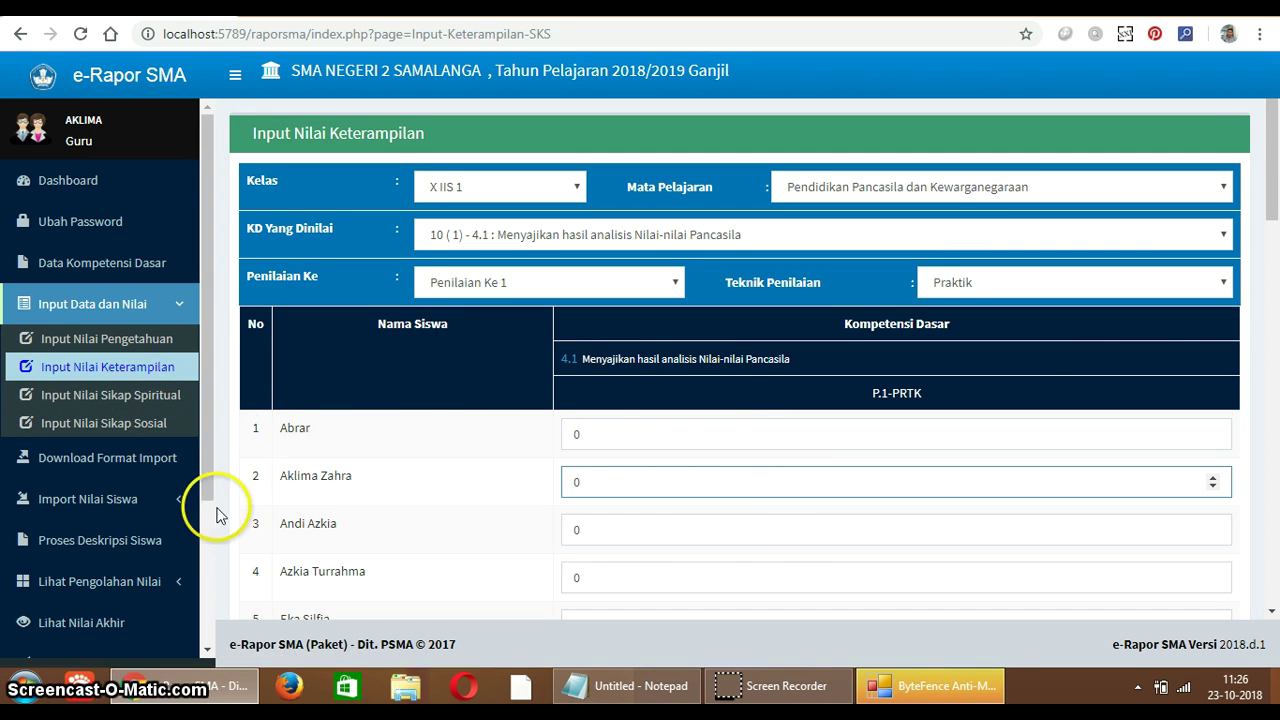
Step: Open Input Nilai Sikap Spiritual and add the line "c. nilai sikap spirtual (input manual)" to the Notepad note
left_click(130, 402)
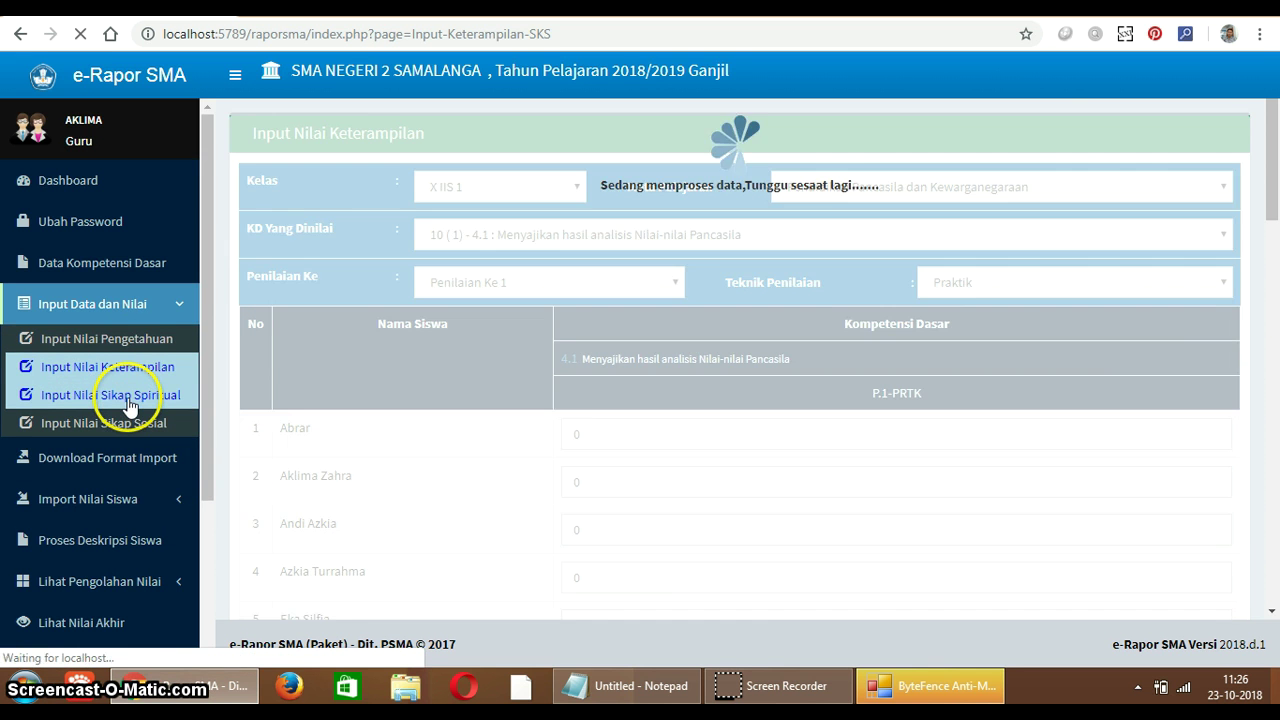
left_click(618, 693)
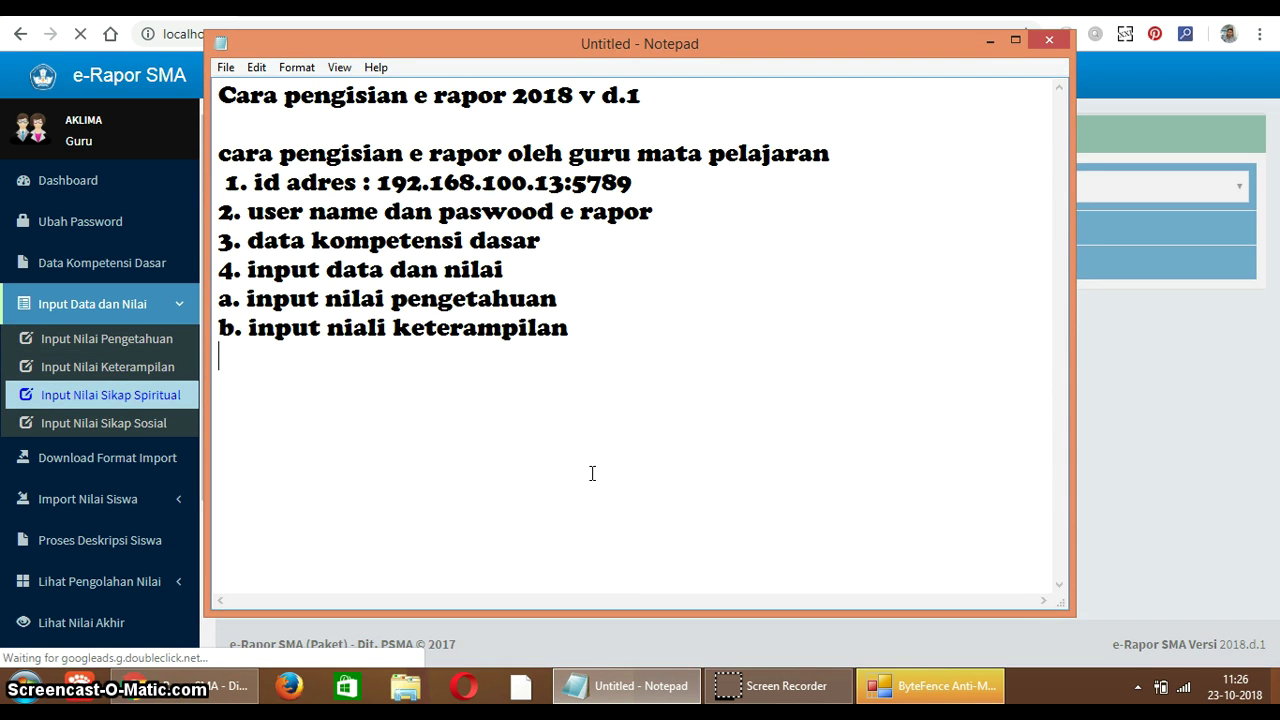
type("c. nilai")
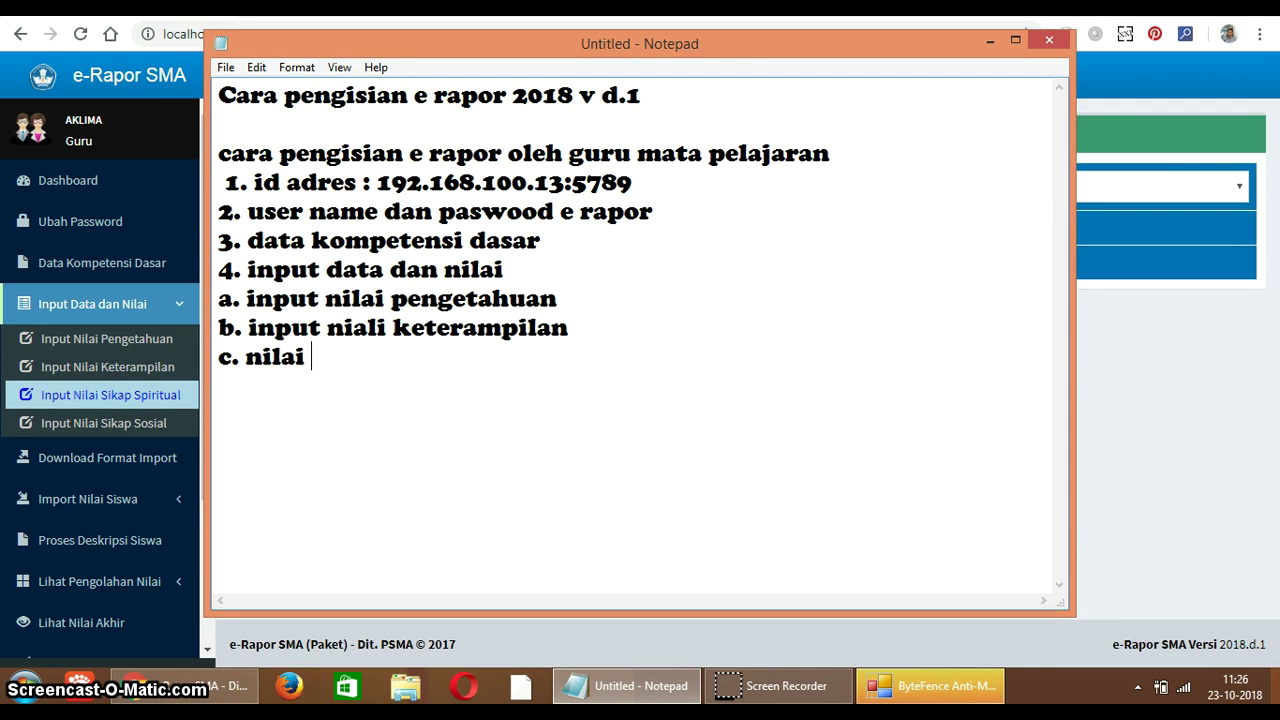
type(" sikap spirtual")
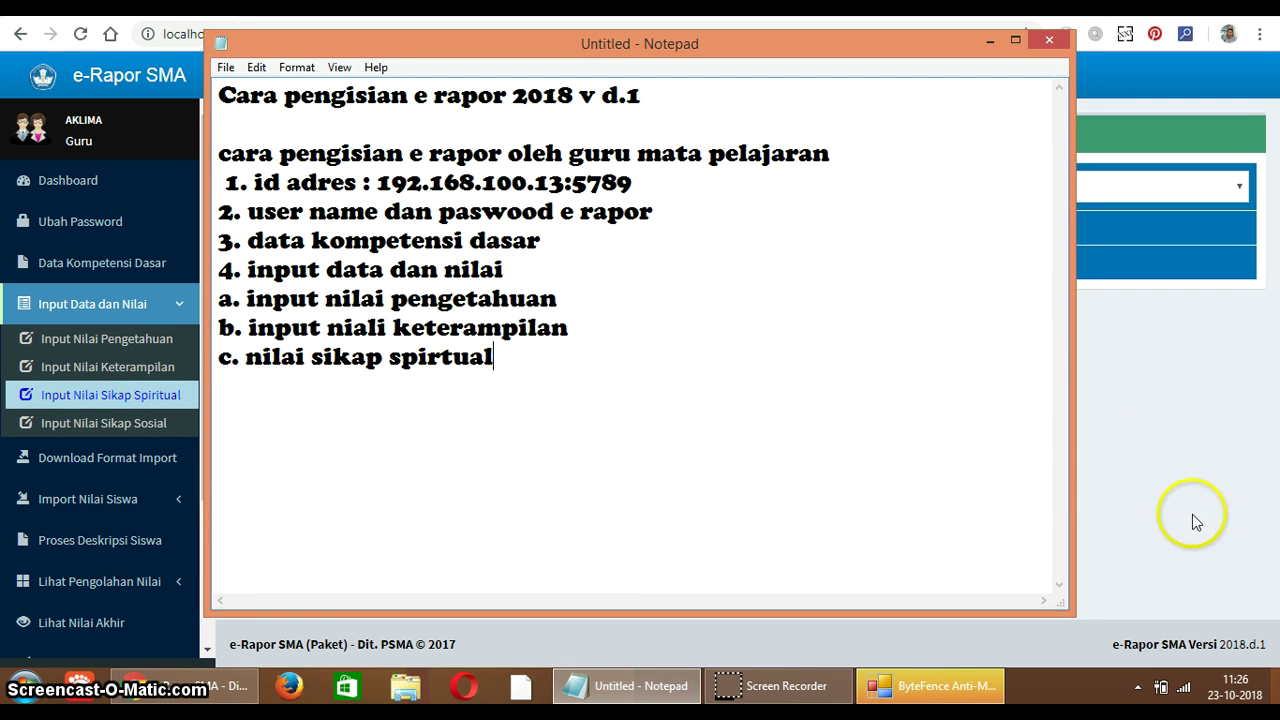
type("(input manual")
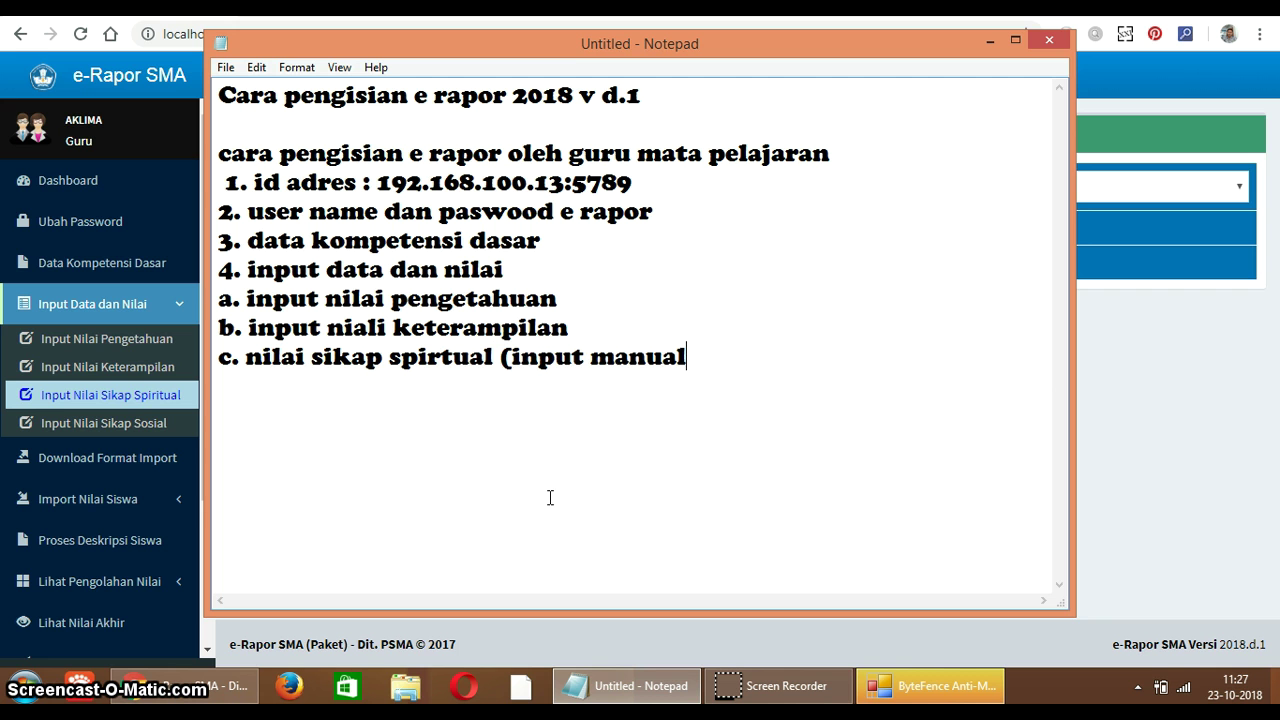
Step: Return to Input Nilai Sikap Spiritual in e-Rapor SMA and choose class X IIS 1, subject Pendidikan Pancasila dan Kewarganegaraan and Semester 1
left_click(148, 400)
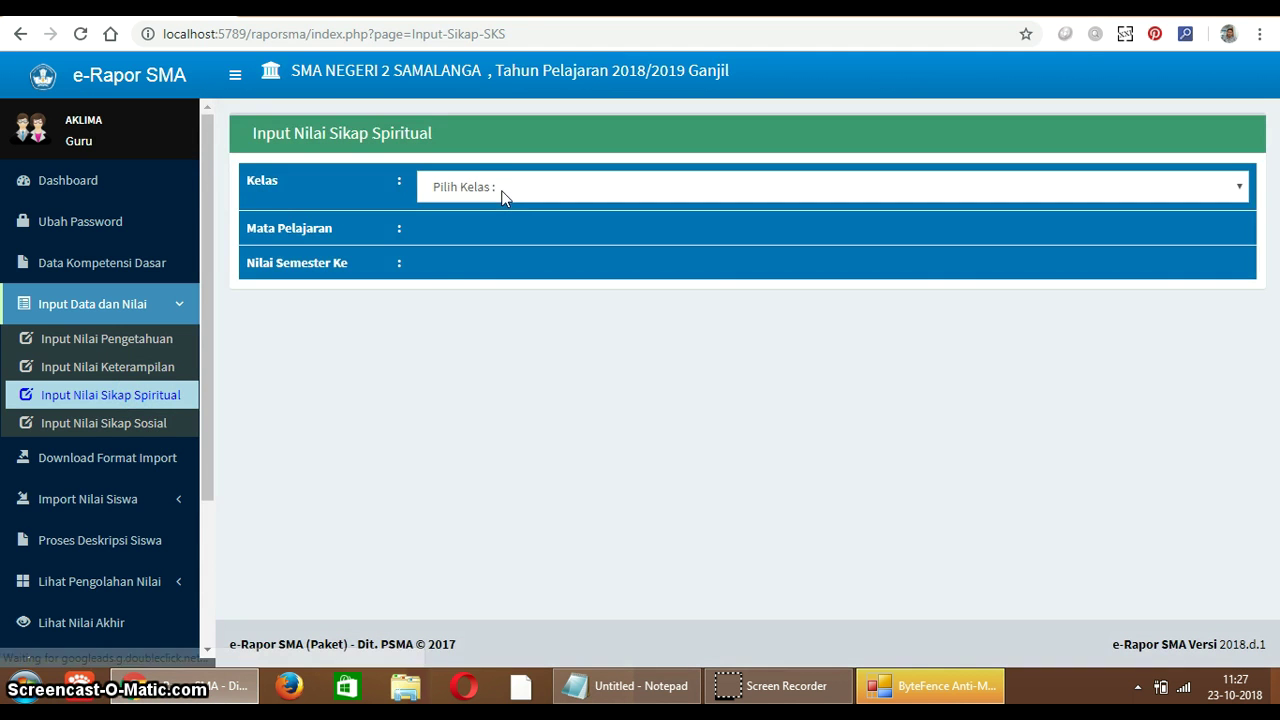
left_click(503, 194)
left_click(506, 231)
left_click(508, 234)
left_click(510, 279)
left_click(512, 285)
left_click(515, 330)
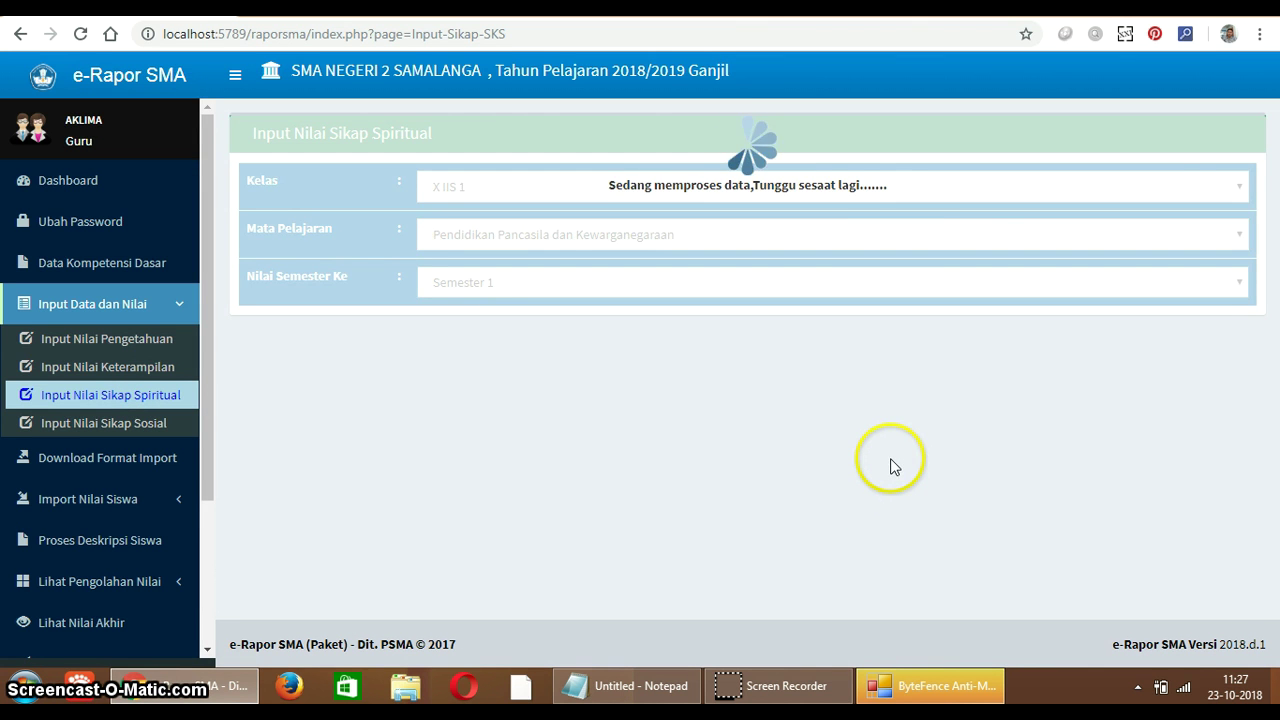
Step: Review the spiritual attitude indicators and every student's ratings, and save them with the preset Baik values
scroll(897, 430, "down", 10)
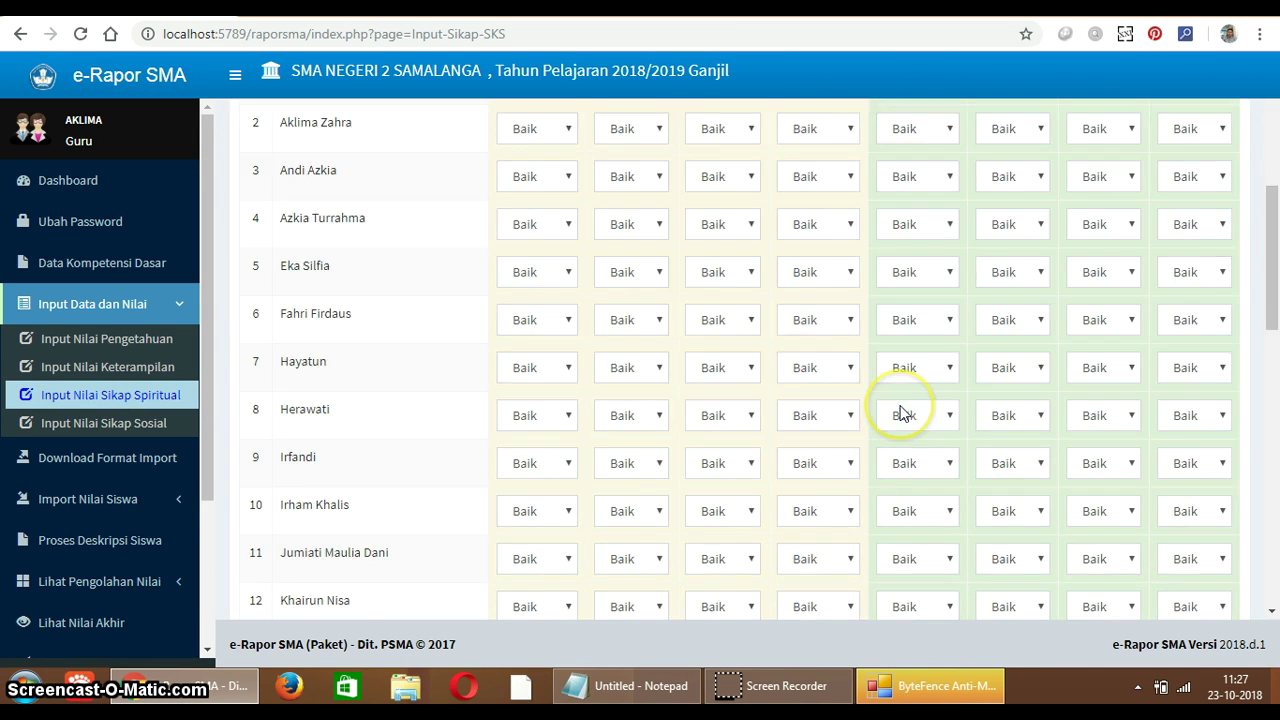
scroll(900, 415, "up", 10)
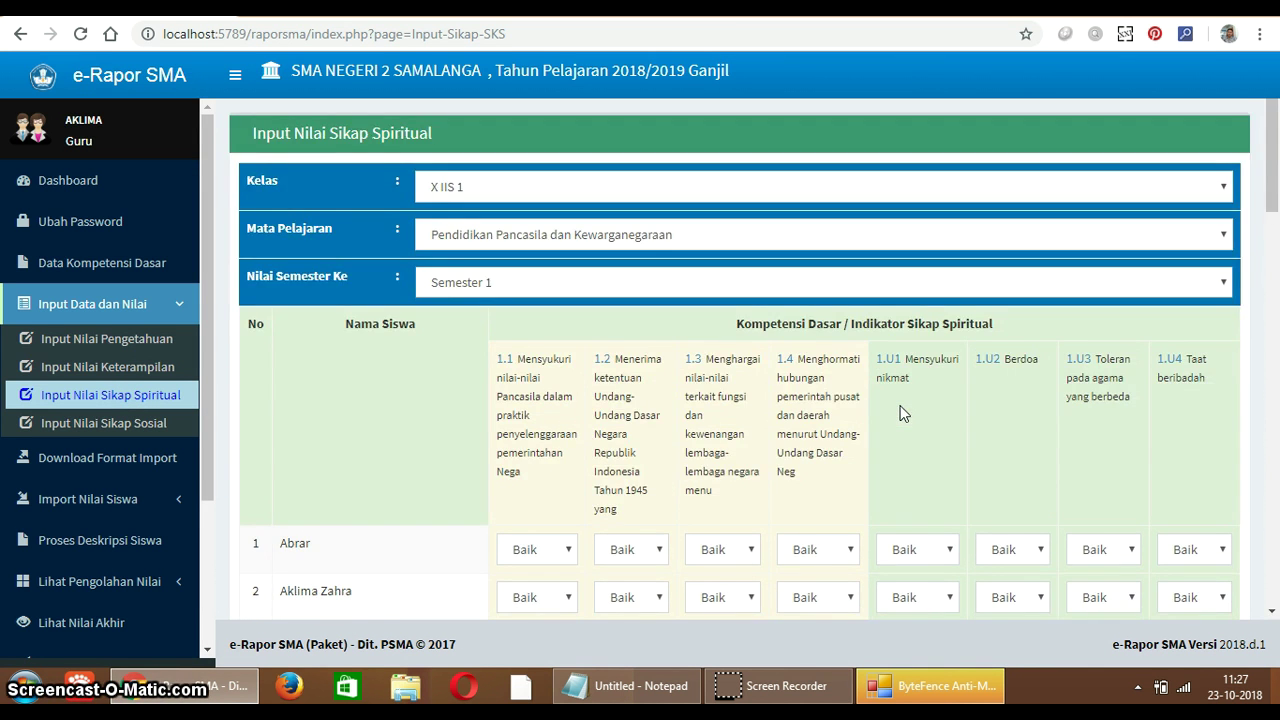
scroll(900, 413, "down", 15)
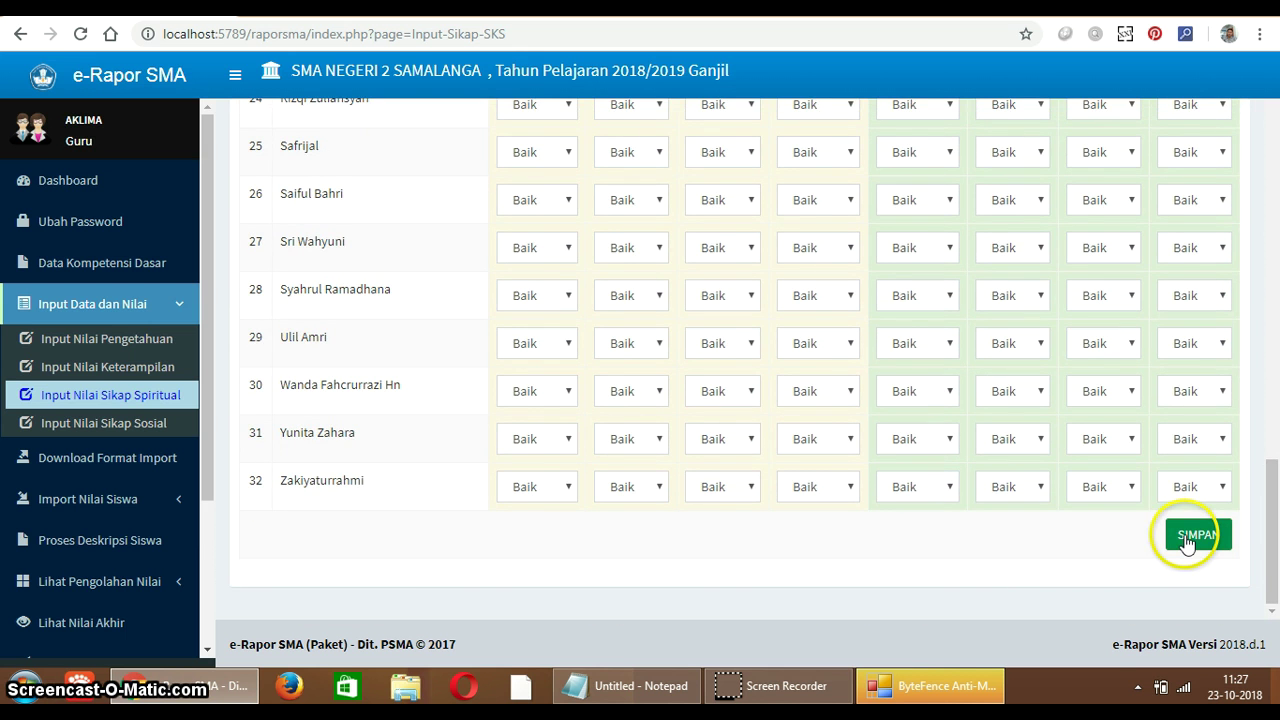
scroll(886, 300, "up", 15)
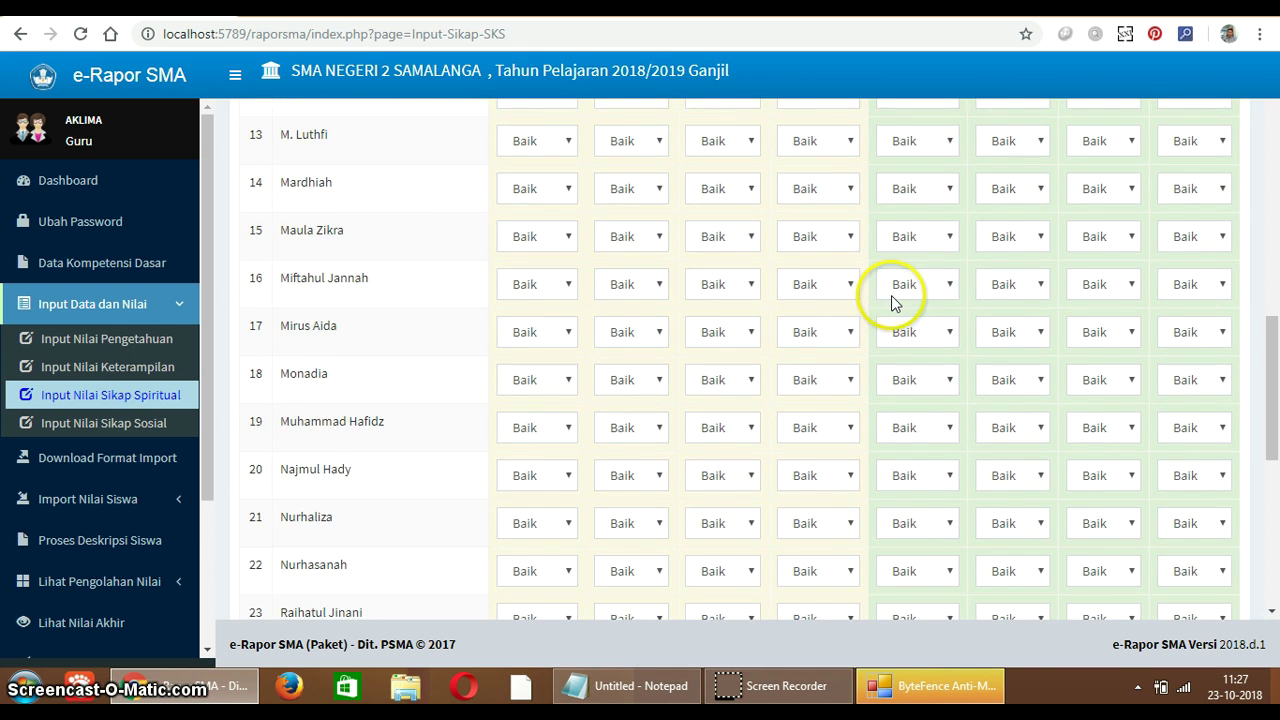
scroll(908, 309, "down", 4)
scroll(950, 418, "down", 12)
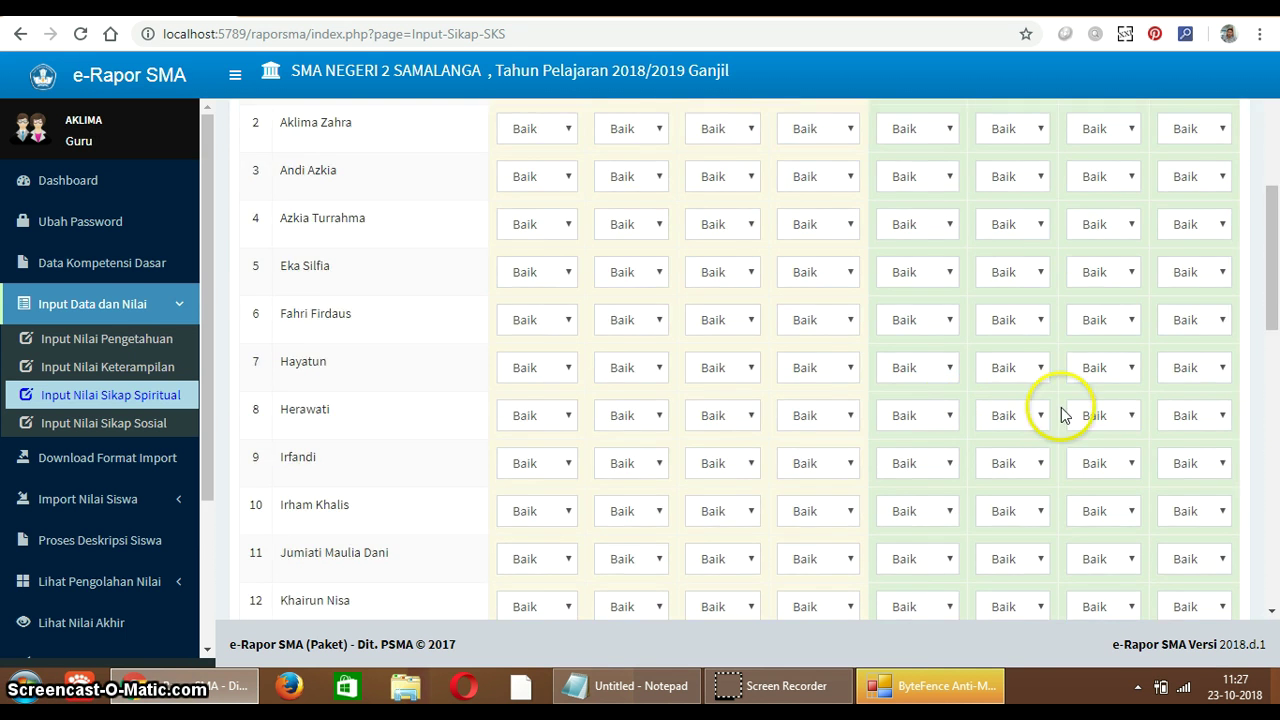
left_click(1197, 538)
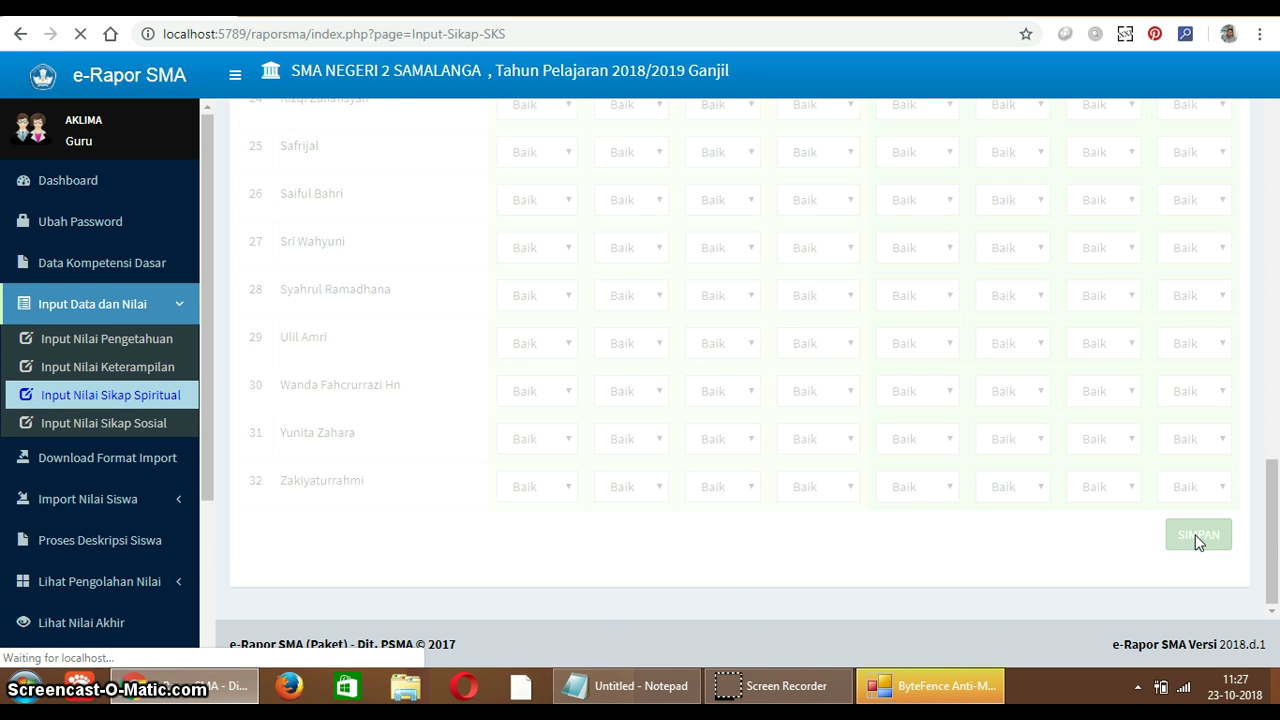
Step: Switch to Notepad and add the line "d. nilai sikap sosial (input manual)" below the spiritual attitude entry
left_click(644, 689)
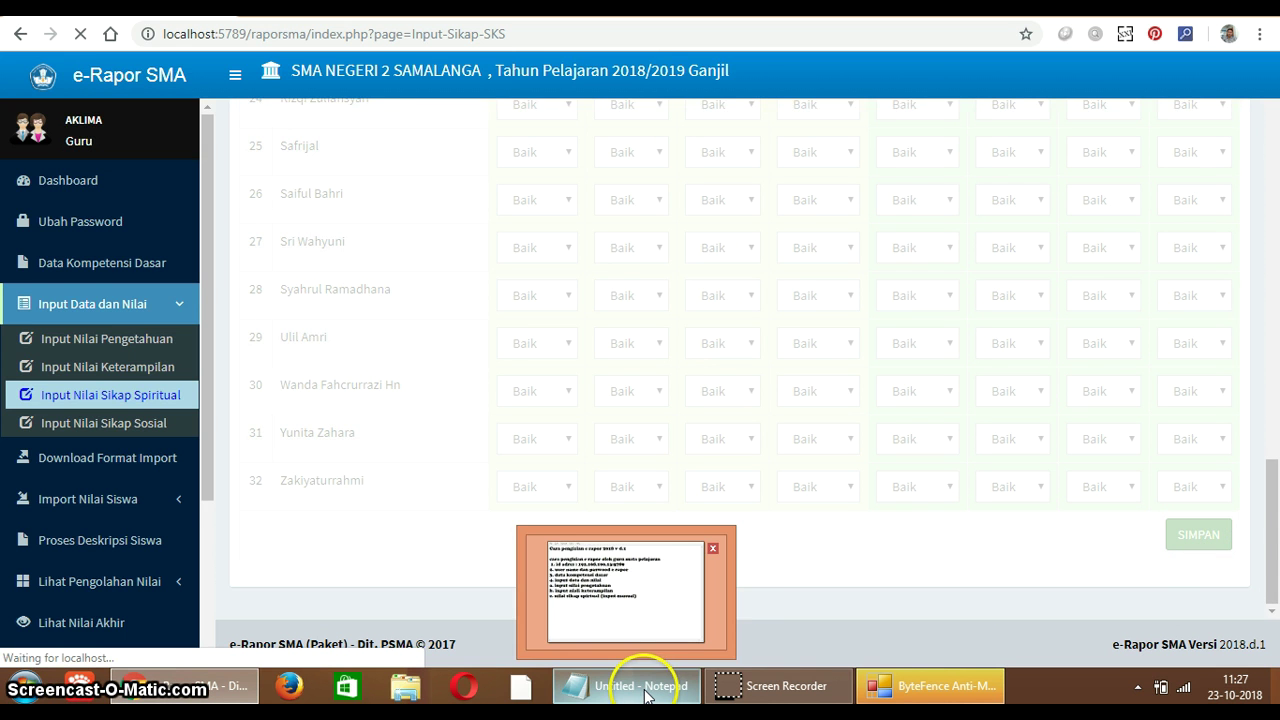
left_click(644, 690)
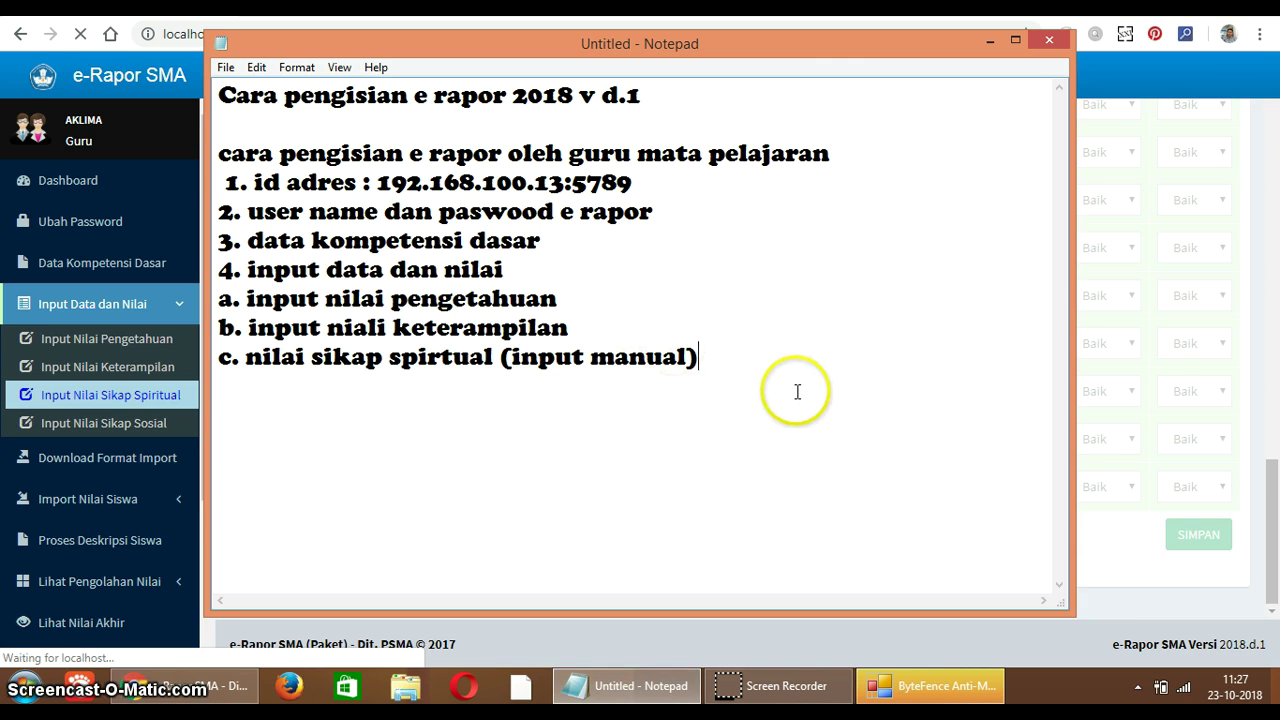
key("Return")
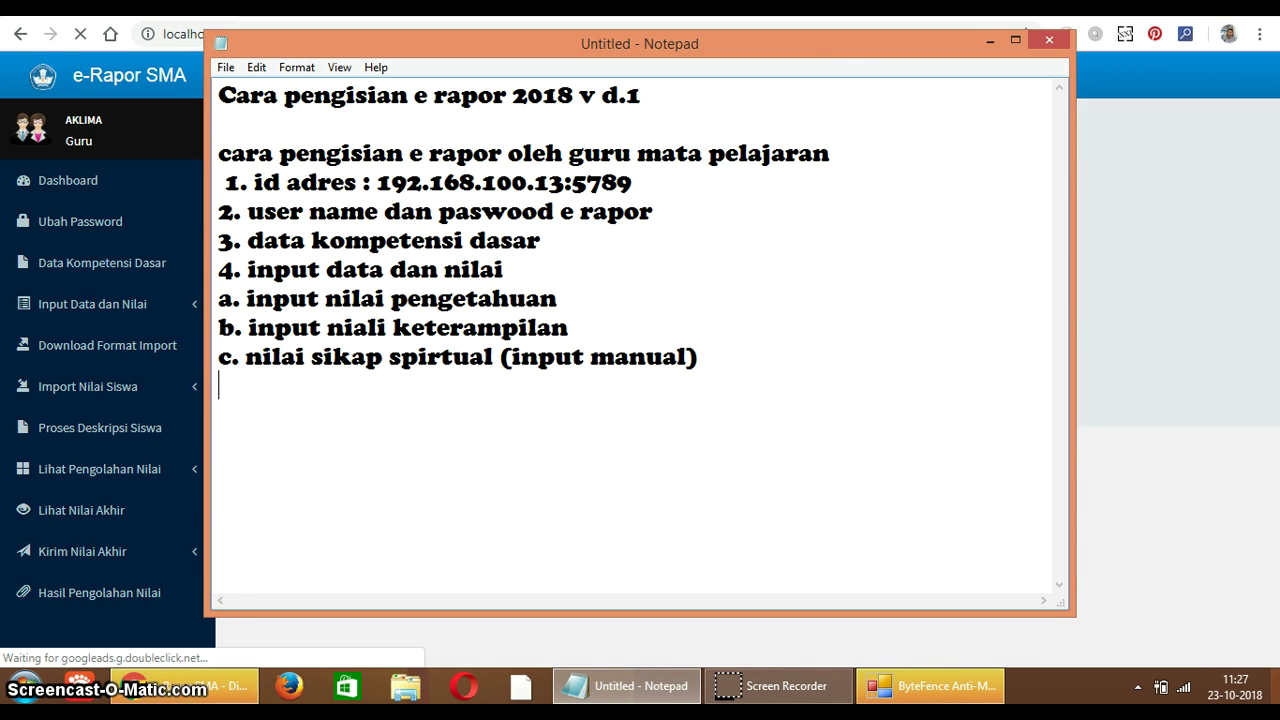
type("d")
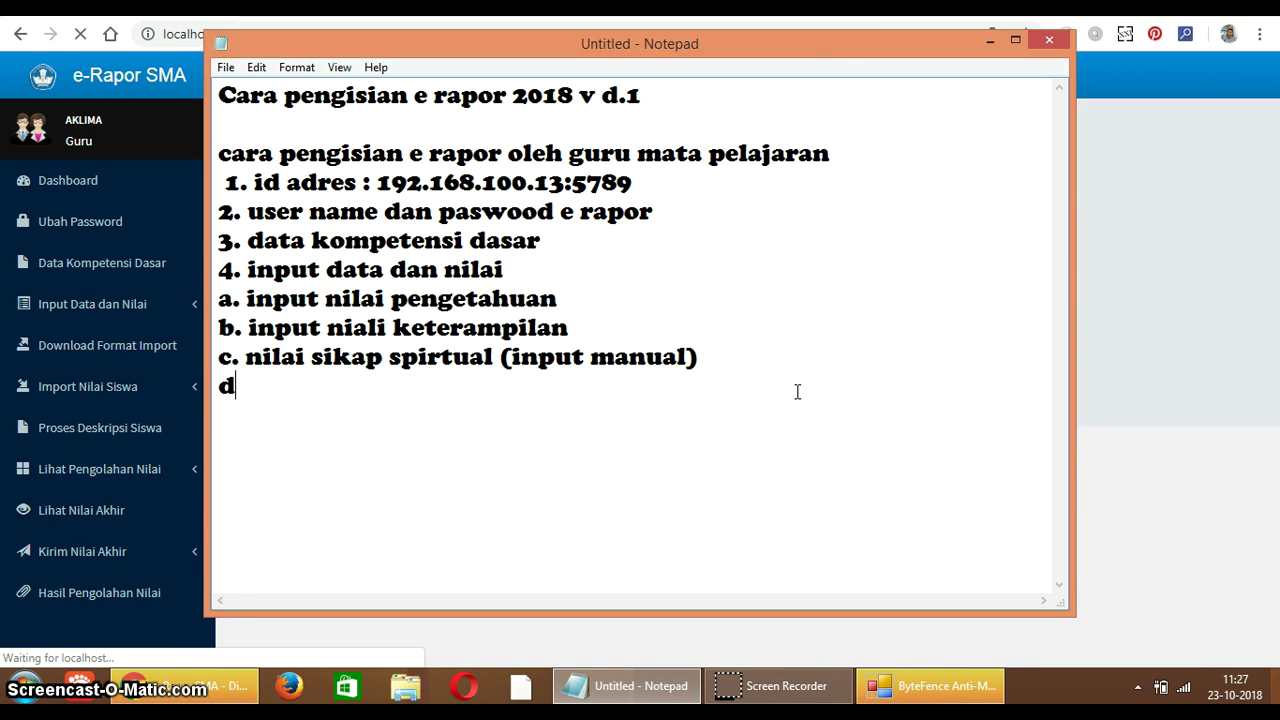
type(". nilai ")
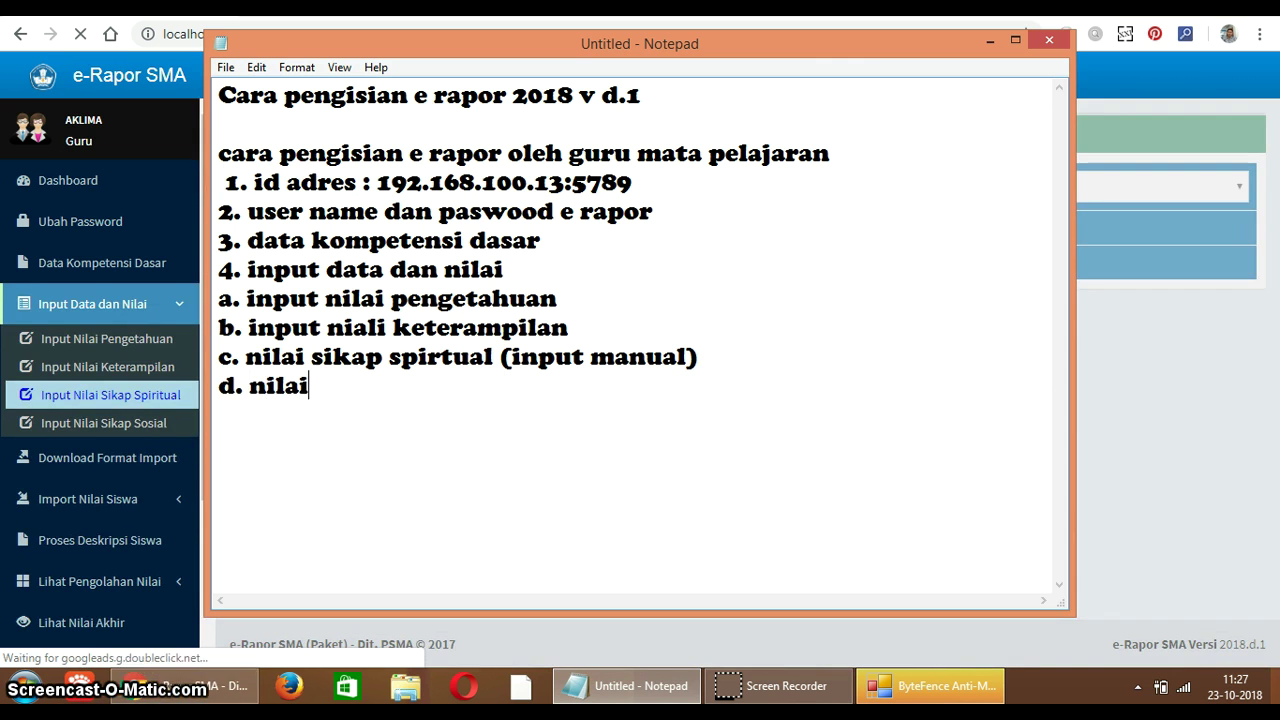
type("sikap sosial (")
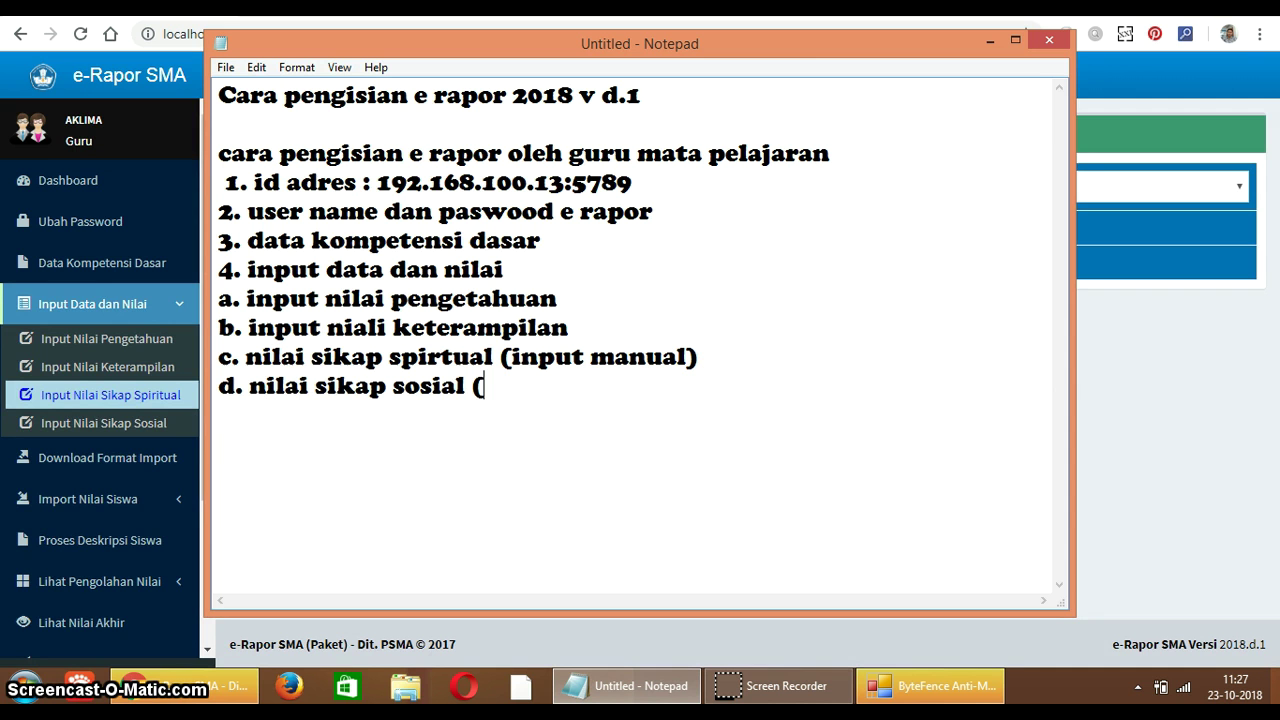
type("input manual")
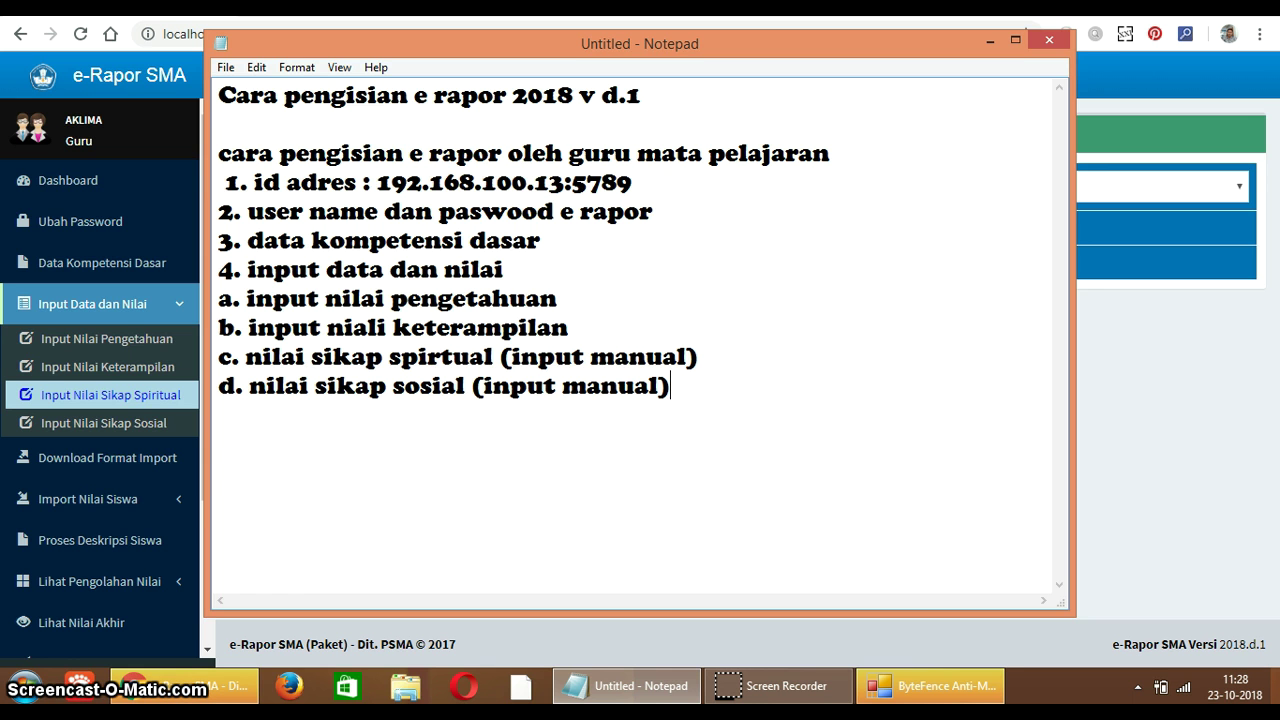
Step: Open Input Nilai Sikap Sosial in e-Rapor SMA and choose class X IIS 1, subject Pendidikan Pancasila dan Kewarganegaraan and Semester 1
left_click(155, 405)
left_click(147, 425)
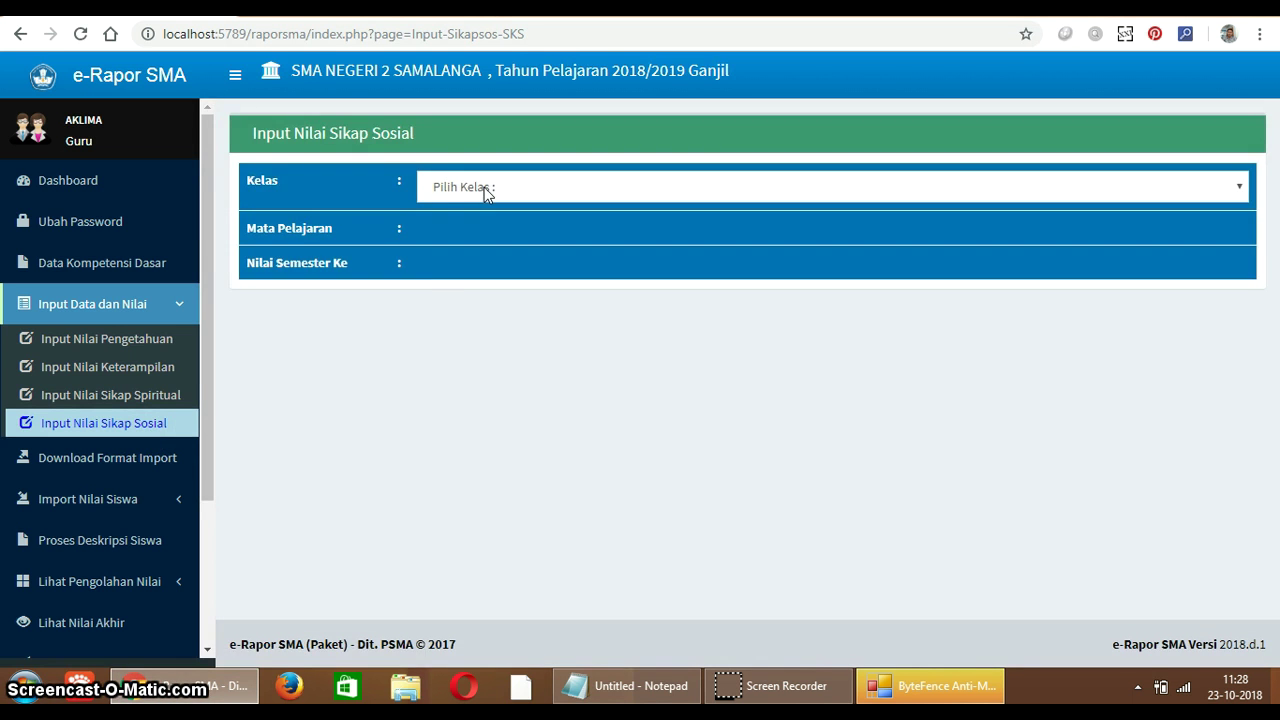
left_click(484, 187)
left_click(498, 236)
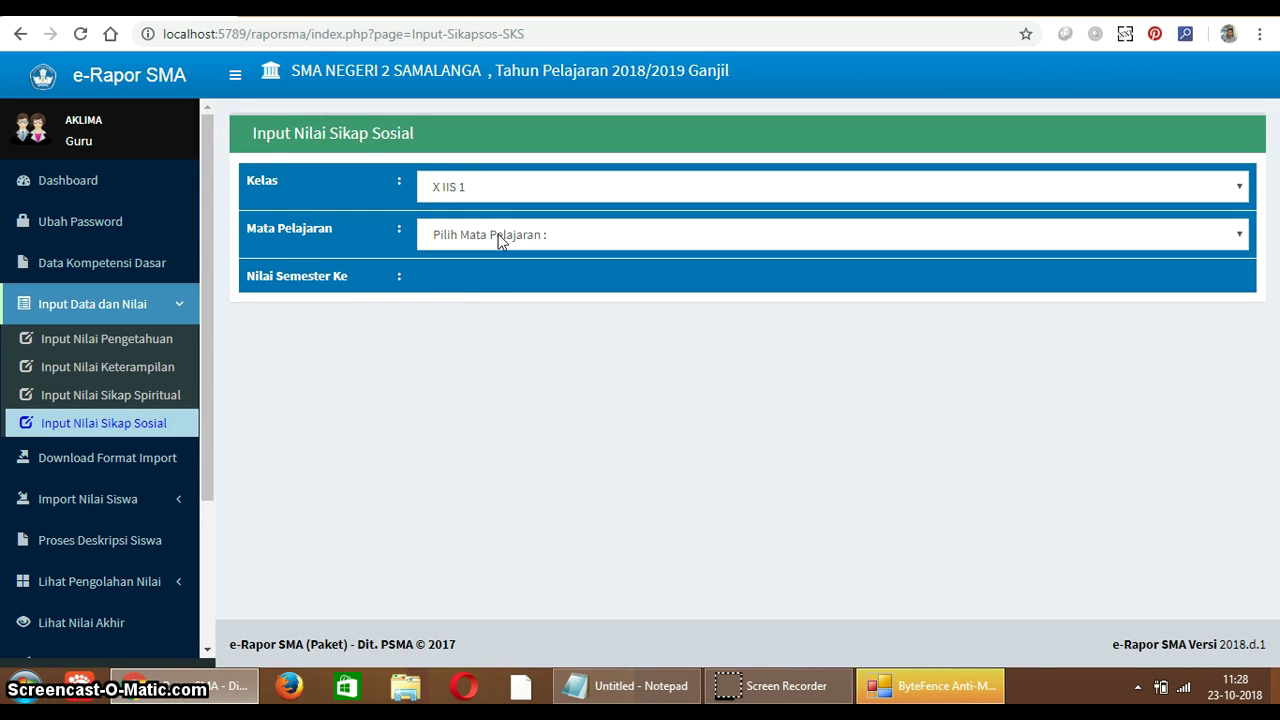
left_click(498, 234)
left_click(509, 278)
left_click(511, 285)
left_click(511, 322)
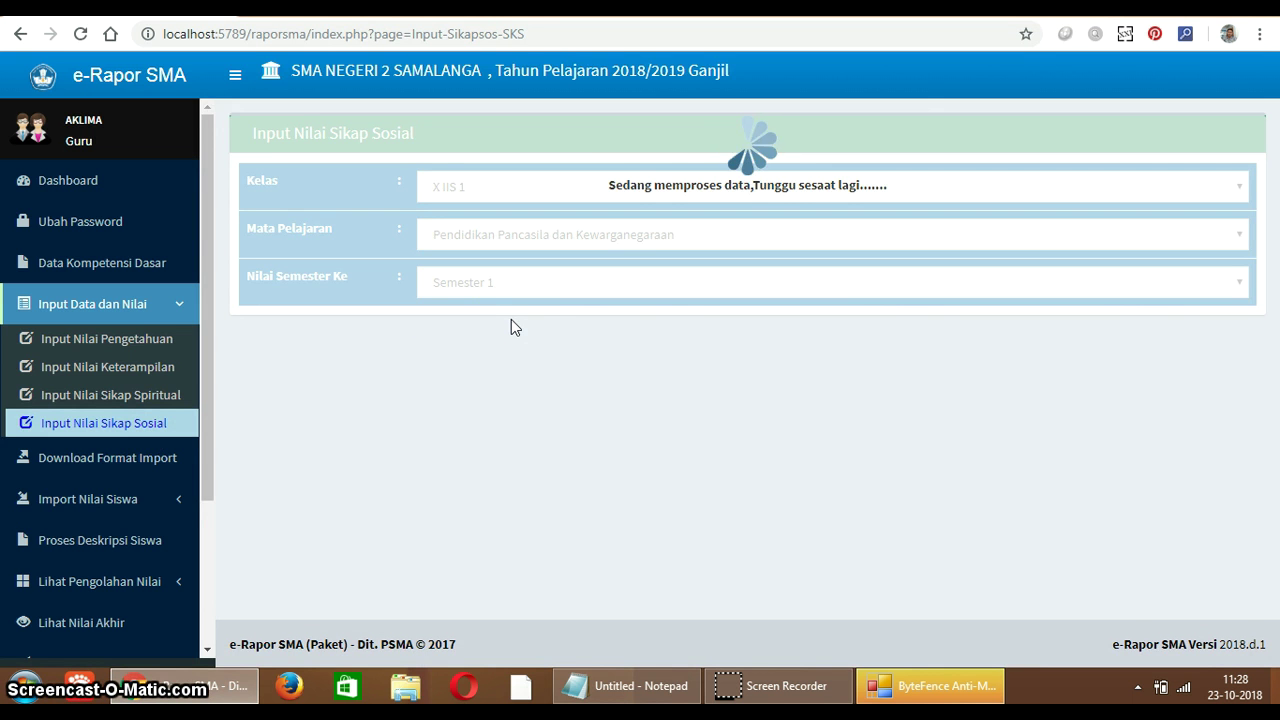
Step: Review the social attitude indicators and every student's ratings, and save them with the preset Baik values
scroll(834, 451, "down", 15)
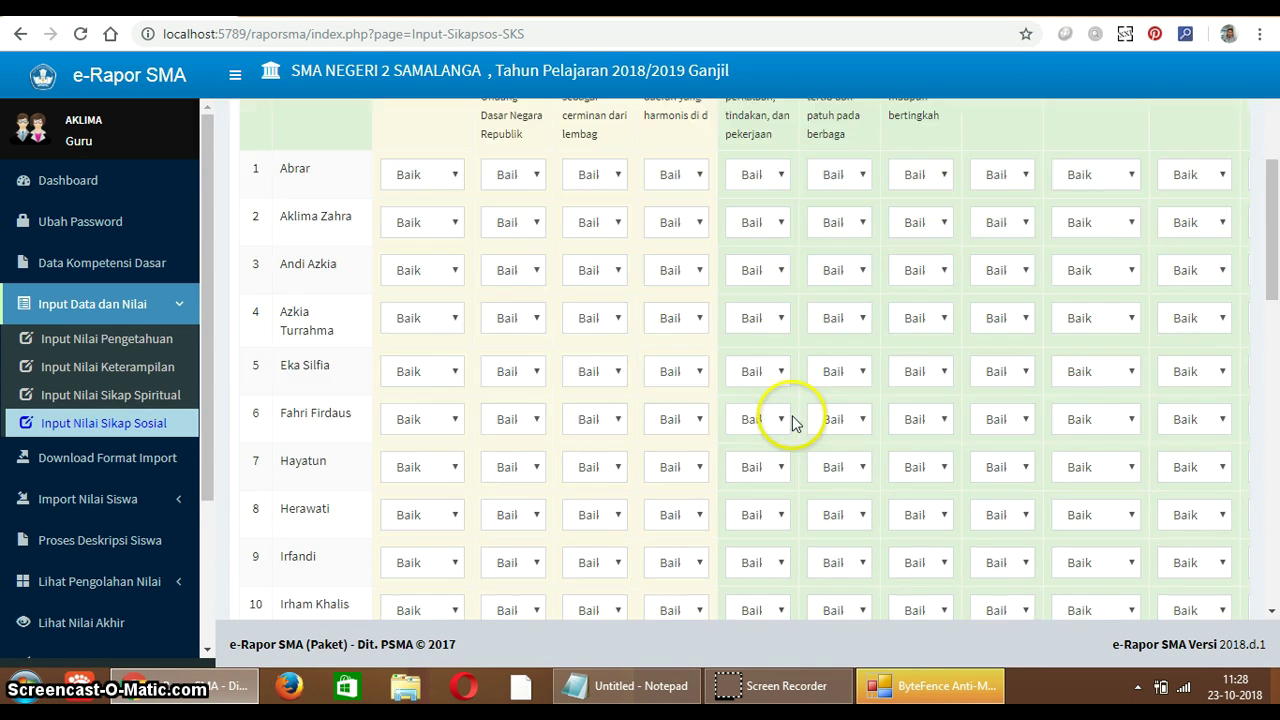
scroll(885, 500, "up", 5)
scroll(872, 470, "up", 6)
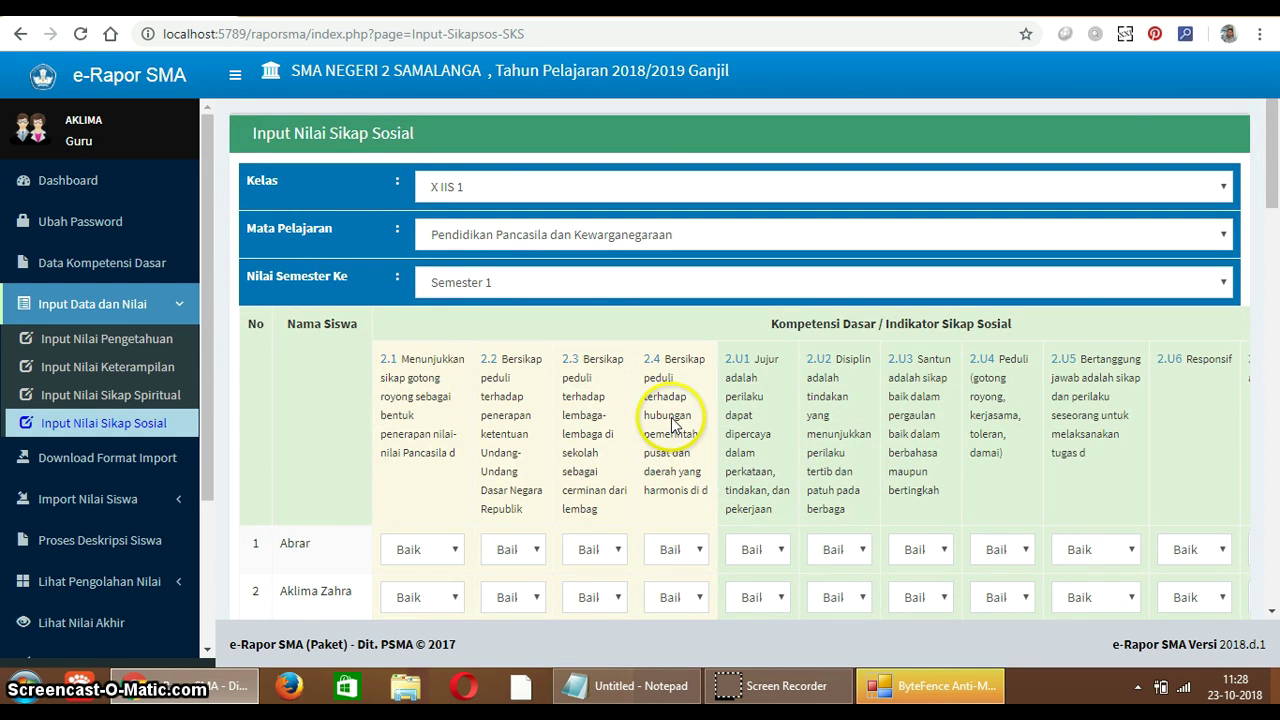
scroll(670, 418, "down", 10)
scroll(671, 415, "down", 5)
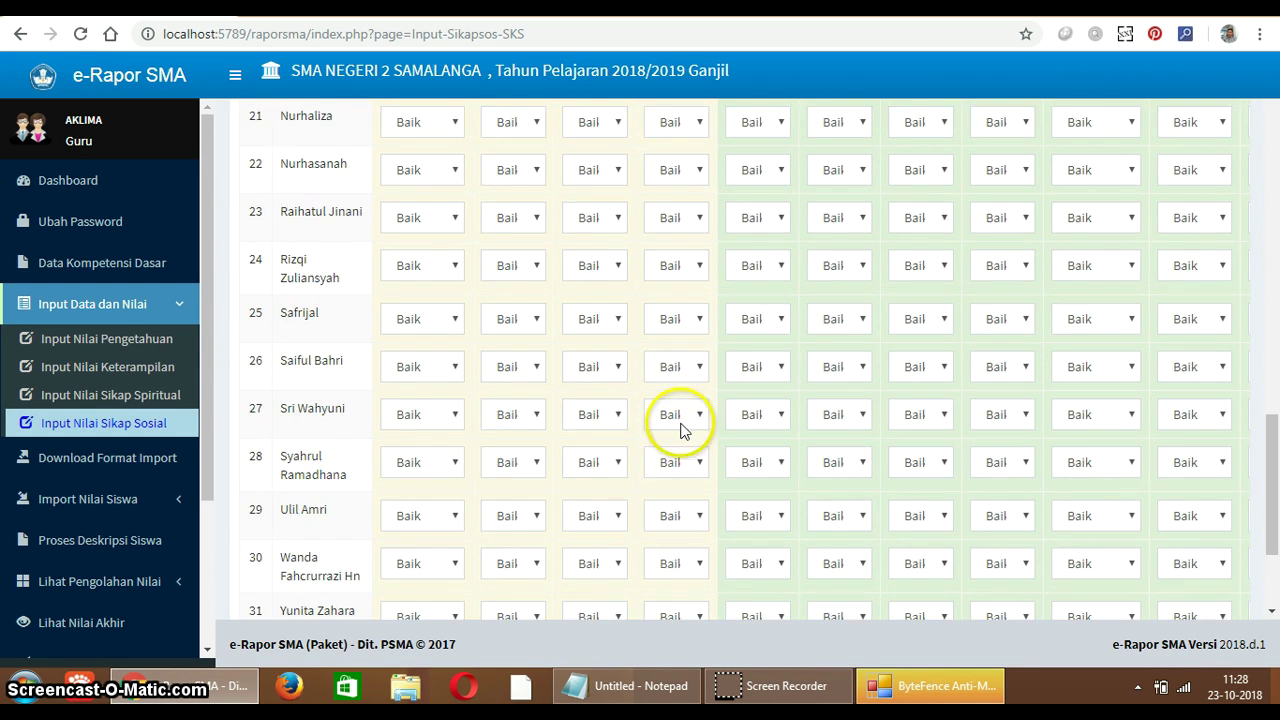
scroll(1100, 520, "down", 2)
scroll(1166, 391, "up", 14)
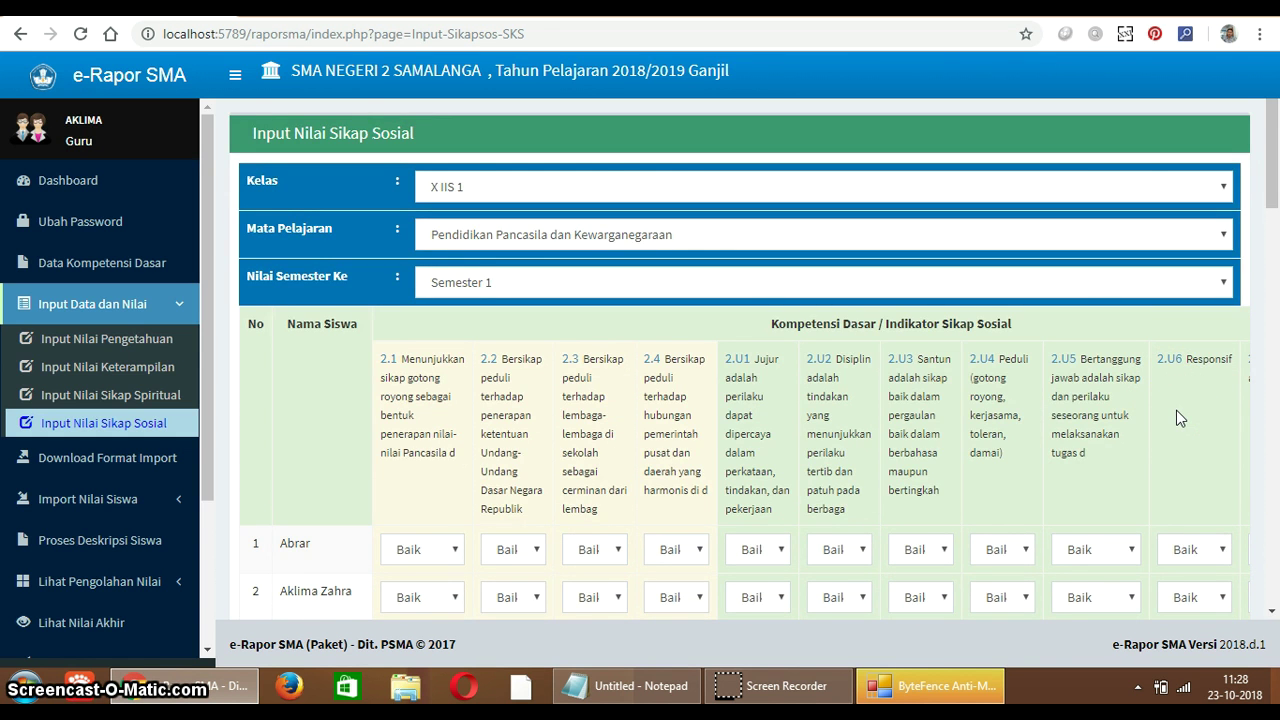
scroll(1176, 418, "down", 14)
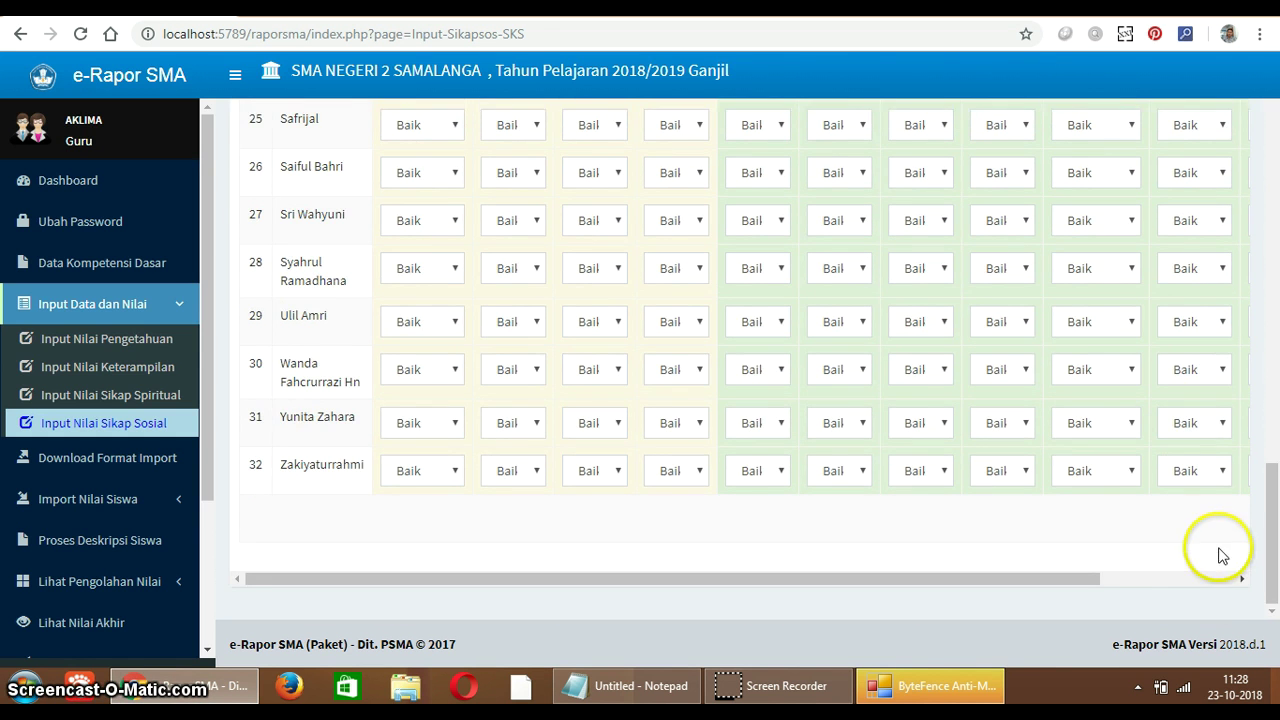
left_click(1243, 579)
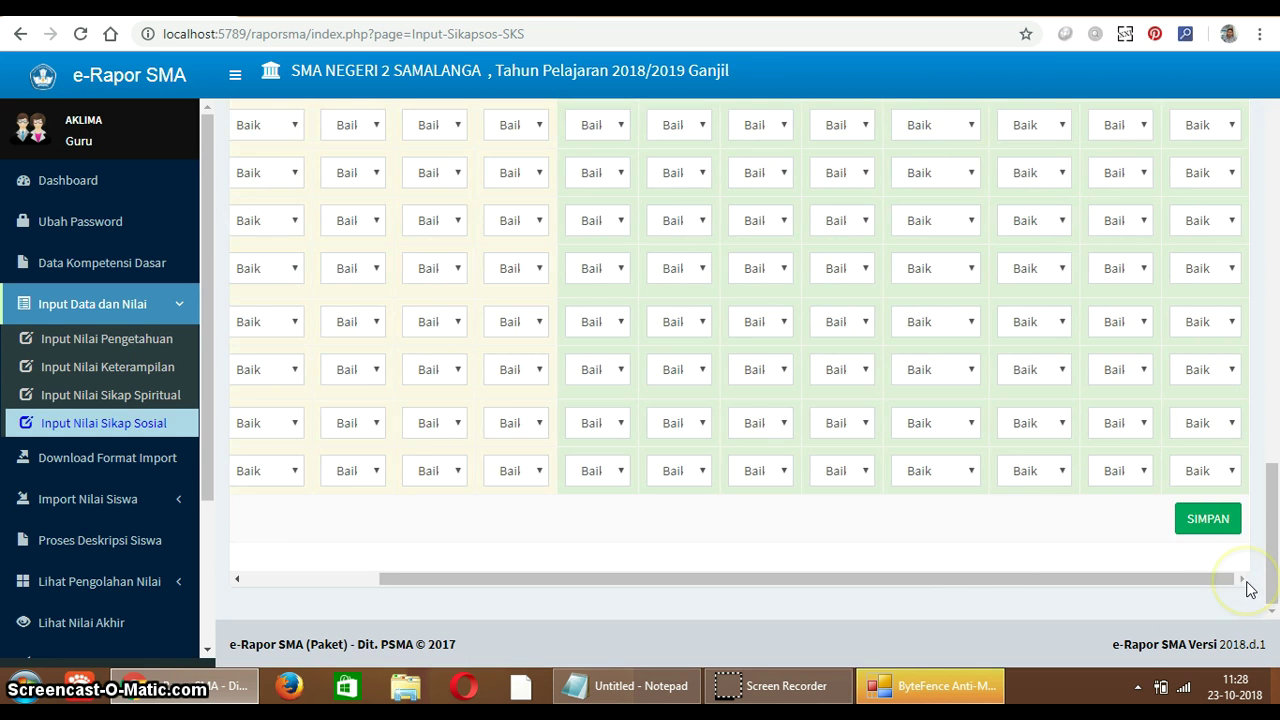
left_click(1208, 519)
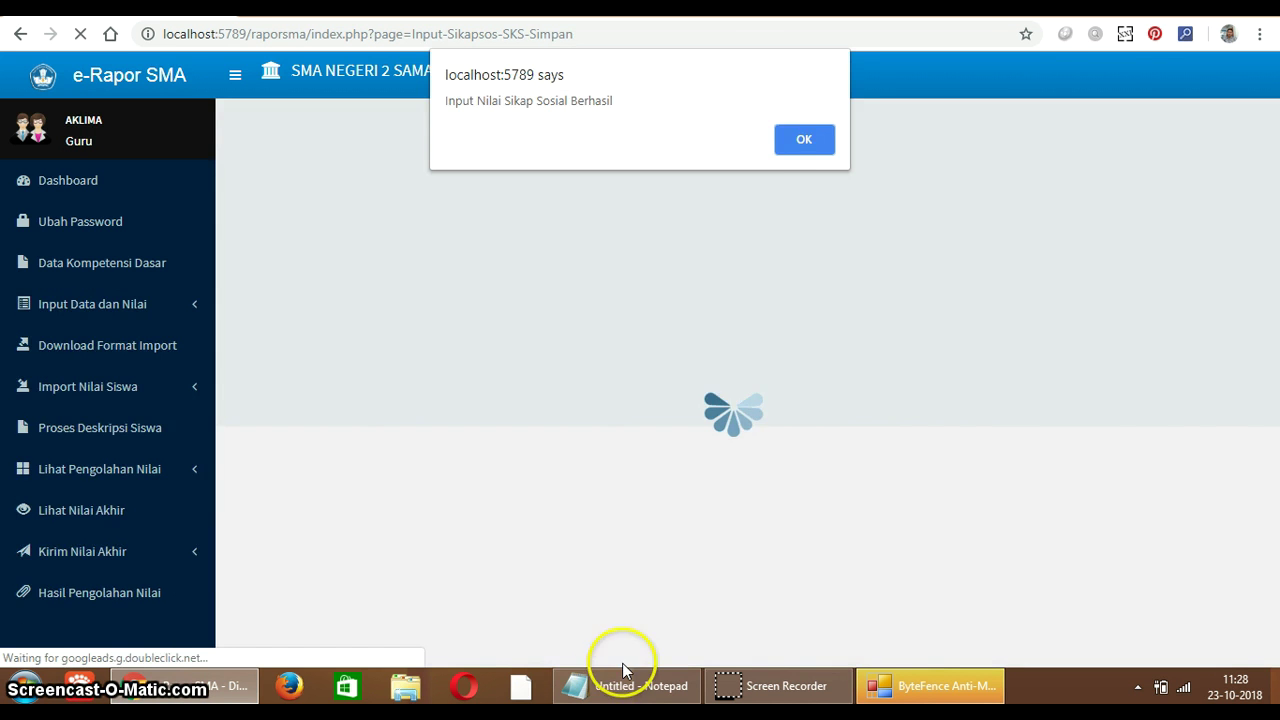
left_click(805, 142)
Step: Switch to Notepad and add the line "5. download format impor nilai" below the social attitude entry
left_click(614, 698)
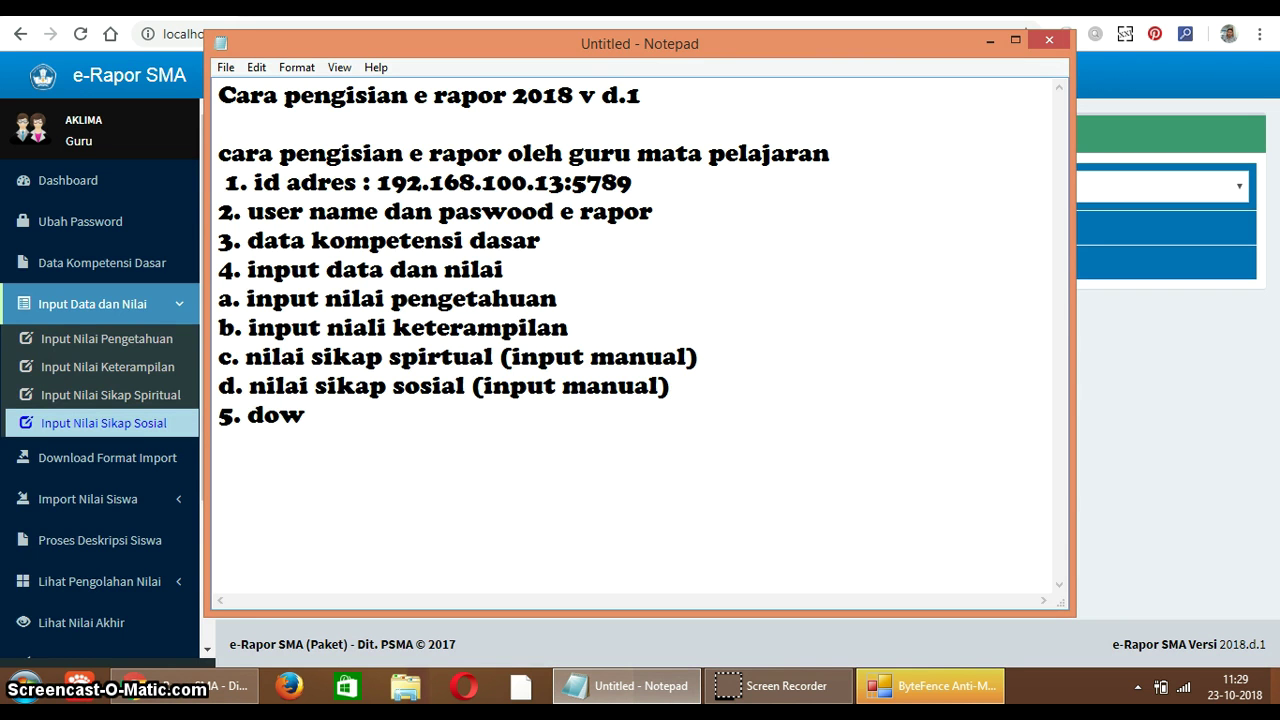
type("as")
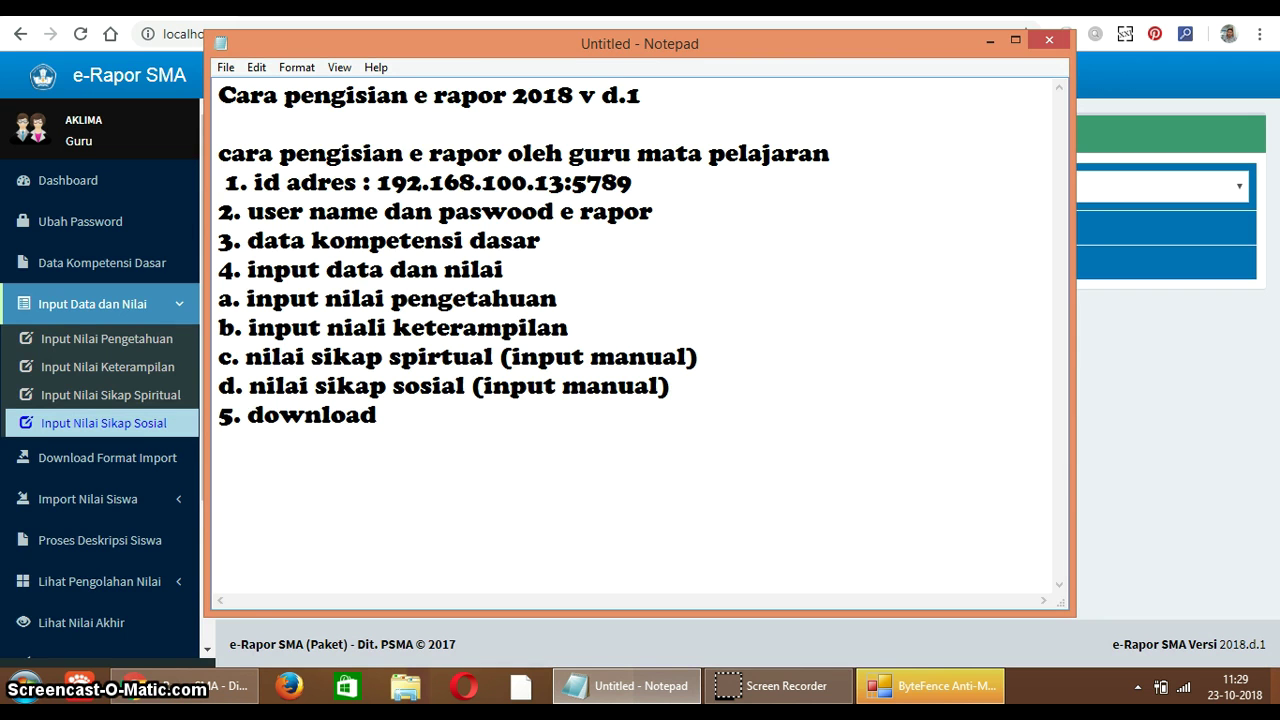
type("t in")
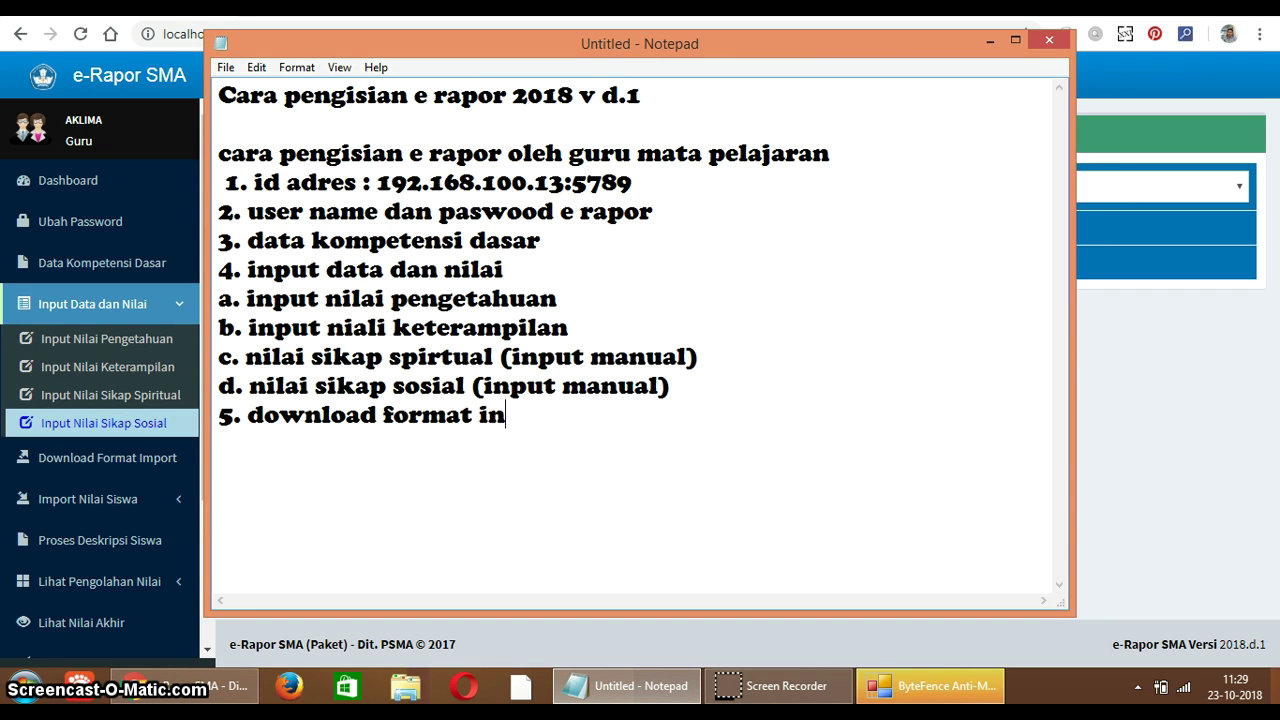
key("BackSpace")
type("mpor nilai")
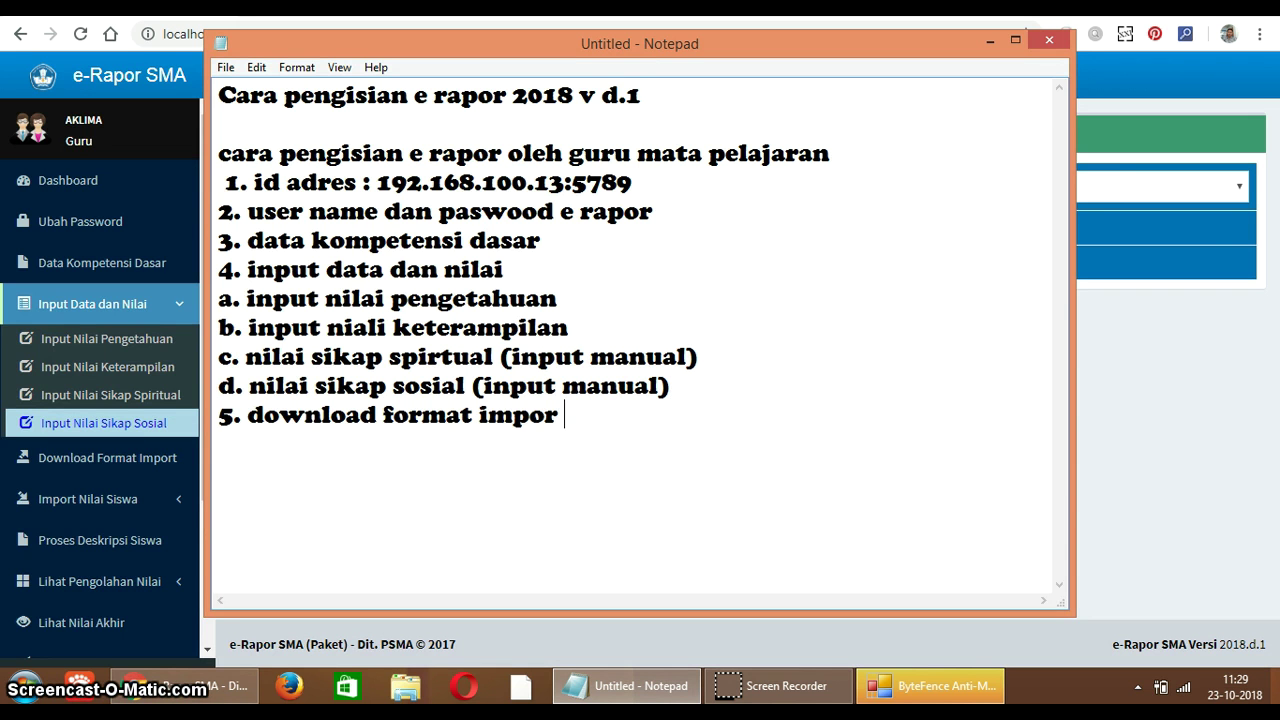
Step: Open Download Format Import in e-Rapor SMA and choose class X IIS 1, subject Pendidikan Pancasila dan Kewarganegaraan and Semester 1
left_click(1165, 407)
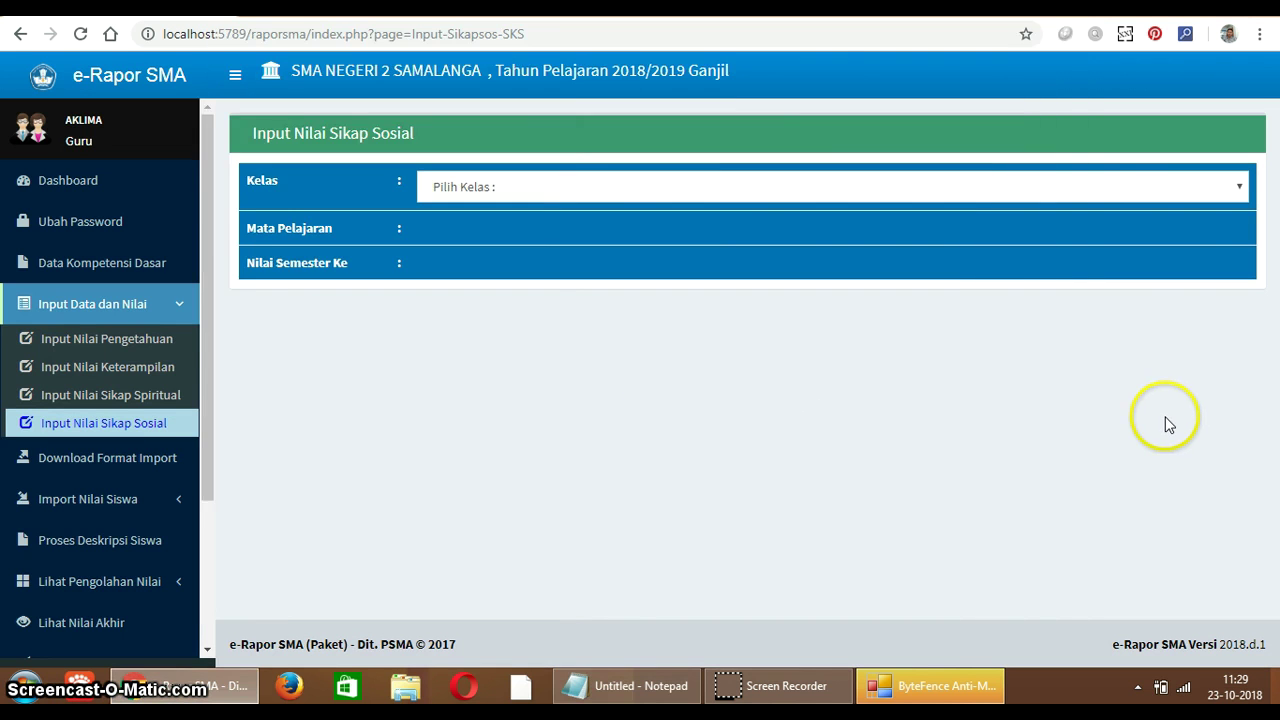
left_click(129, 468)
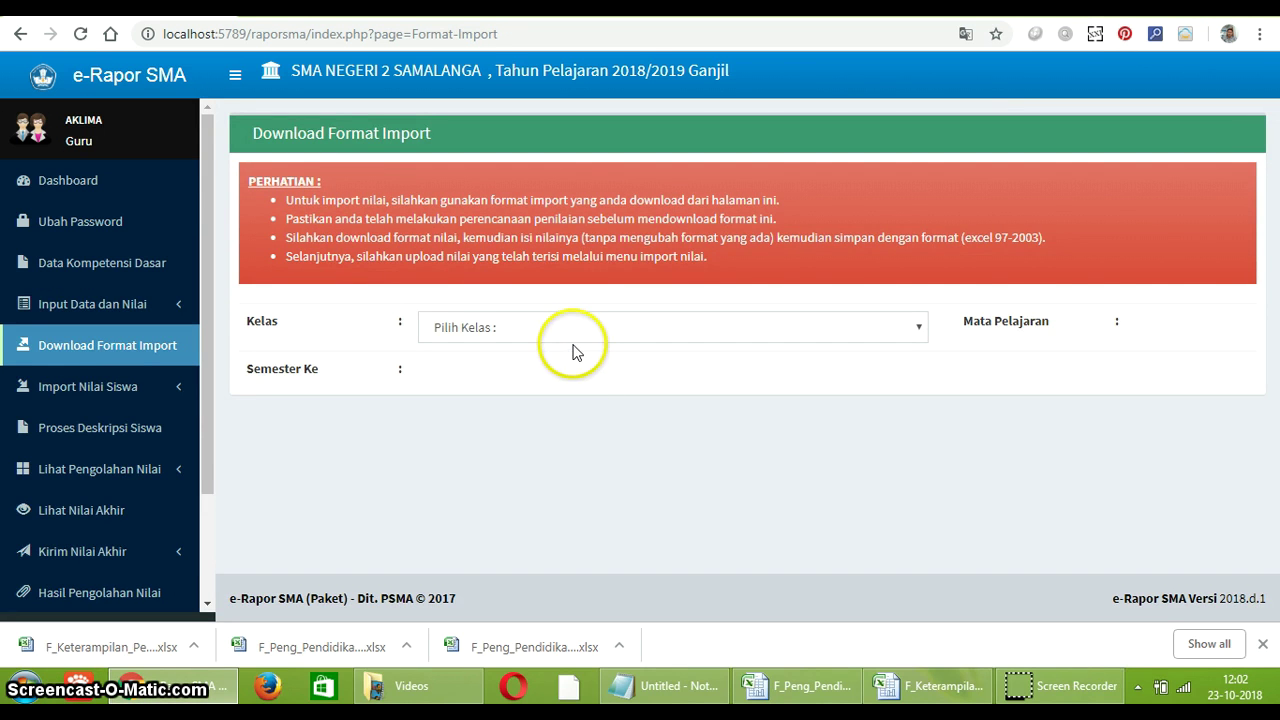
left_click(571, 331)
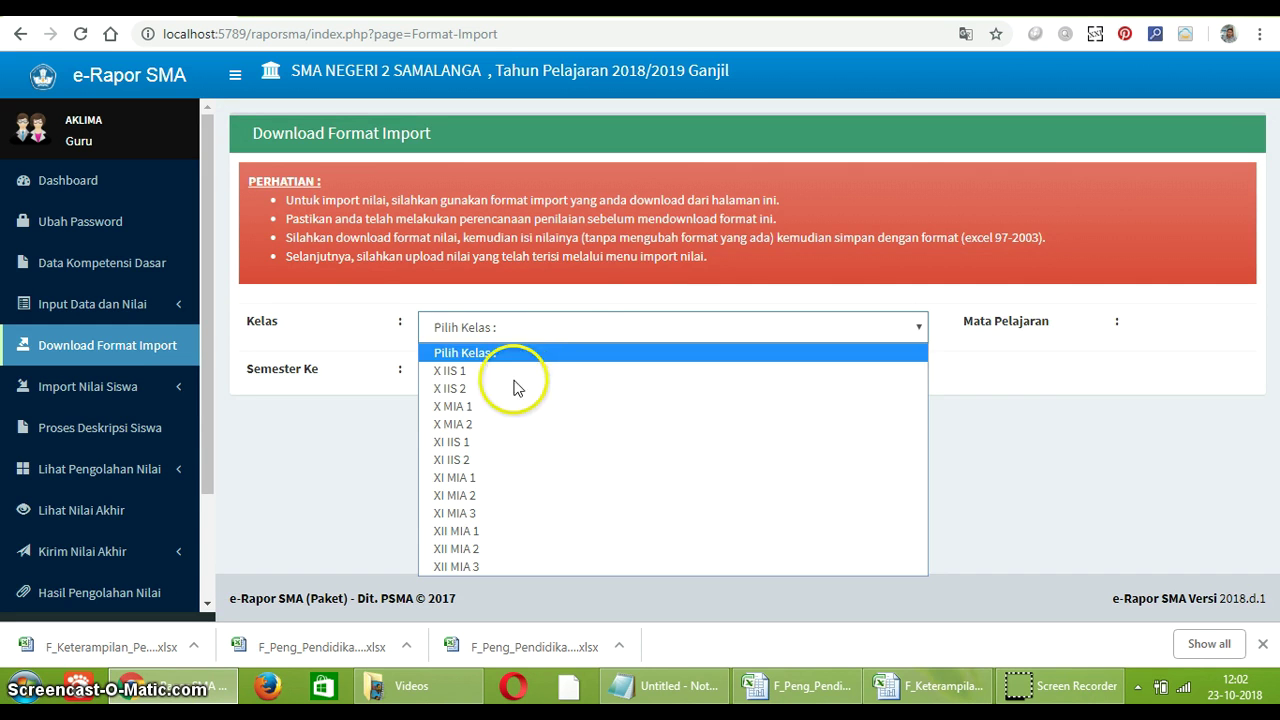
left_click(511, 373)
left_click(1010, 329)
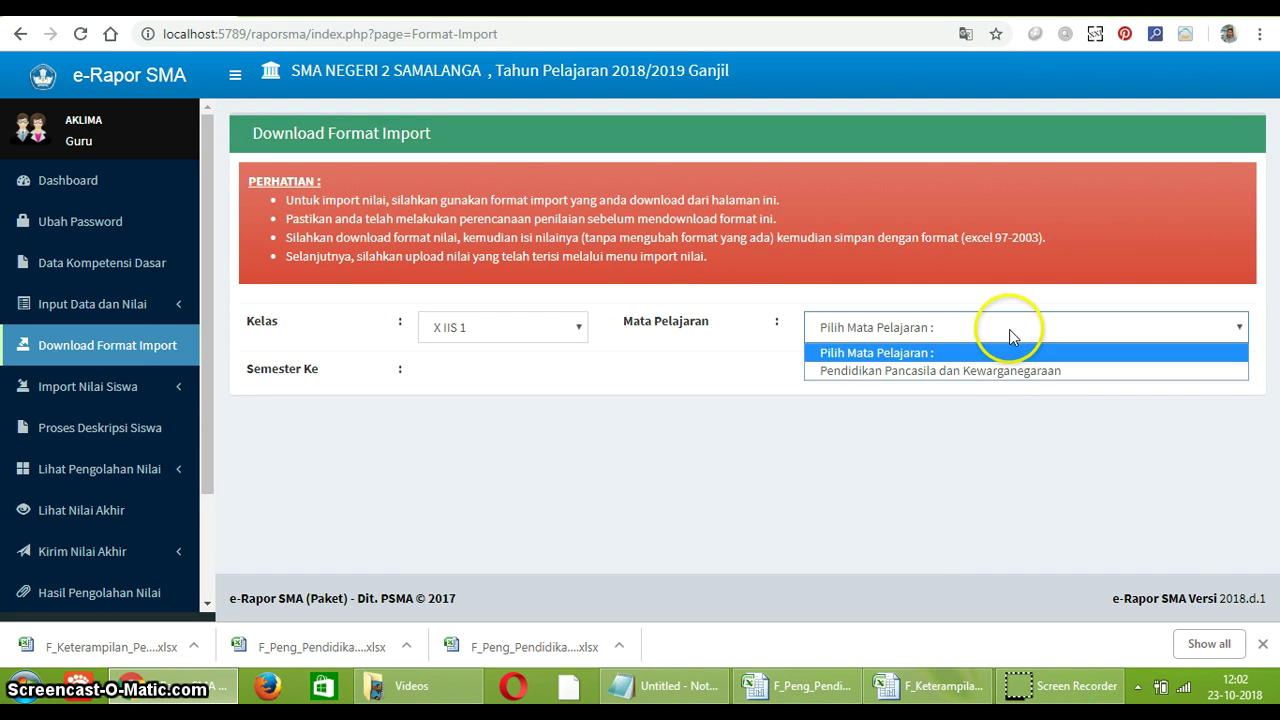
left_click(1007, 375)
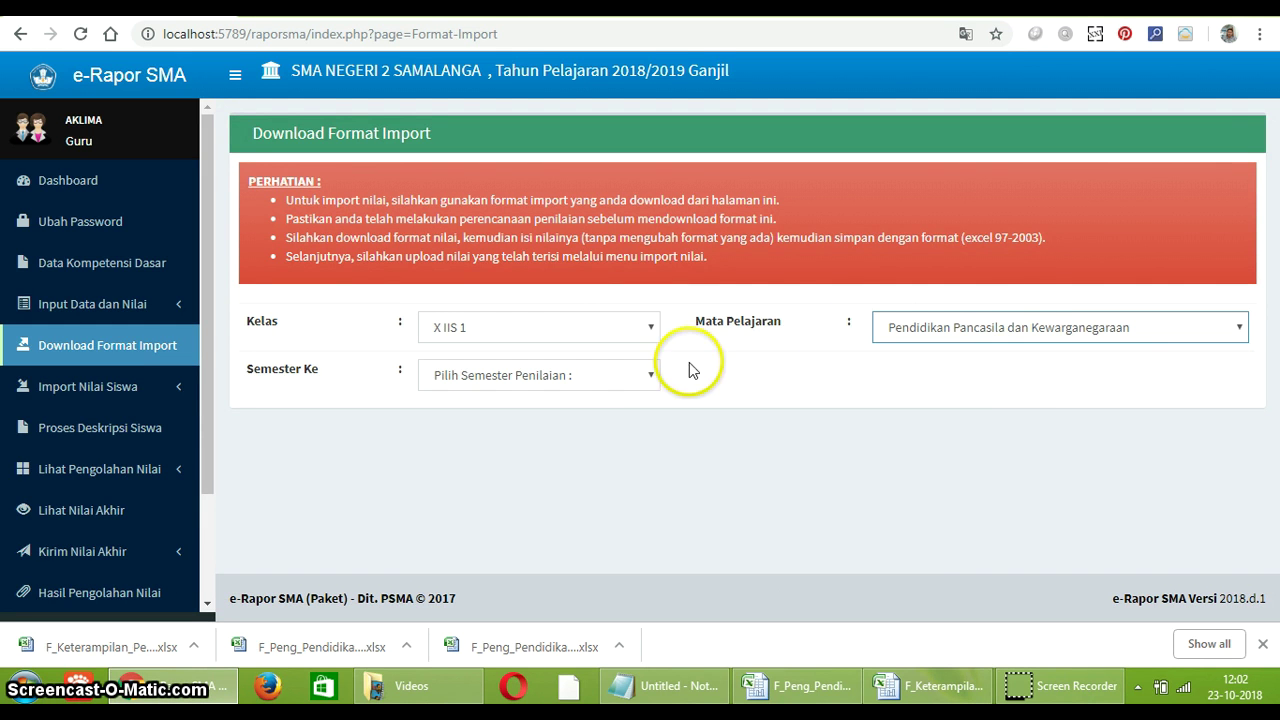
left_click(621, 379)
left_click(610, 418)
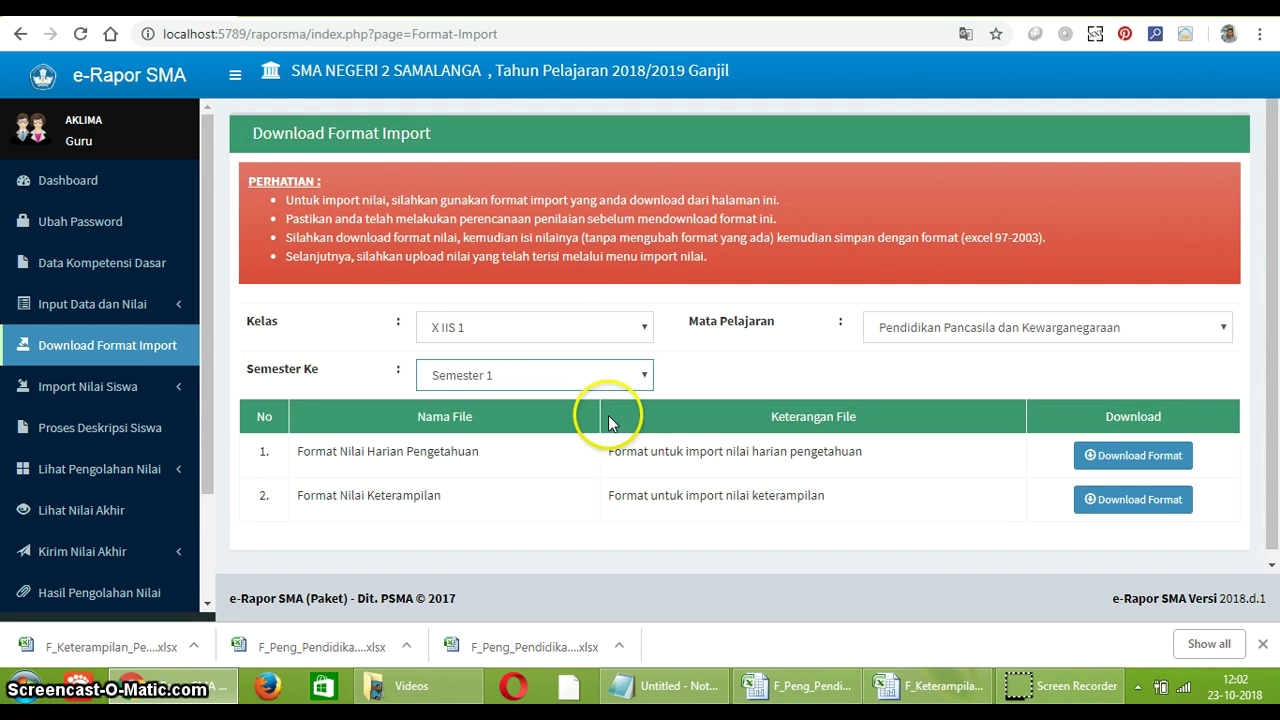
Step: Check the download options for Format Nilai Harian Pengetahuan and Format Nilai Keterampilan, and the already downloaded format files
left_click(1163, 460)
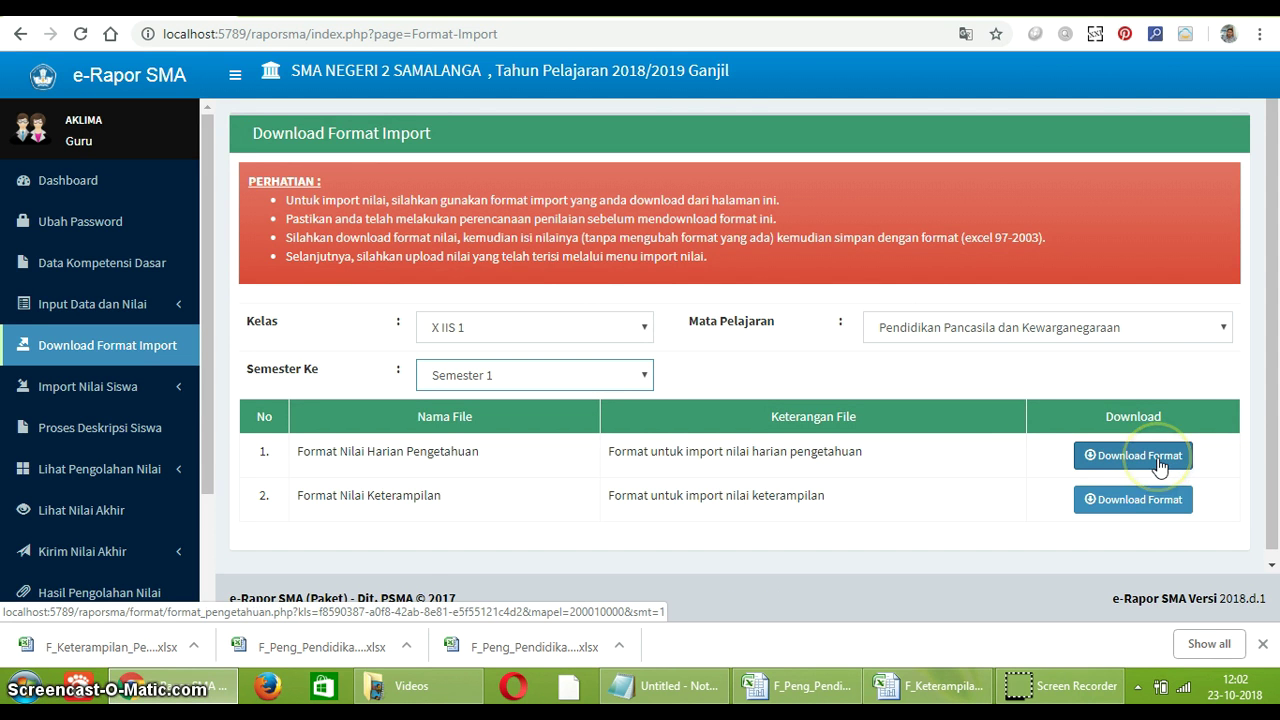
left_click(1165, 505)
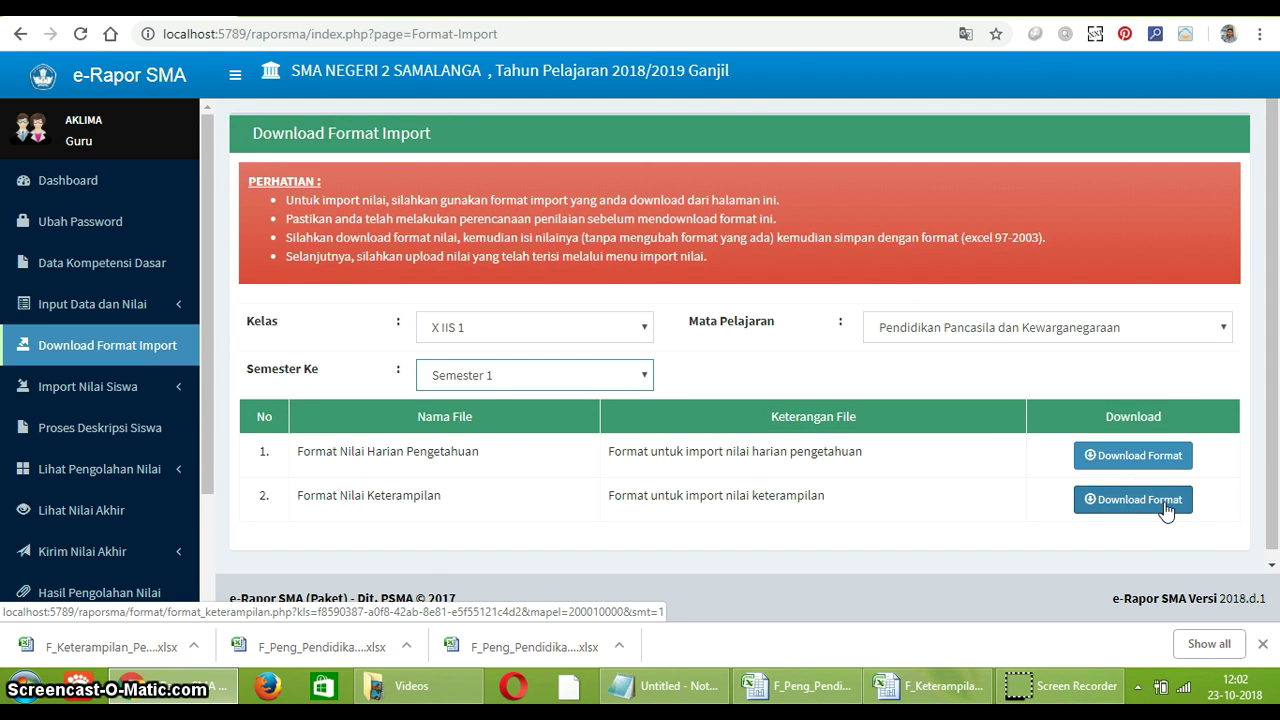
left_click(200, 645)
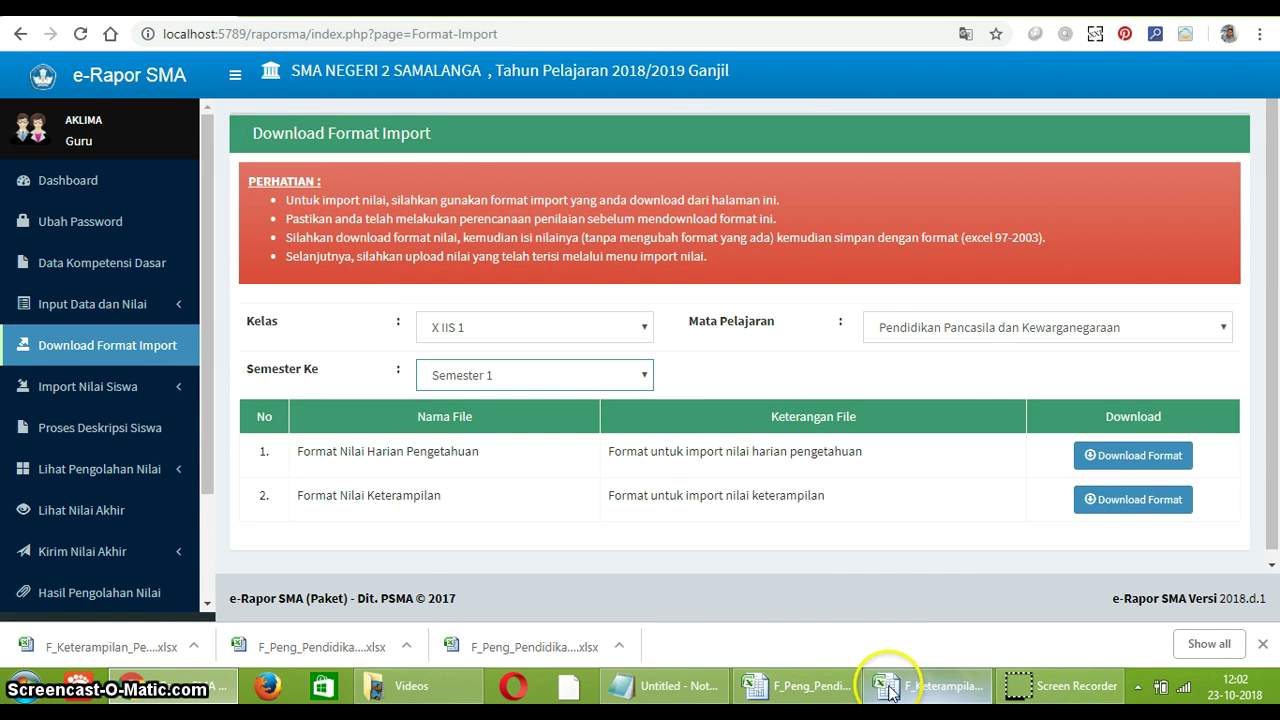
Step: Switch to the knowledge import workbook in Excel and examine the assessment techniques and scores for each KD from 3,1 to 3,4
left_click(828, 694)
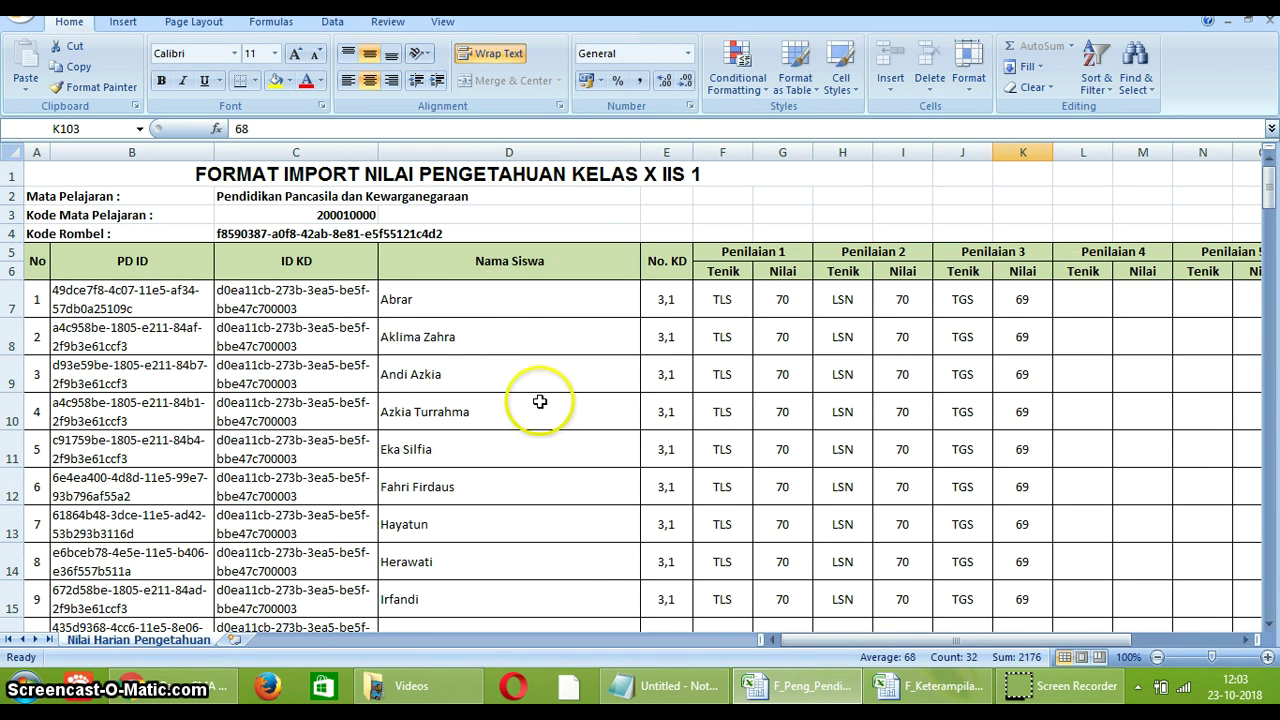
scroll(916, 390, "down", 4)
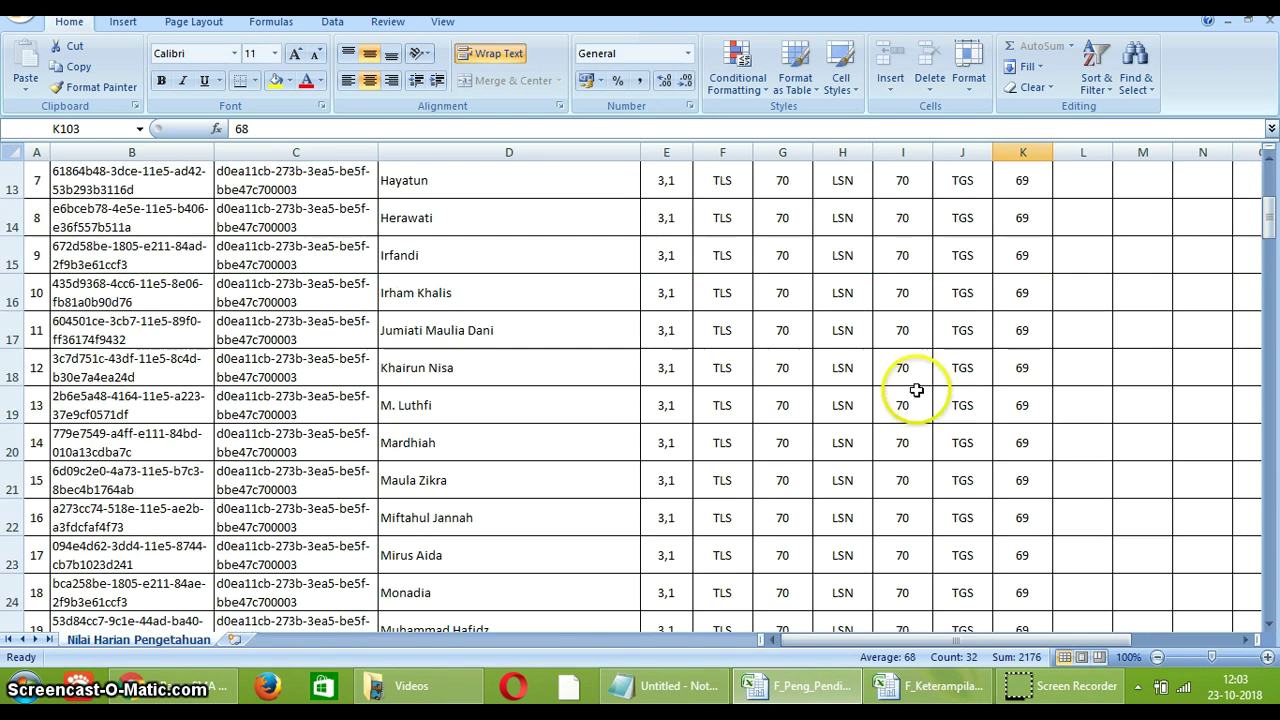
scroll(916, 390, "up", 4)
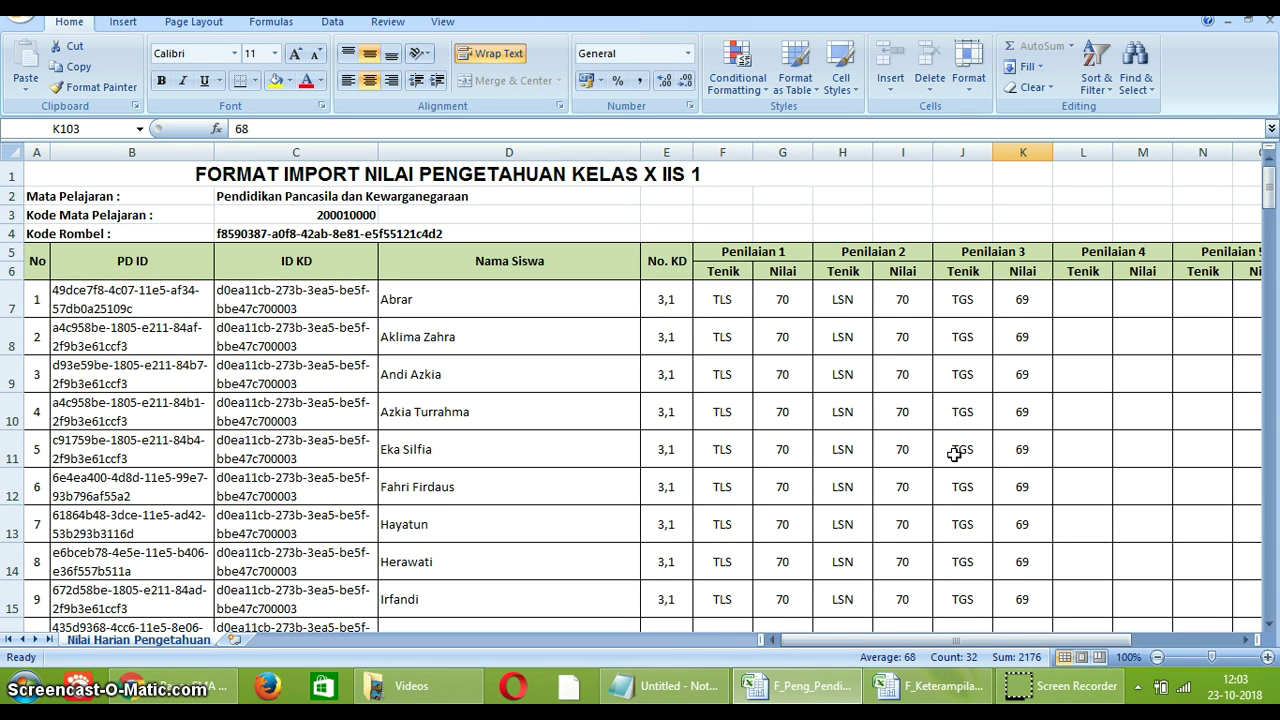
scroll(985, 380, "down", 1)
scroll(600, 330, "up", 1)
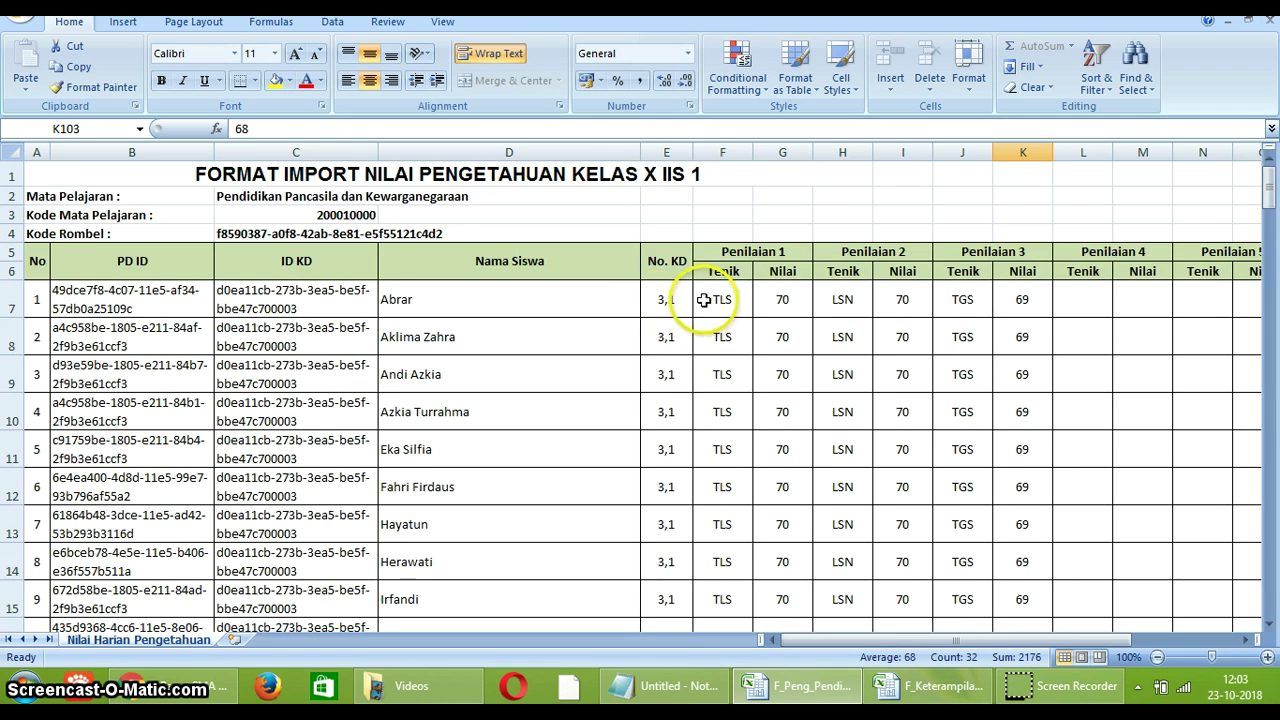
scroll(657, 305, "down", 12)
scroll(675, 422, "up", 1)
left_click(668, 367)
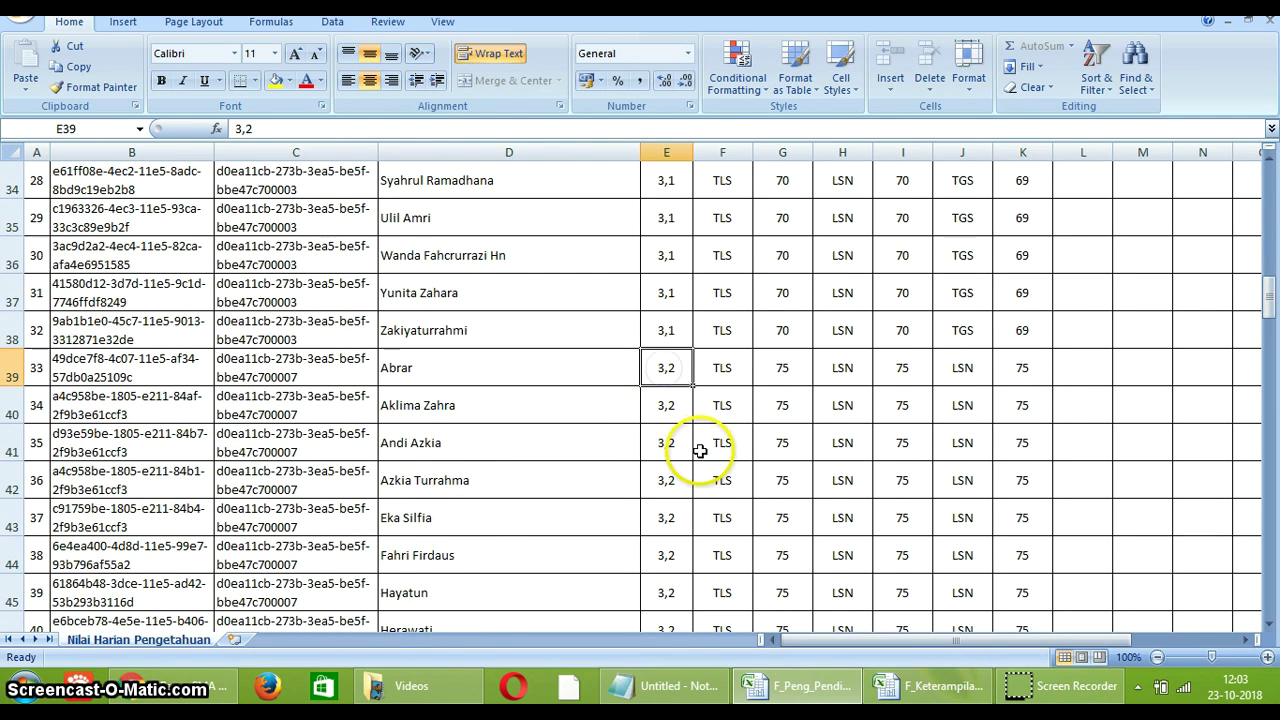
scroll(698, 448, "down", 10)
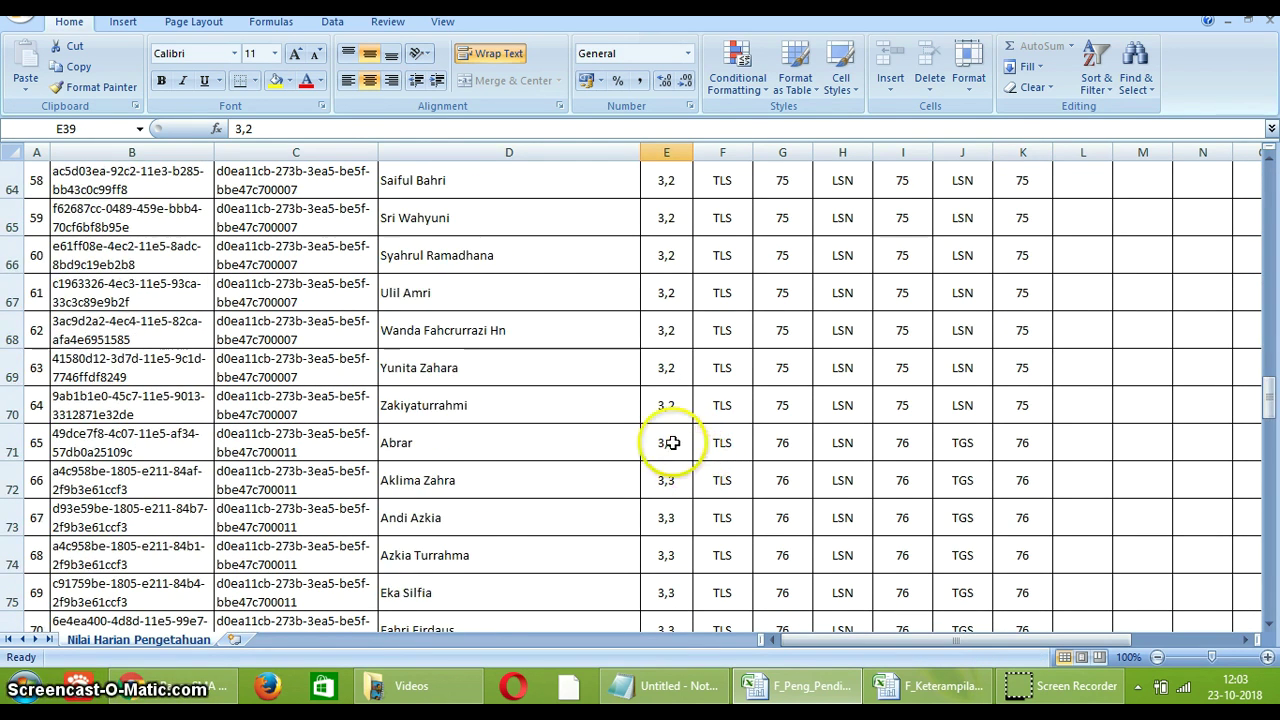
left_click(675, 448)
scroll(740, 478, "down", 10)
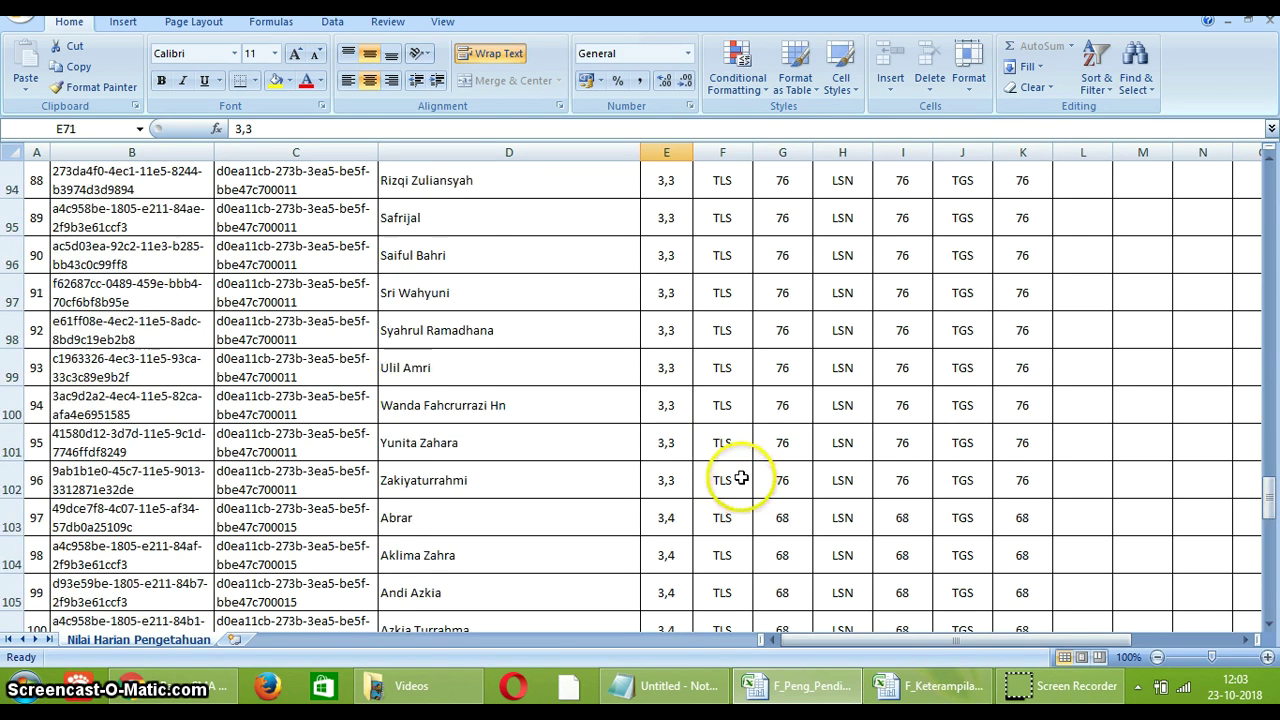
scroll(740, 478, "down", 2)
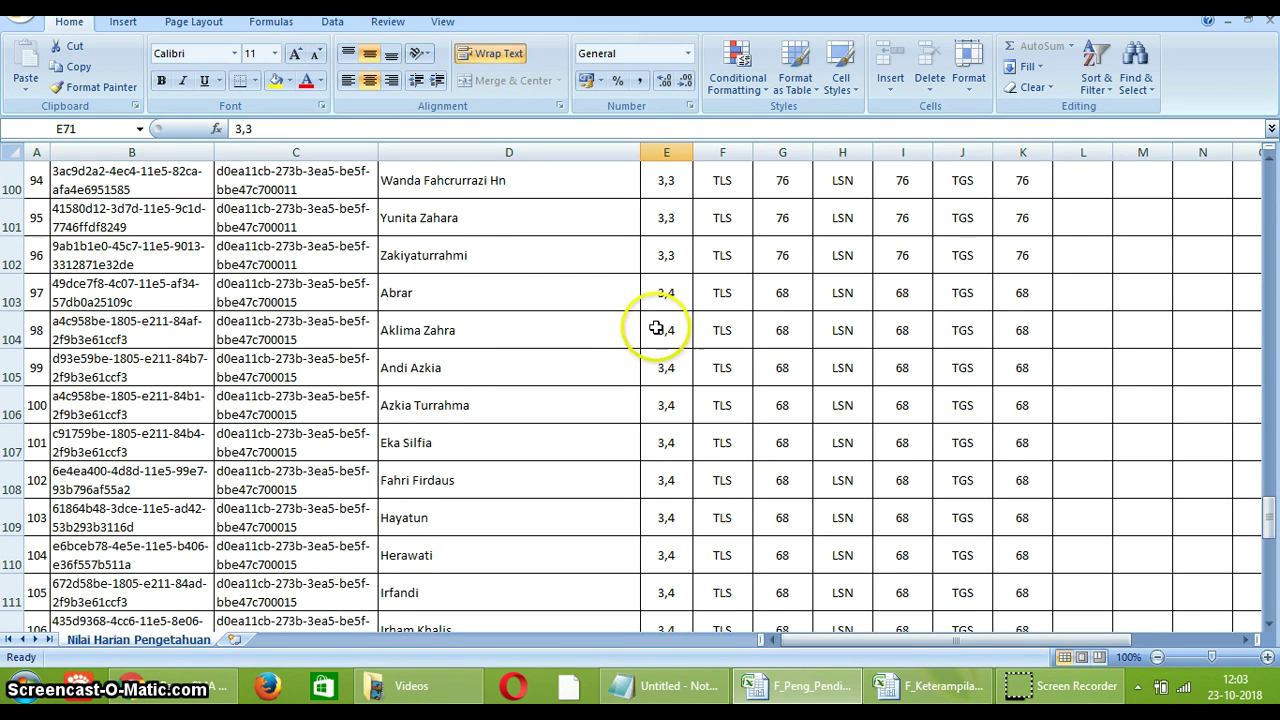
left_click(668, 296)
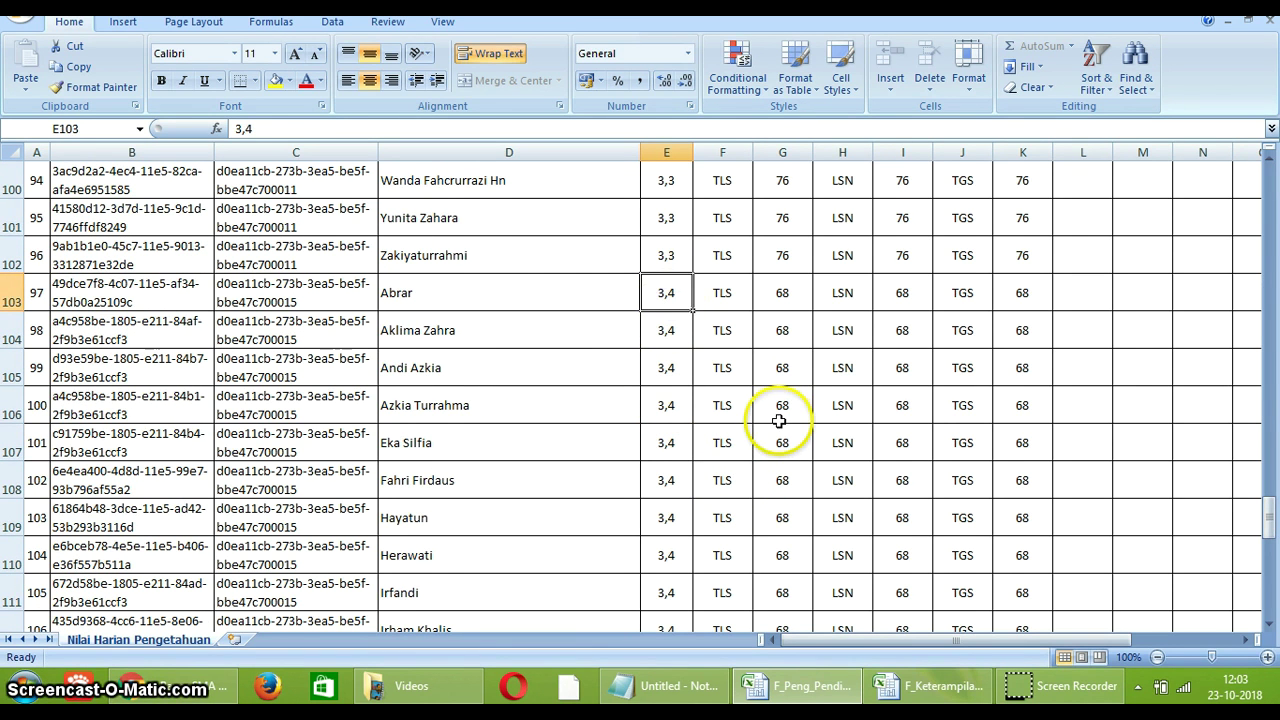
scroll(778, 421, "up", 20)
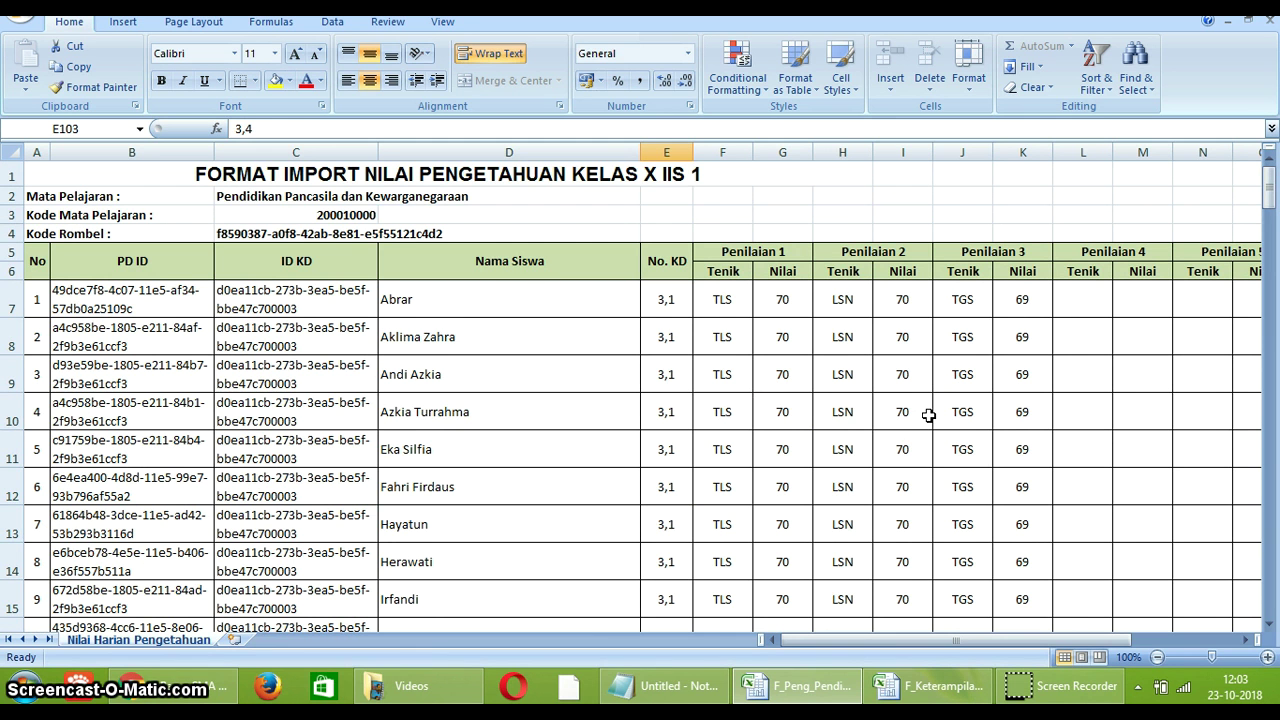
Step: Begin saving a copy of the knowledge workbook, choosing the belajar e rapor 2018 folder inside Videos as its location
left_click(24, 22)
mouse_move(90, 212)
left_click(230, 80)
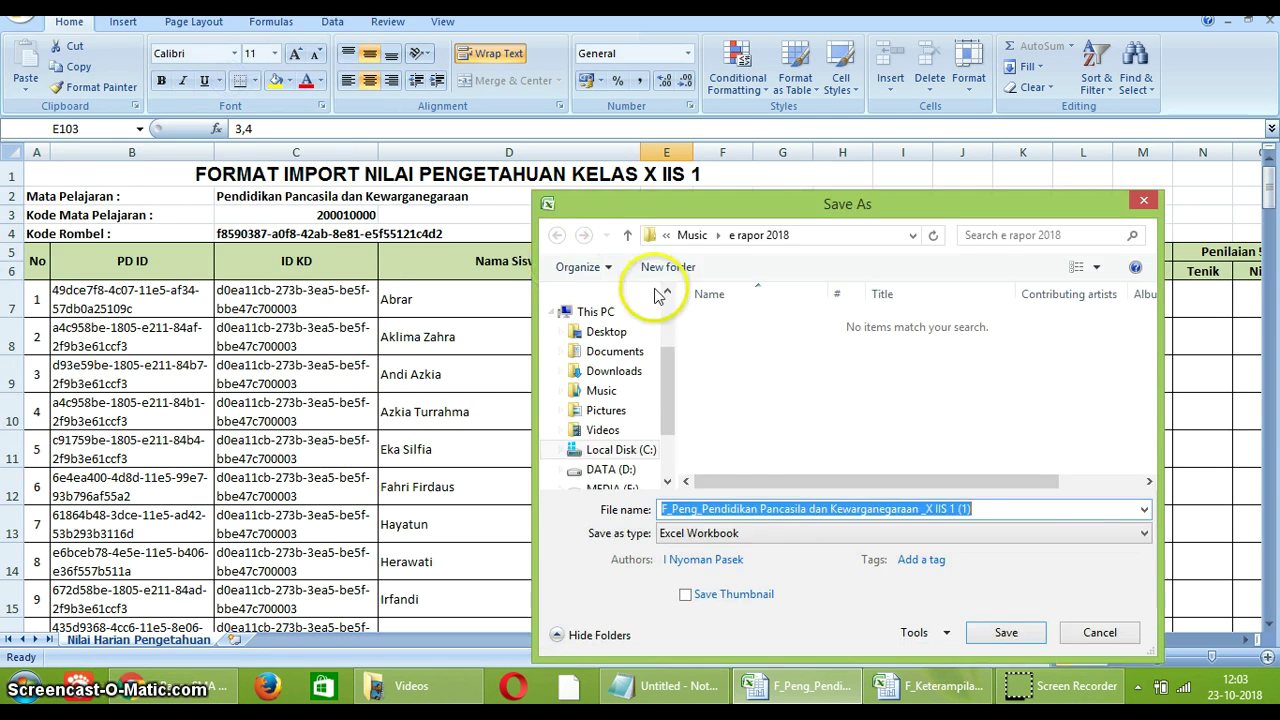
left_click(605, 413)
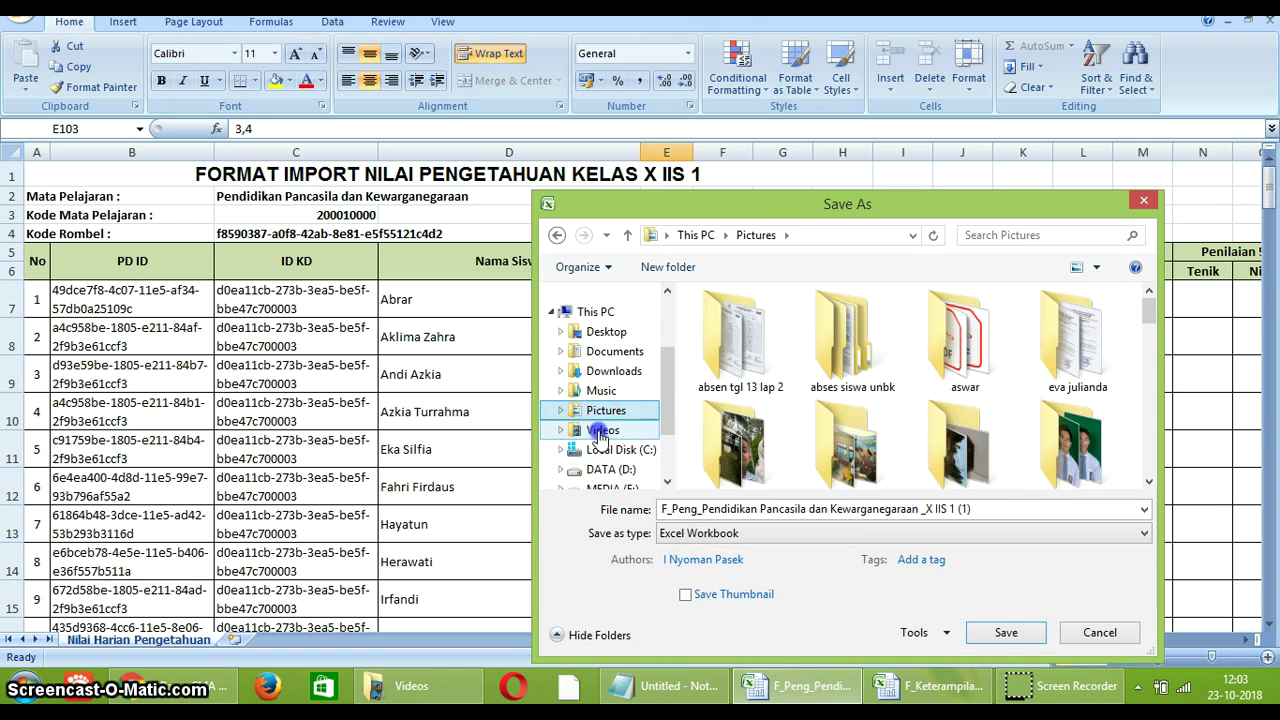
left_click(602, 430)
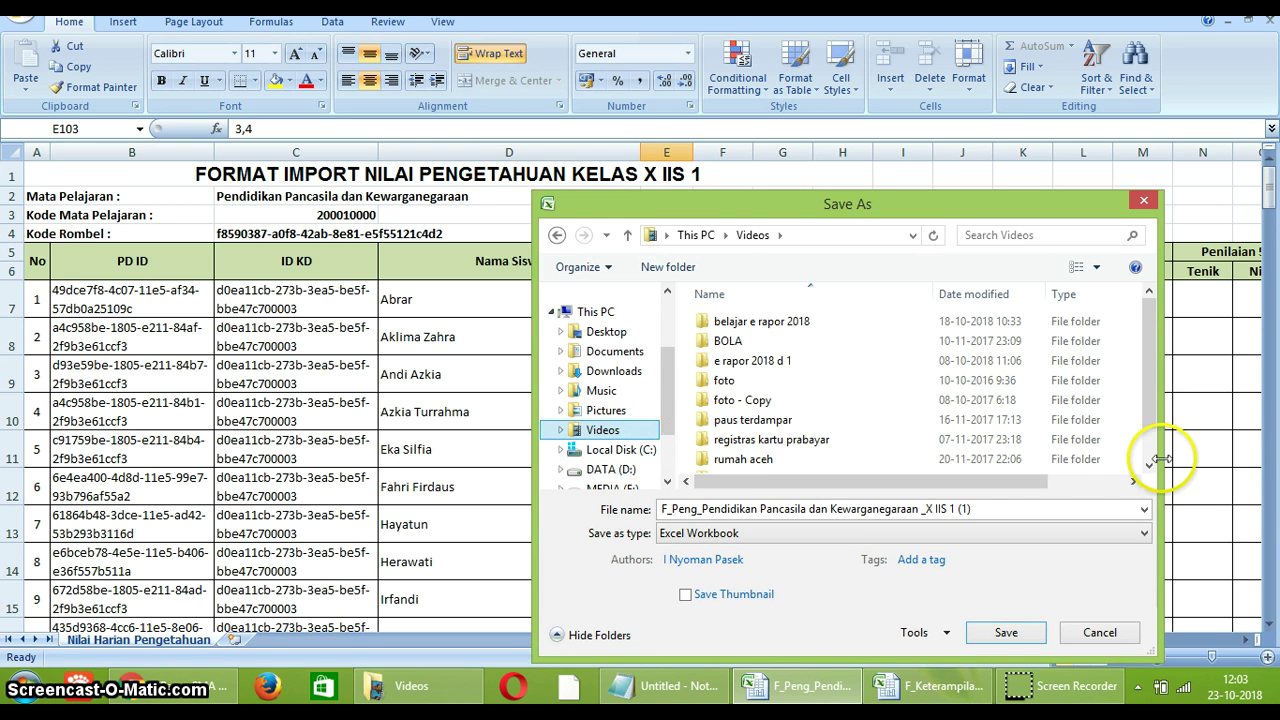
double_click(752, 361)
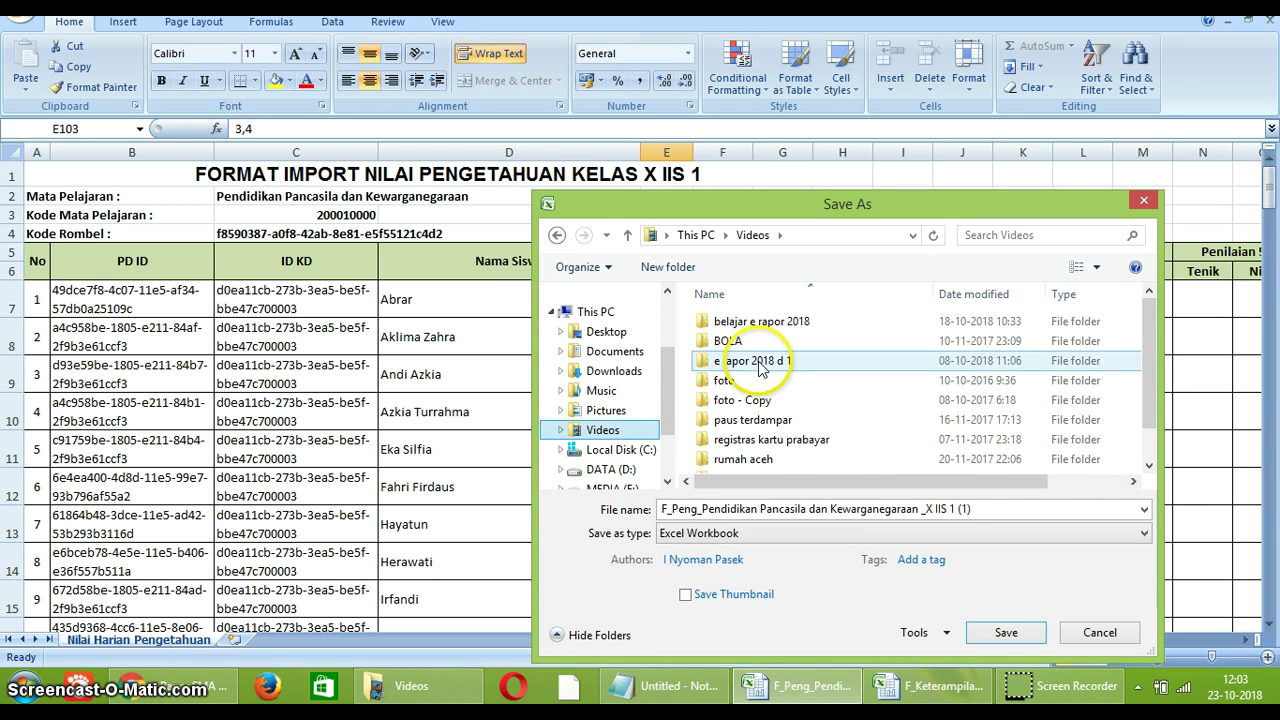
left_click(557, 235)
left_click(1148, 465)
left_click(1148, 465)
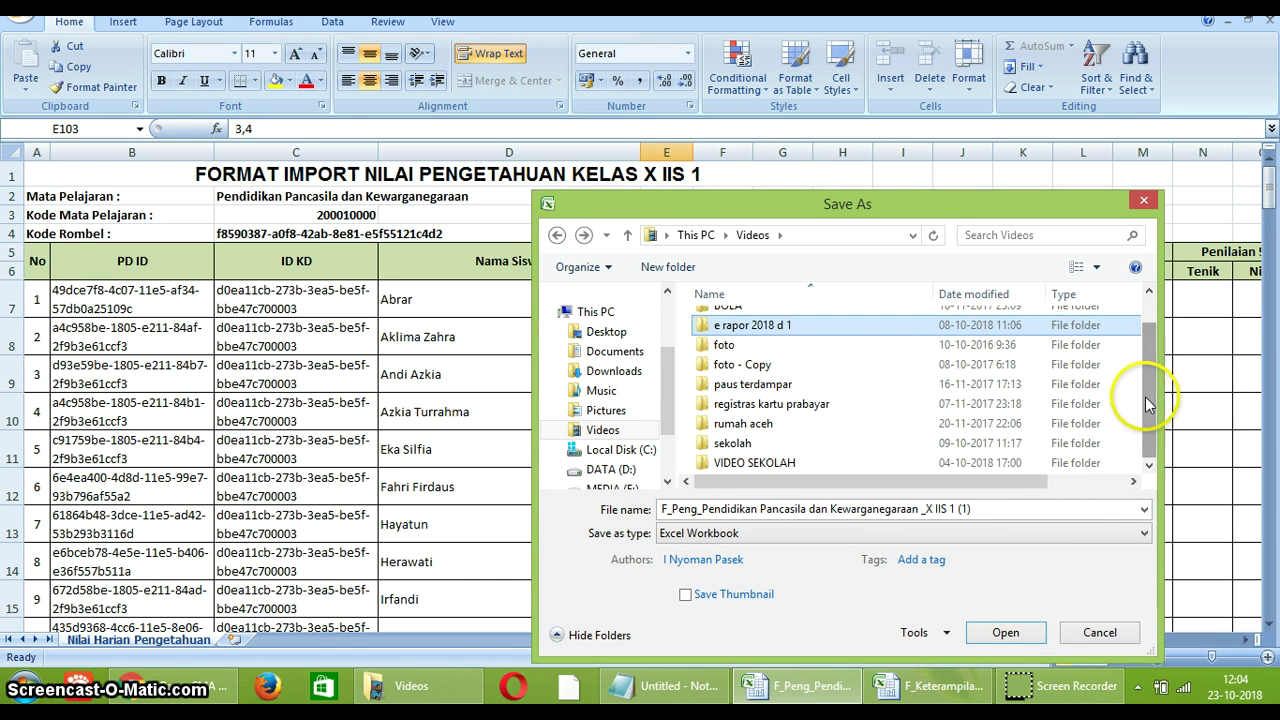
left_click(1148, 292)
left_click(1148, 292)
double_click(792, 322)
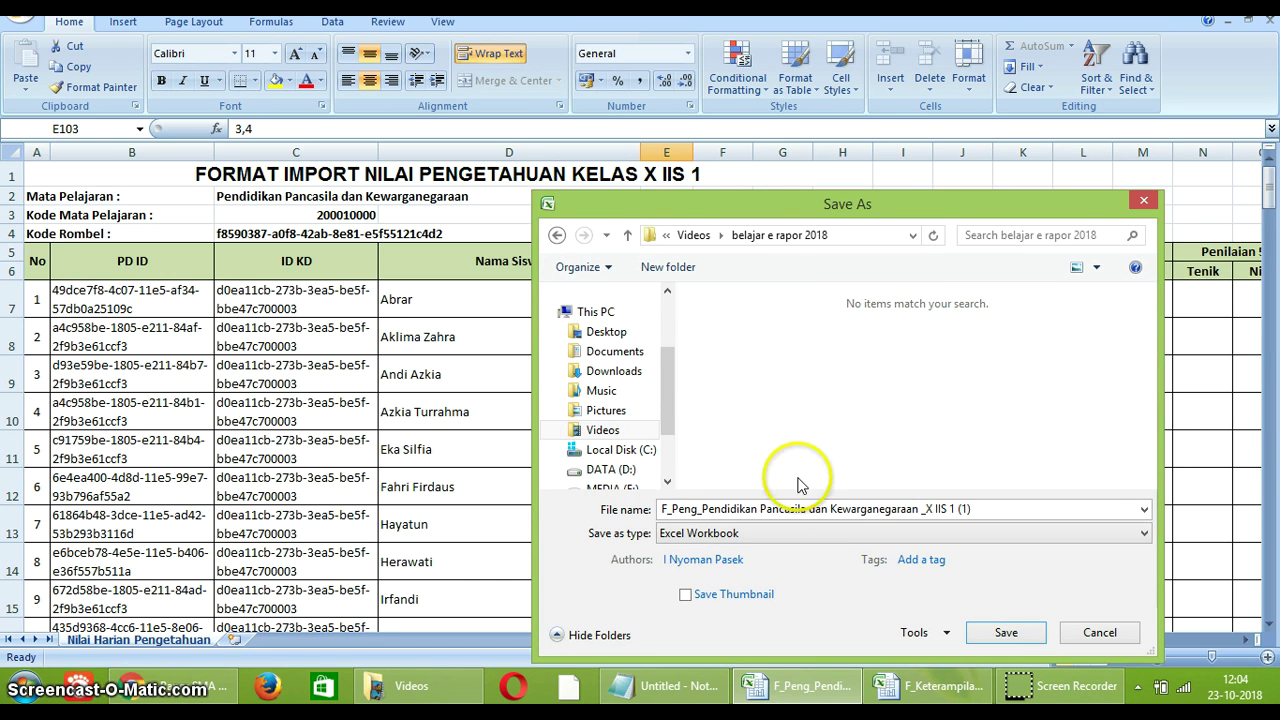
Step: Save the copy as an Excel 97-2003 Workbook with its existing file name and continue past the compatibility check
left_click(806, 534)
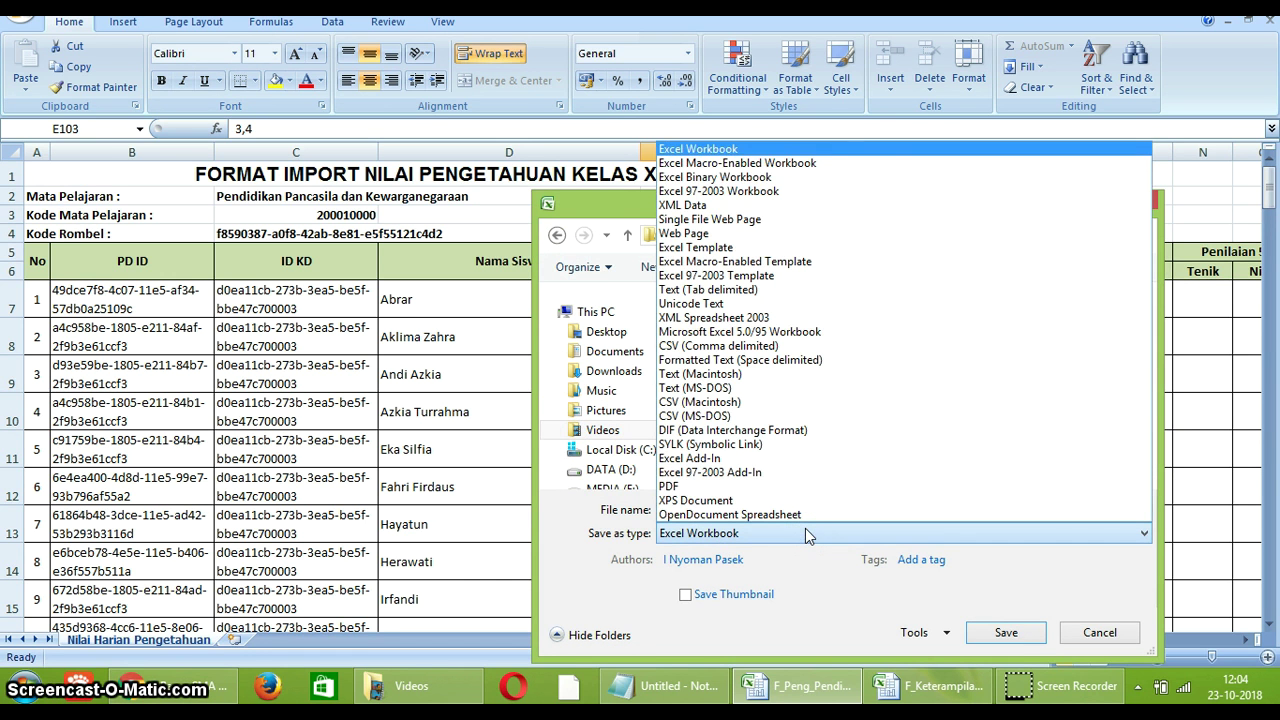
left_click(726, 191)
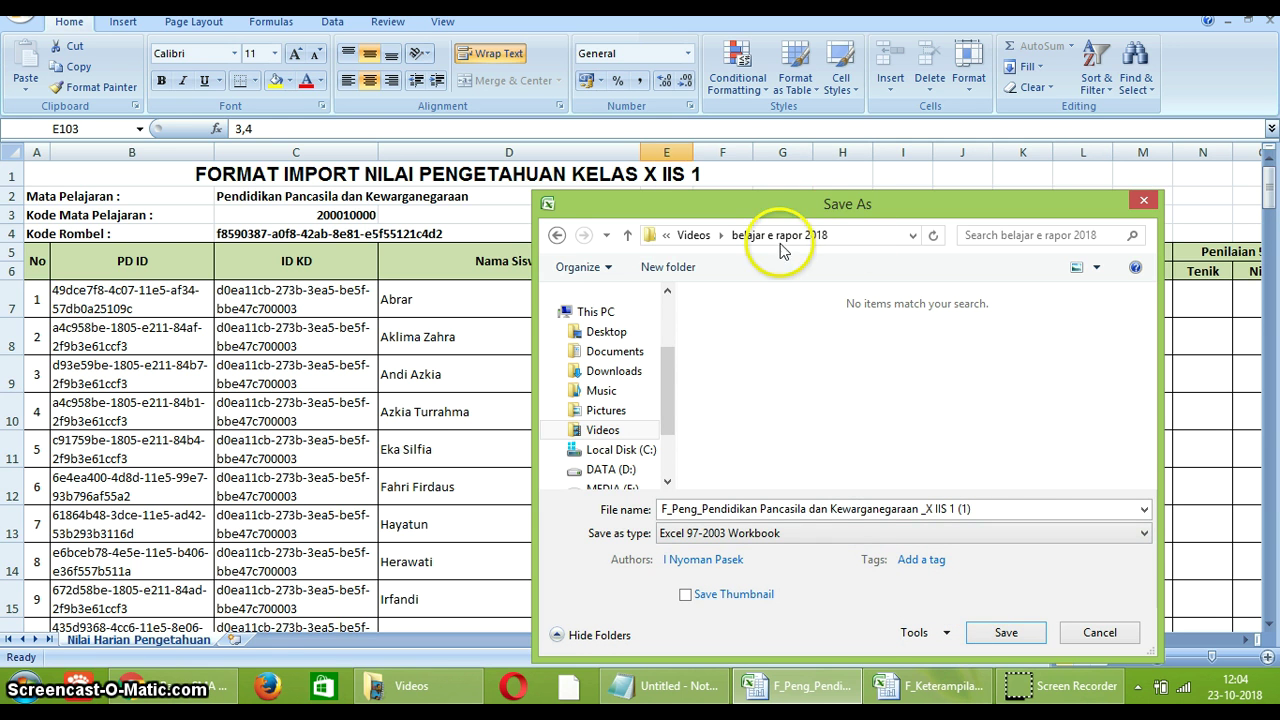
left_click(1005, 631)
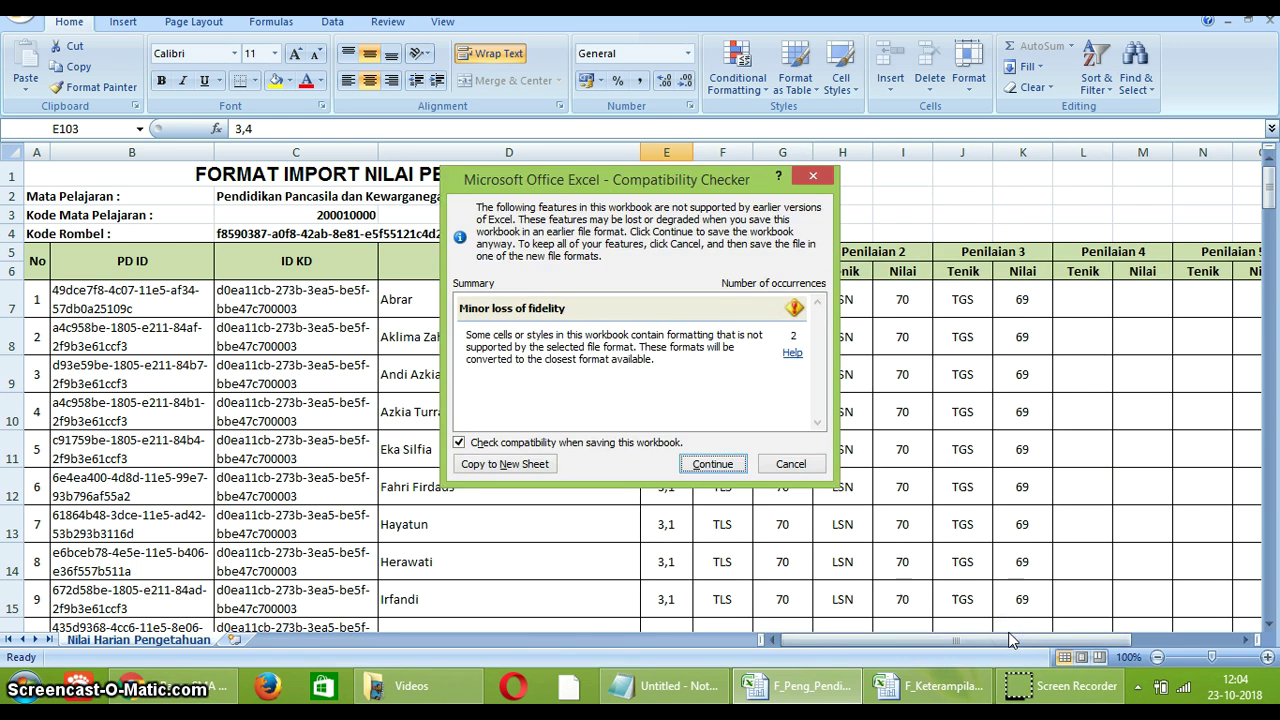
left_click(728, 462)
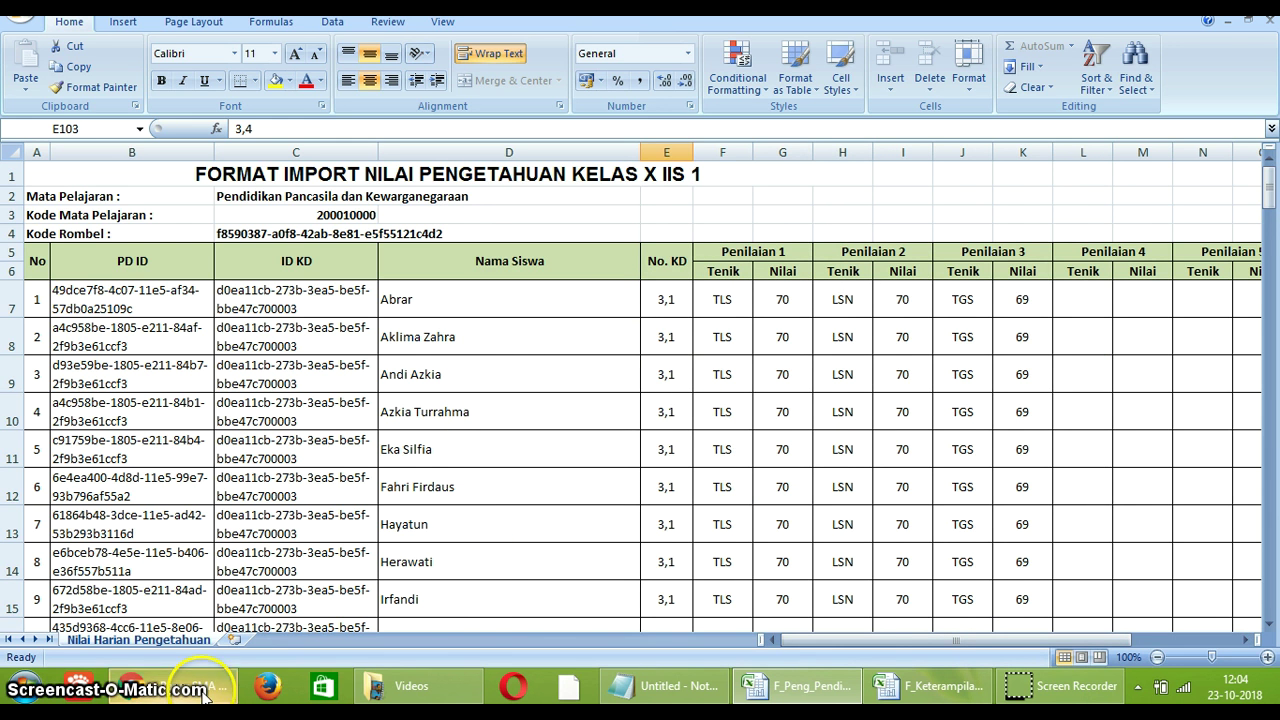
Step: Switch to e-Rapor in the browser and check the downloaded Format Nilai Keterampilan file
left_click(170, 686)
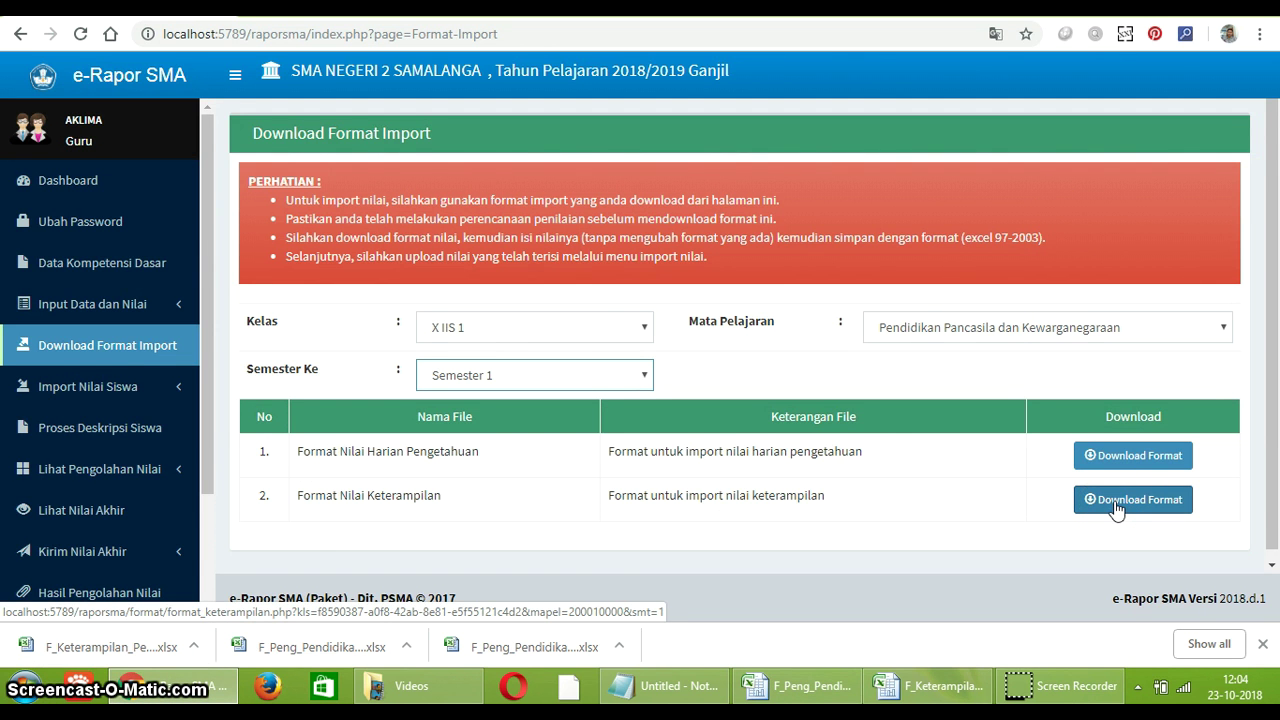
left_click(125, 647)
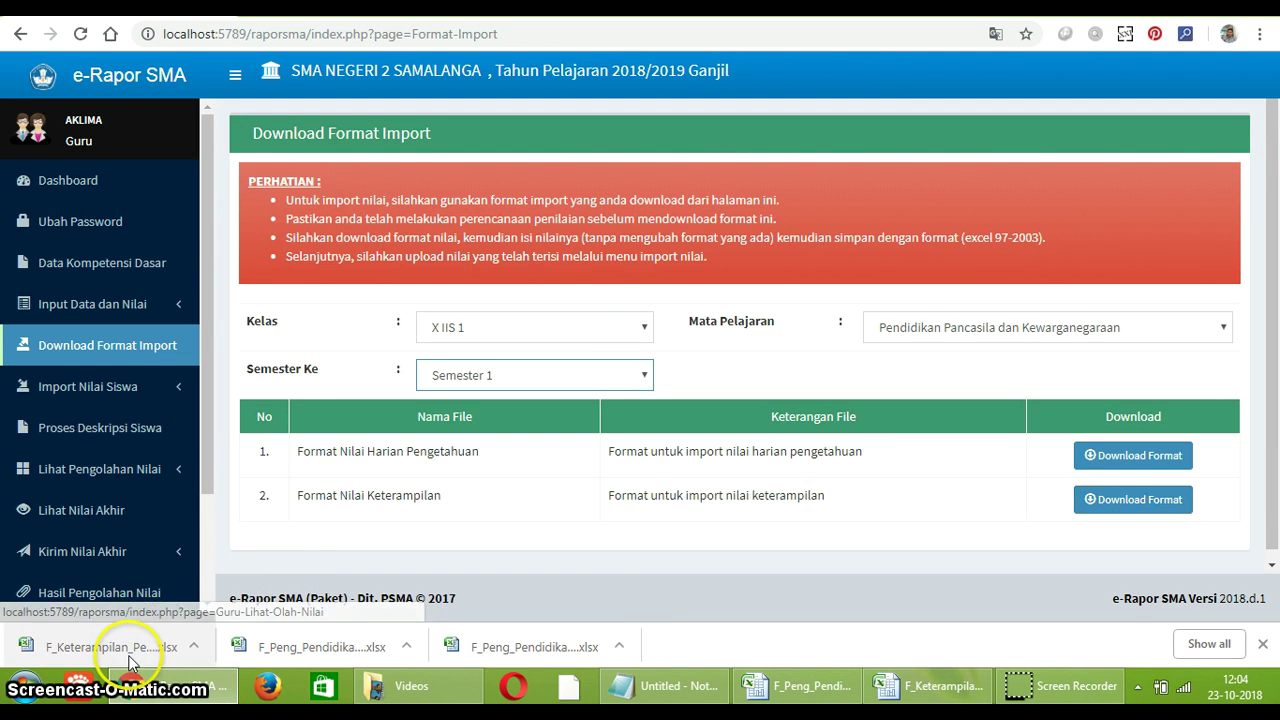
left_click(195, 648)
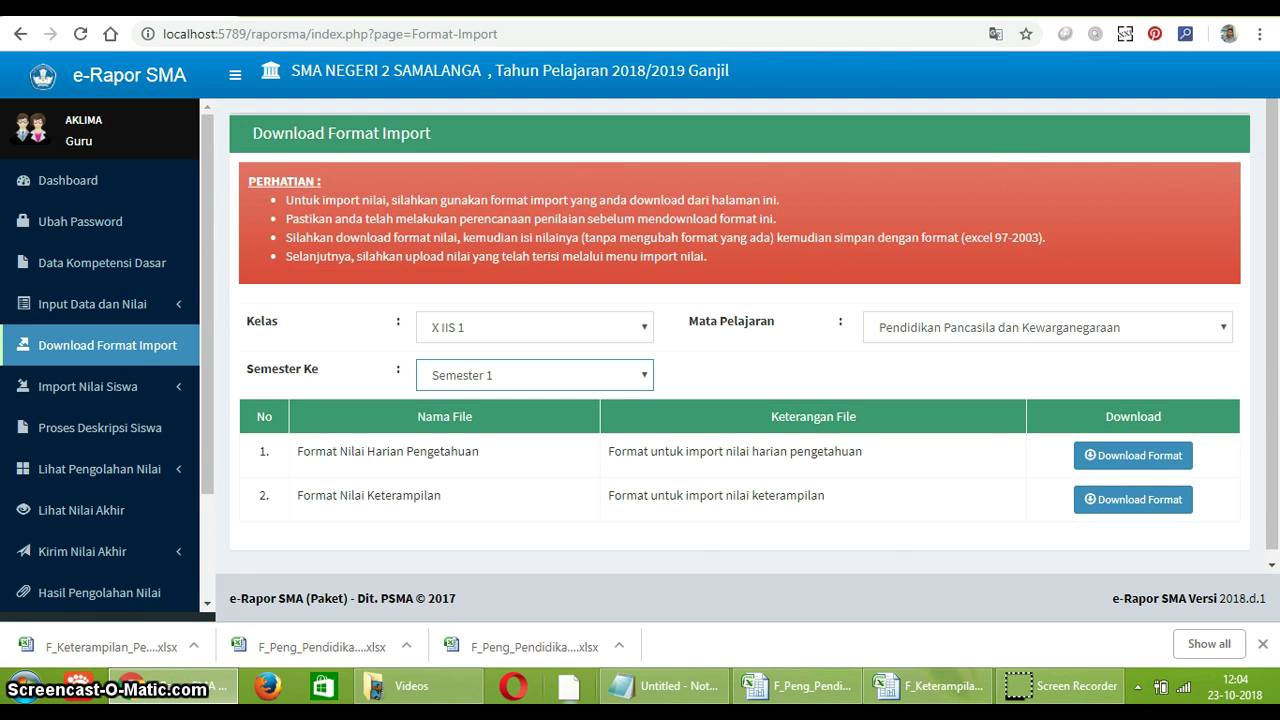
Step: Switch to the skills import workbook in Excel and look across all its assessment columns along the third student's row
left_click(930, 686)
scroll(771, 381, "up", 5)
scroll(771, 381, "up", 20)
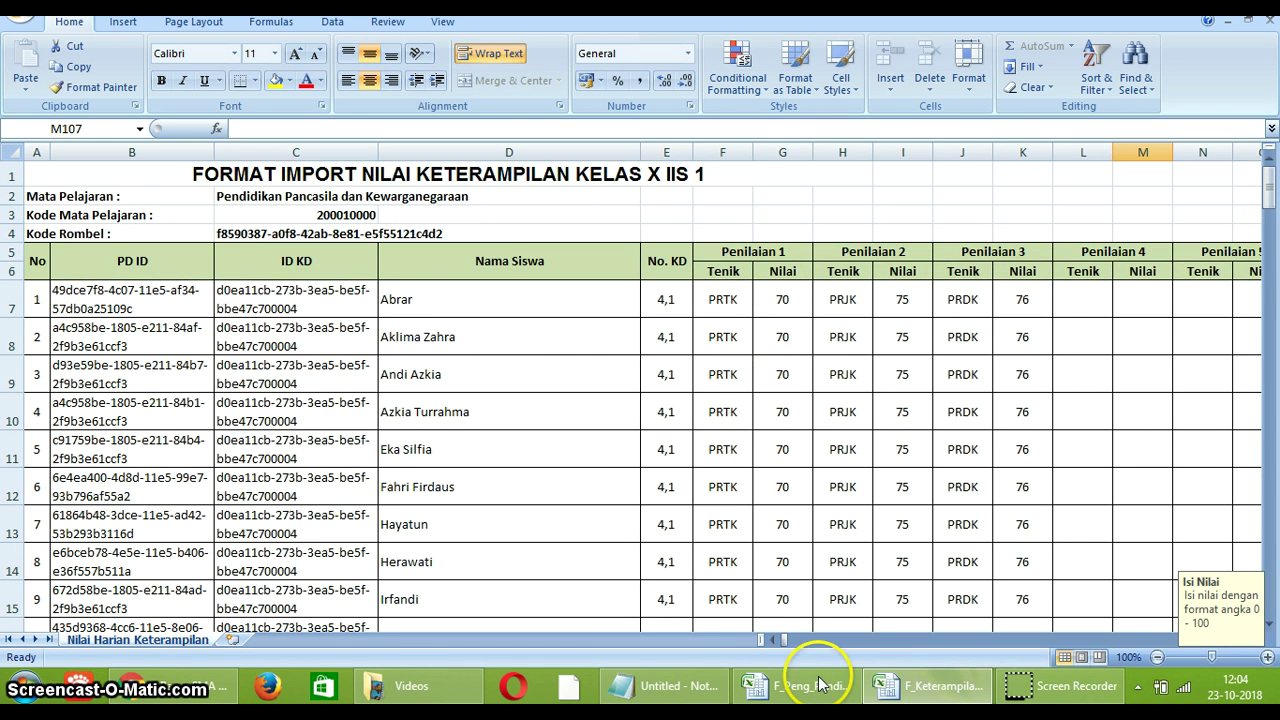
left_click(1149, 372)
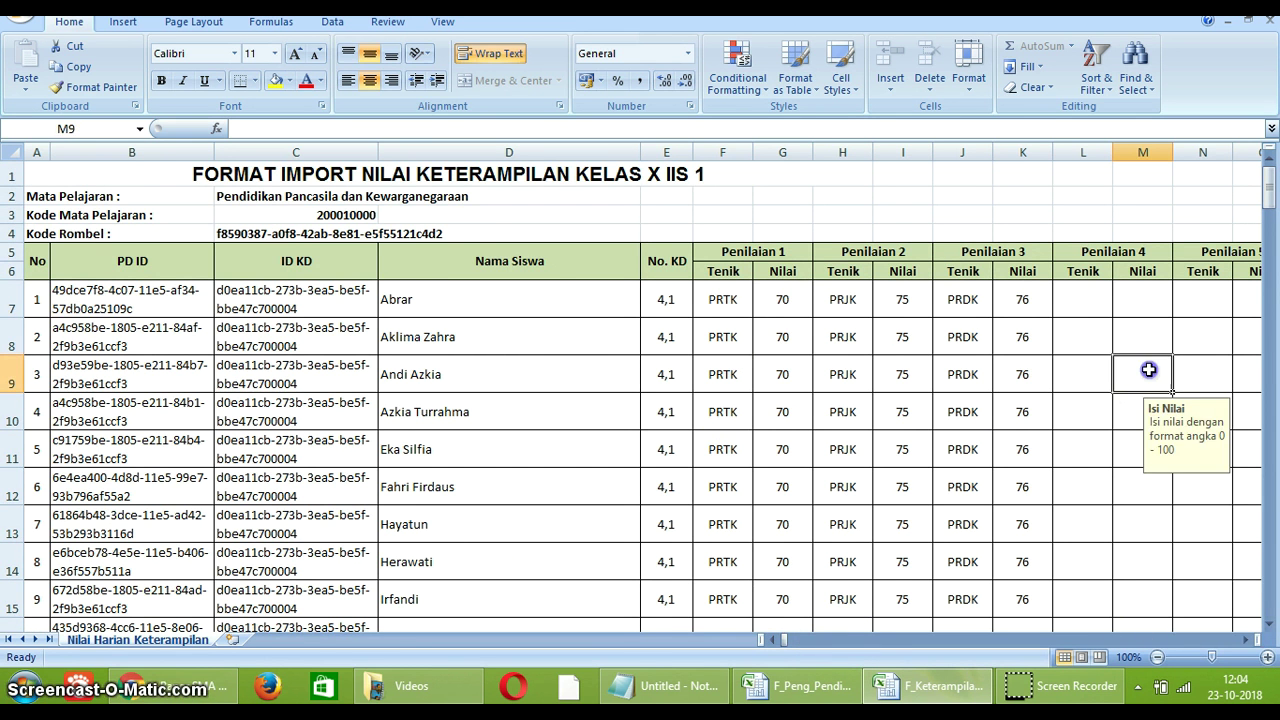
key("Right")
key("Right")
key("Right")
key("Right")
key("Right")
key("Right")
key("Right")
key("Right")
key("Right")
key("Right")
key("Right")
key("Right")
key("Right")
key("Right")
key("Right")
key("Right")
key("Right")
key("Right")
key("Right")
key("Right")
key("Left")
key("Left")
key("Left")
key("Left")
key("Left")
key("Left")
key("Left")
key("Left")
key("Left")
key("Left")
key("Left")
key("Left")
key("Left")
key("Left")
key("Left")
key("Left")
key("Left")
key("Left")
key("Left")
key("Left")
key("Left")
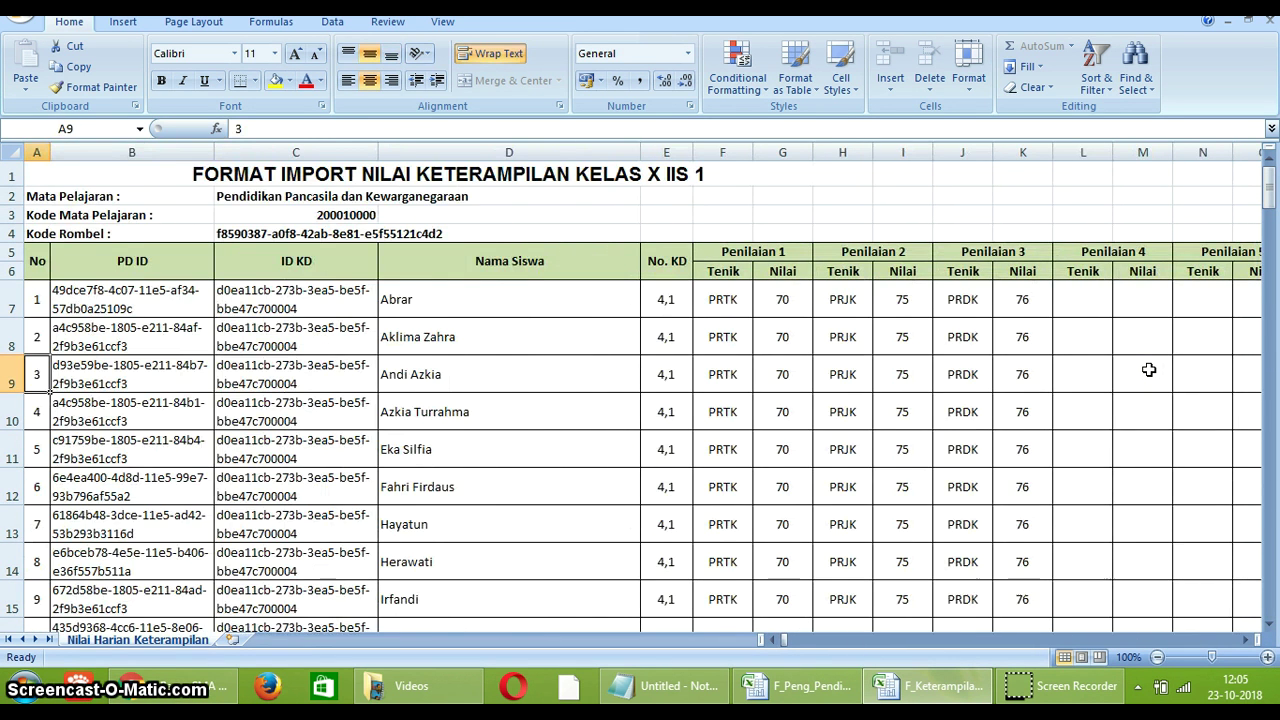
Step: Examine the skills assessment techniques and scores for each KD from 4,1 to 4,4
left_click(665, 299)
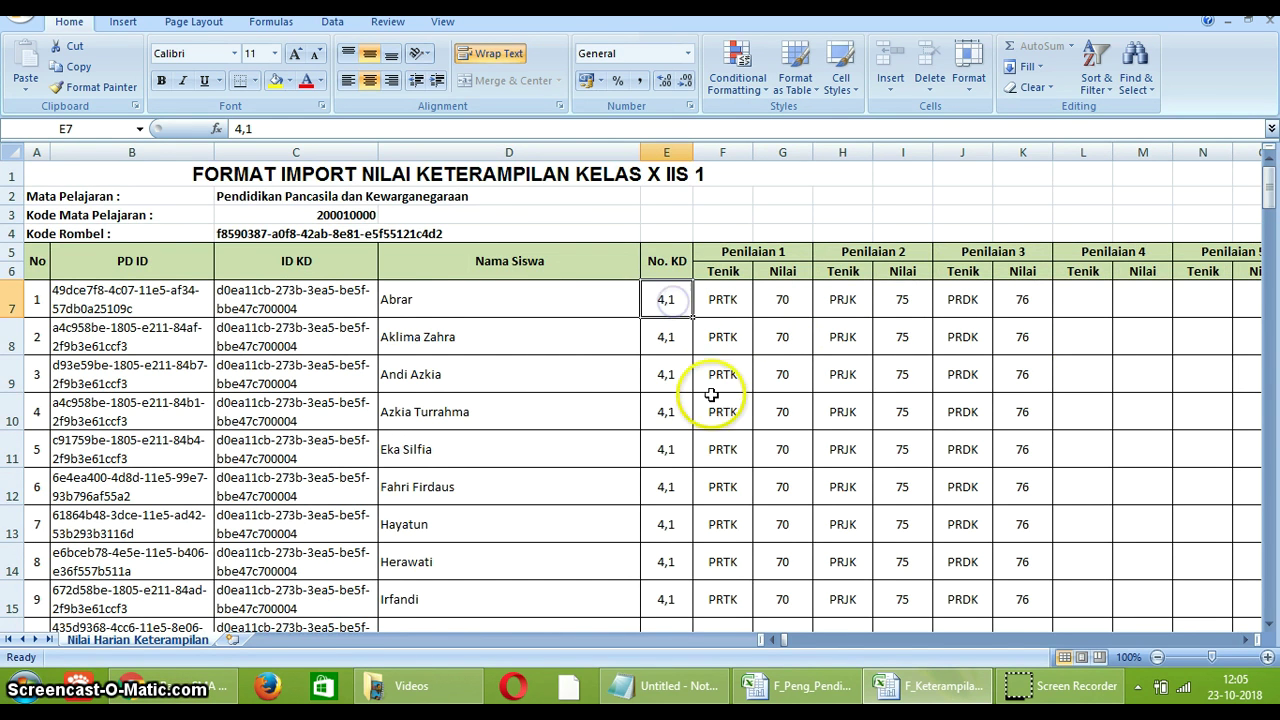
scroll(701, 408, "down", 12)
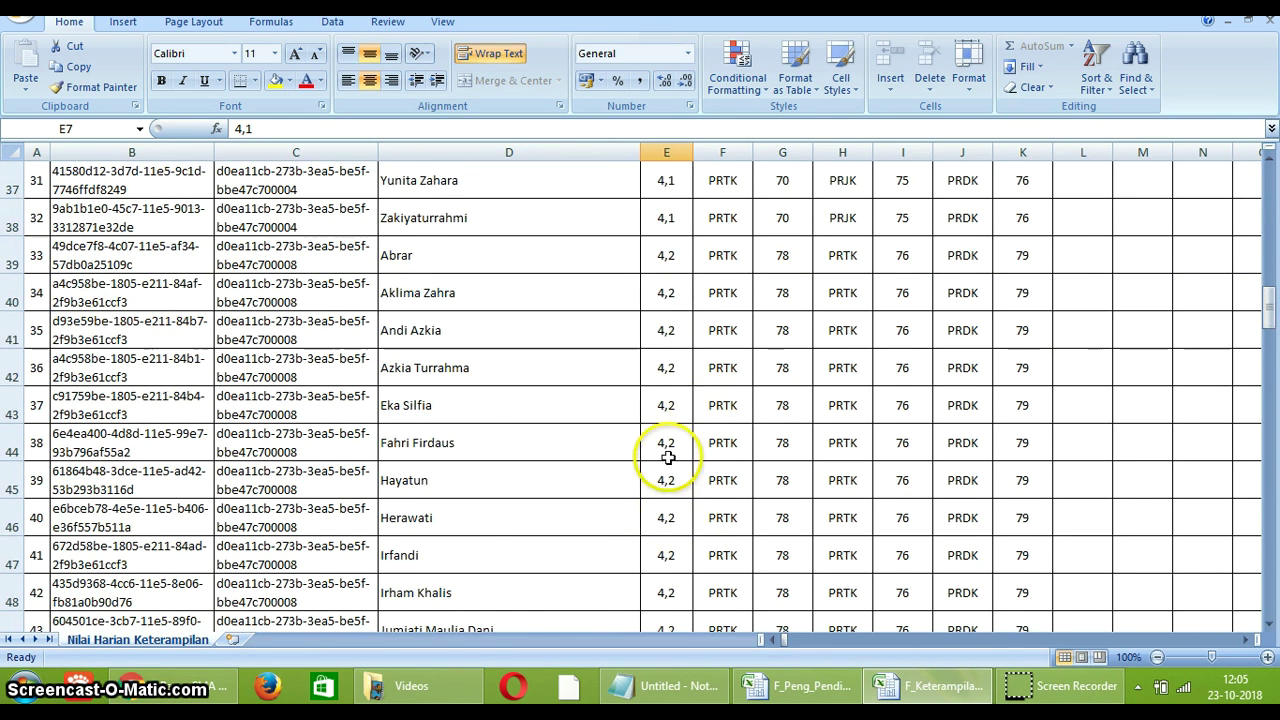
scroll(666, 310, "up", 1)
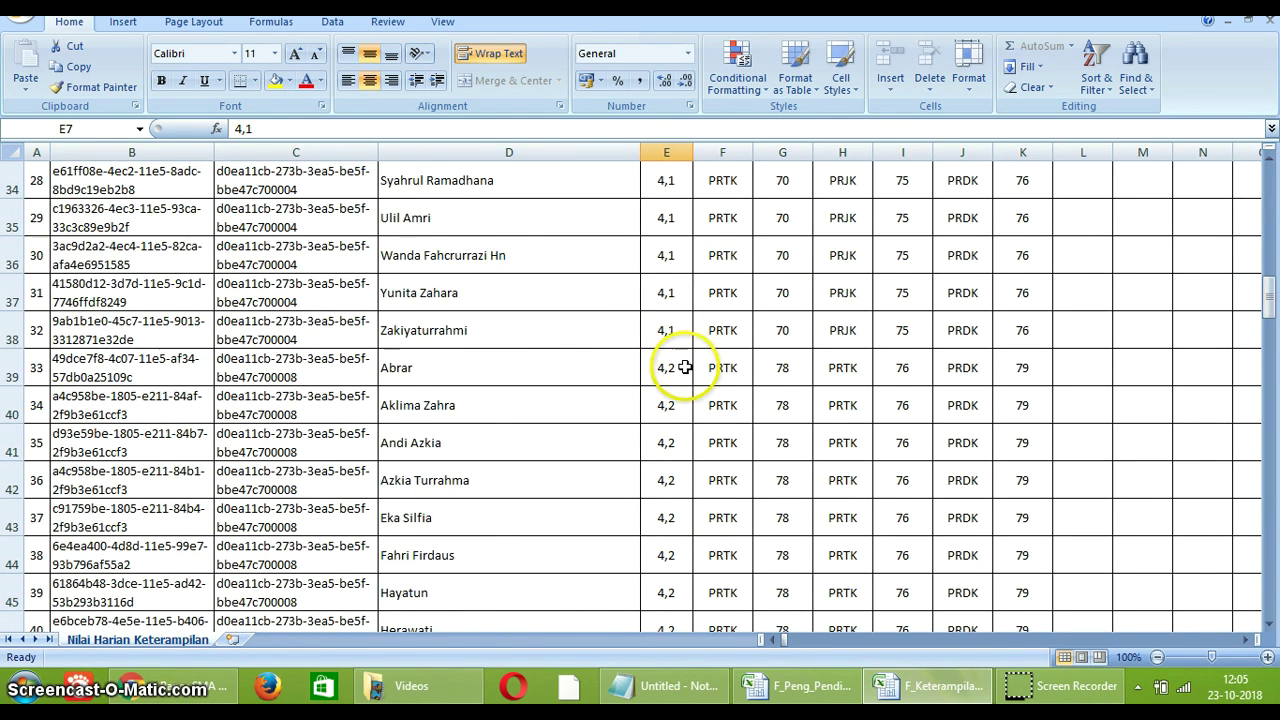
left_click(666, 369)
scroll(694, 406, "down", 12)
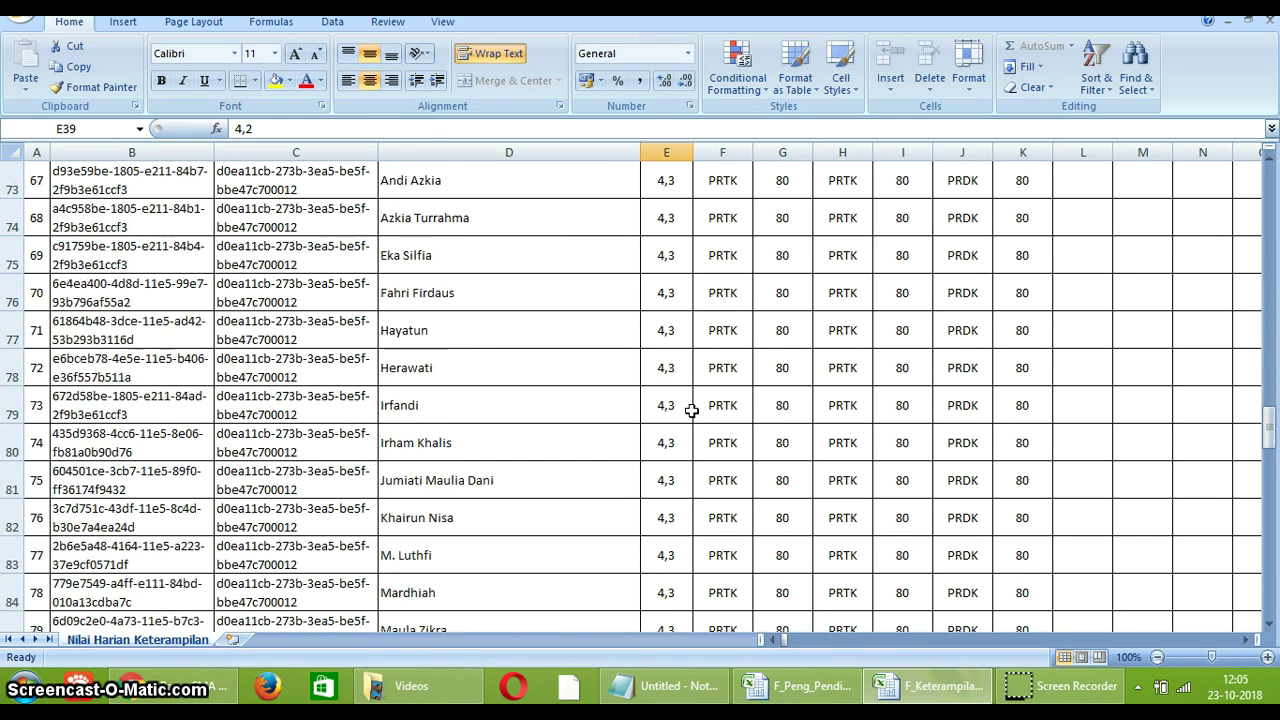
scroll(676, 437, "up", 1)
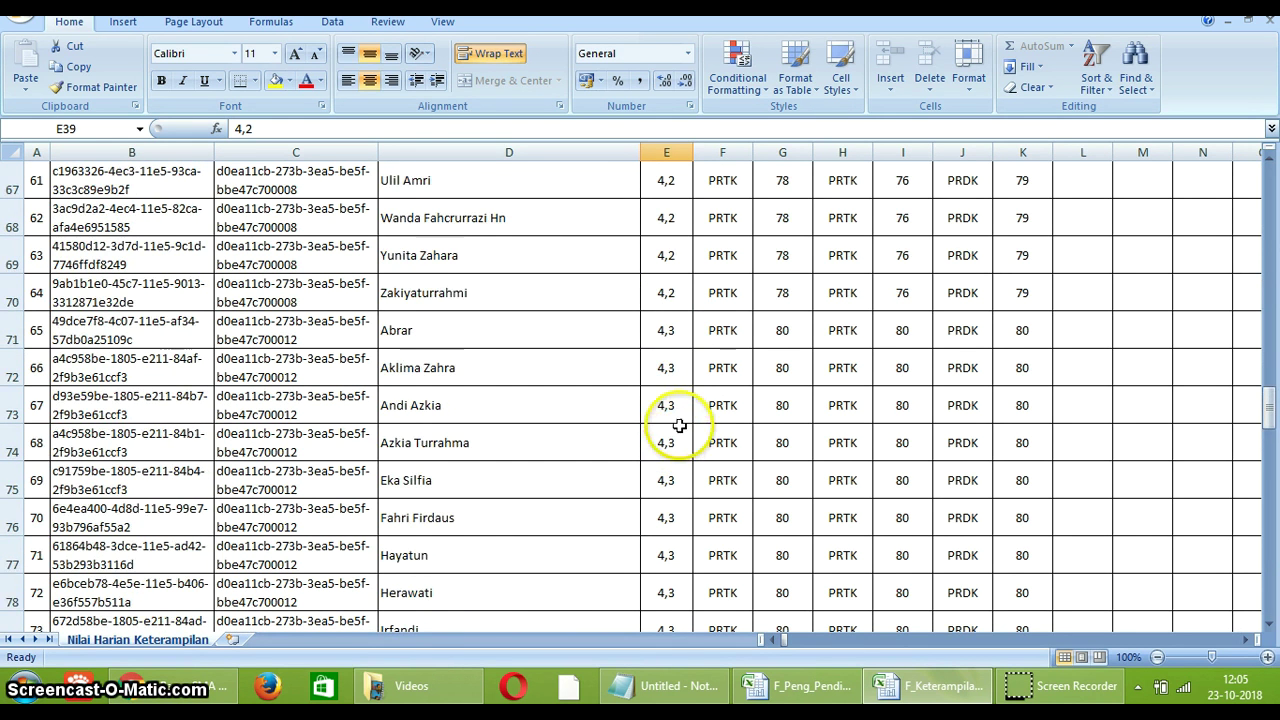
left_click(666, 340)
scroll(712, 430, "down", 9)
left_click(667, 518)
scroll(694, 510, "down", 15)
scroll(689, 487, "up", 20)
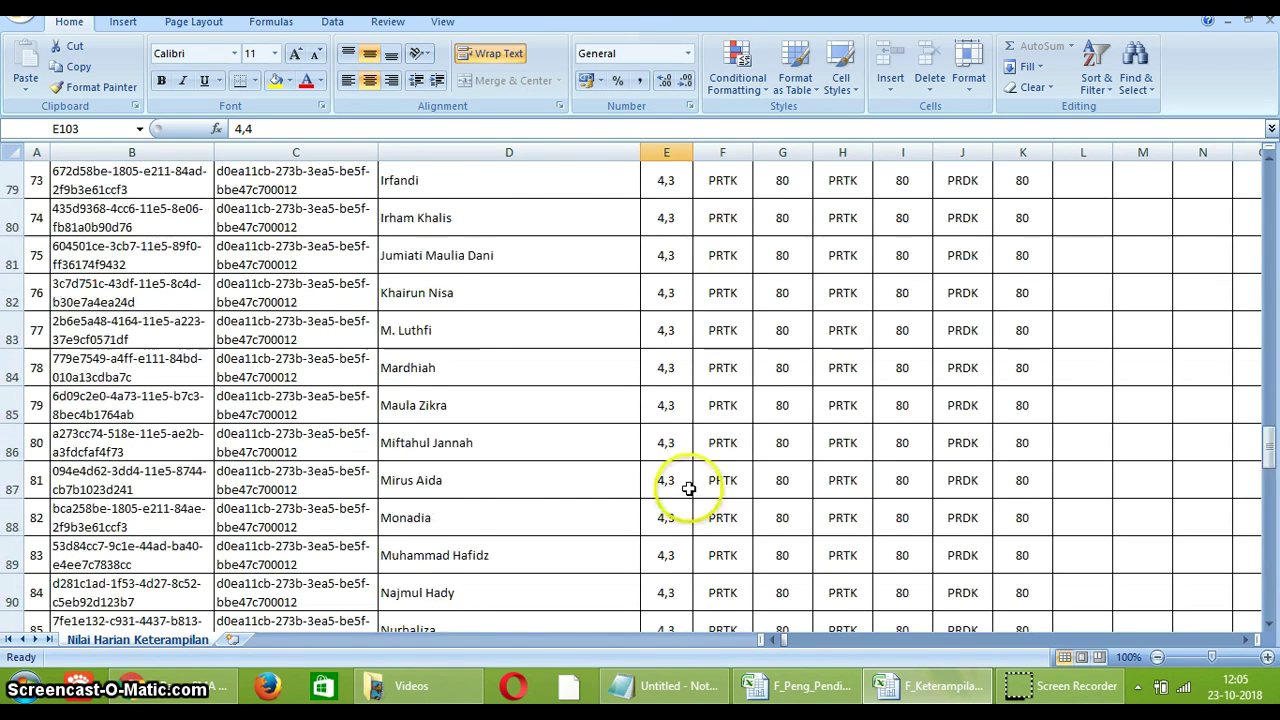
scroll(689, 487, "up", 17)
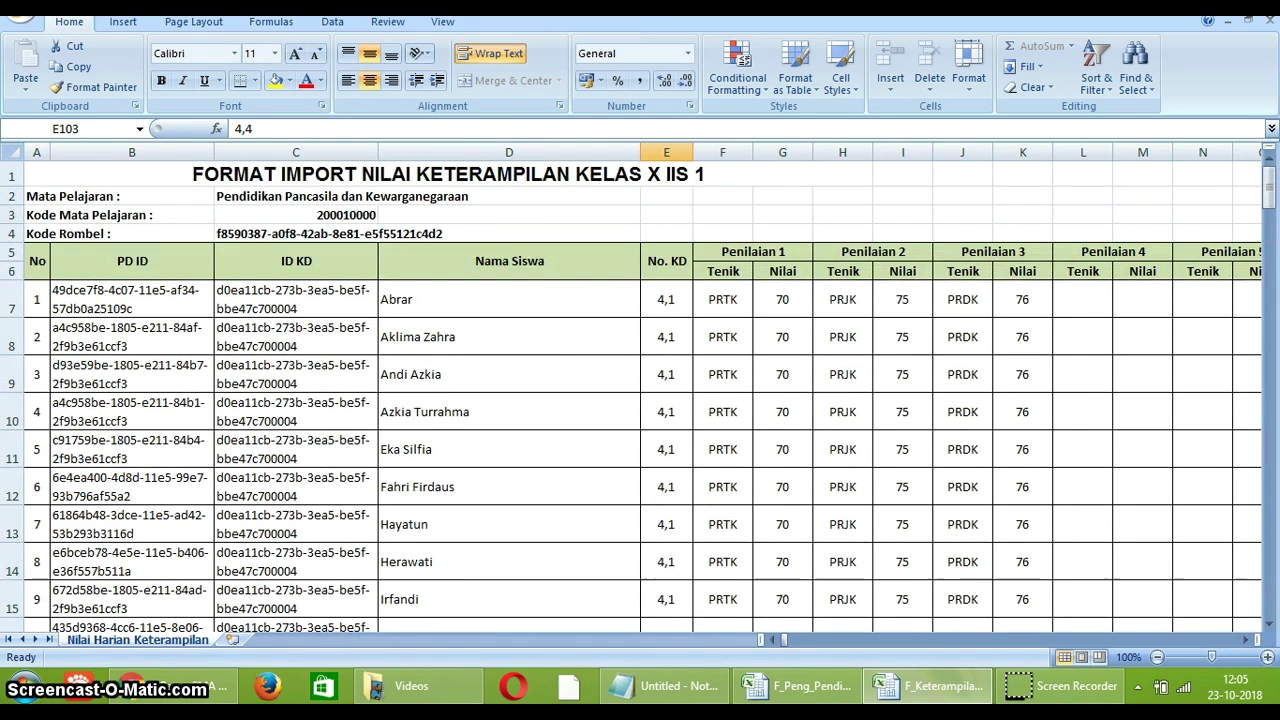
Step: Save a copy of the skills workbook as an Excel 97-2003 Workbook in Videos > belajar e rapor 2018, continuing past the compatibility check
left_click(22, 12)
mouse_move(72, 168)
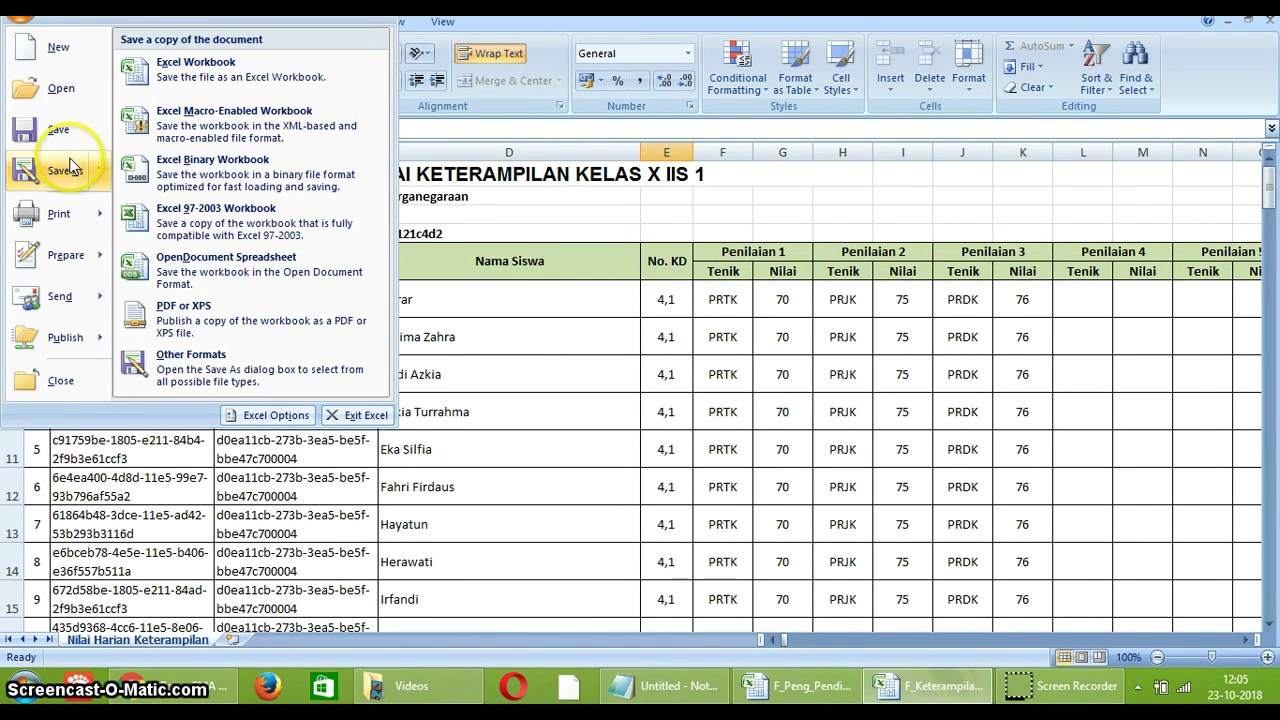
left_click(196, 70)
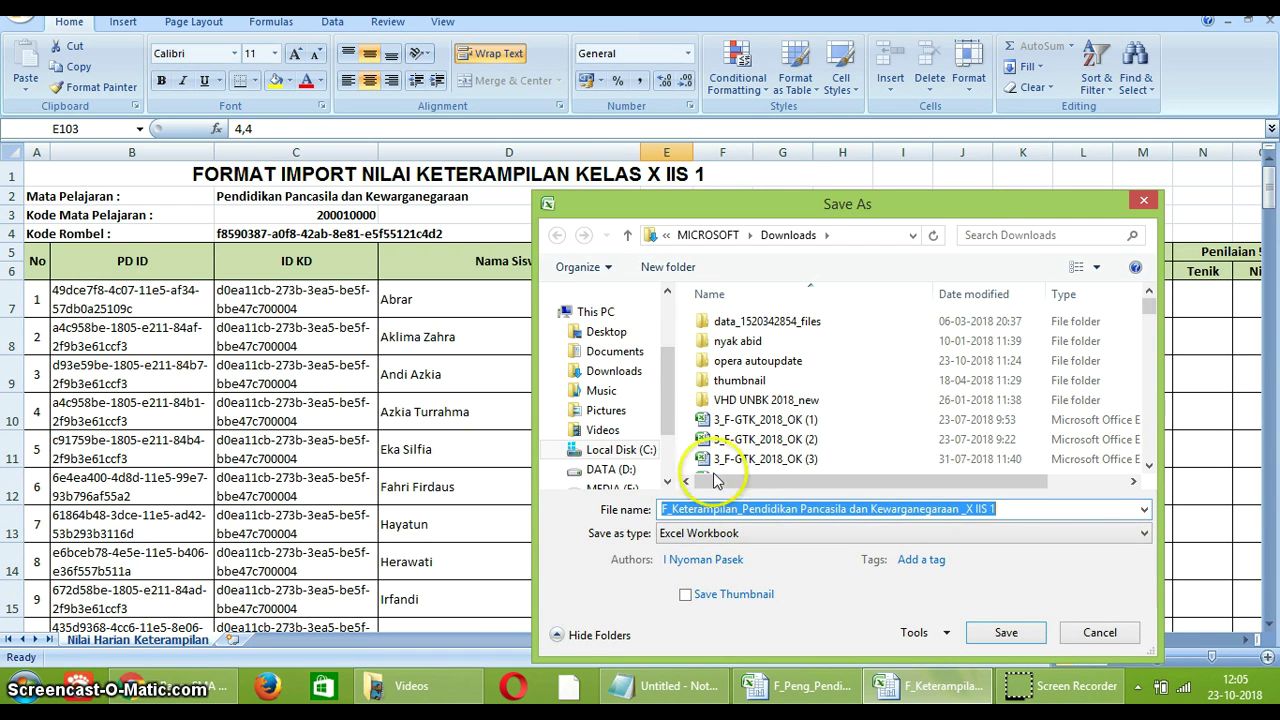
left_click(604, 431)
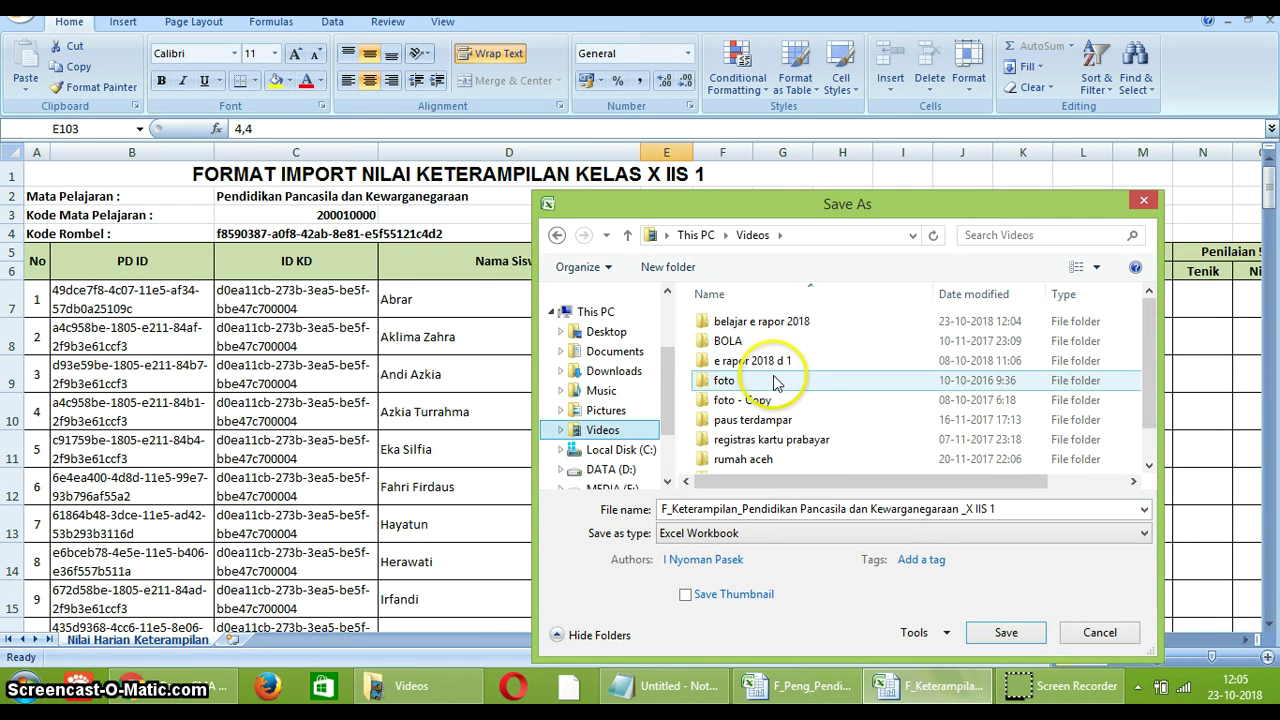
double_click(775, 321)
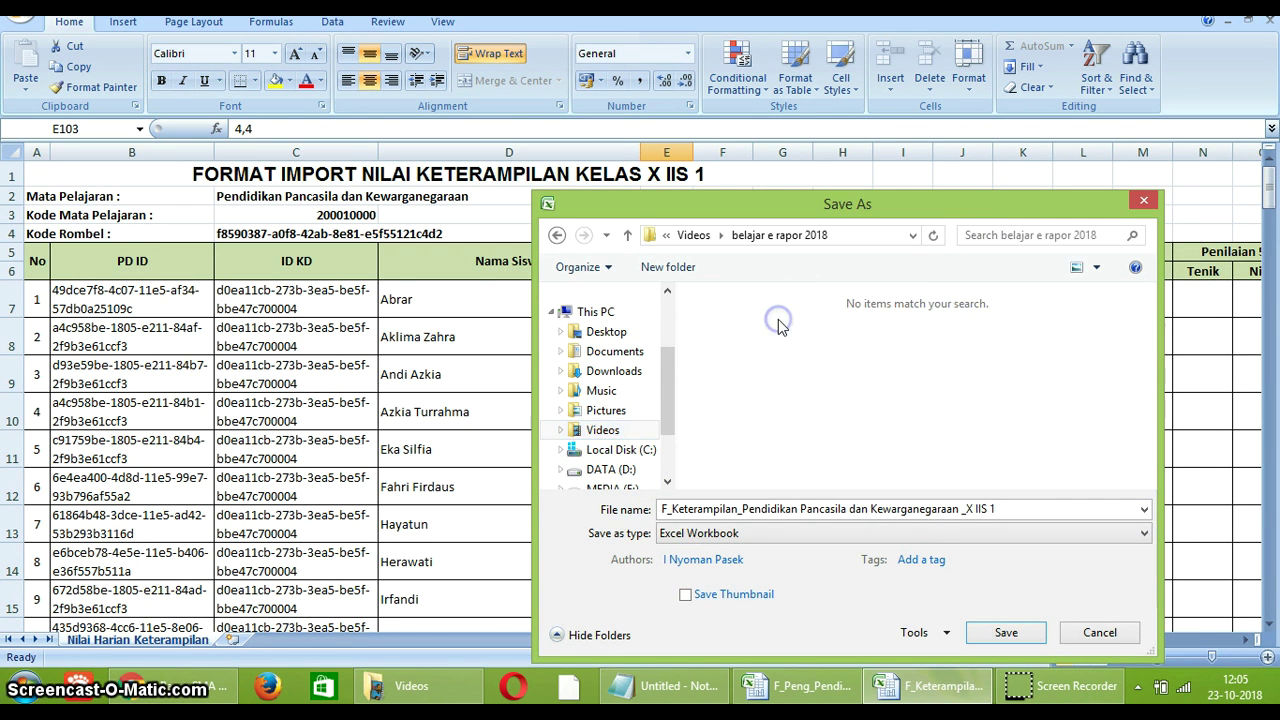
left_click(808, 534)
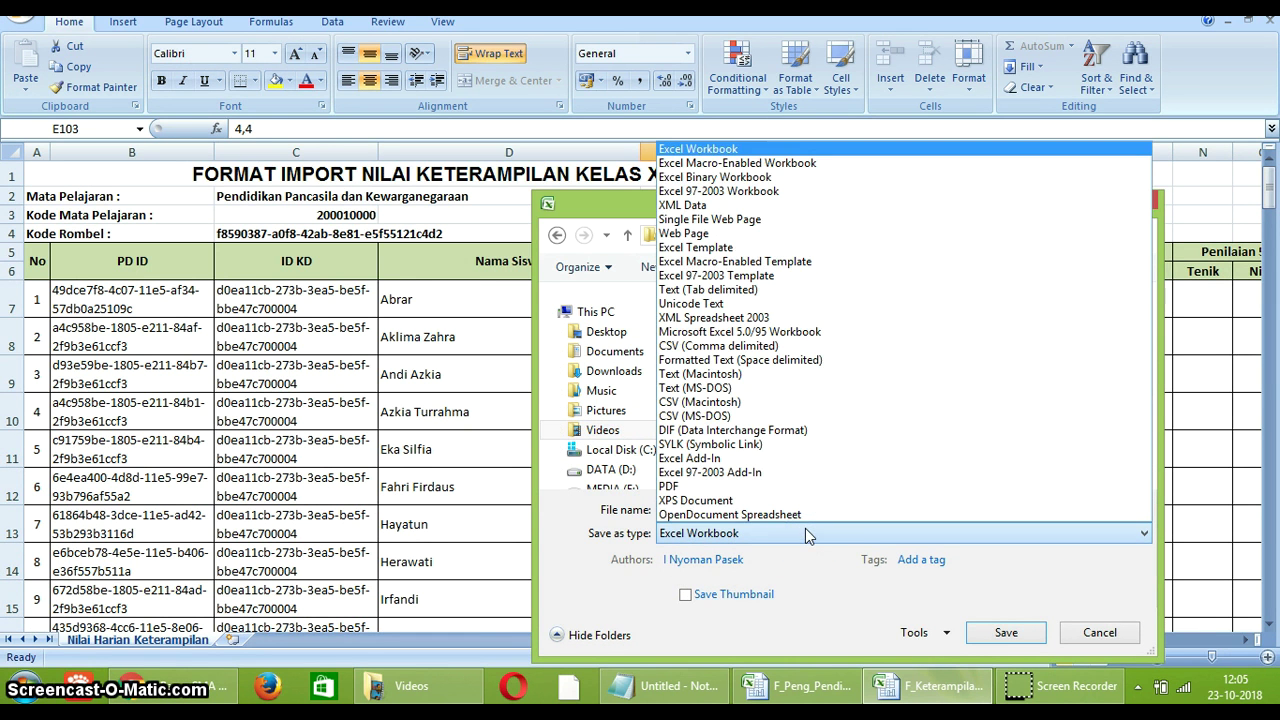
left_click(726, 191)
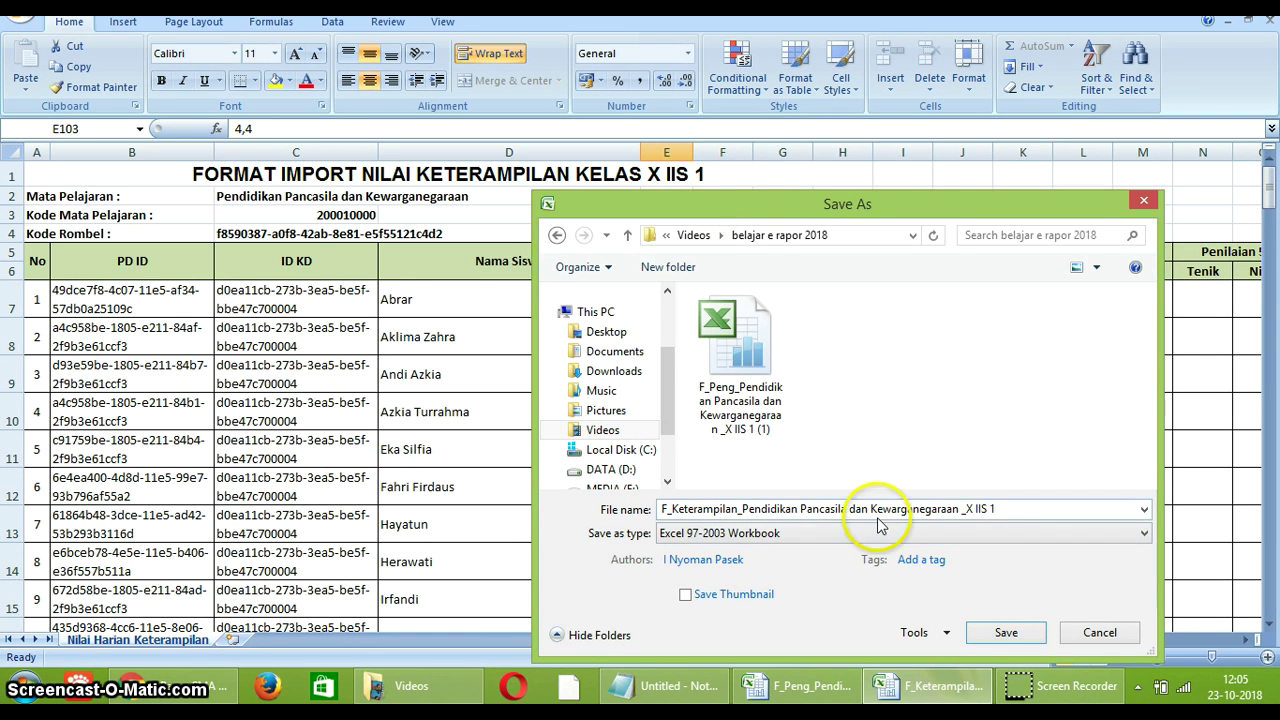
left_click(988, 633)
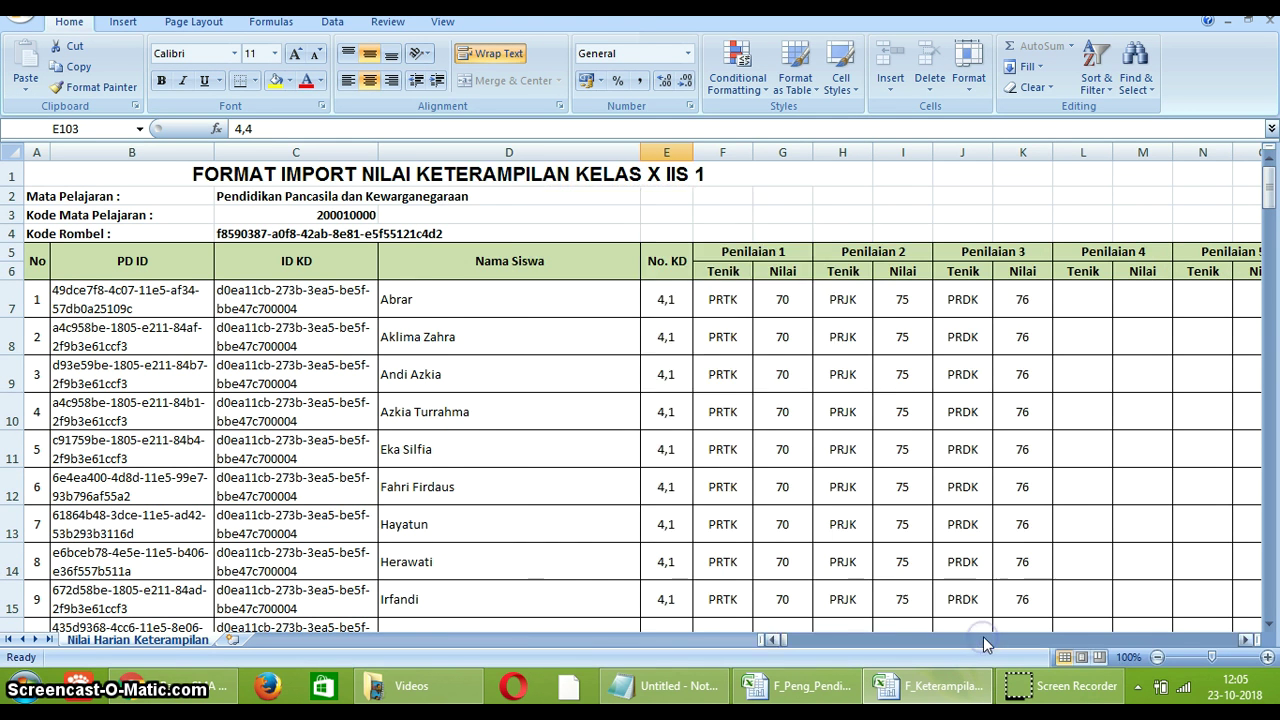
left_click(710, 464)
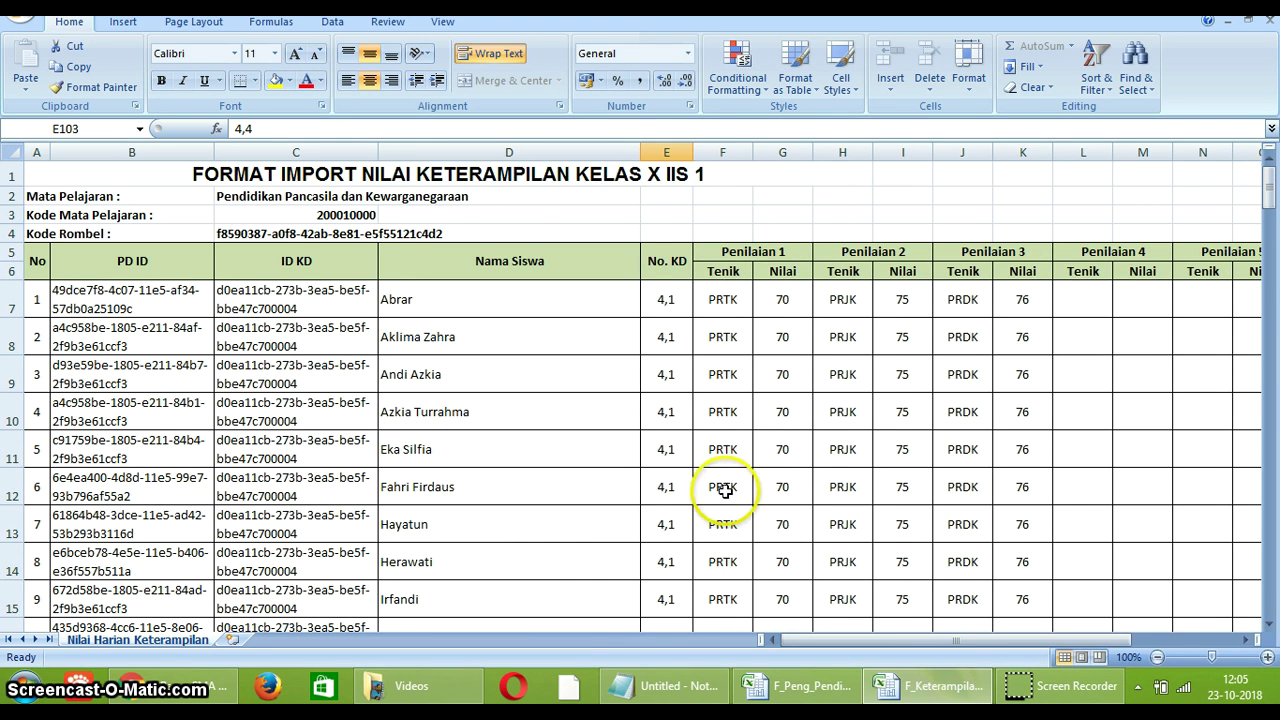
Step: Check the stages listed in Notepad, then return to e-Rapor and expand the Import Nilai Siswa options
left_click(677, 702)
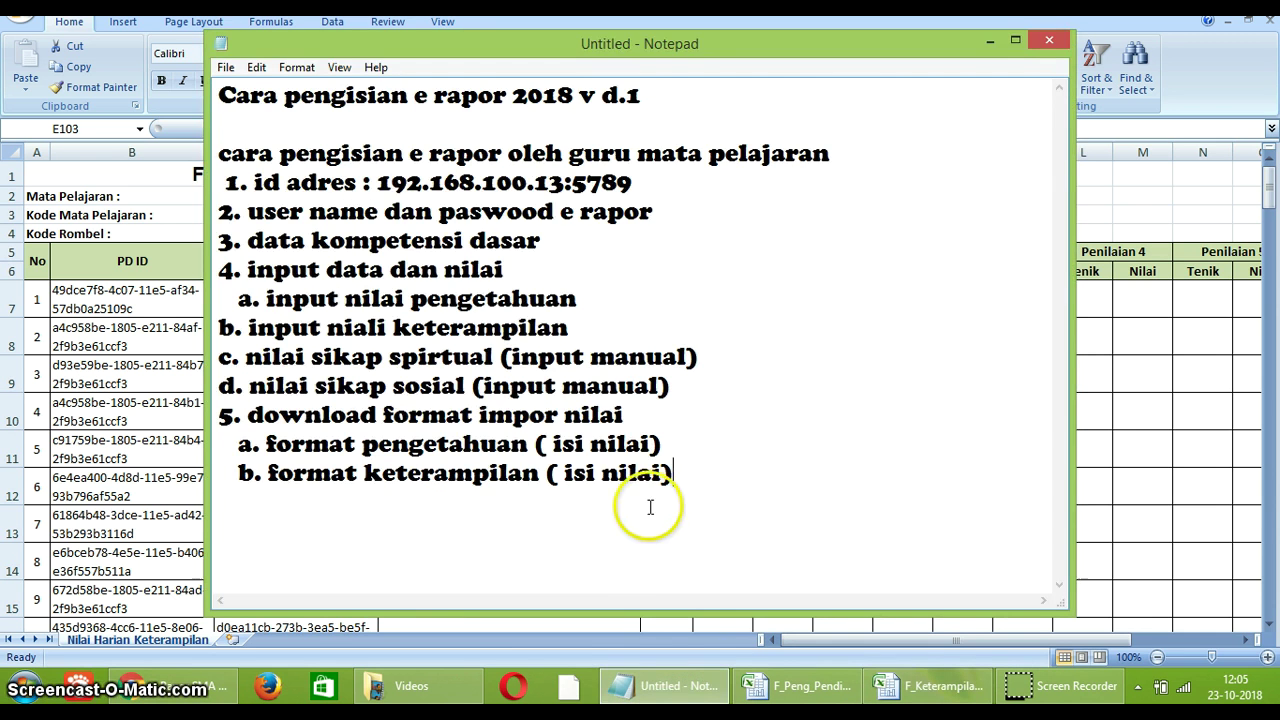
left_click(183, 690)
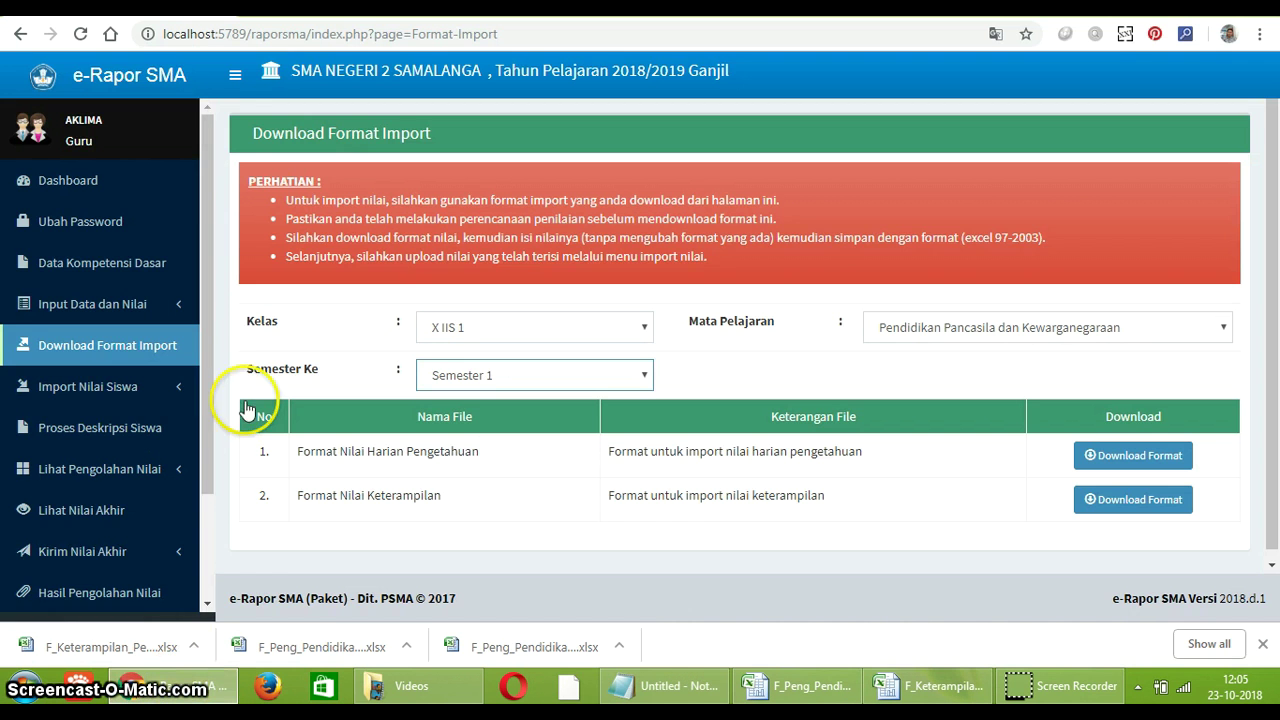
left_click(125, 397)
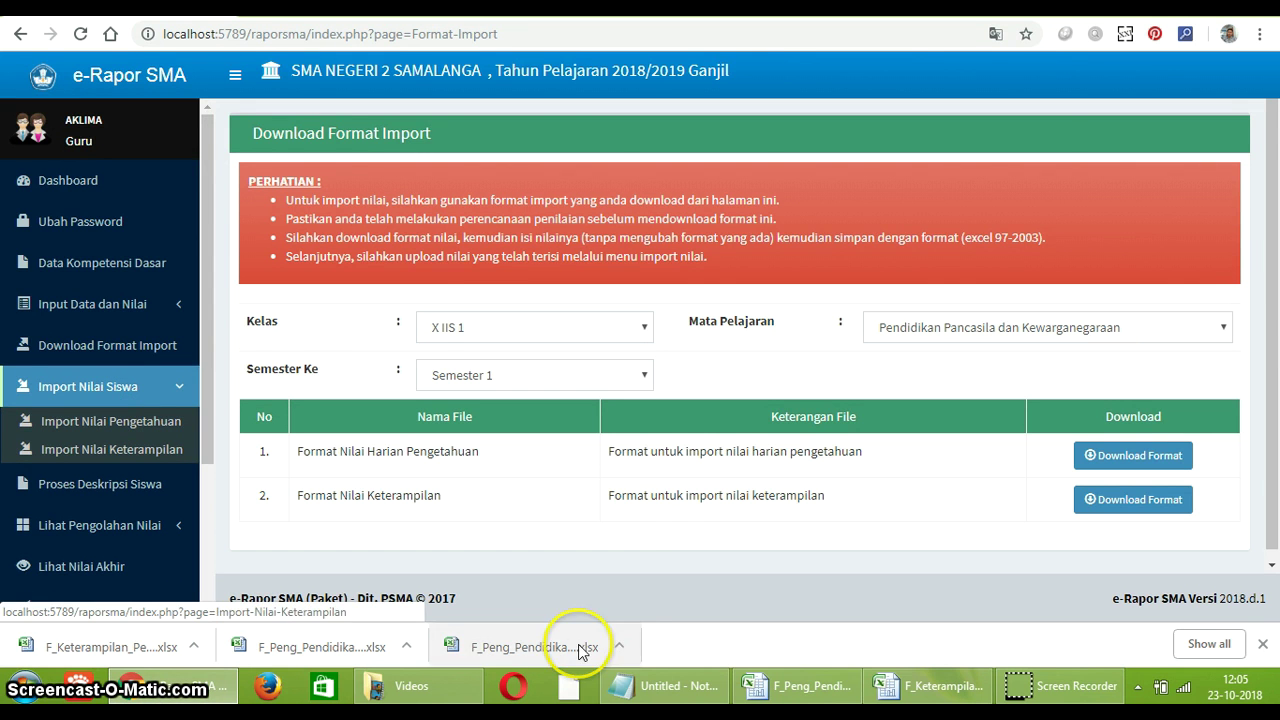
Step: Add stage 6 to the Notepad list, with "a. inpor nilai pengetahuan" and a line b for inpor nilai keterampilan
left_click(675, 686)
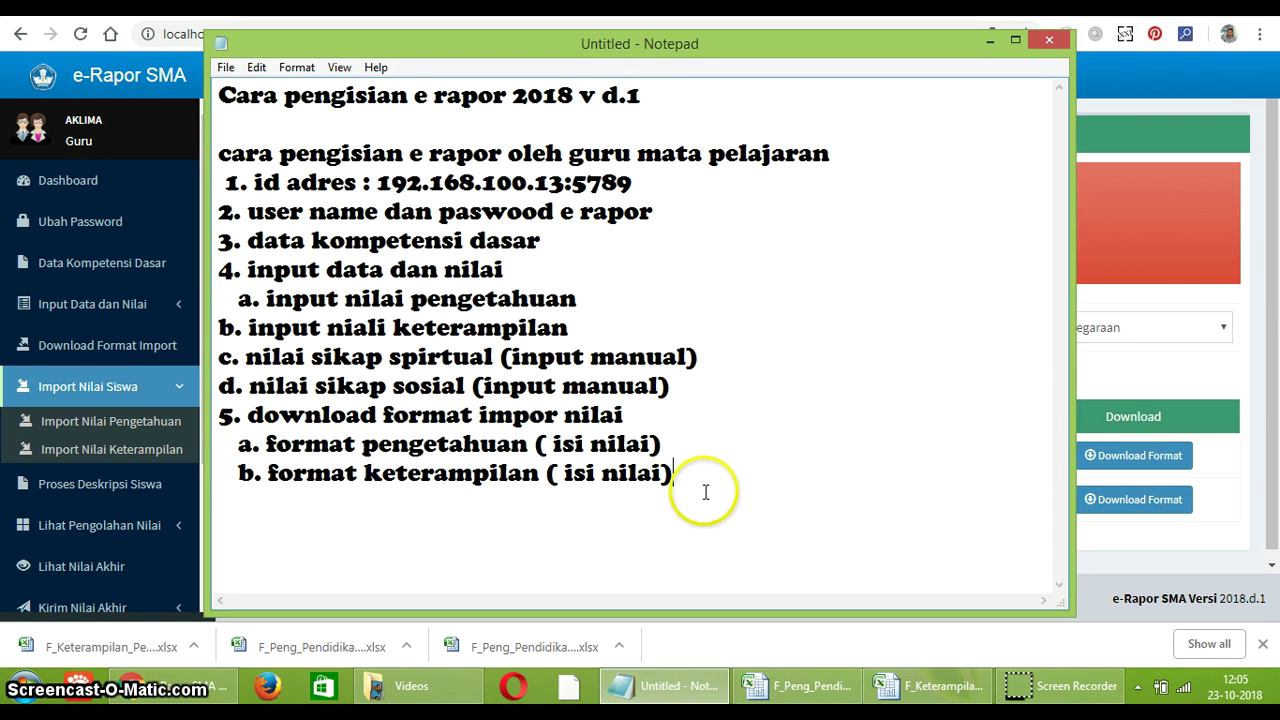
type("6. a. inpor nil")
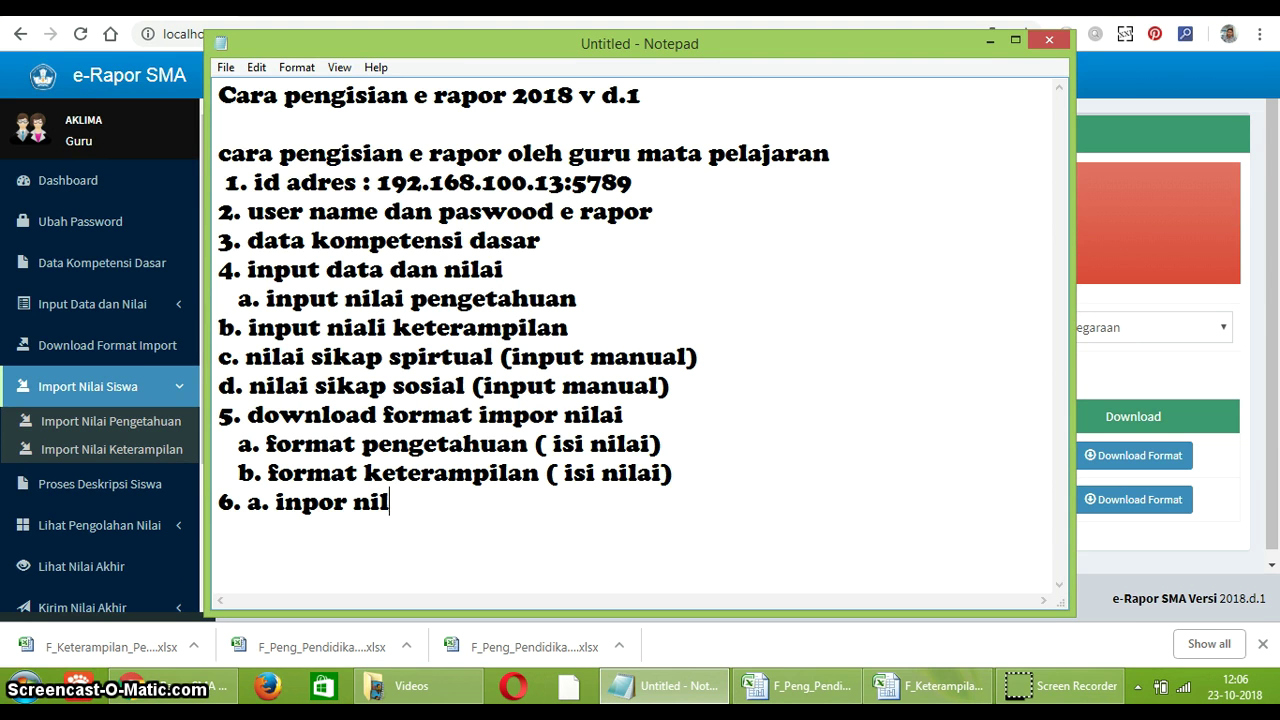
type("etahuan")
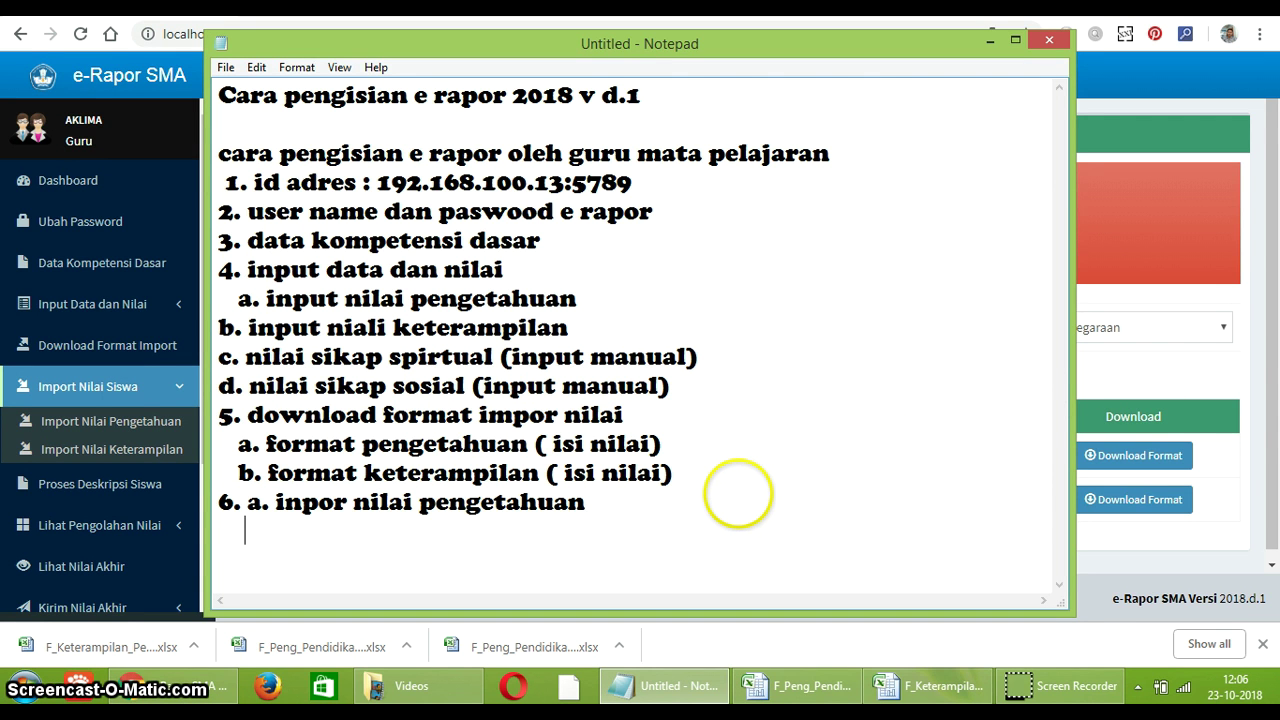
type("b. i")
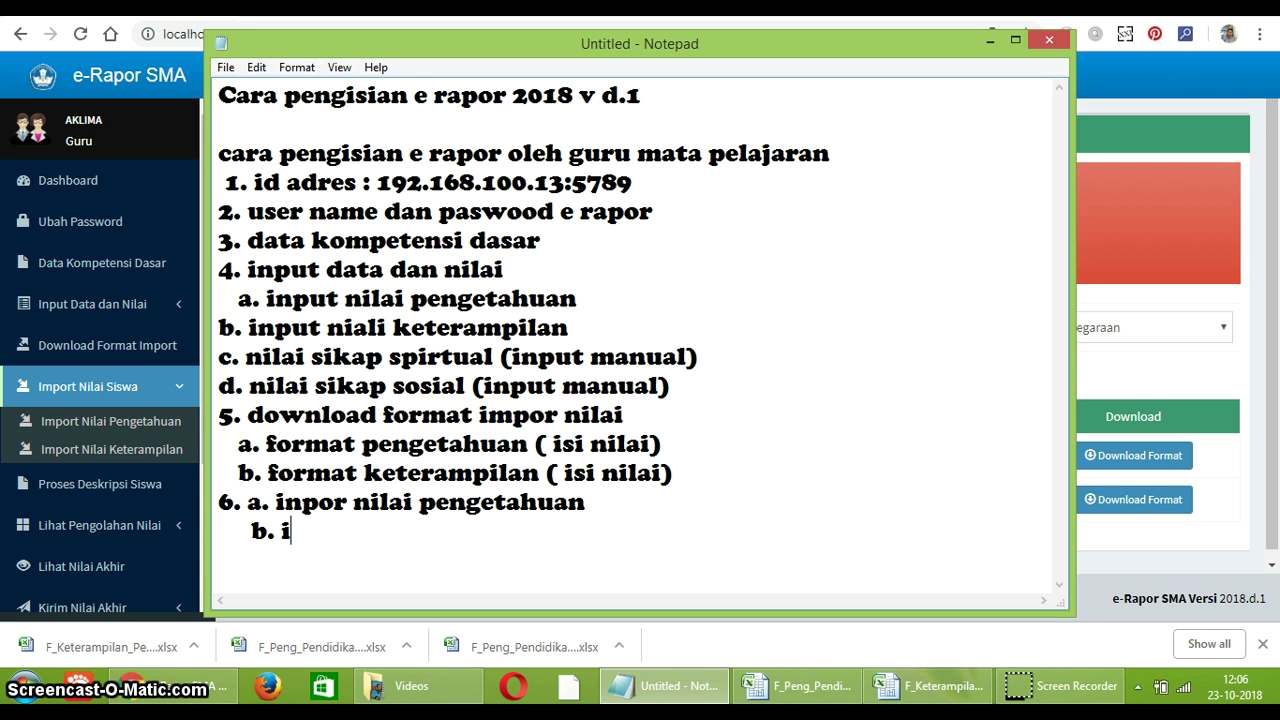
type("npor ni")
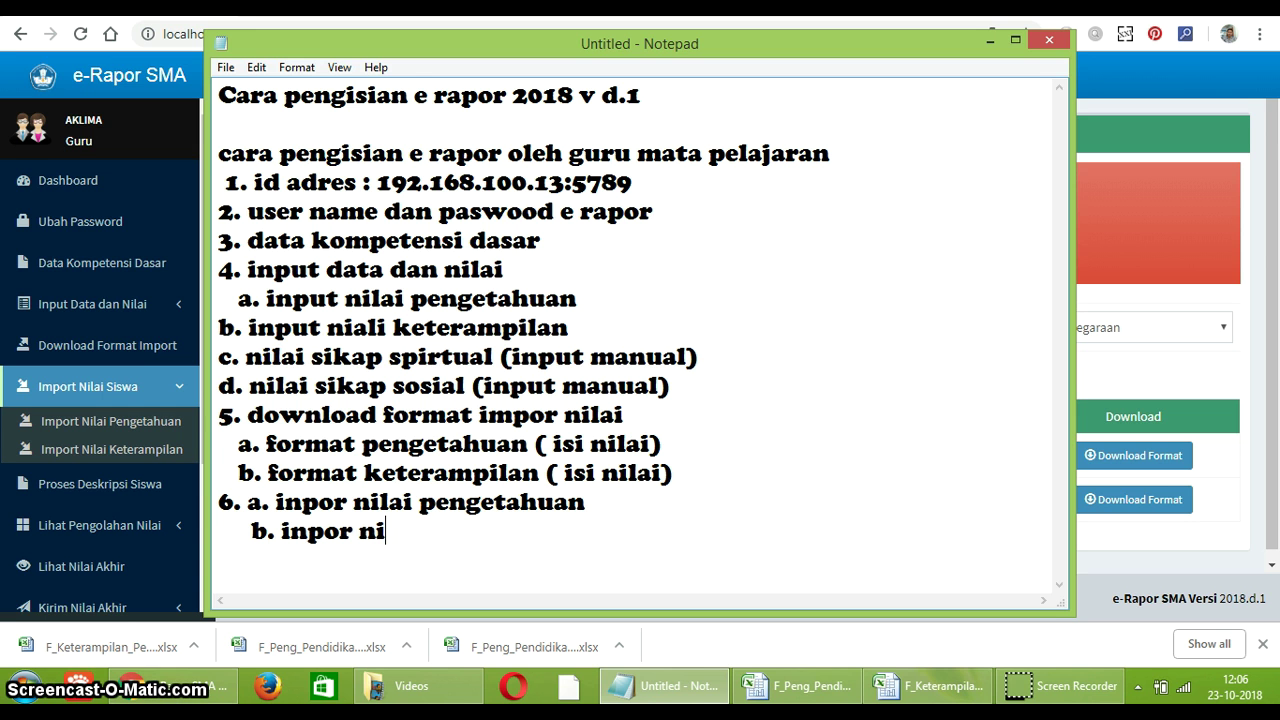
type("lai keterampia")
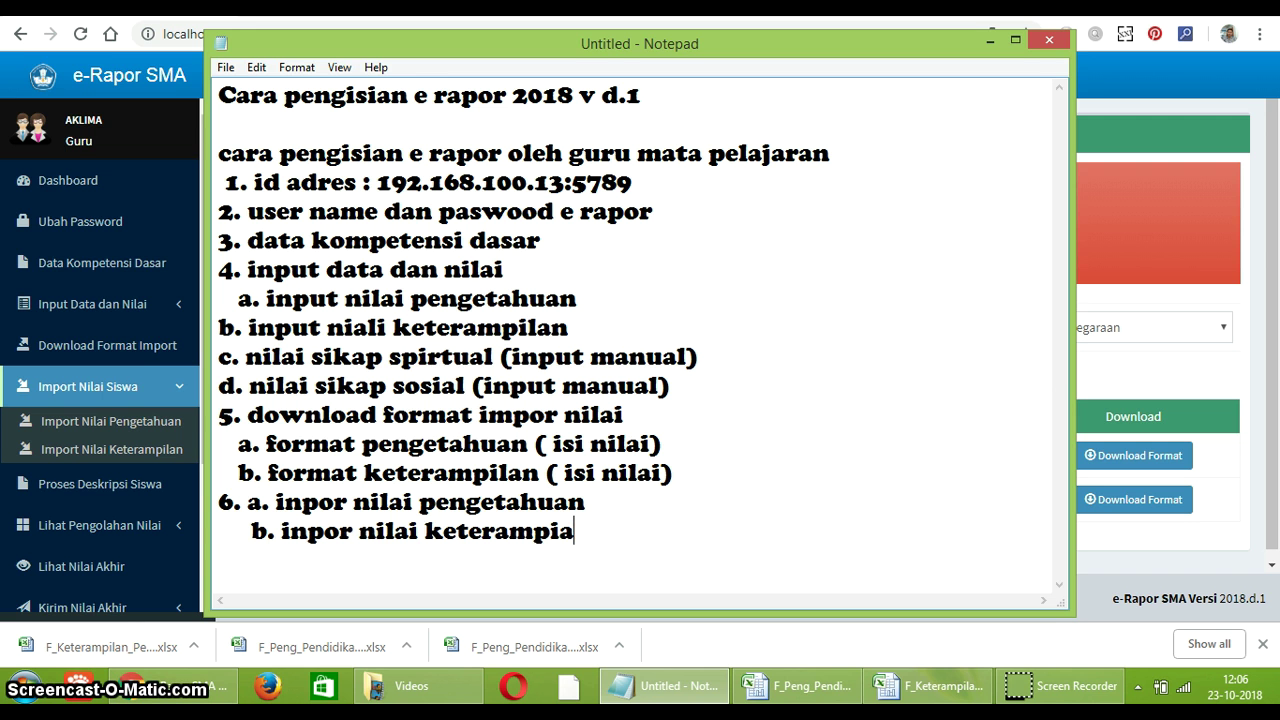
key("BackSpace")
Step: Return to e-Rapor and, for Import Nilai Pengetahuan, choose "F_Peng_Pendidikan Pancasila dan Kewarganegaraan _X IIS 1 (1).xls" from Videos > belajar e rapor 2018
left_click(1150, 558)
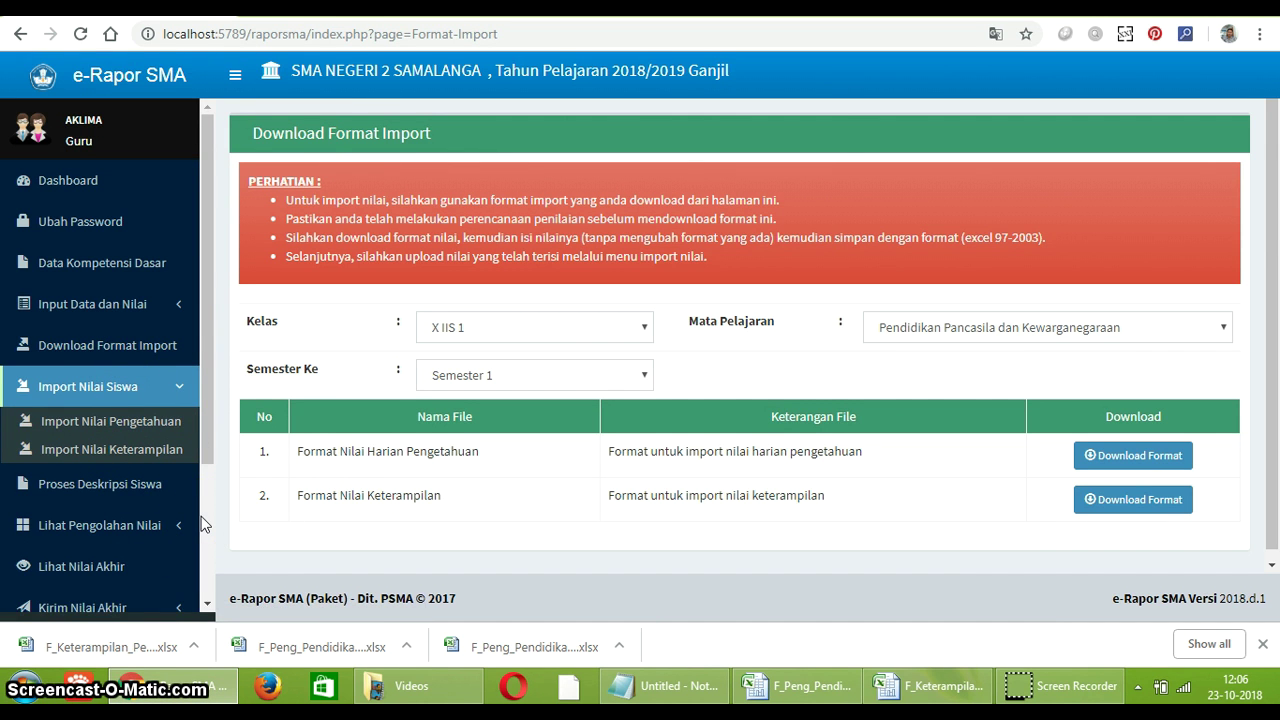
left_click(108, 424)
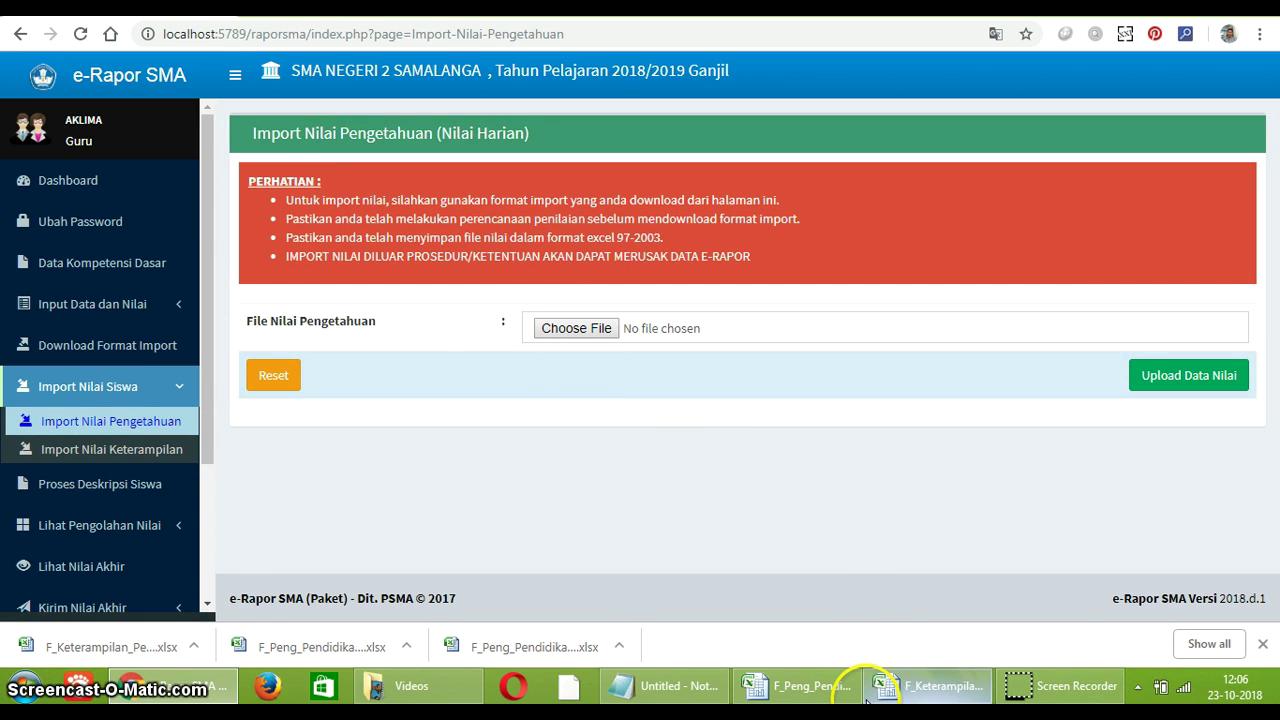
left_click(592, 340)
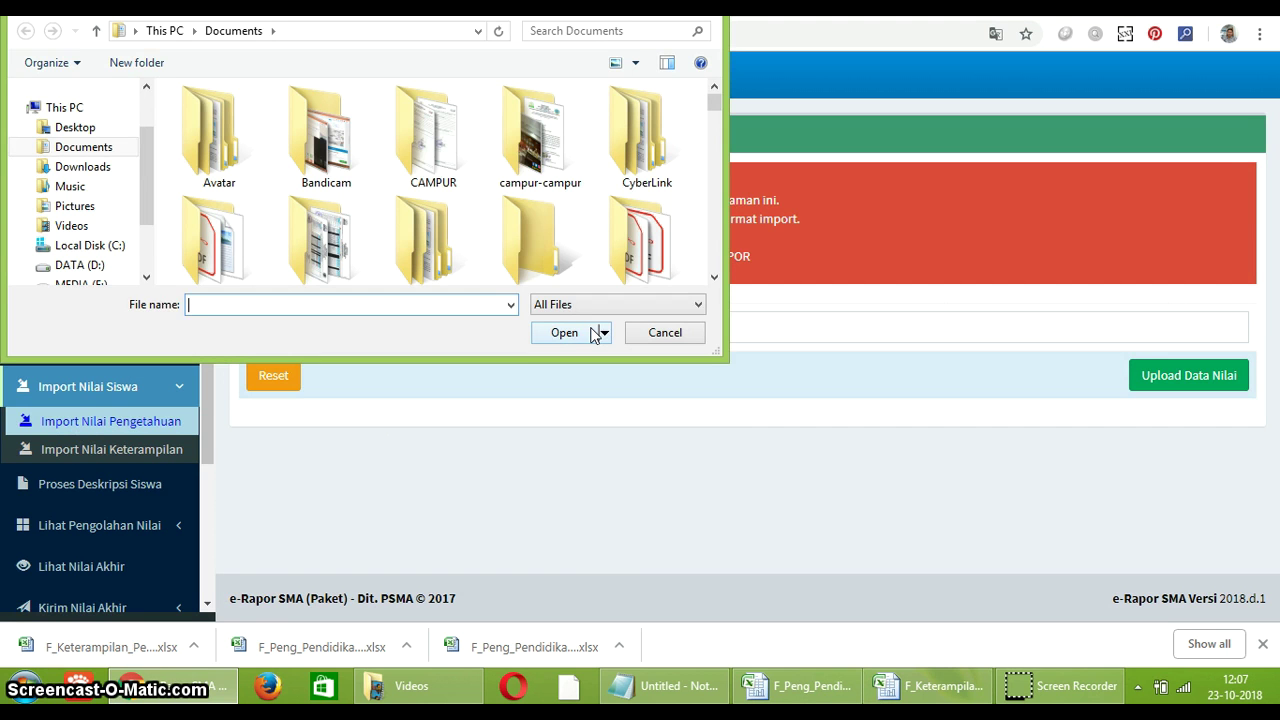
left_click(80, 206)
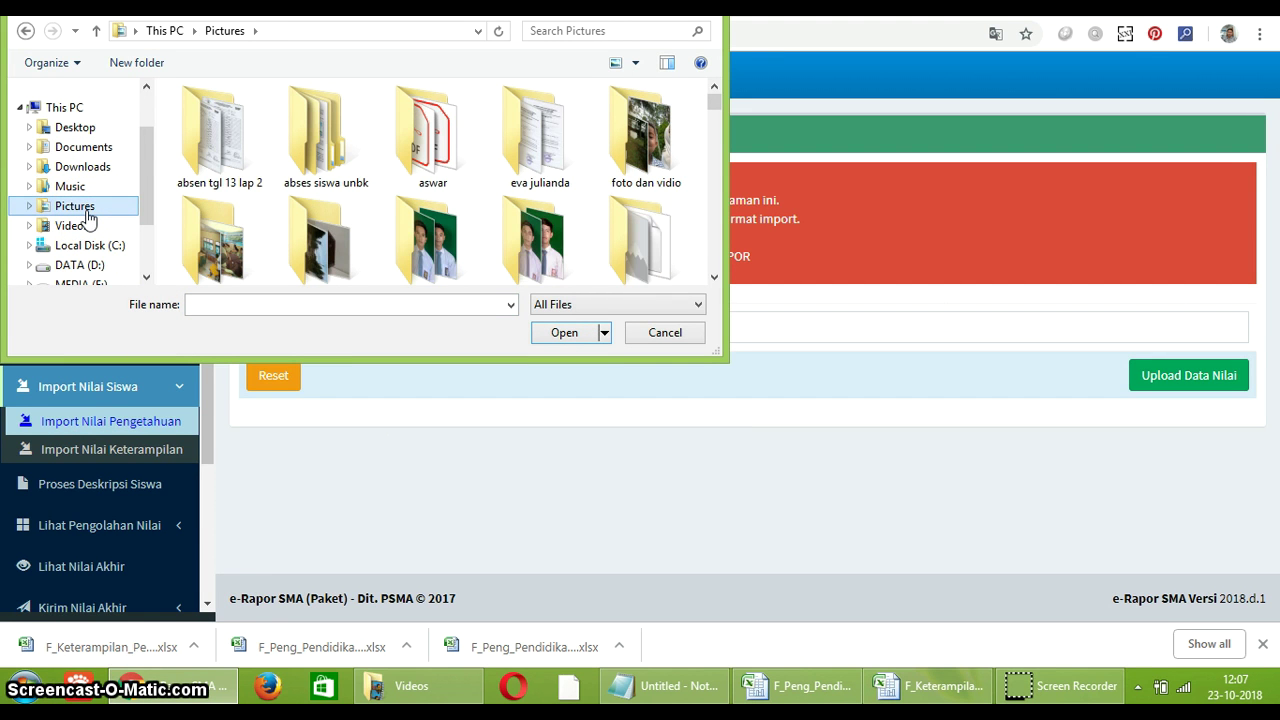
left_click(68, 226)
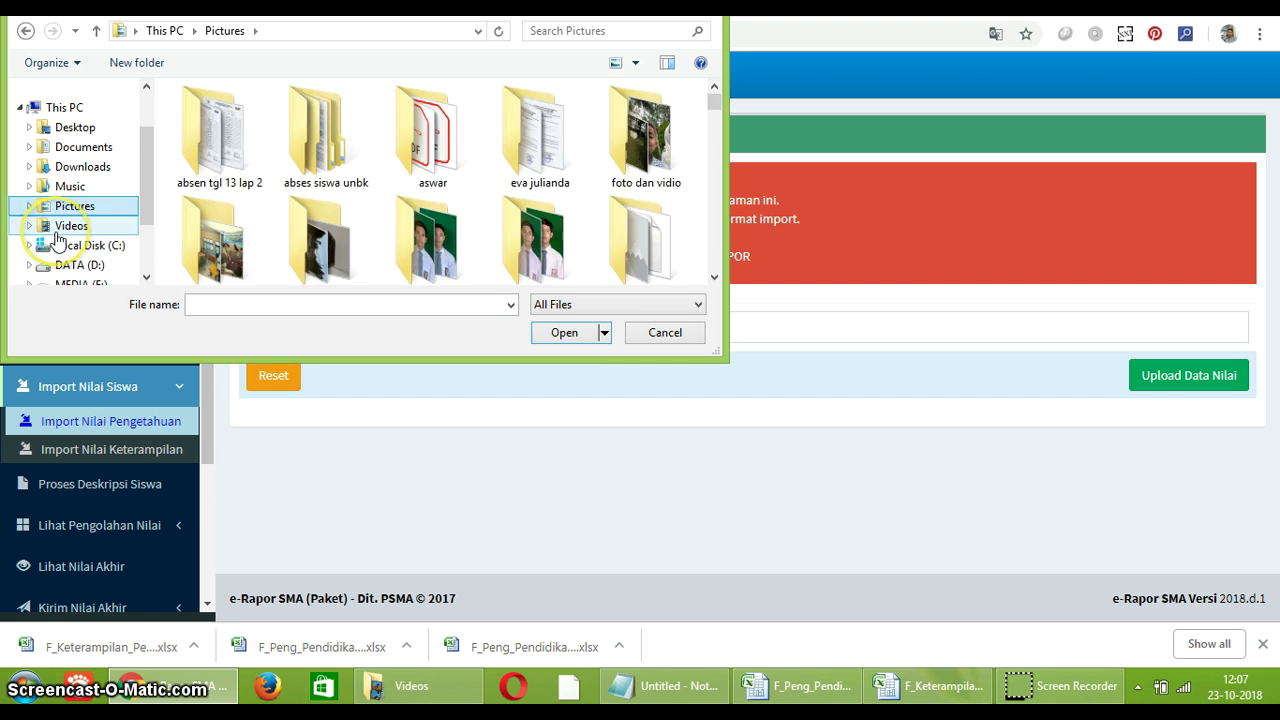
left_click(210, 176)
left_click(224, 164)
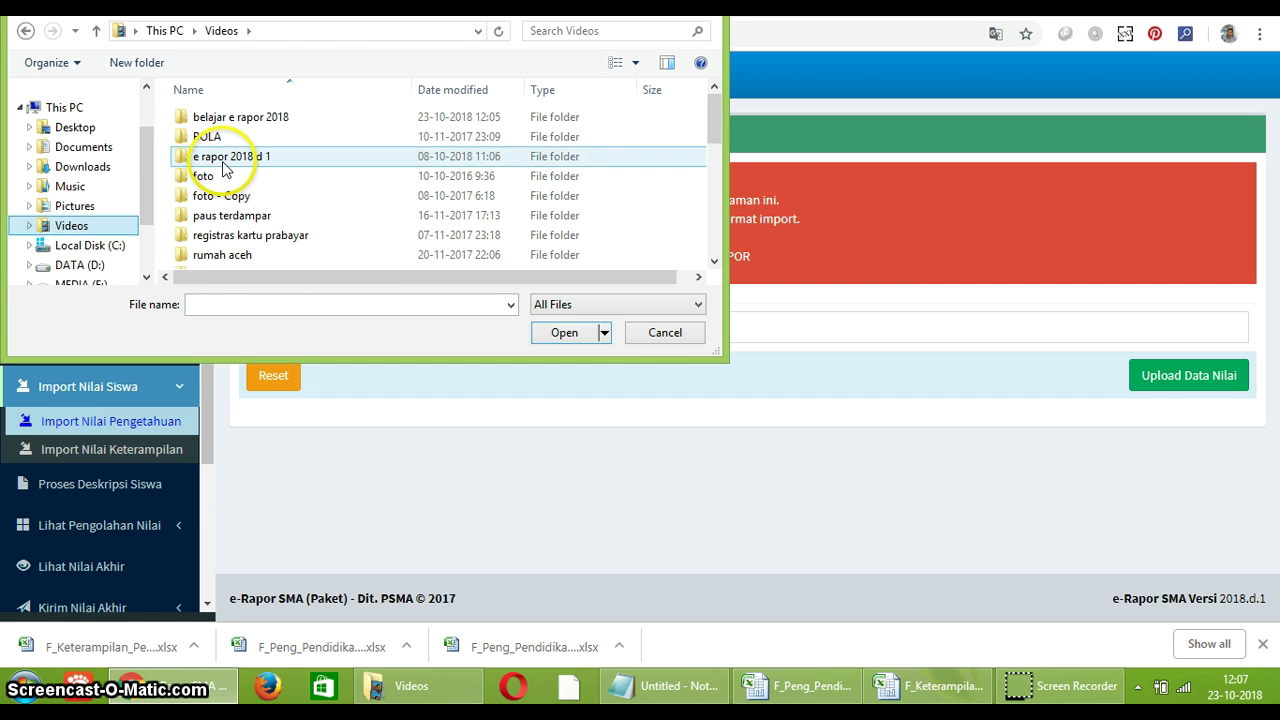
double_click(228, 118)
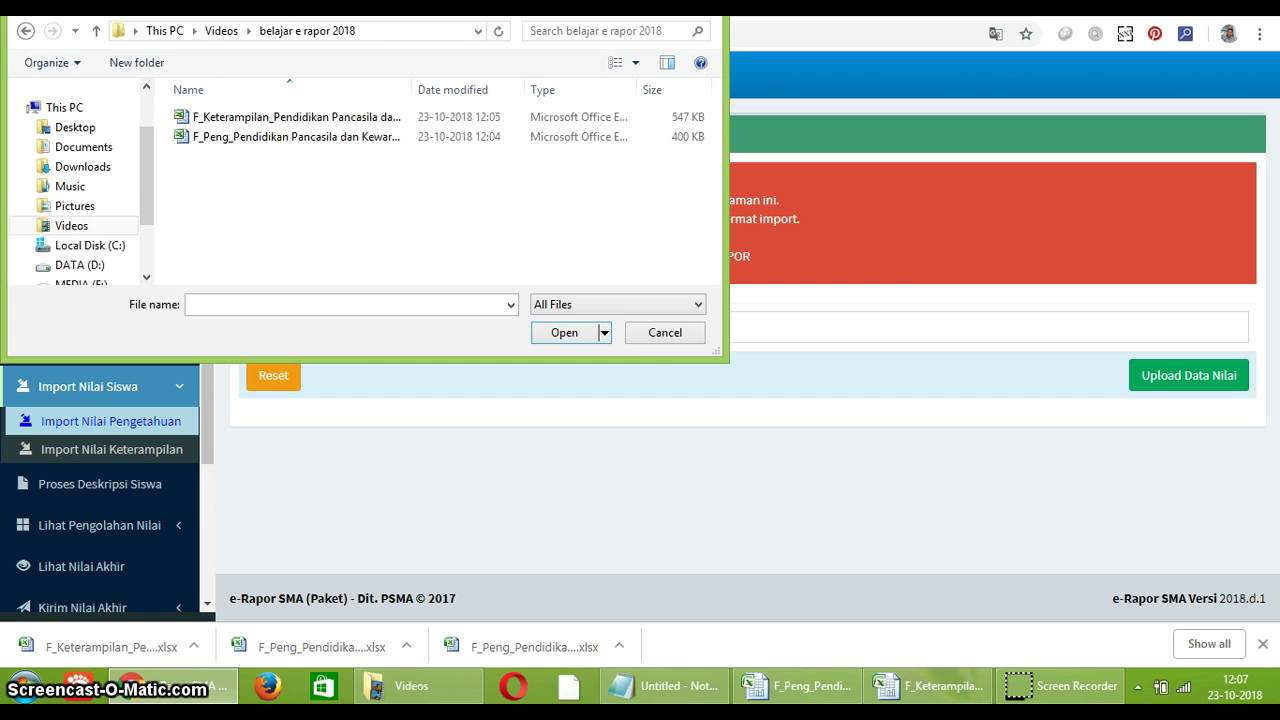
left_click(306, 140)
left_click(568, 333)
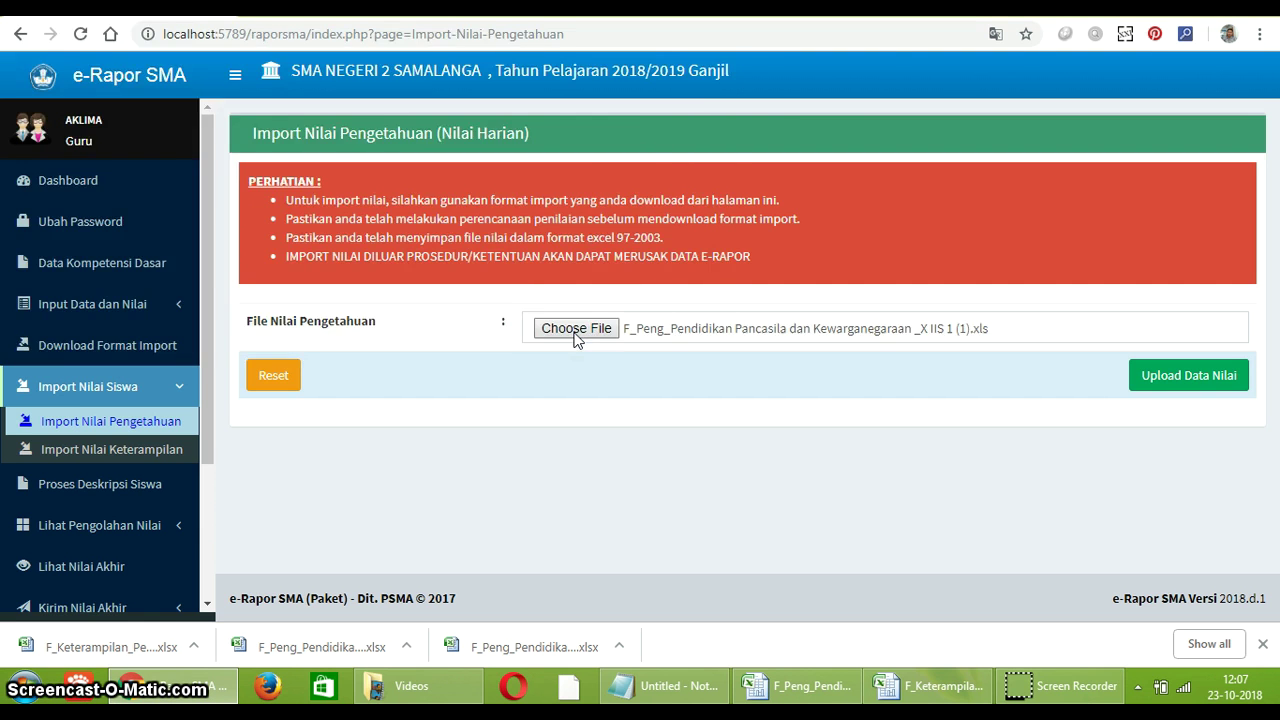
Step: Upload the chosen knowledge score file, review the students' imported scores and save the score data
left_click(1166, 385)
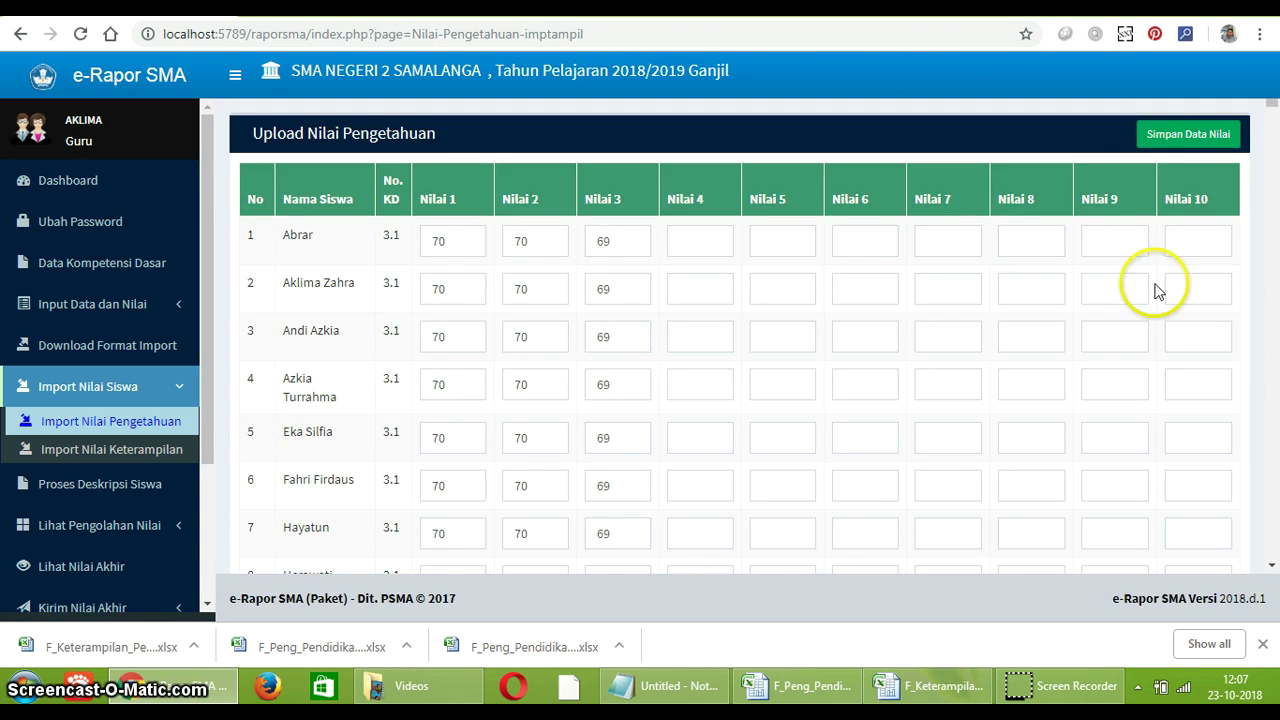
scroll(560, 400, "down", 10)
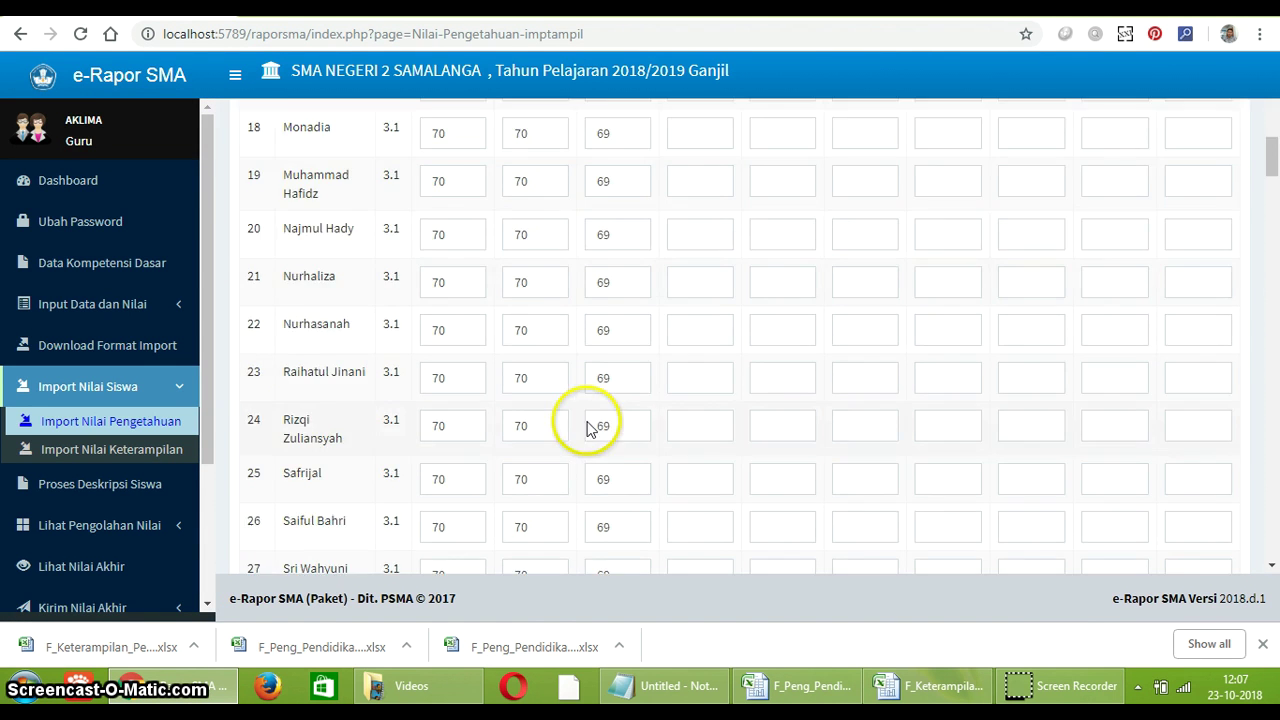
scroll(590, 455, "up", 10)
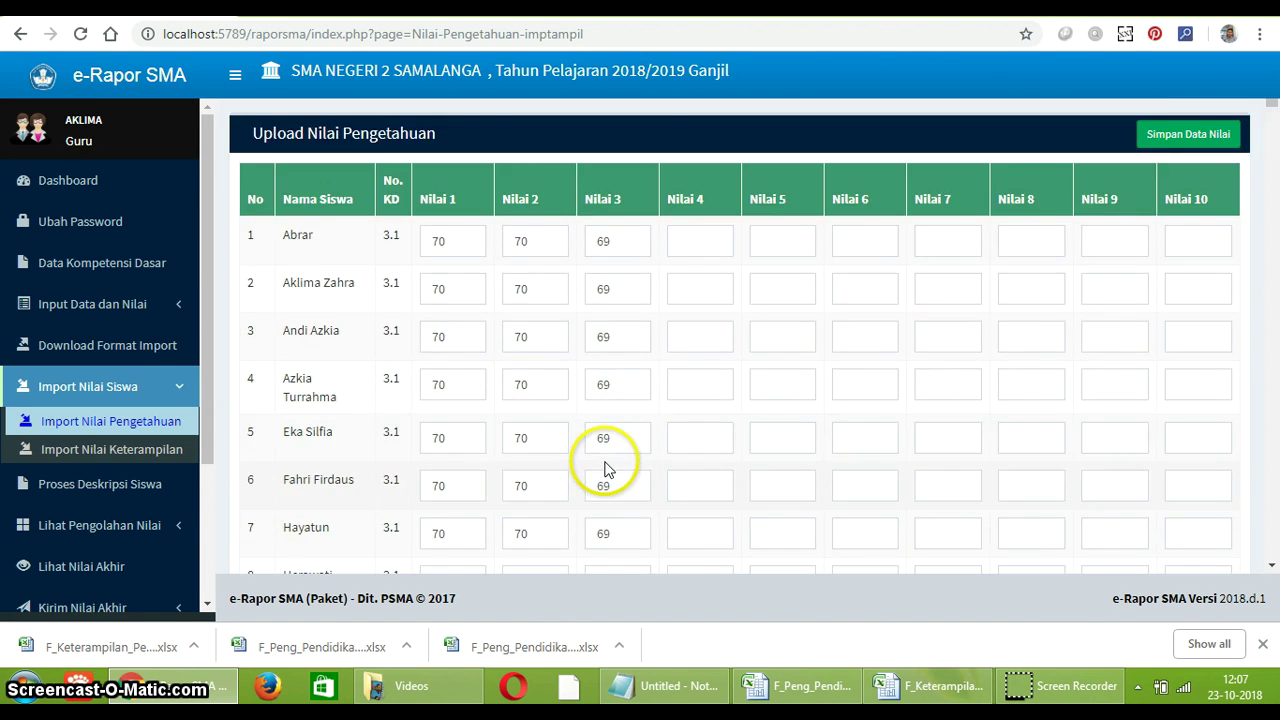
left_click(1198, 130)
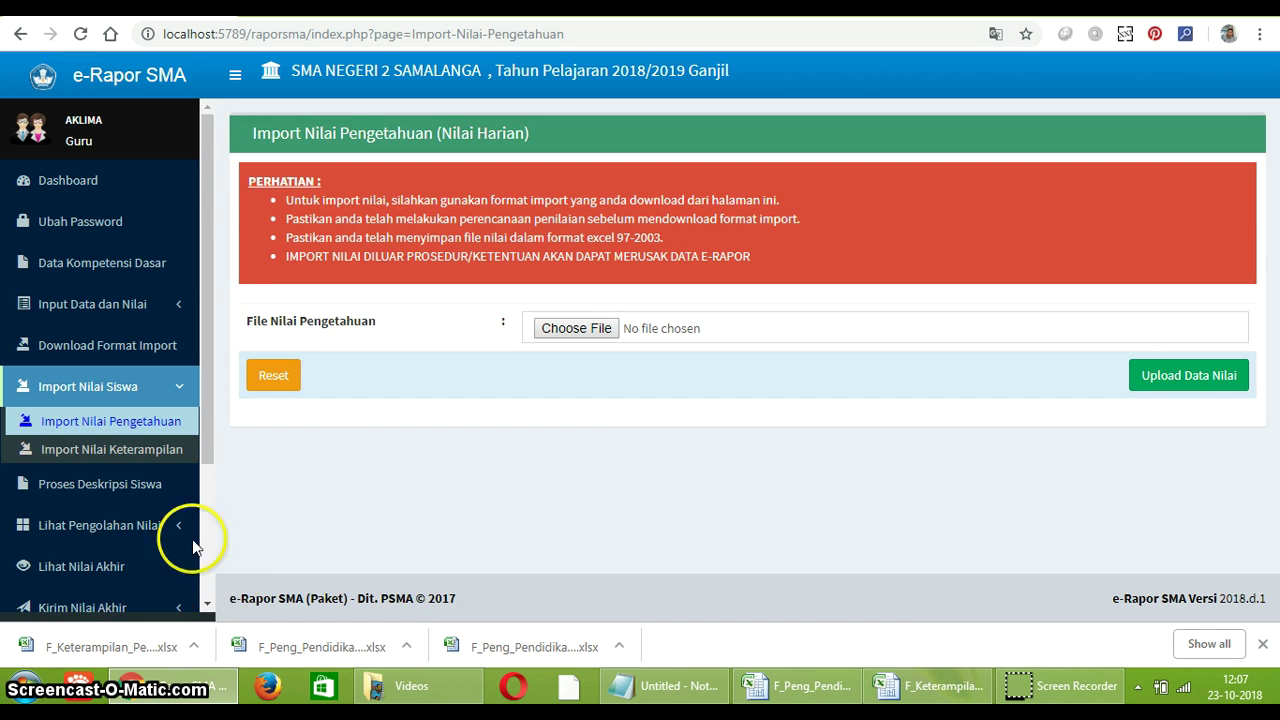
Step: Import "F_Keterampilan_Pendidikan Pancasila dan Kewarganegaraan _X IIS 1.xls" through Import Nilai Keterampilan and save the uploaded score data
left_click(138, 455)
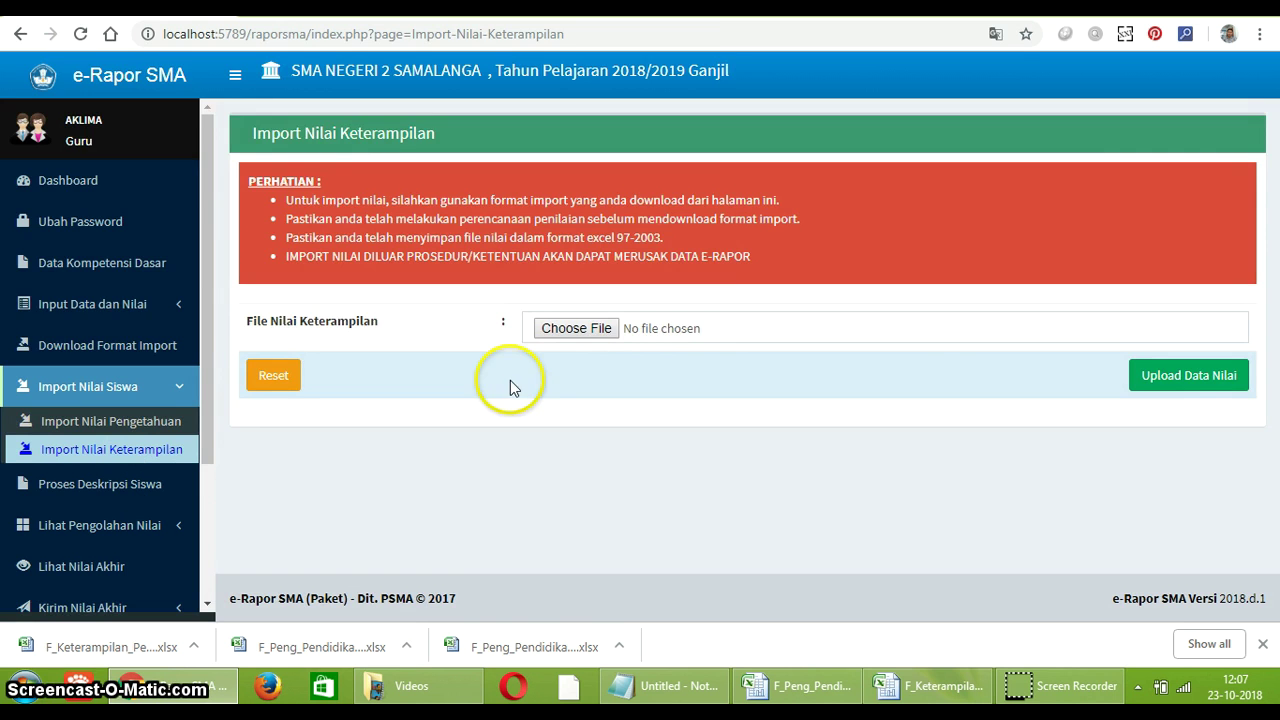
left_click(577, 329)
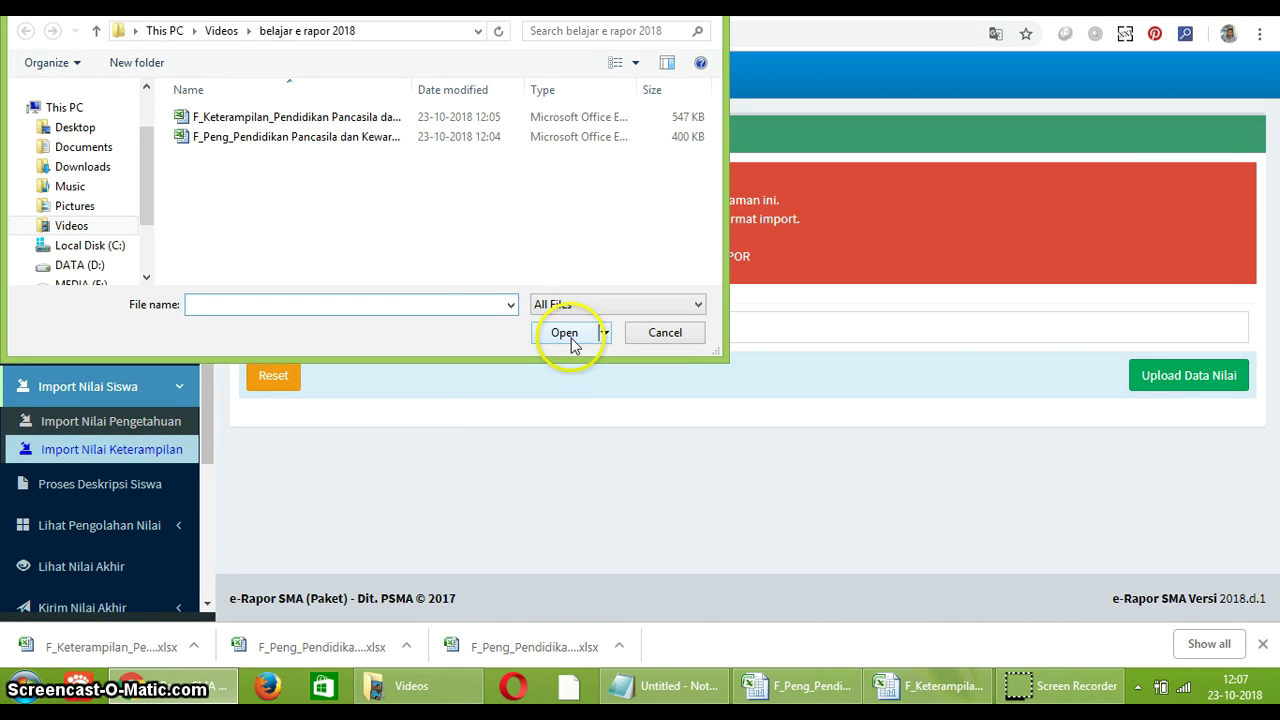
left_click(330, 117)
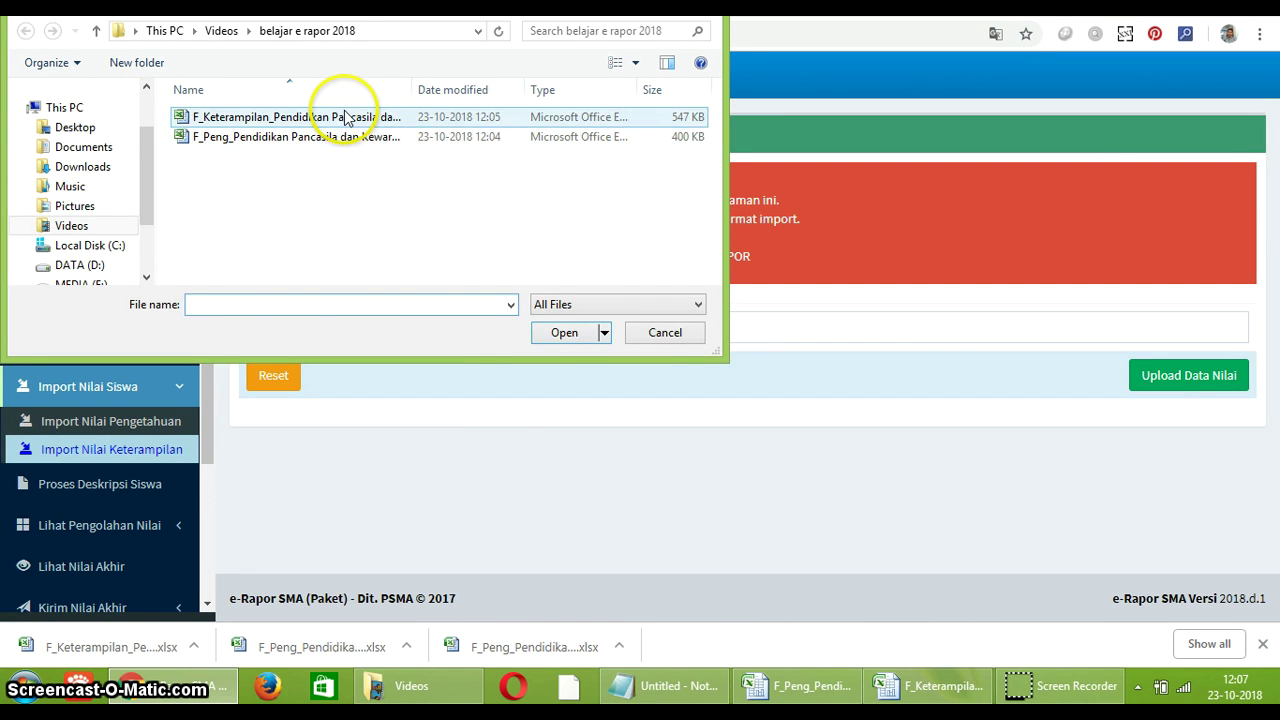
left_click(565, 333)
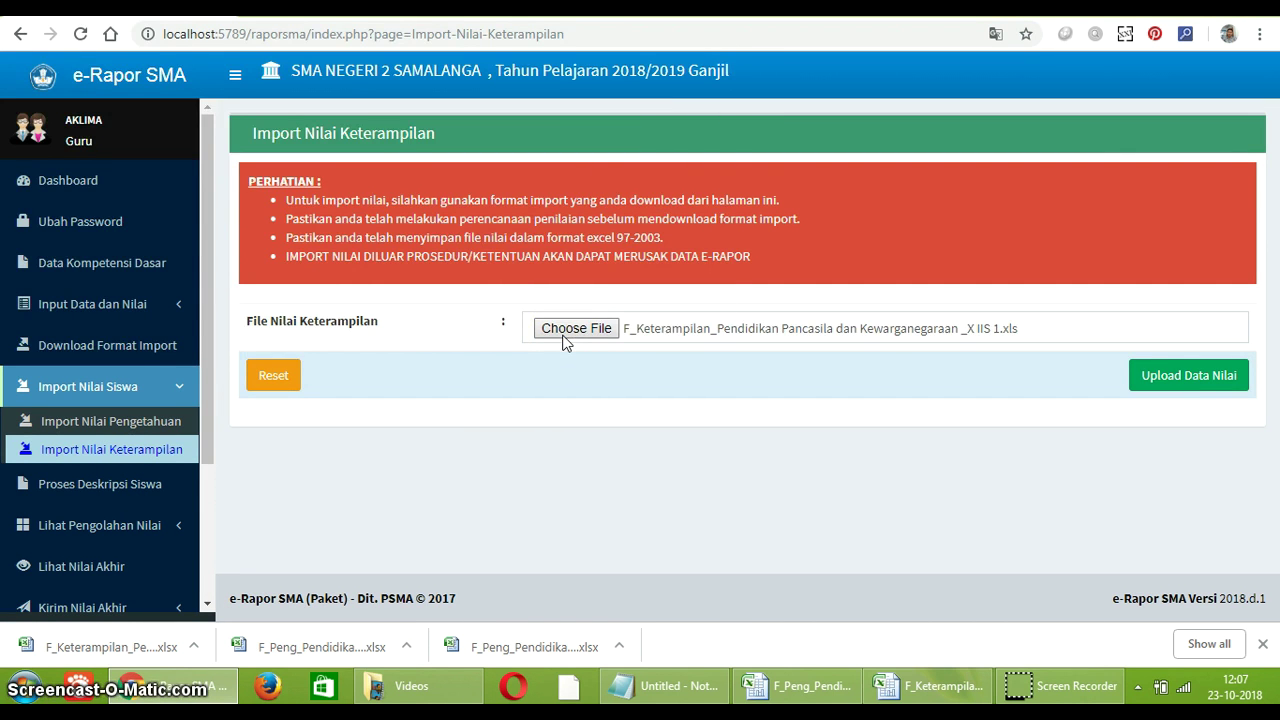
left_click(1233, 373)
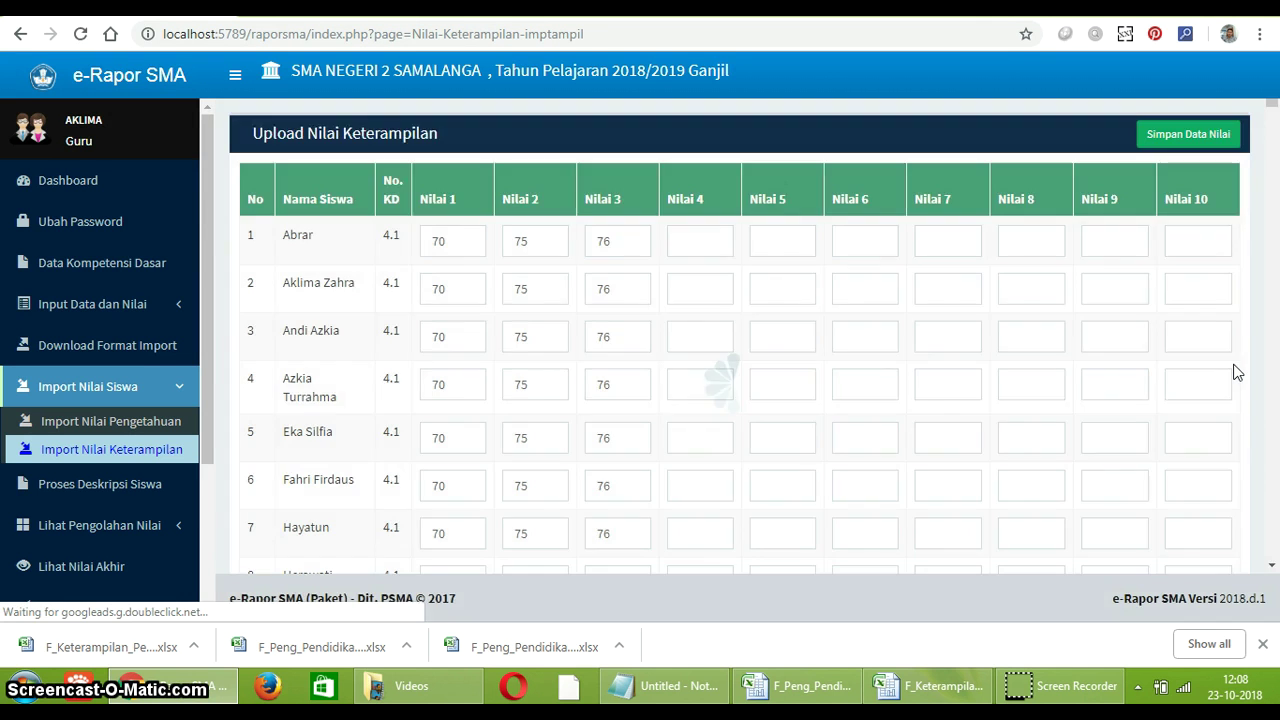
left_click(1196, 135)
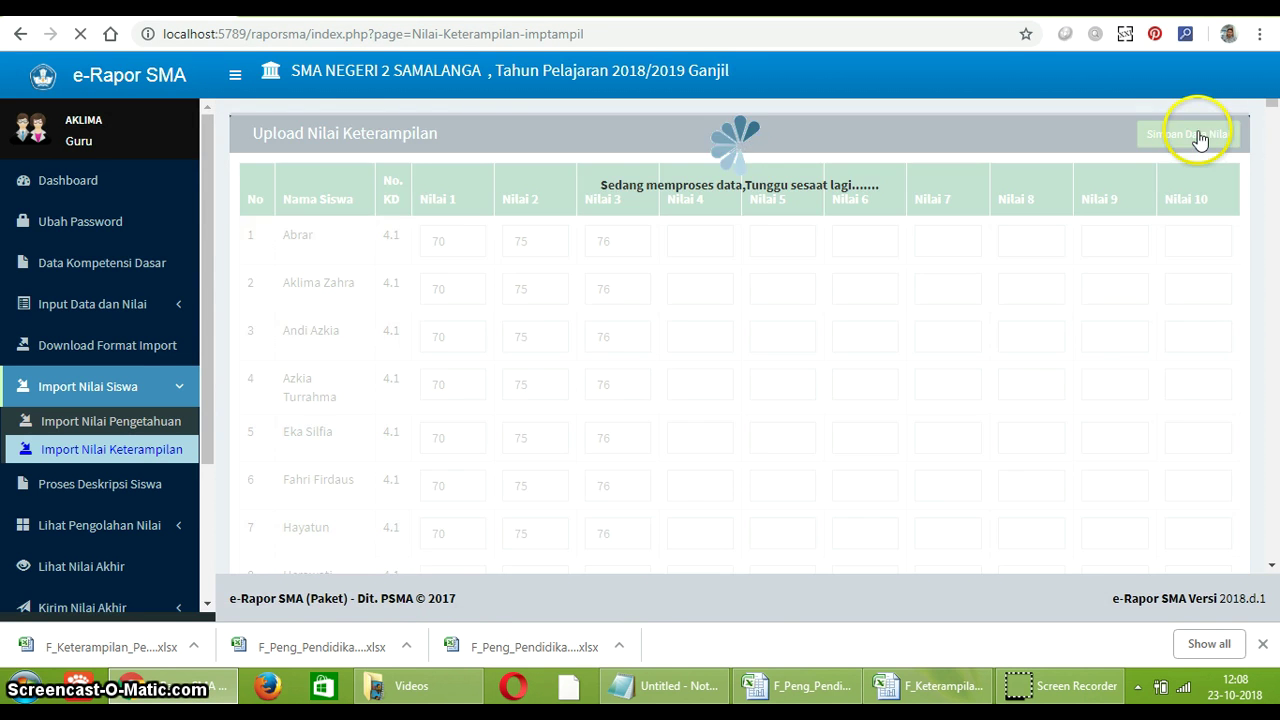
Step: Add stage 7, "proses deskiripsi siswa", to the list in Notepad
left_click(115, 64)
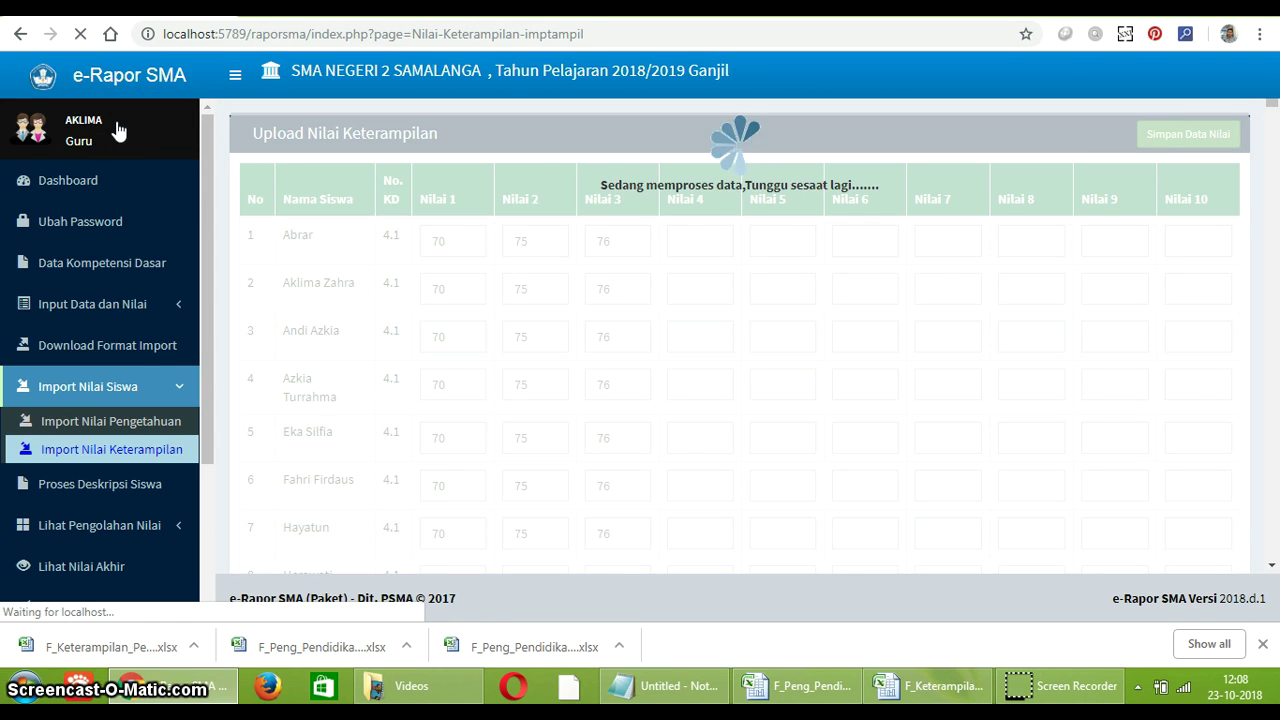
left_click(117, 150)
left_click(28, 66)
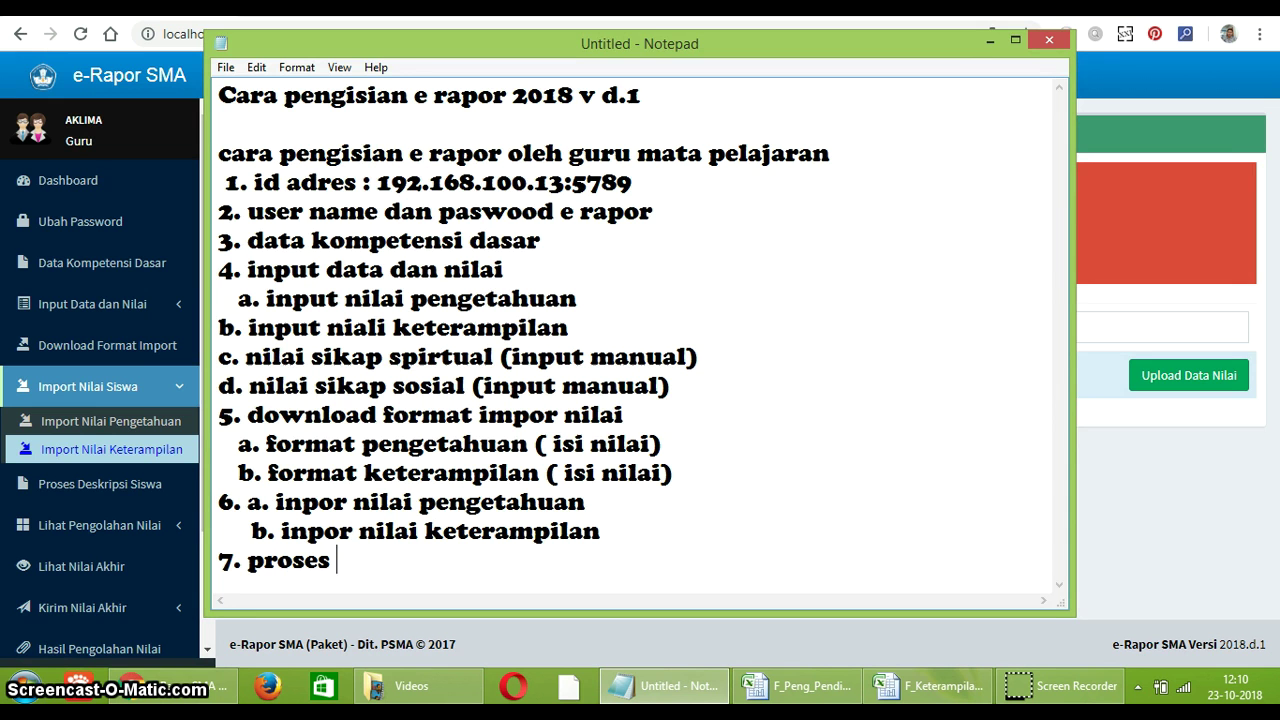
type("kiripsi siswa")
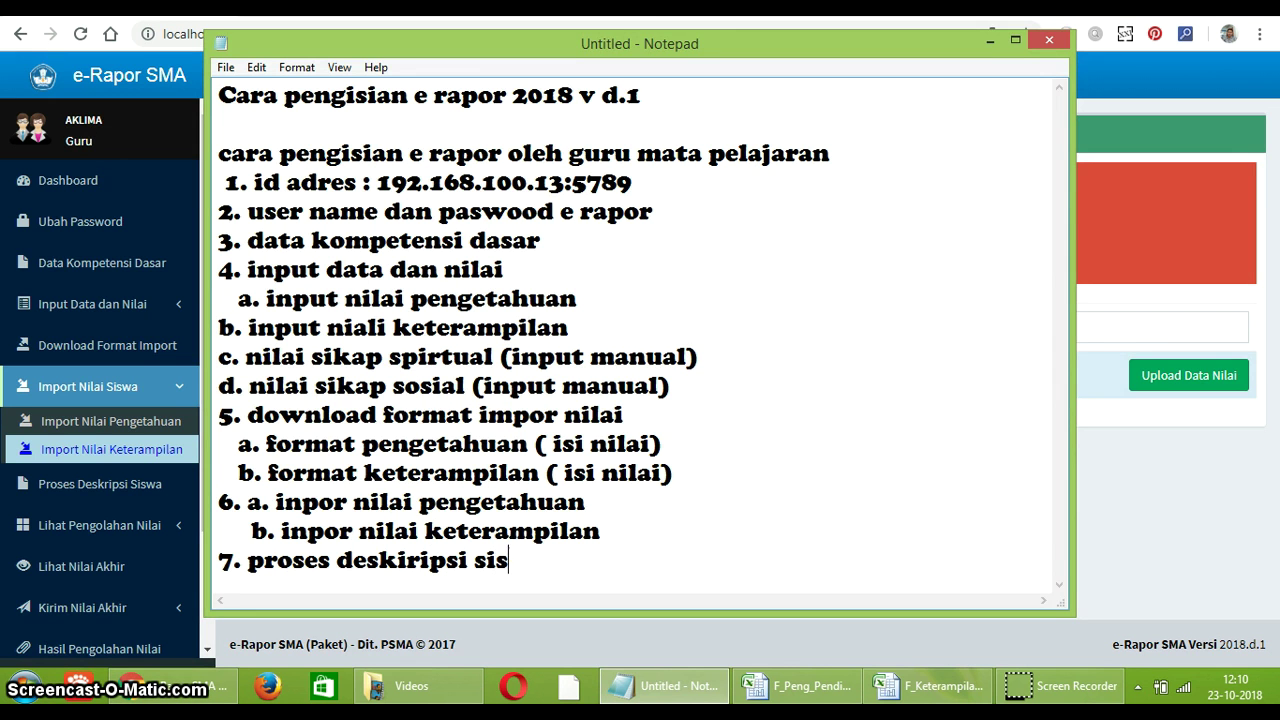
Step: In e-Rapor's Proses Deskripsi Siswa, select class X IIS 1, Pendidikan Pancasila dan Kewarganegaraan, Umum/Tanpa Sub Bidang and Semester 1
left_click(142, 488)
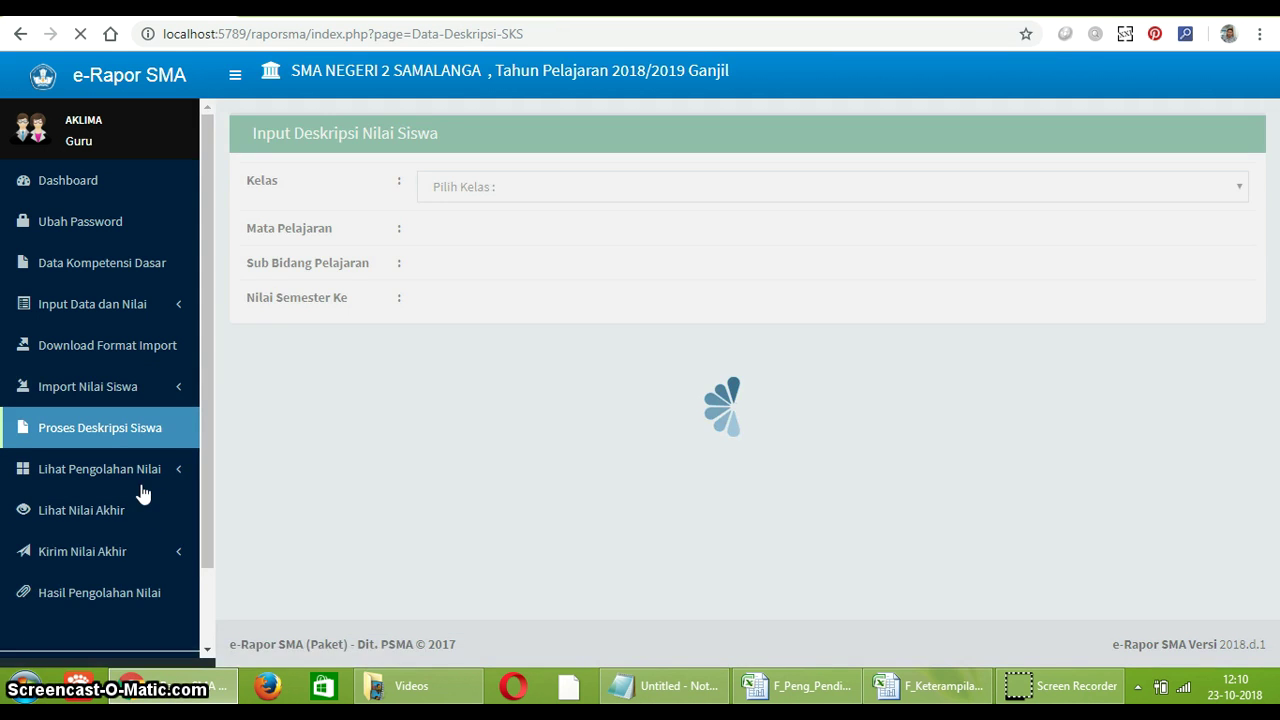
left_click(563, 196)
left_click(547, 236)
left_click(546, 242)
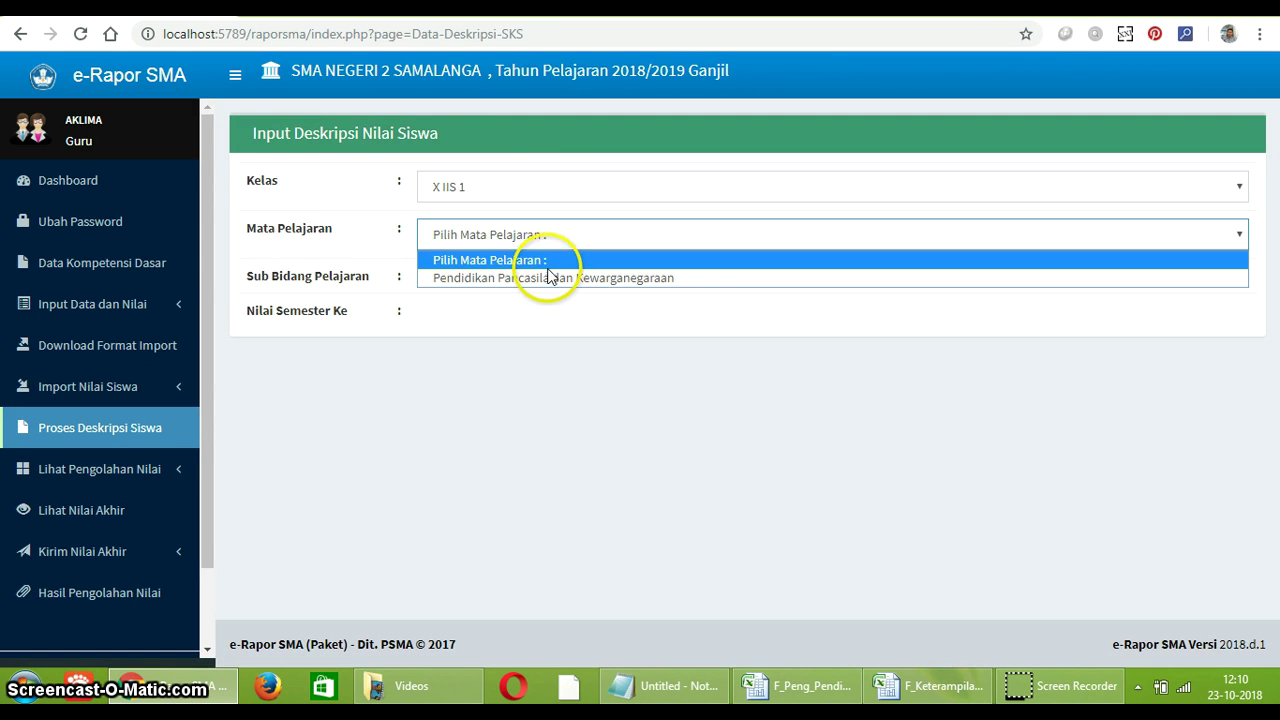
left_click(547, 279)
left_click(552, 285)
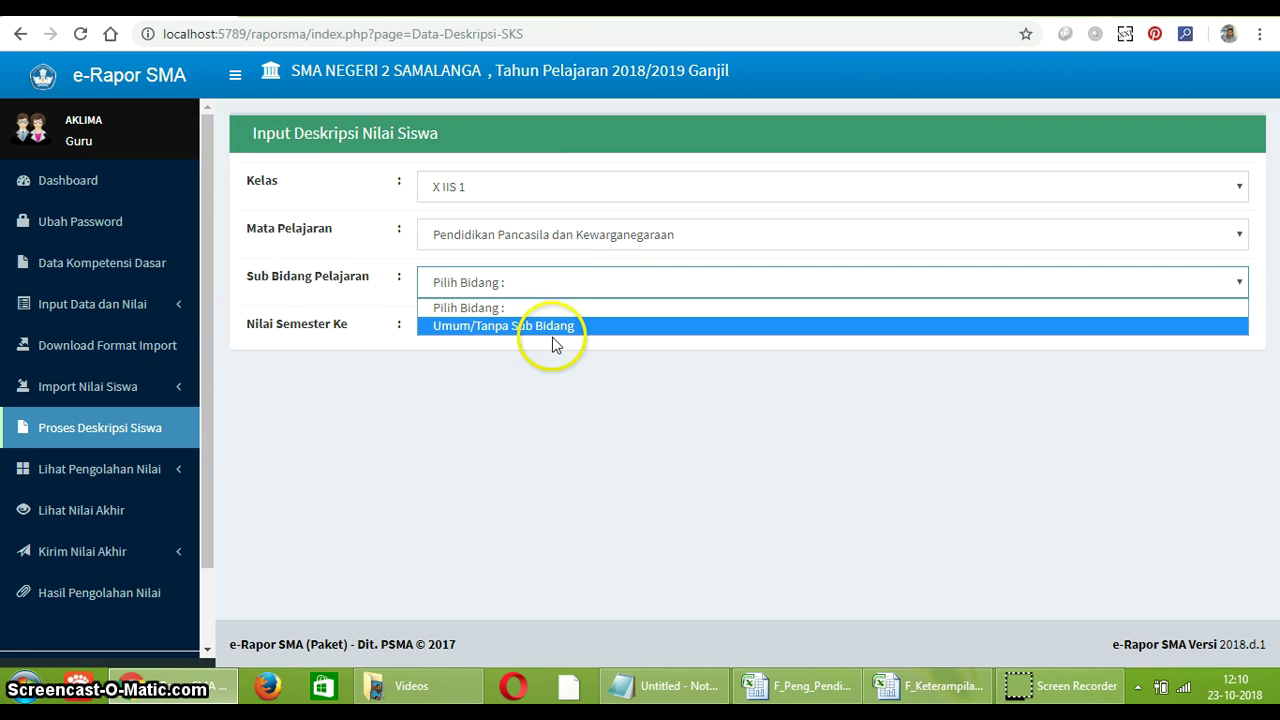
left_click(552, 326)
left_click(551, 330)
left_click(555, 376)
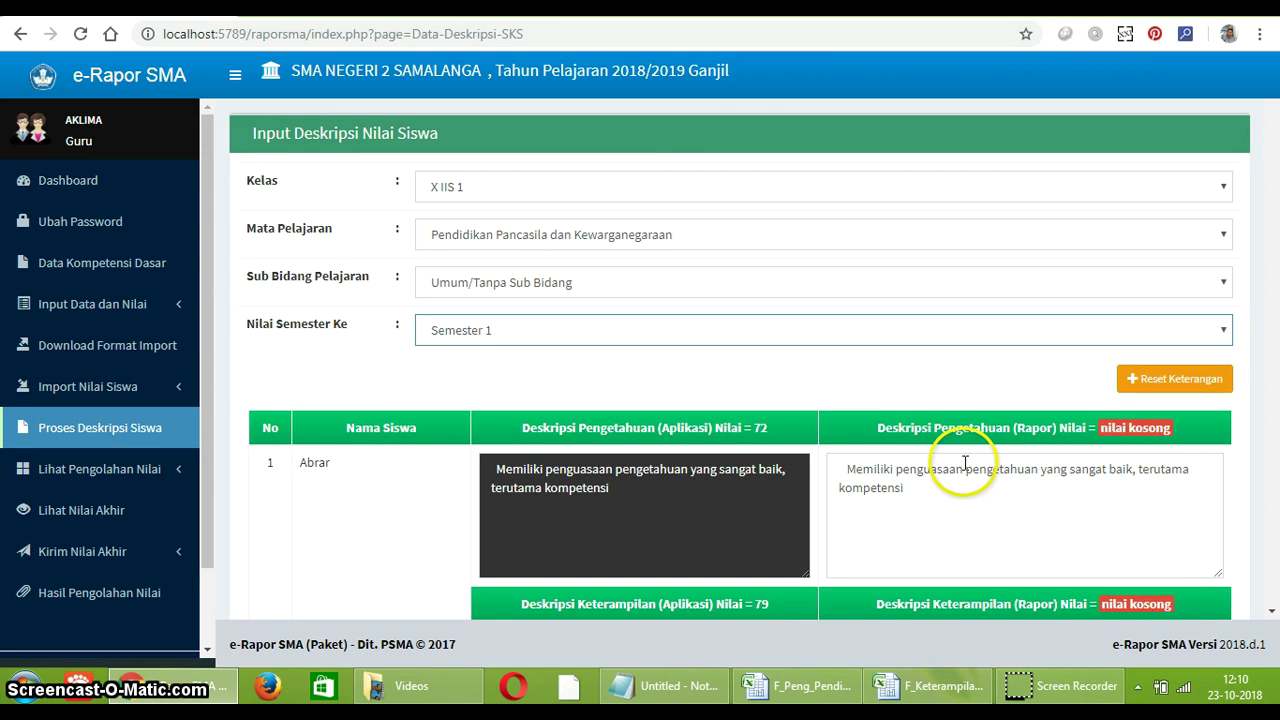
Step: Review the students' knowledge and skills descriptions and run Reset Keterangan for the class
scroll(1112, 460, "down", 15)
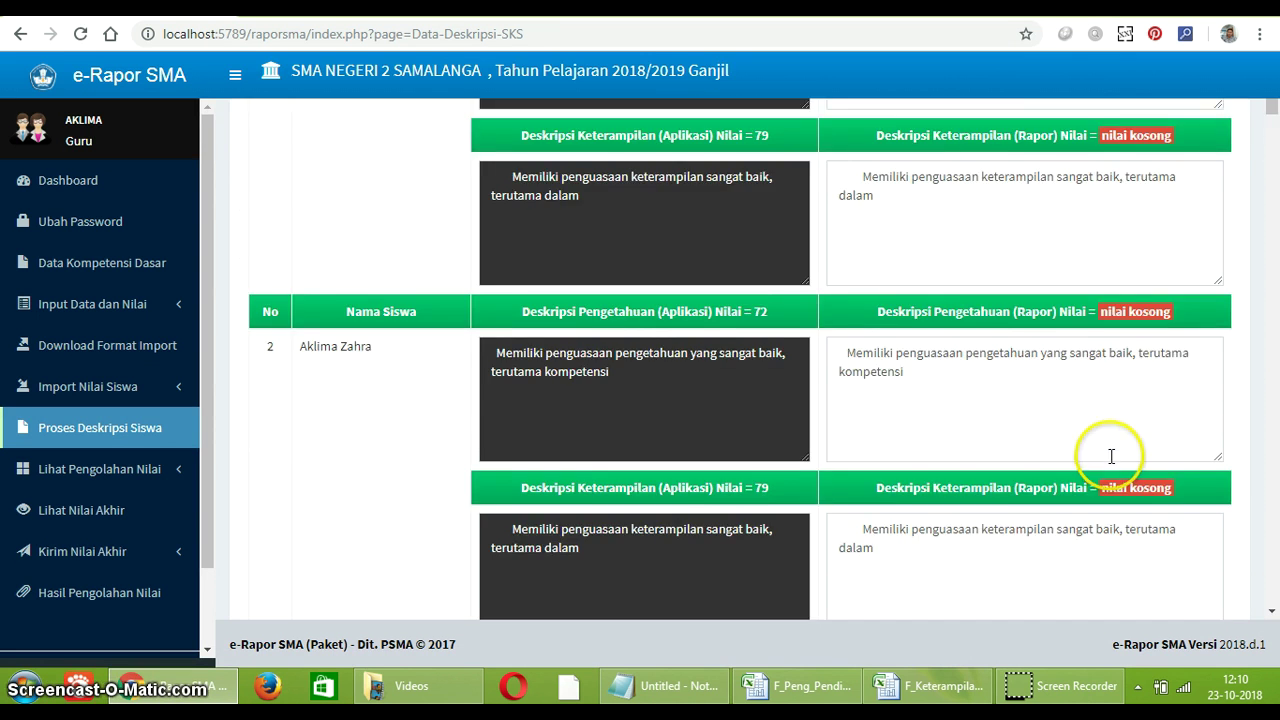
scroll(1099, 483, "down", 5)
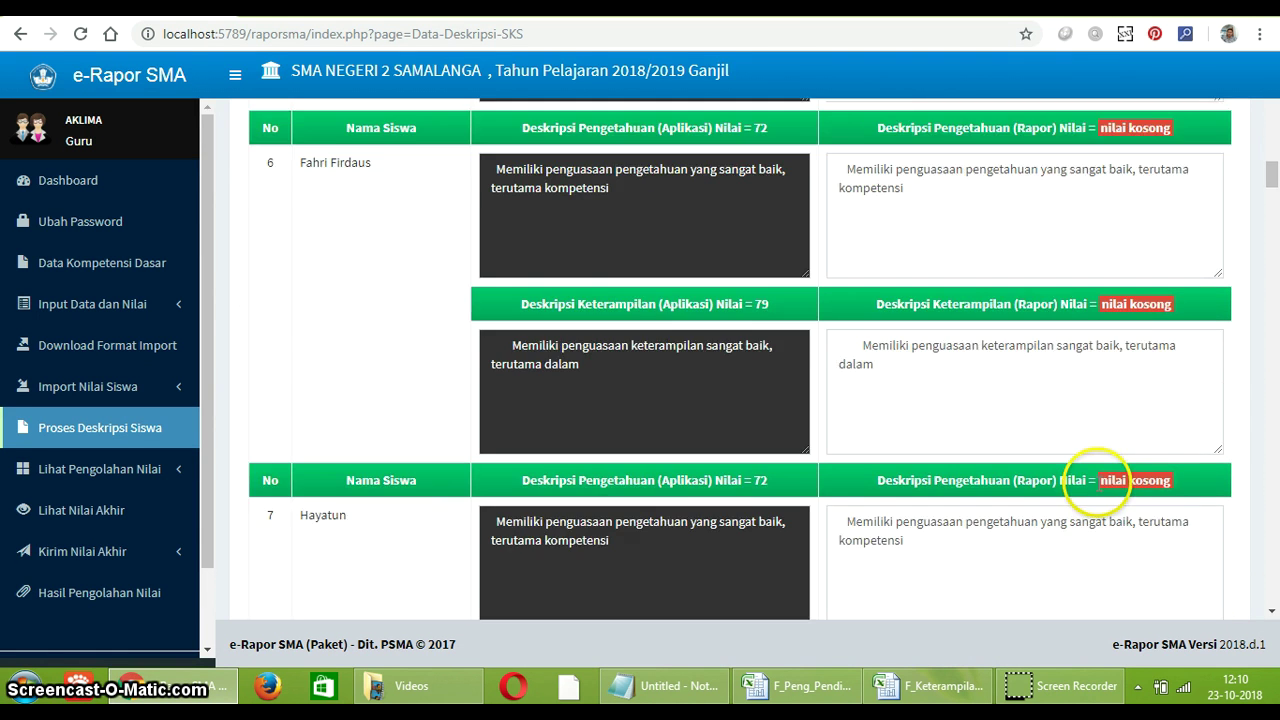
scroll(1099, 483, "down", 10)
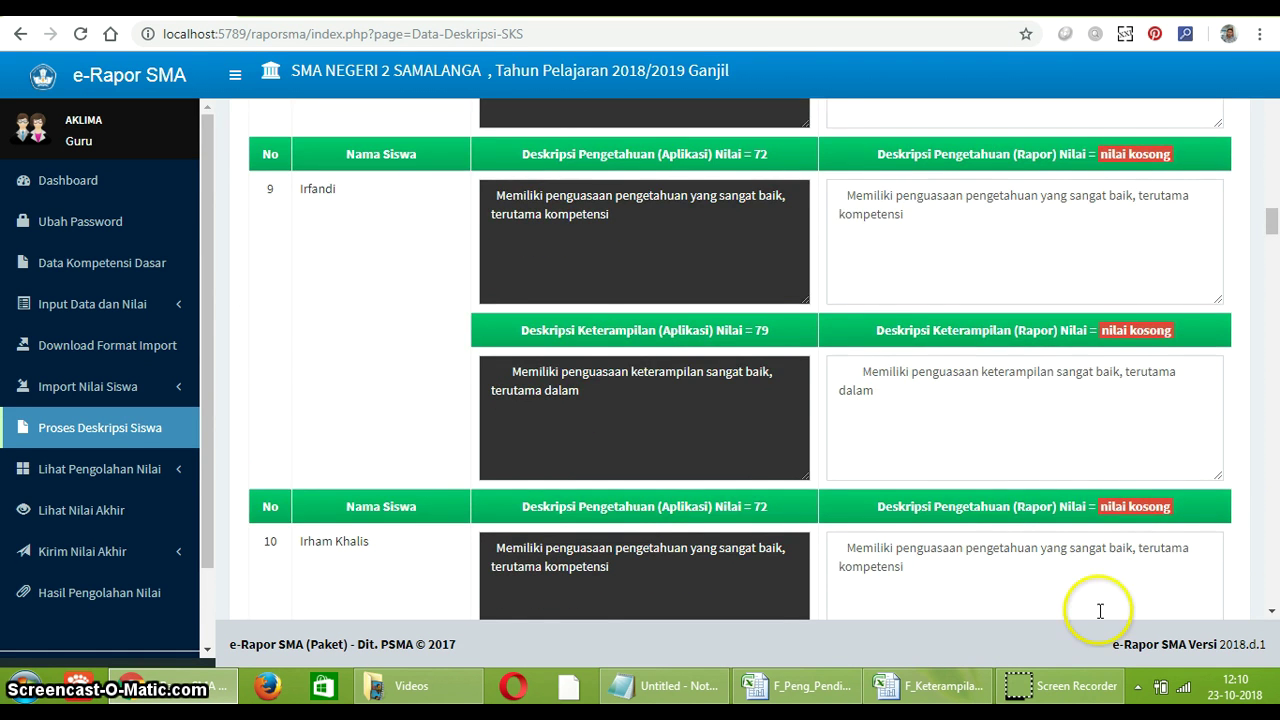
scroll(1114, 522, "down", 6)
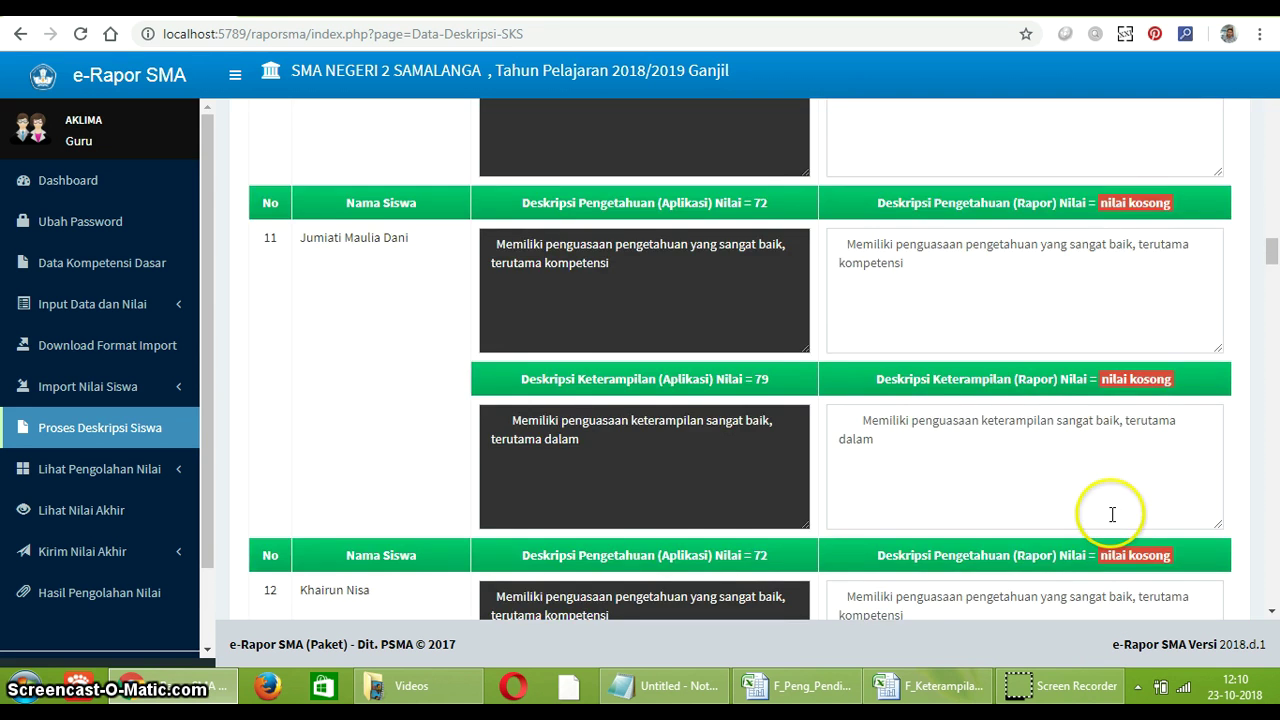
scroll(1110, 510, "up", 6)
scroll(1108, 508, "up", 20)
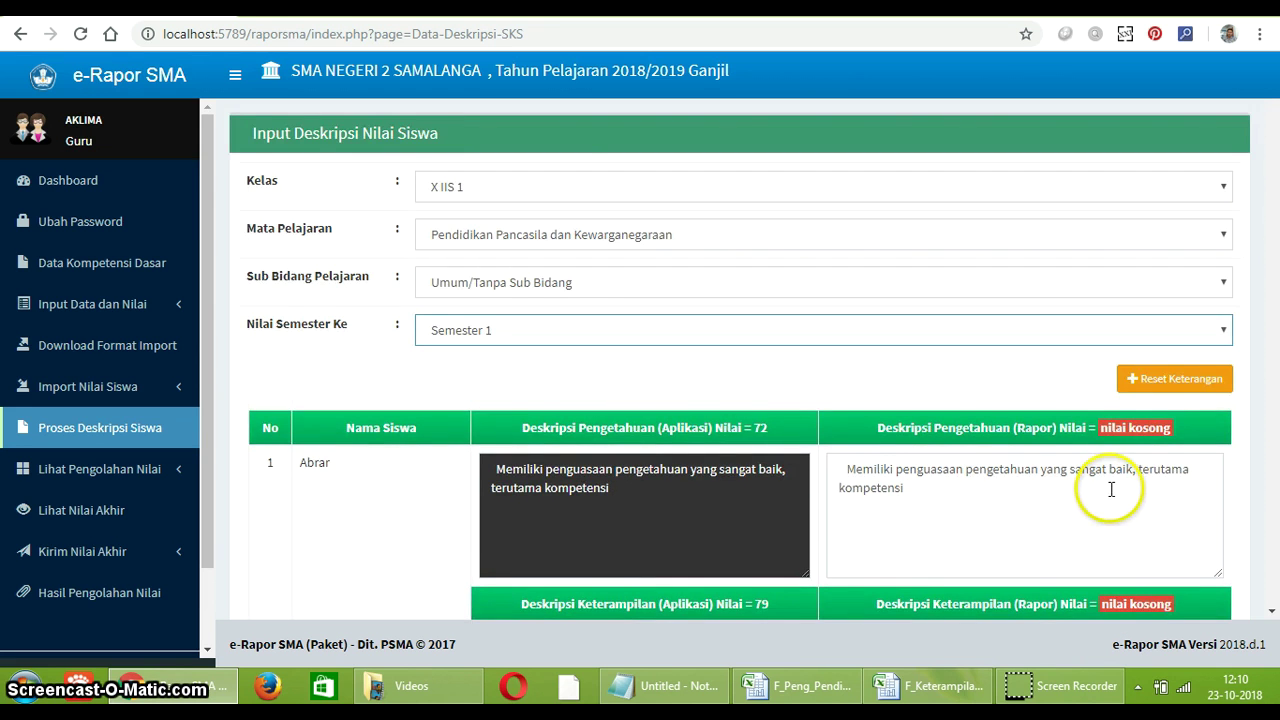
left_click(1158, 385)
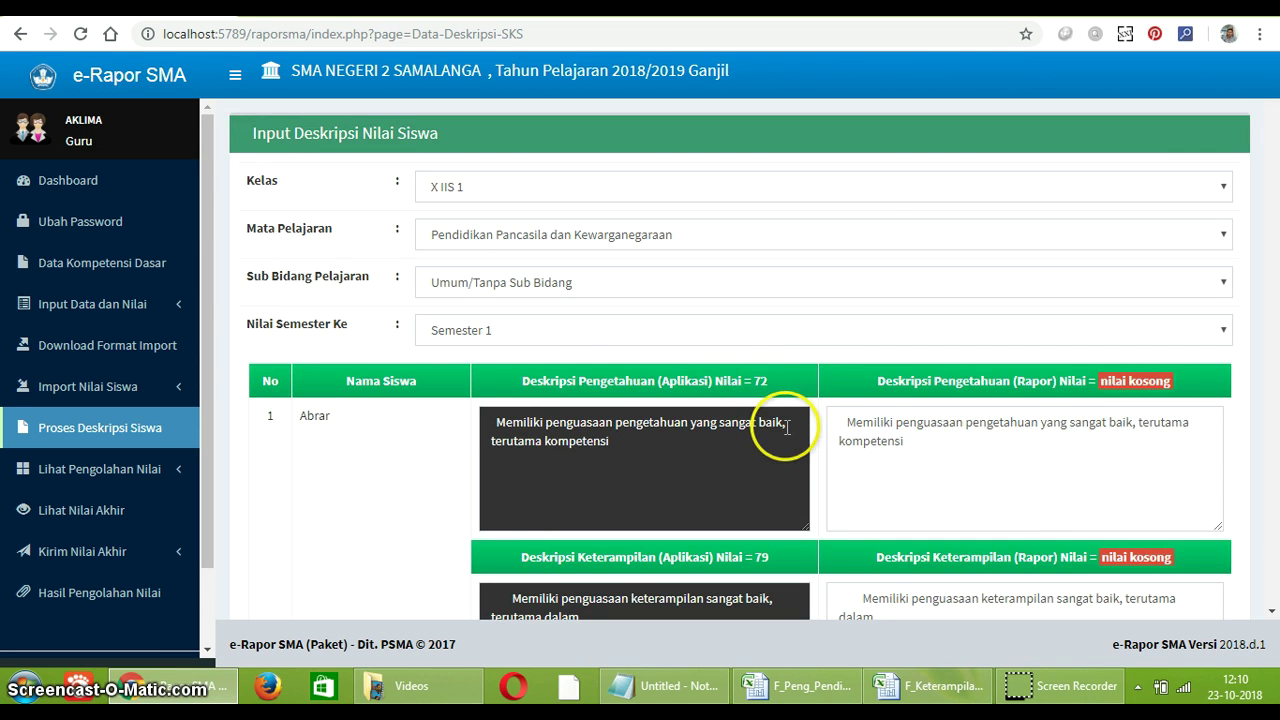
Step: Review the knowledge and skills descriptions of all students in X IIS 1 and save them
scroll(792, 437, "down", 15)
scroll(752, 450, "up", 15)
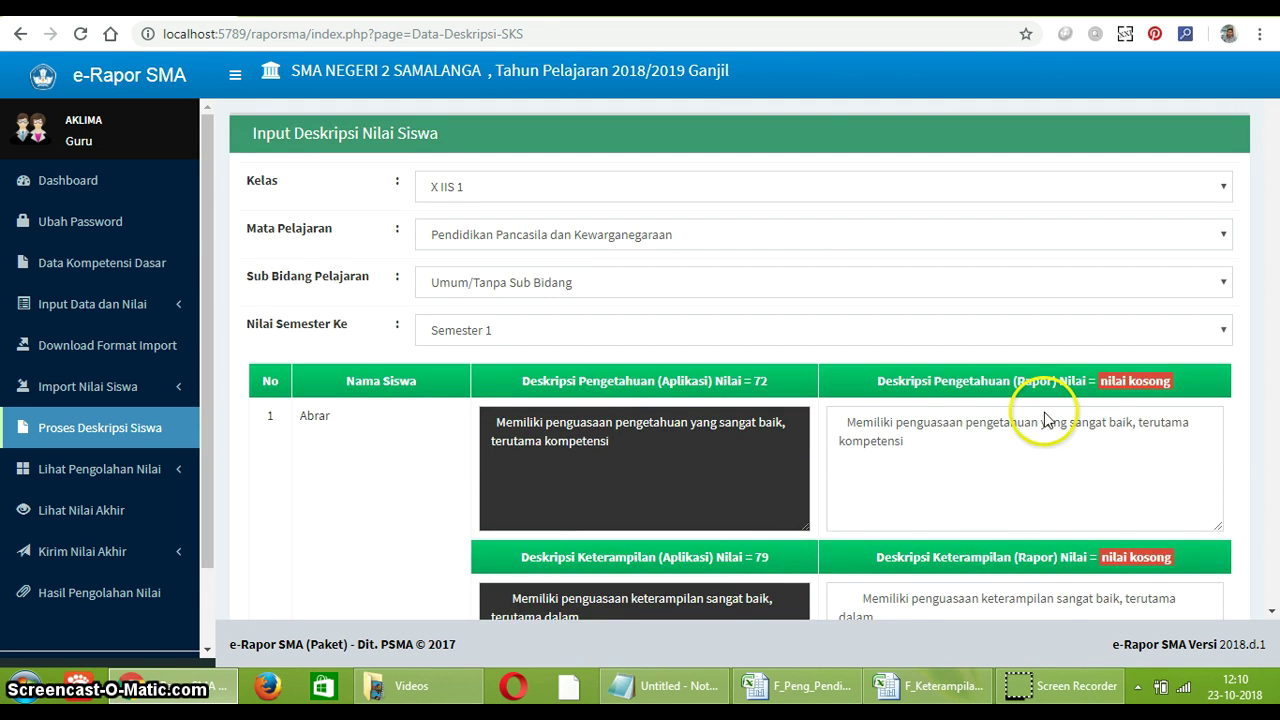
scroll(650, 464, "down", 20)
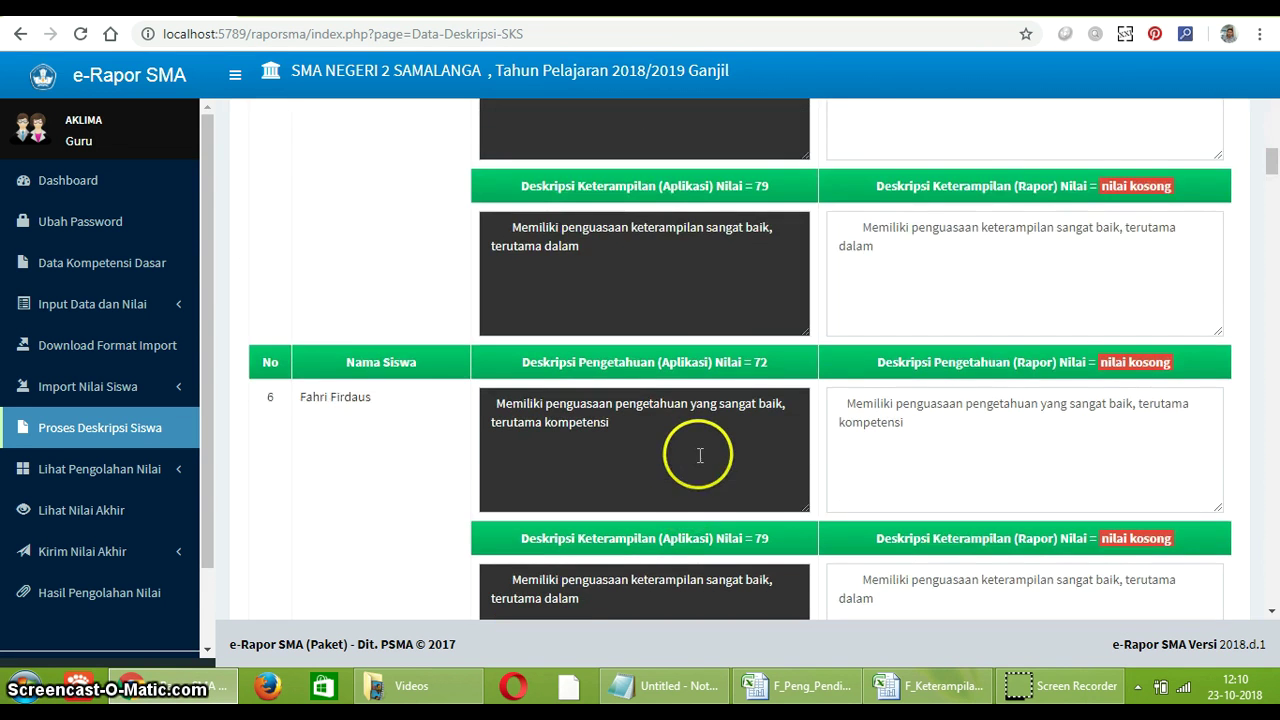
scroll(700, 455, "down", 10)
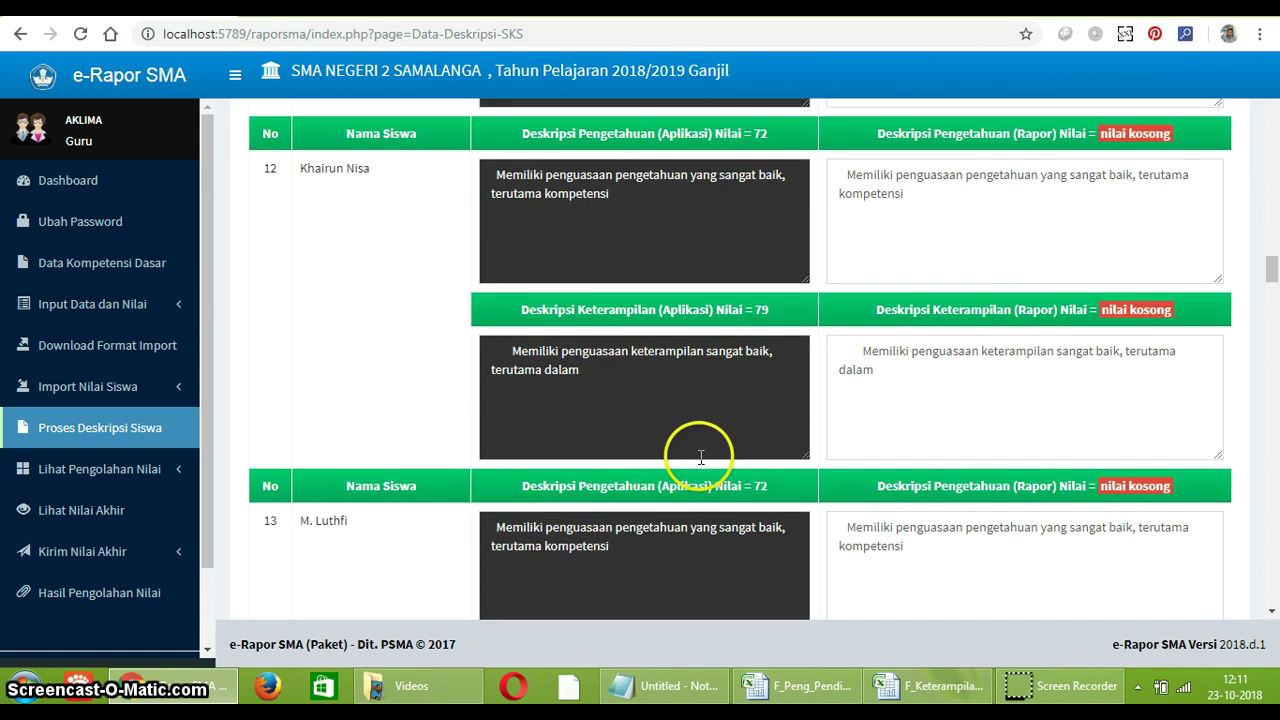
scroll(703, 472, "down", 20)
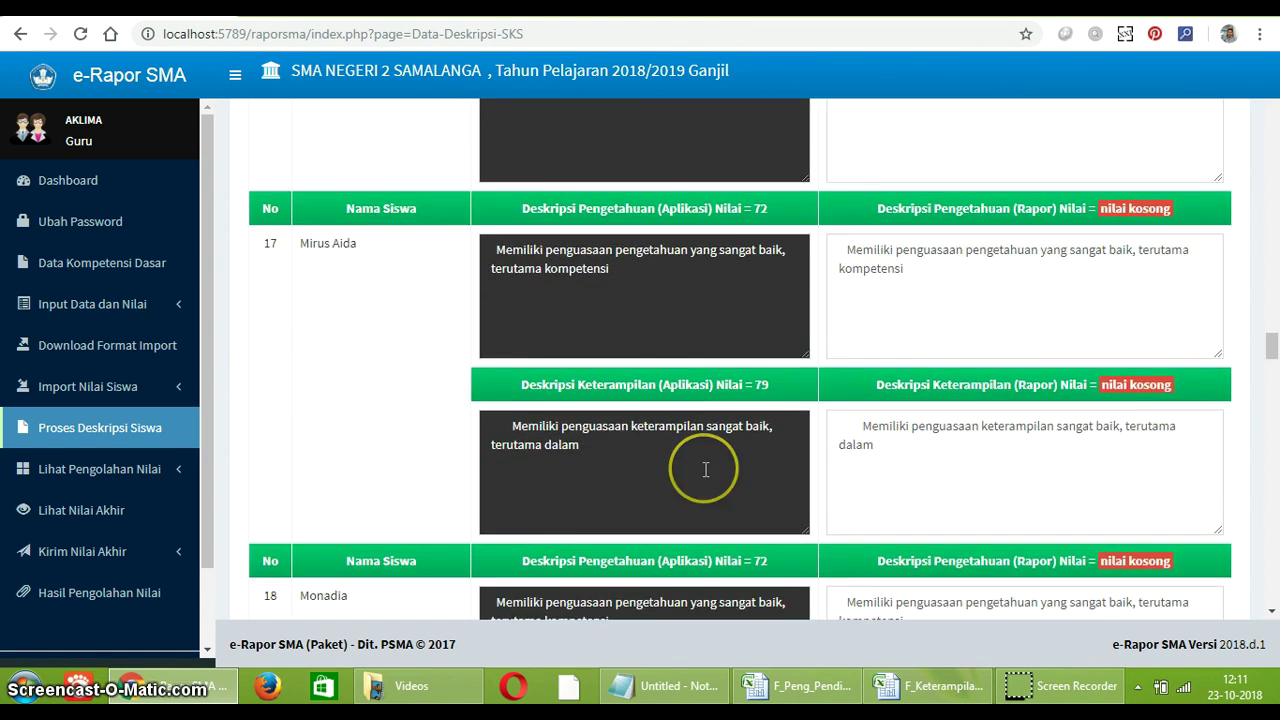
scroll(705, 469, "down", 13)
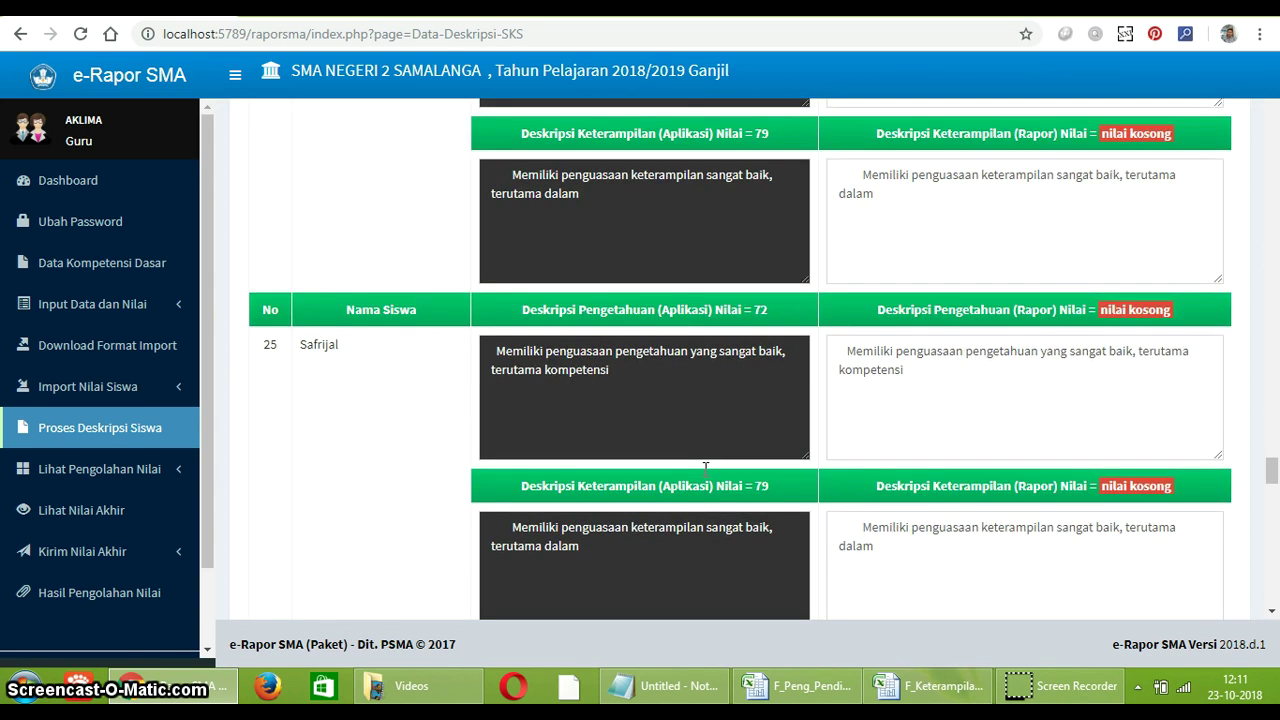
scroll(705, 466, "down", 5)
left_click(1273, 550)
left_click_drag(1273, 530, 1270, 590)
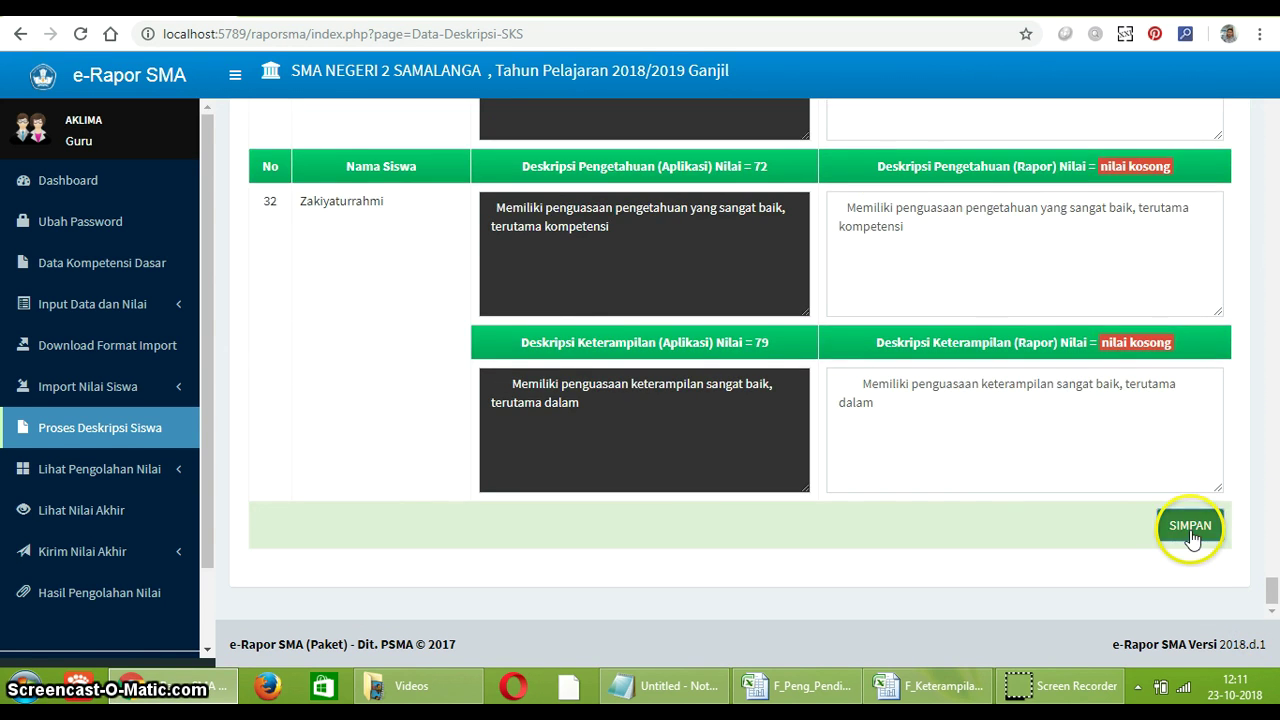
left_click(1190, 527)
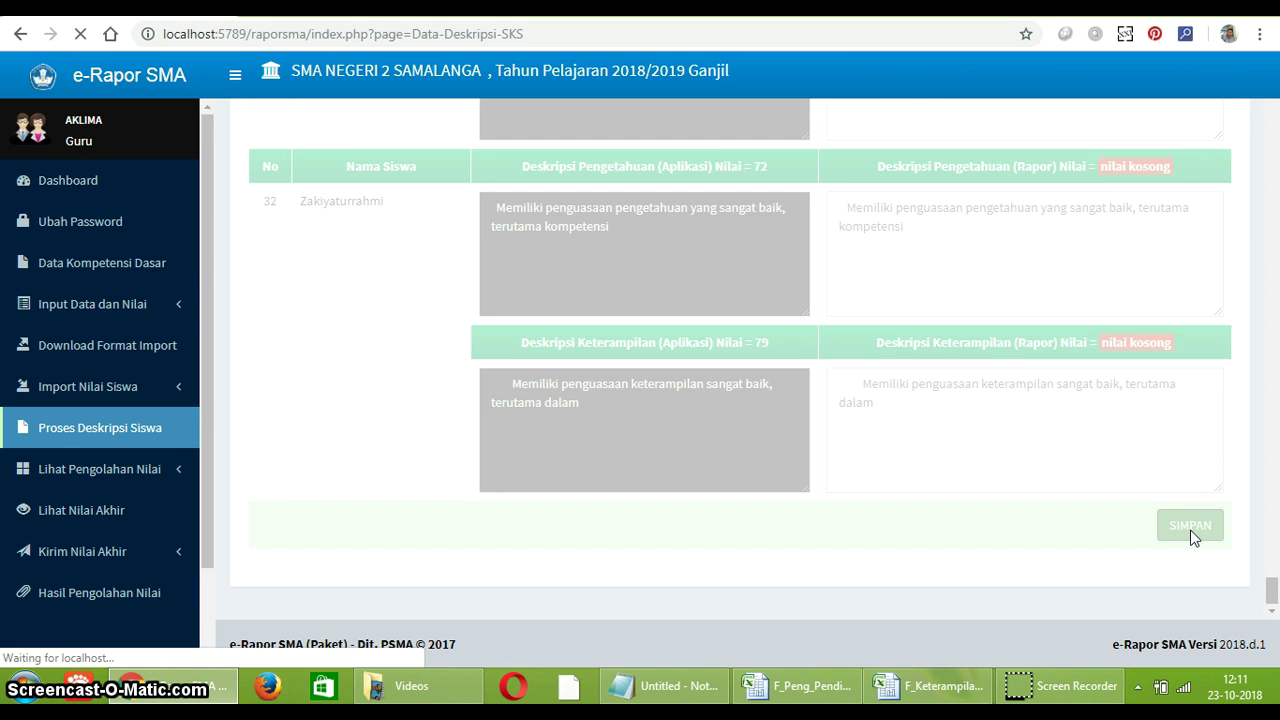
key("Return")
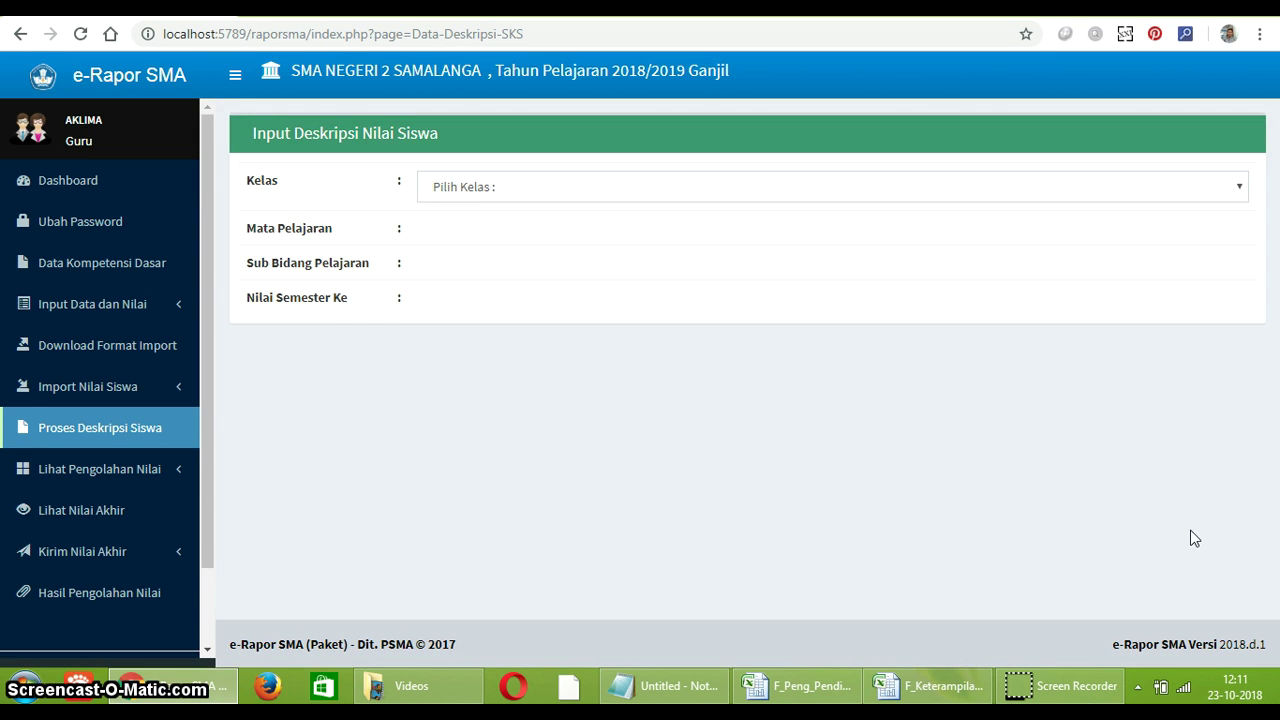
Step: Reload the saved descriptions for X IIS 1, Pendidikan Pancasila dan Kewarganegaraan, Umum/Tanpa Sub Bidang, Semester 1, and check the first students' entries
left_click(467, 200)
left_click(466, 229)
left_click(467, 243)
left_click(469, 276)
left_click(477, 285)
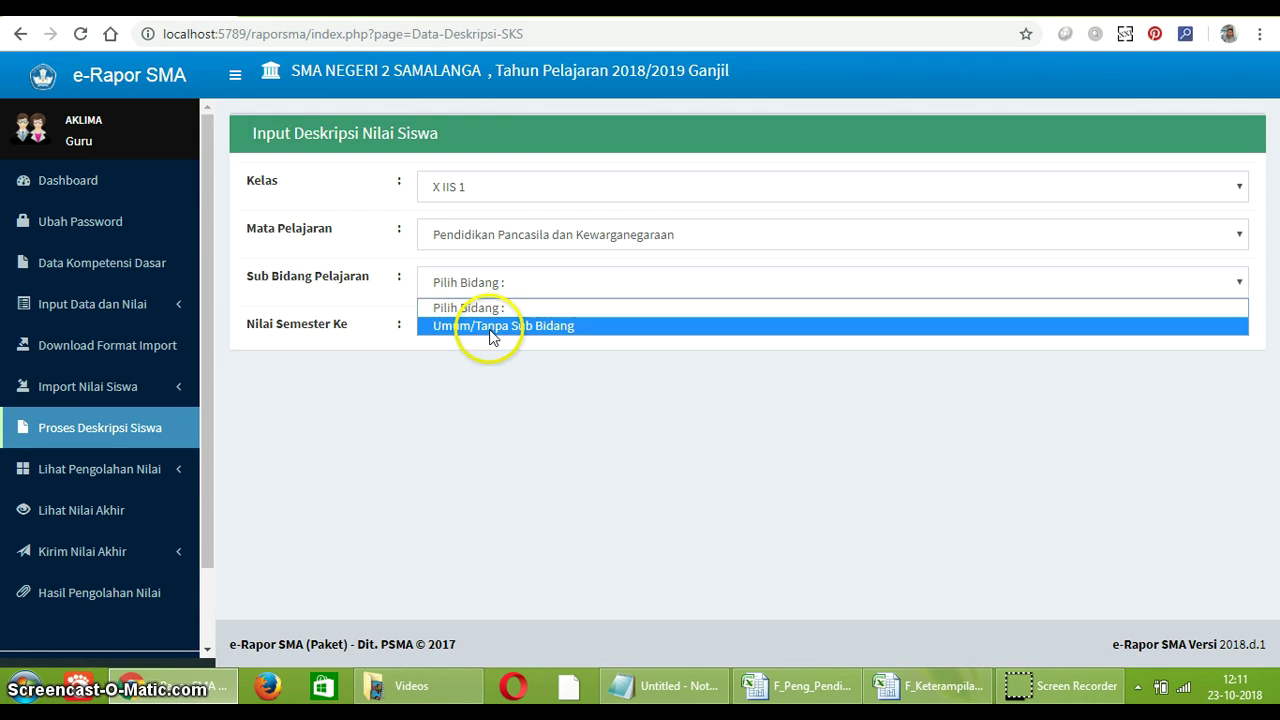
left_click(490, 326)
left_click(491, 333)
left_click(503, 376)
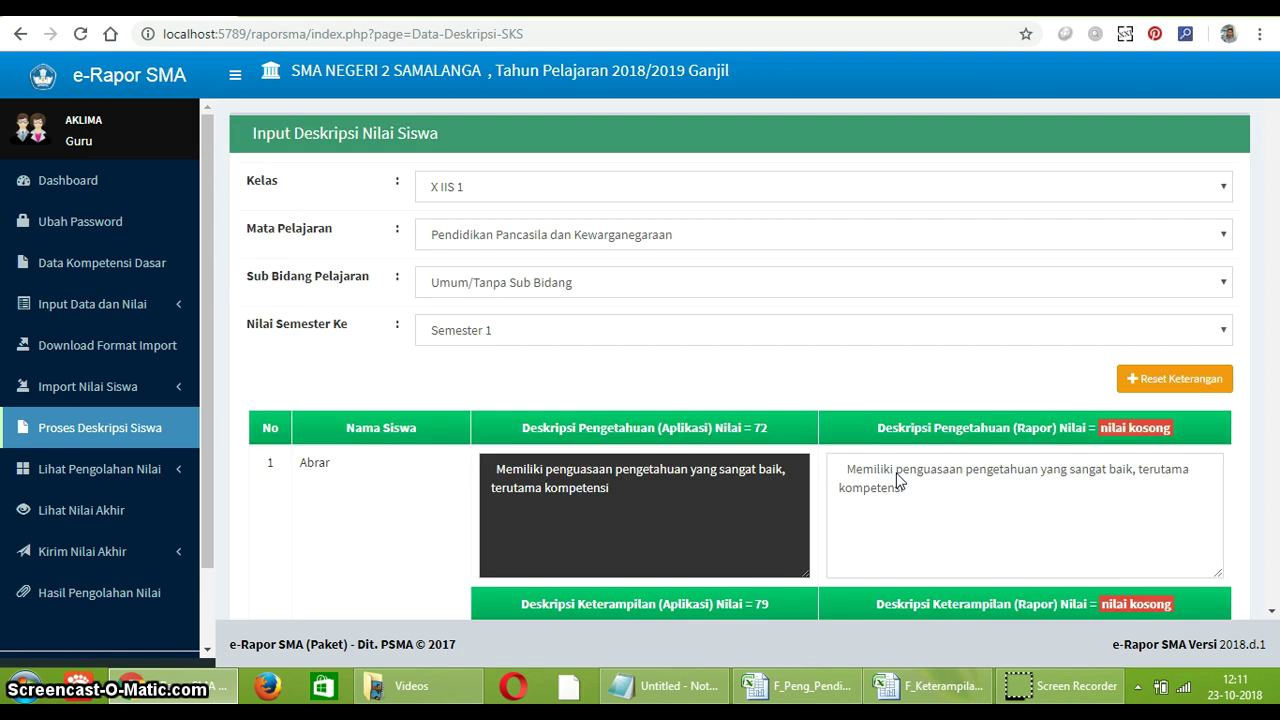
scroll(1100, 455, "down", 4)
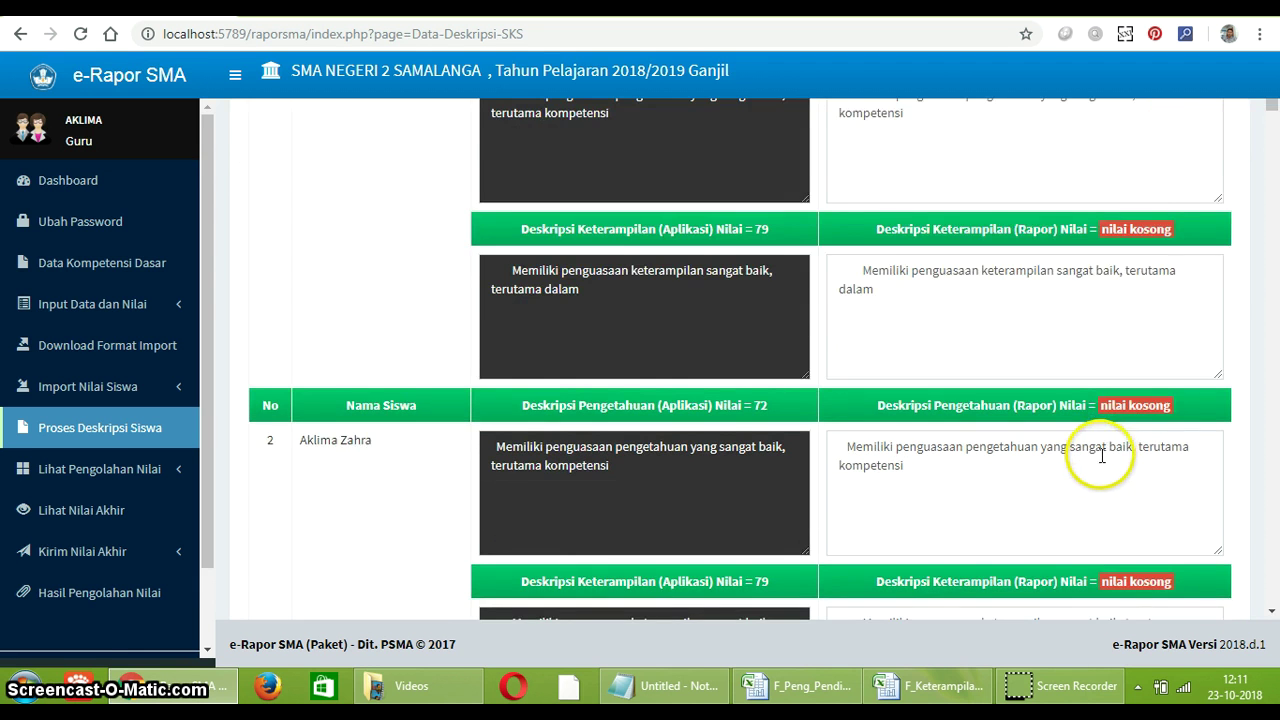
scroll(1097, 471, "up", 4)
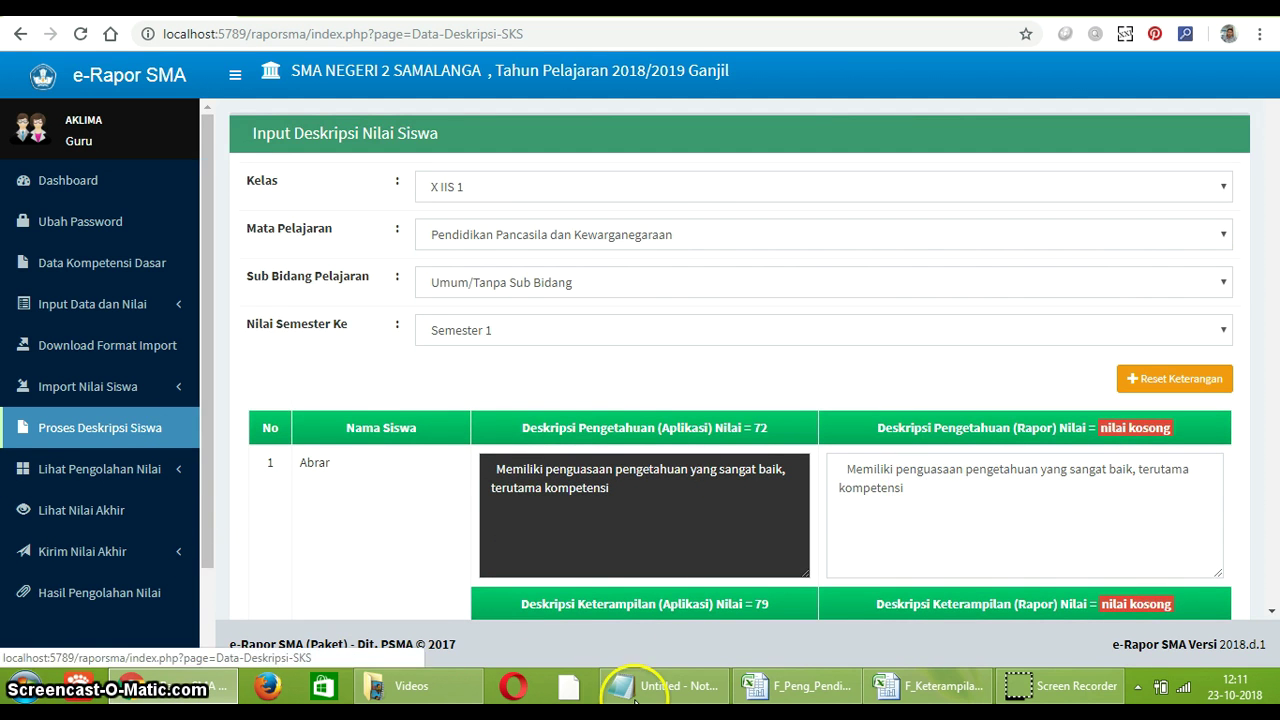
Step: Add stage 8, "lihat pengolahan nilai", to the list in Notepad and minimize the note
left_click(750, 689)
left_click(676, 690)
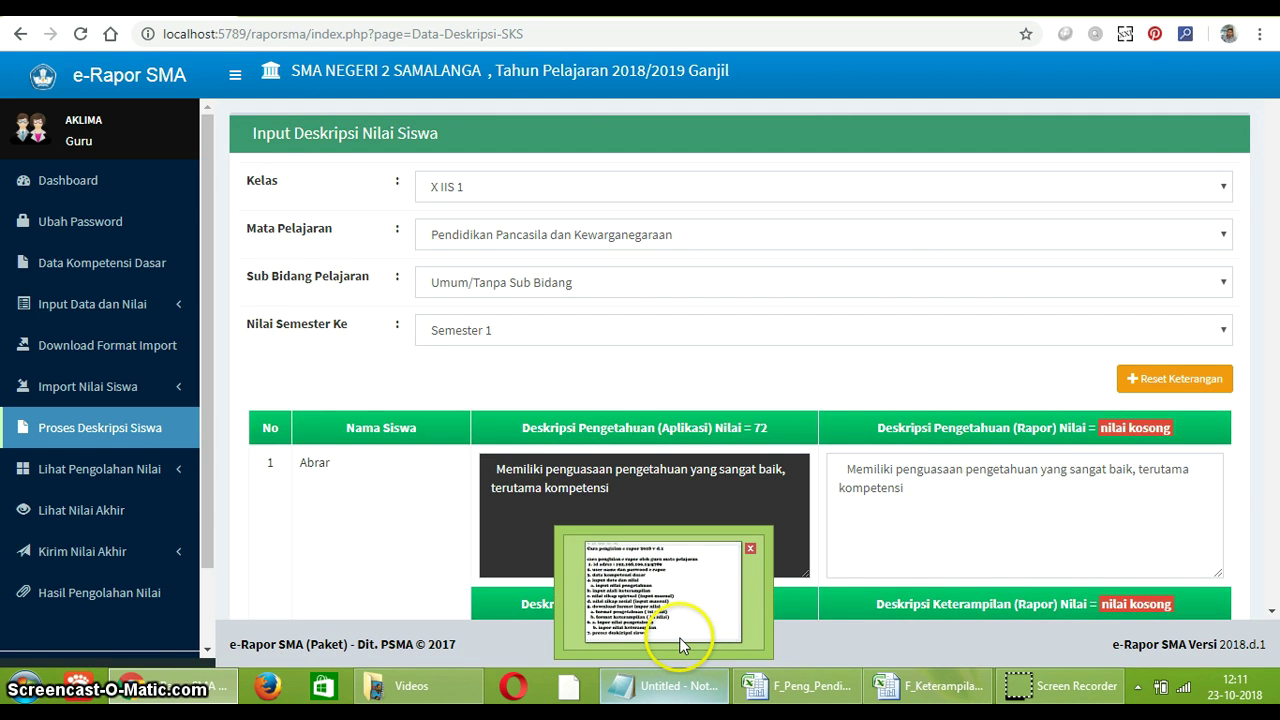
left_click(240, 483)
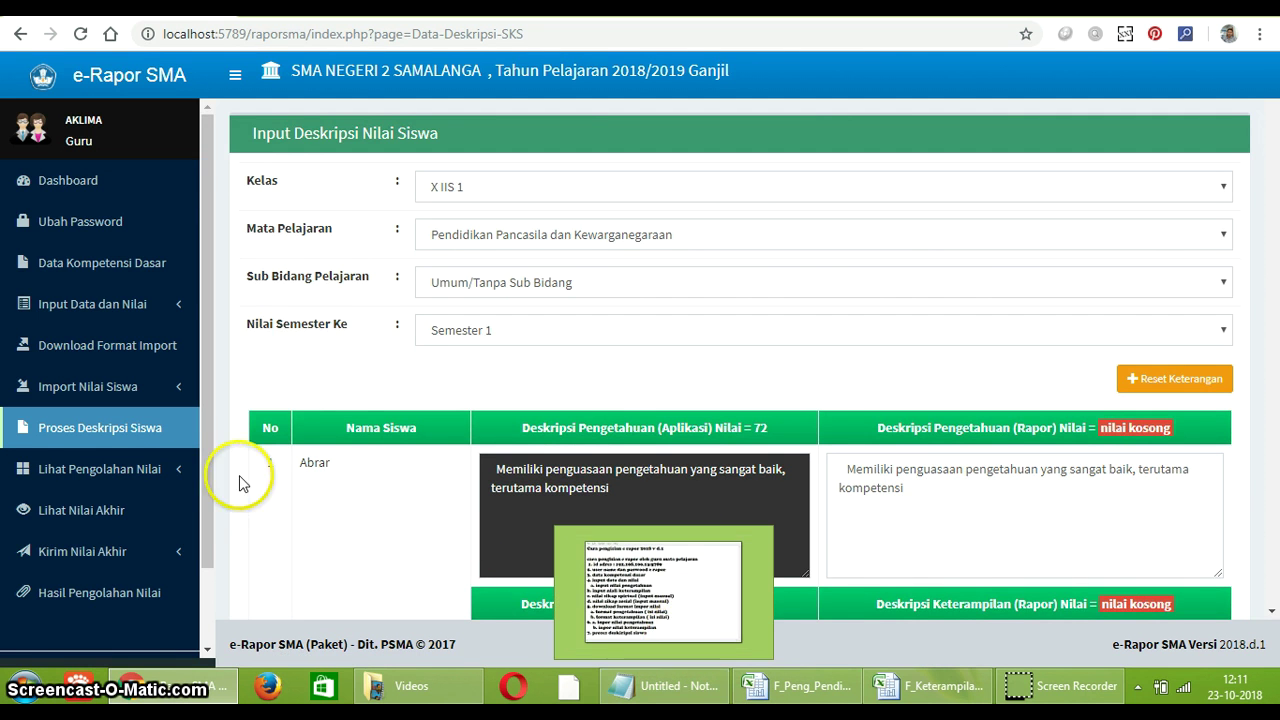
left_click(686, 678)
key("Return")
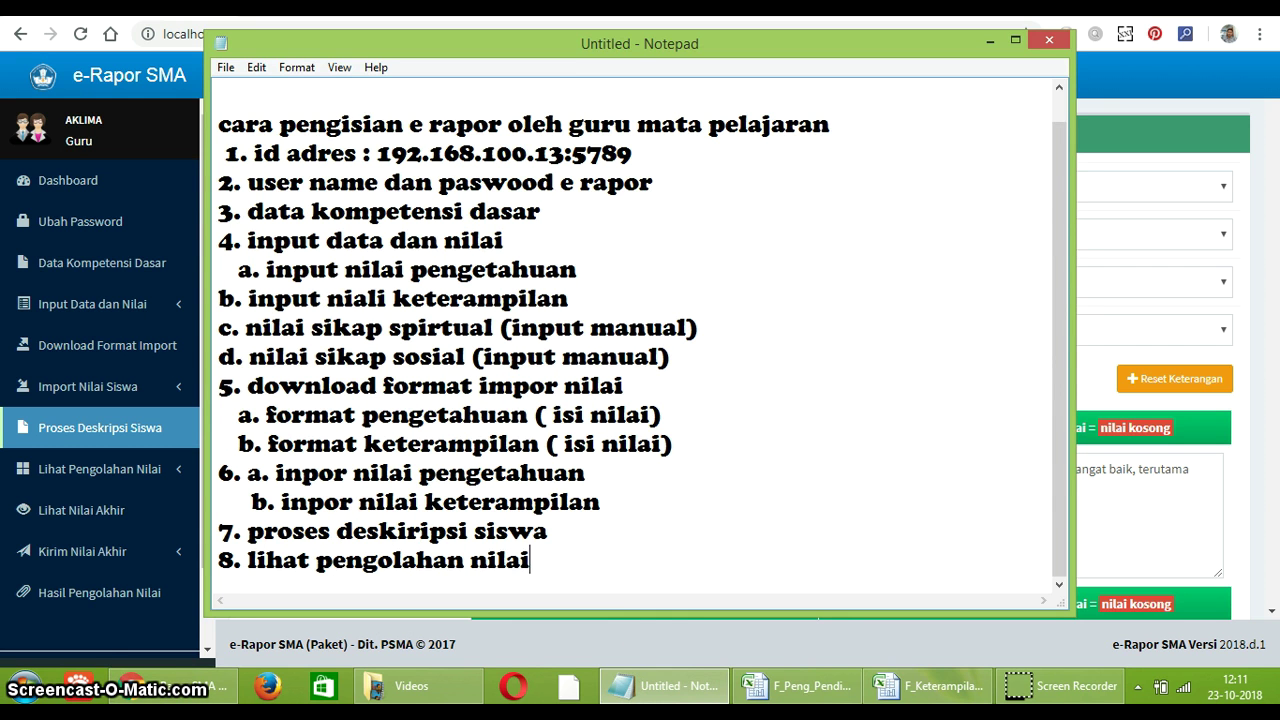
left_click(990, 42)
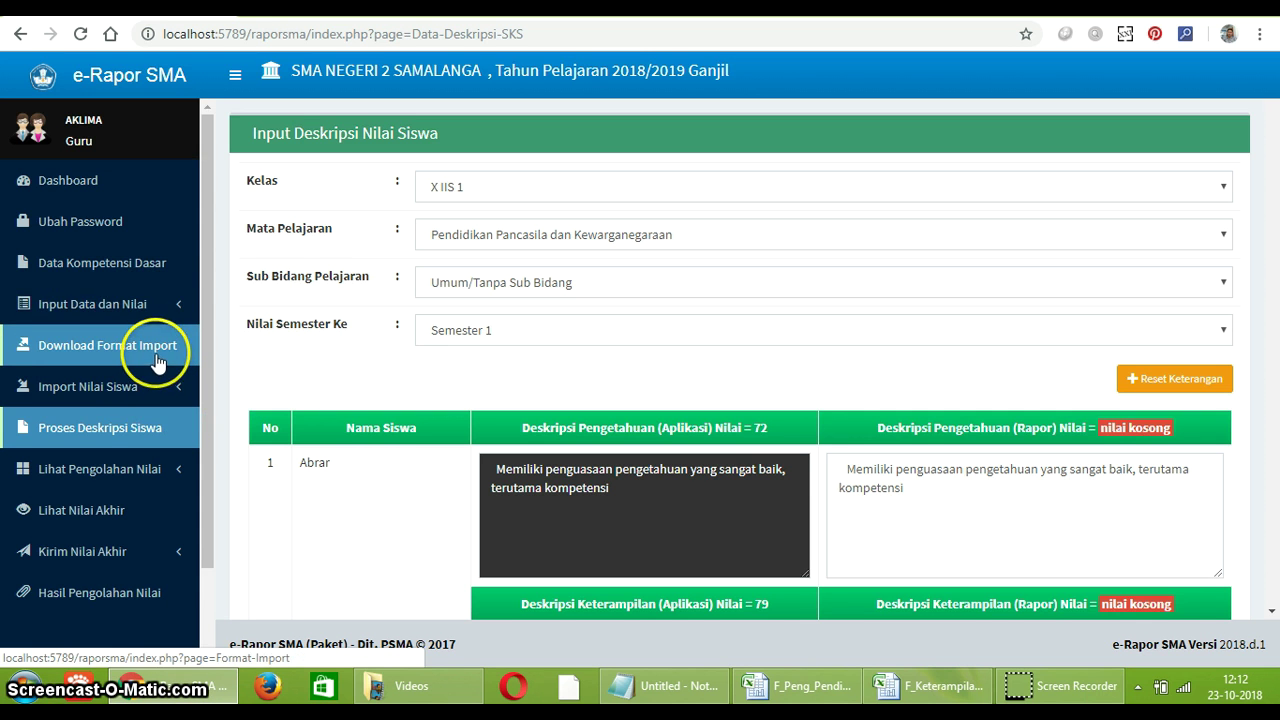
Step: In e-Rapor, open the Nilai Pengetahuan page under Lihat Pengolahan Nilai
left_click(163, 304)
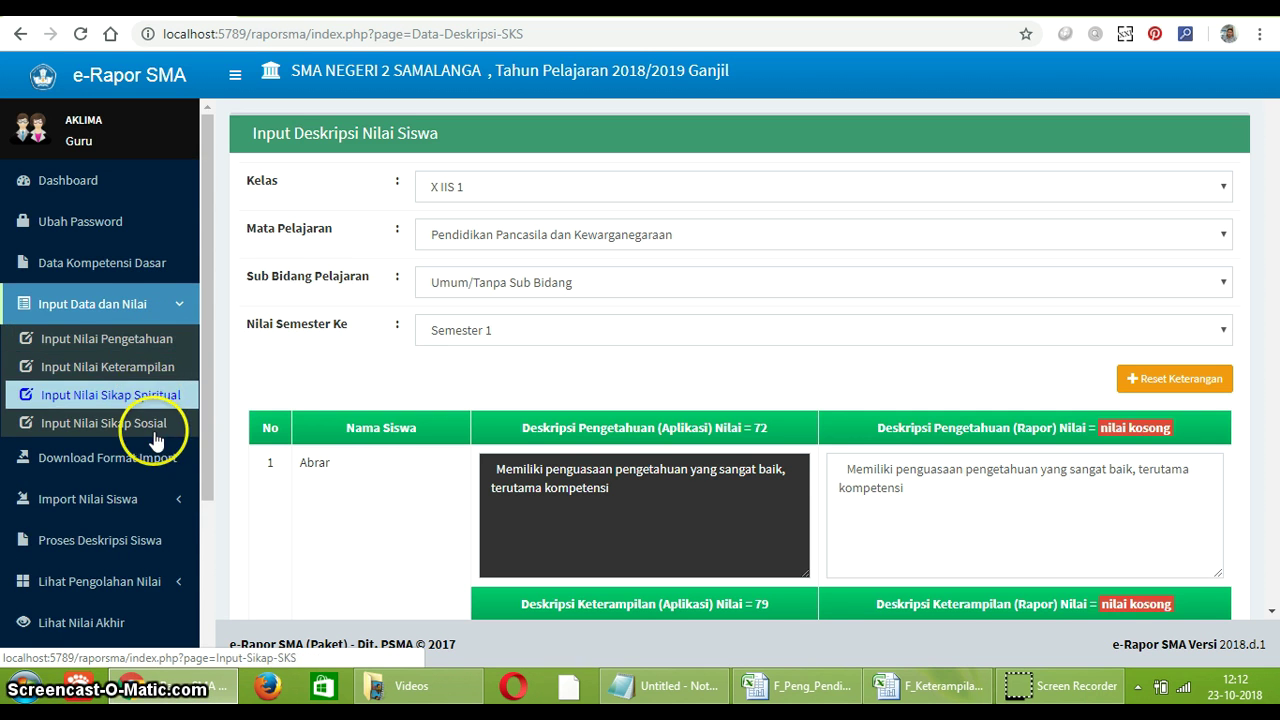
scroll(163, 530, "down", 1)
scroll(163, 491, "down", 1)
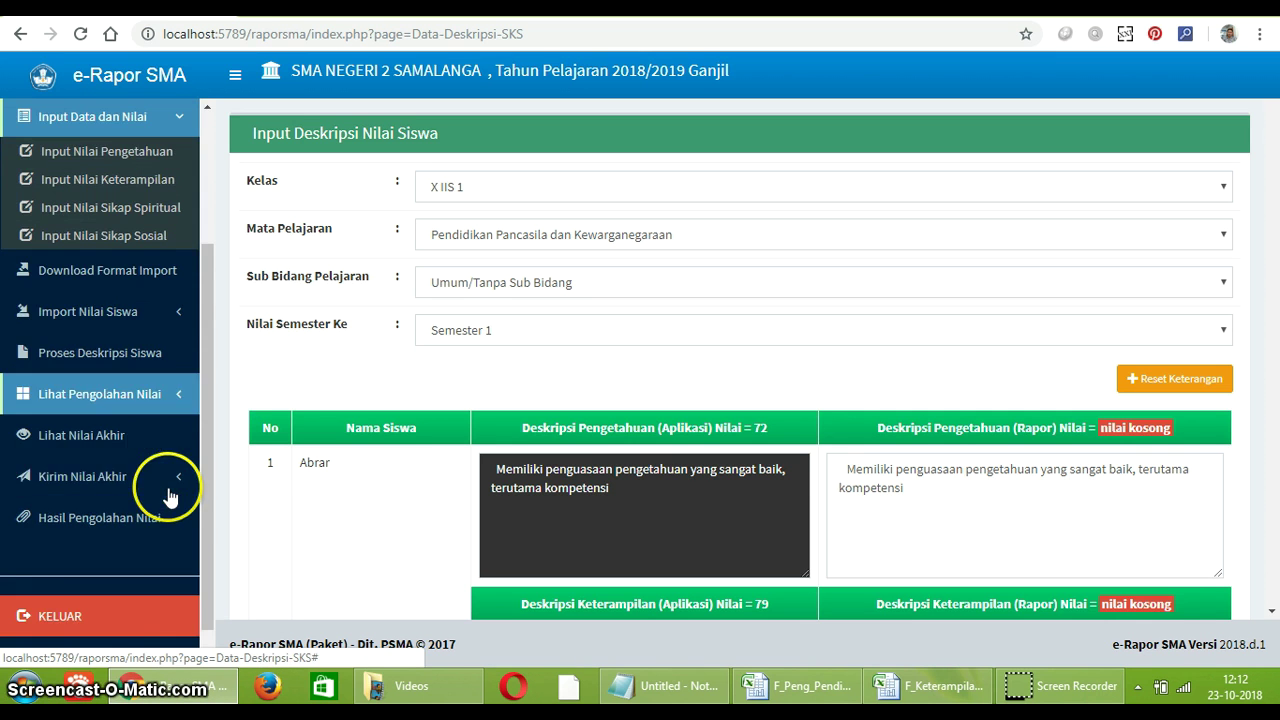
left_click(165, 400)
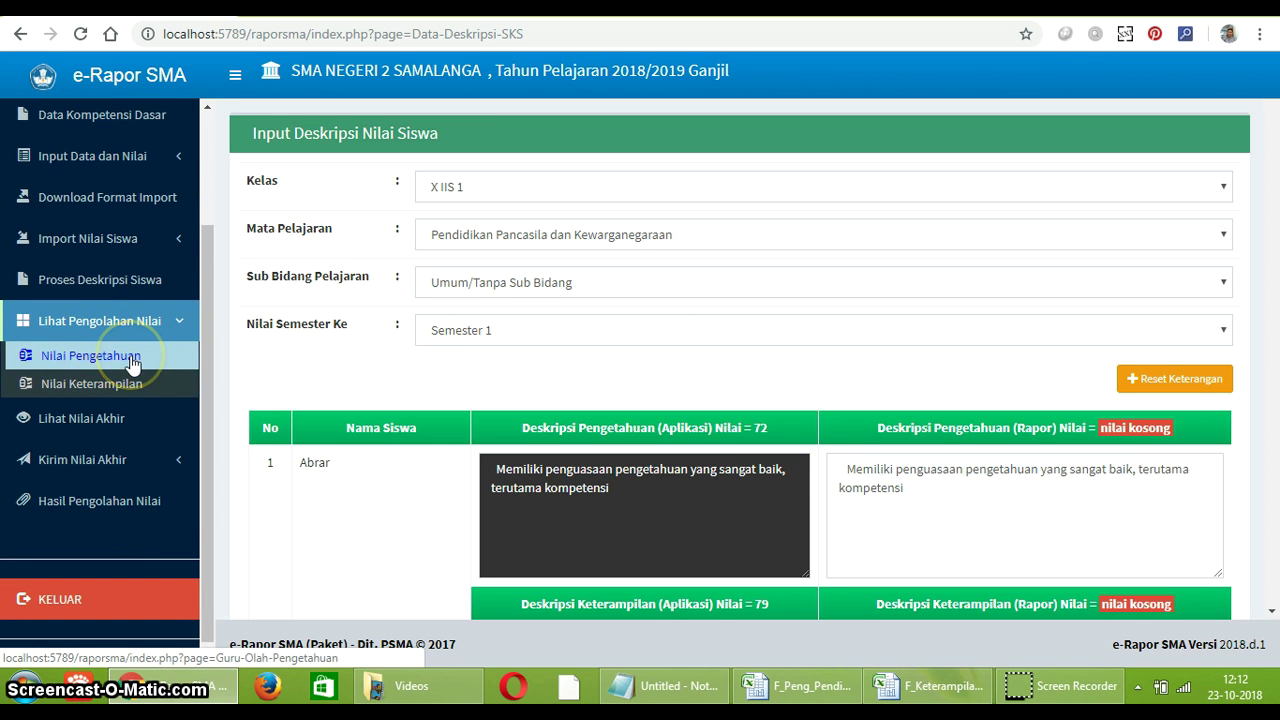
left_click(133, 363)
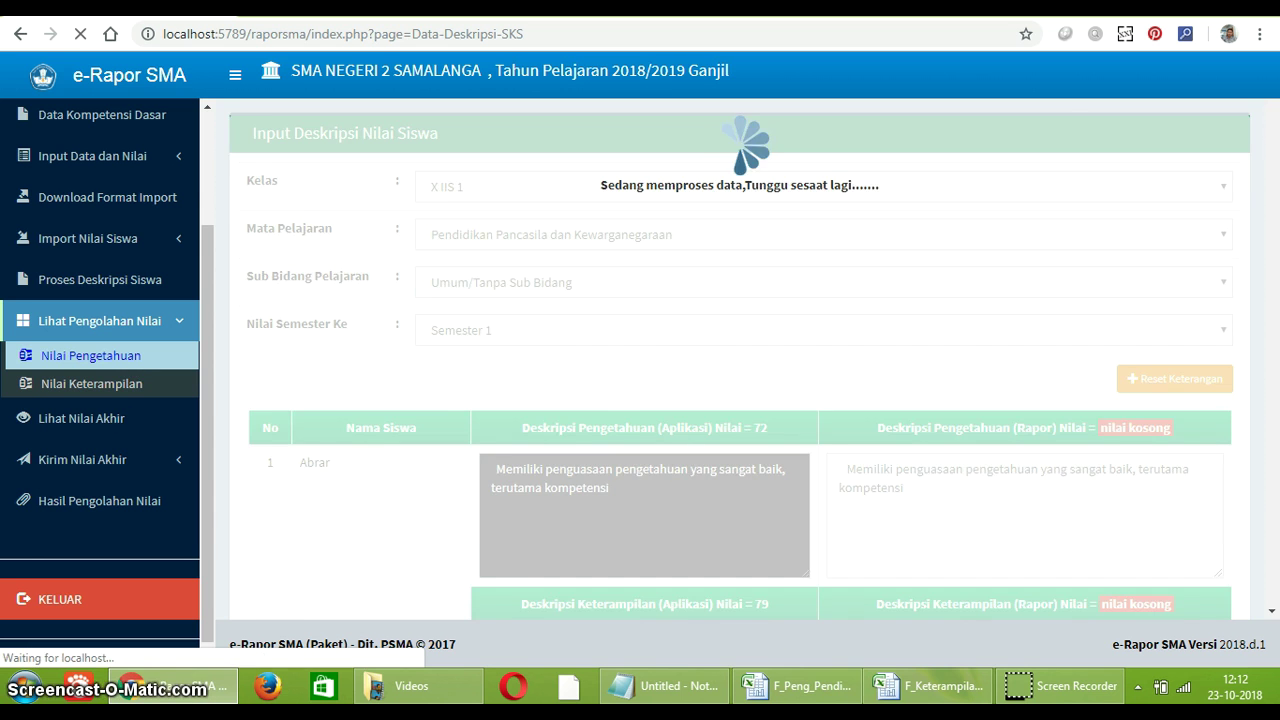
Step: In Notepad, add the sub-item "a. nilai pengetahuan" under stage 8
left_click(680, 690)
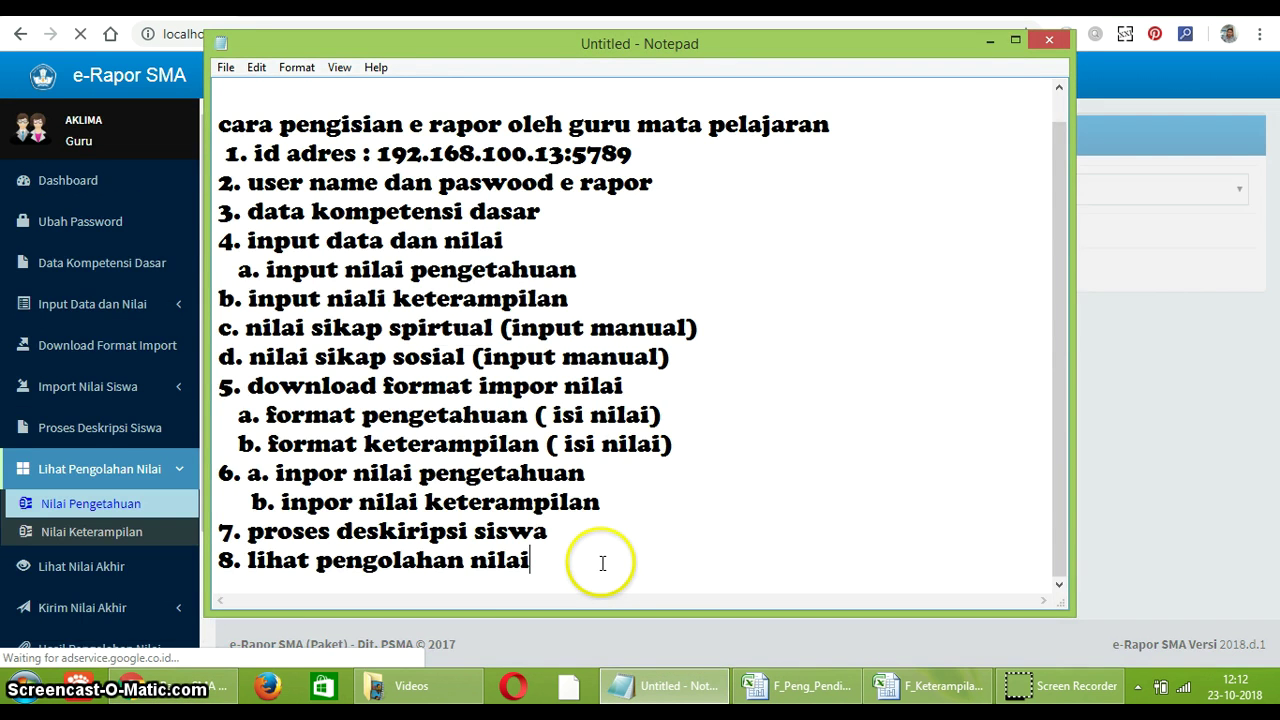
scroll(603, 563, "down", 1)
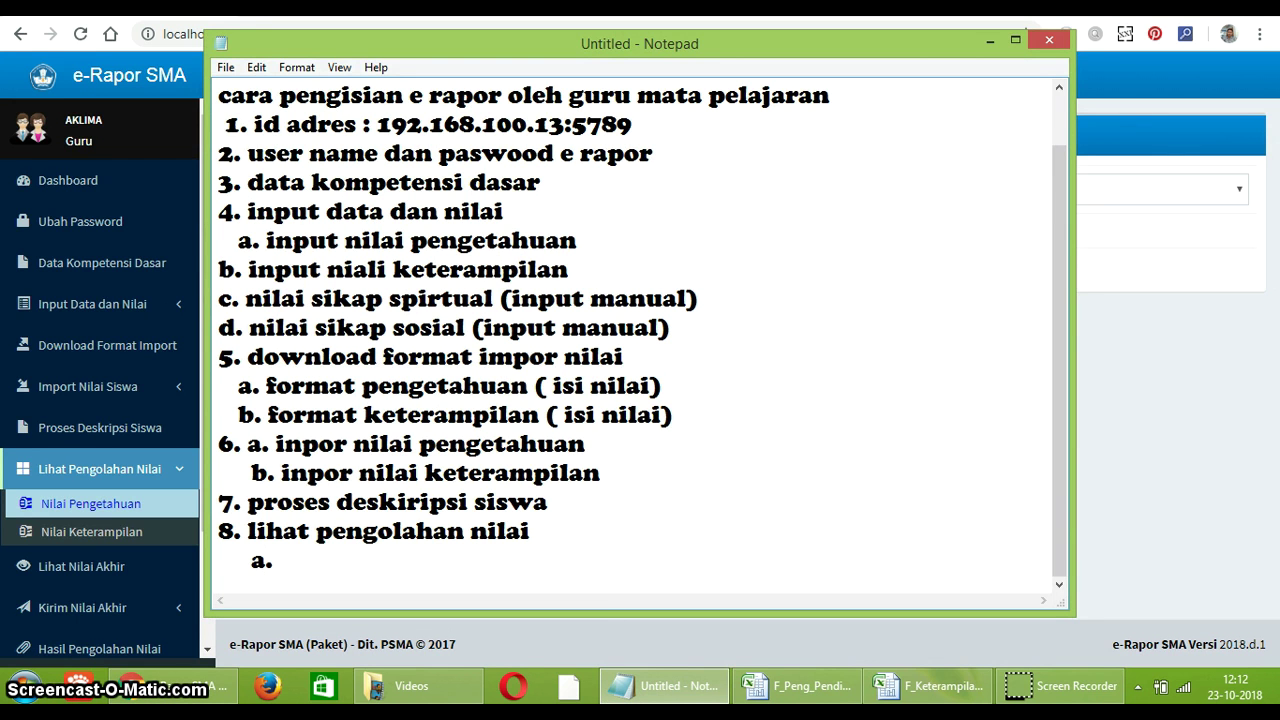
type("a. nilai pengetahuan")
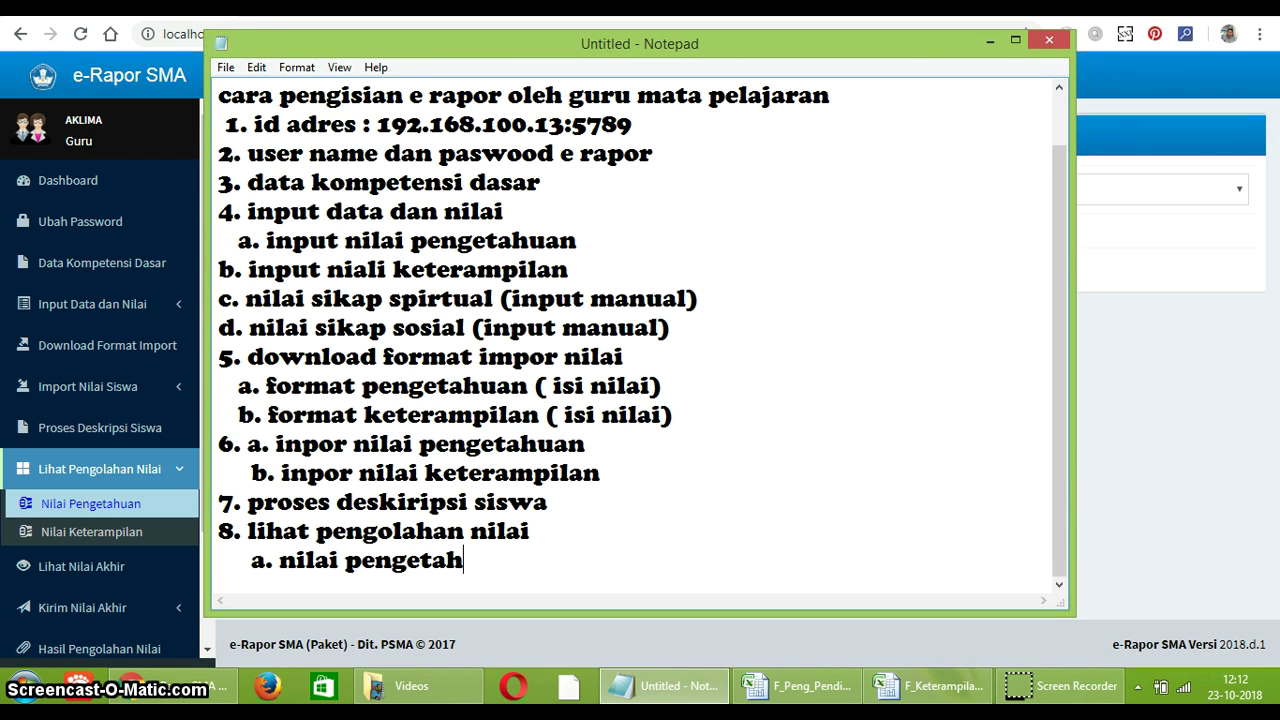
Step: In e-Rapor, display the processed knowledge scores for class X IIS 1, Pendidikan Pancasila dan Kewarganegaraan, Umum / Tanpa sub bidang
left_click(135, 509)
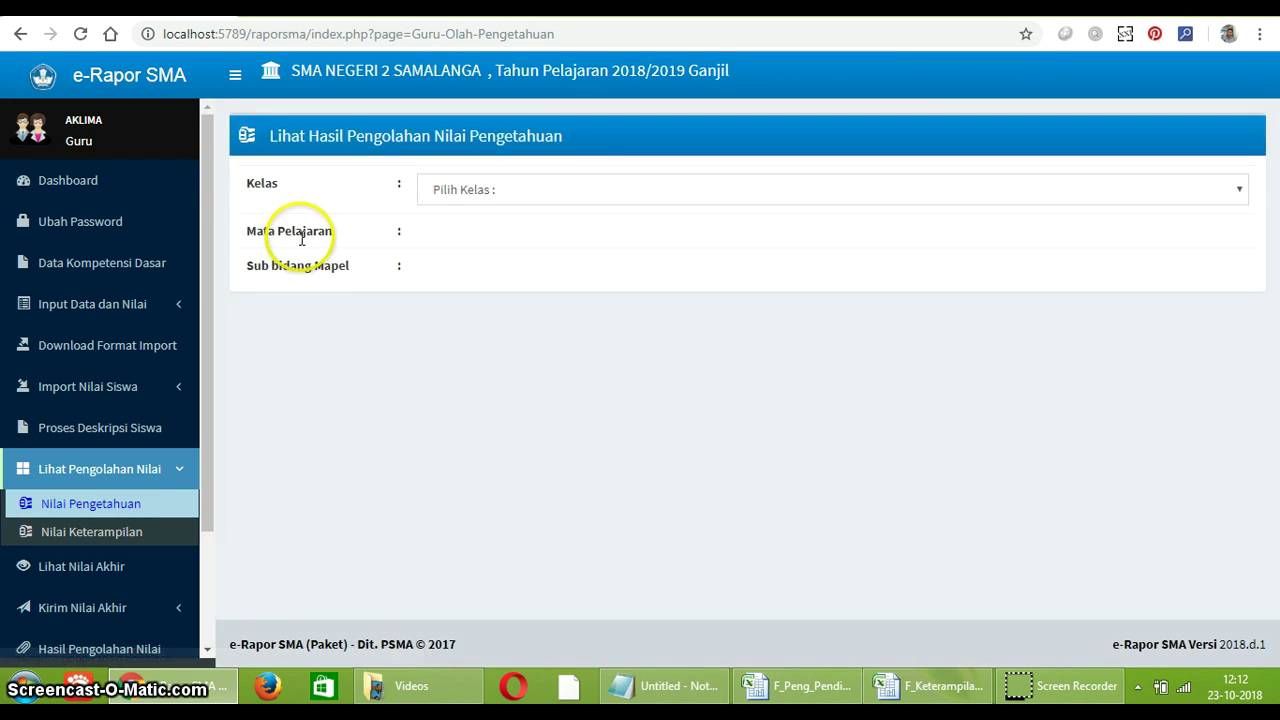
left_click(519, 190)
left_click(510, 238)
left_click(510, 238)
left_click(508, 282)
left_click(508, 287)
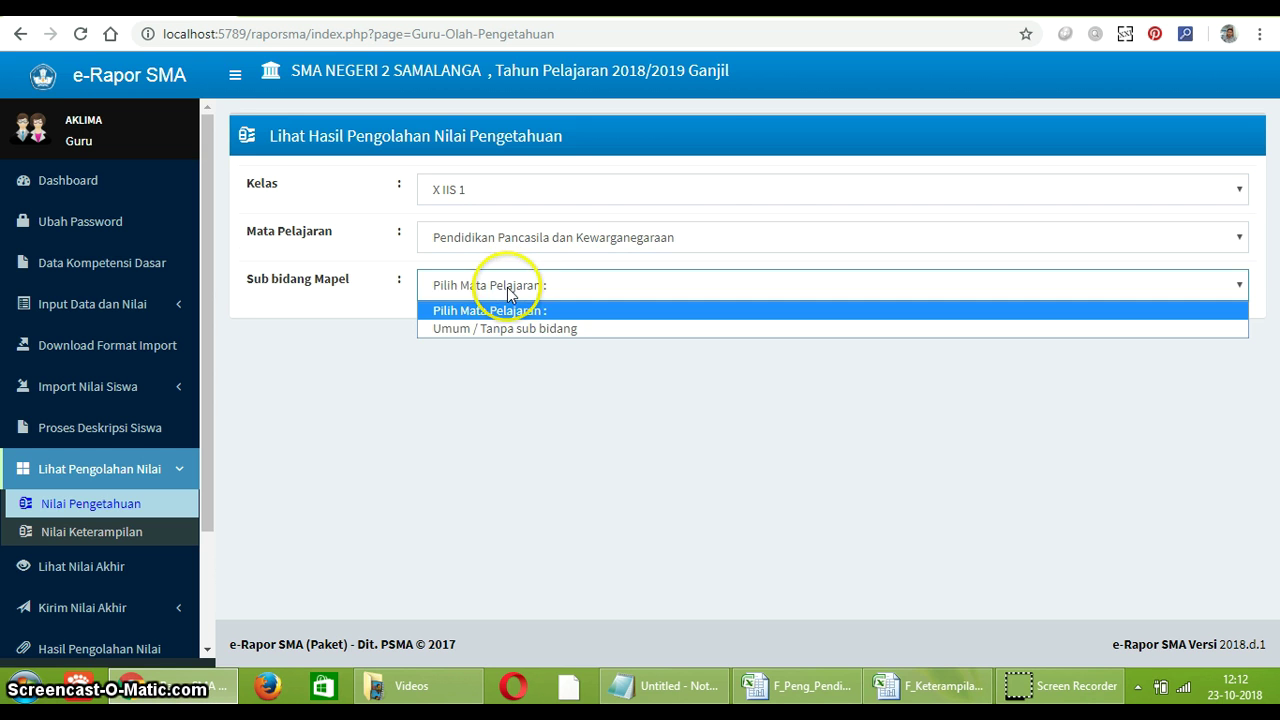
left_click(521, 330)
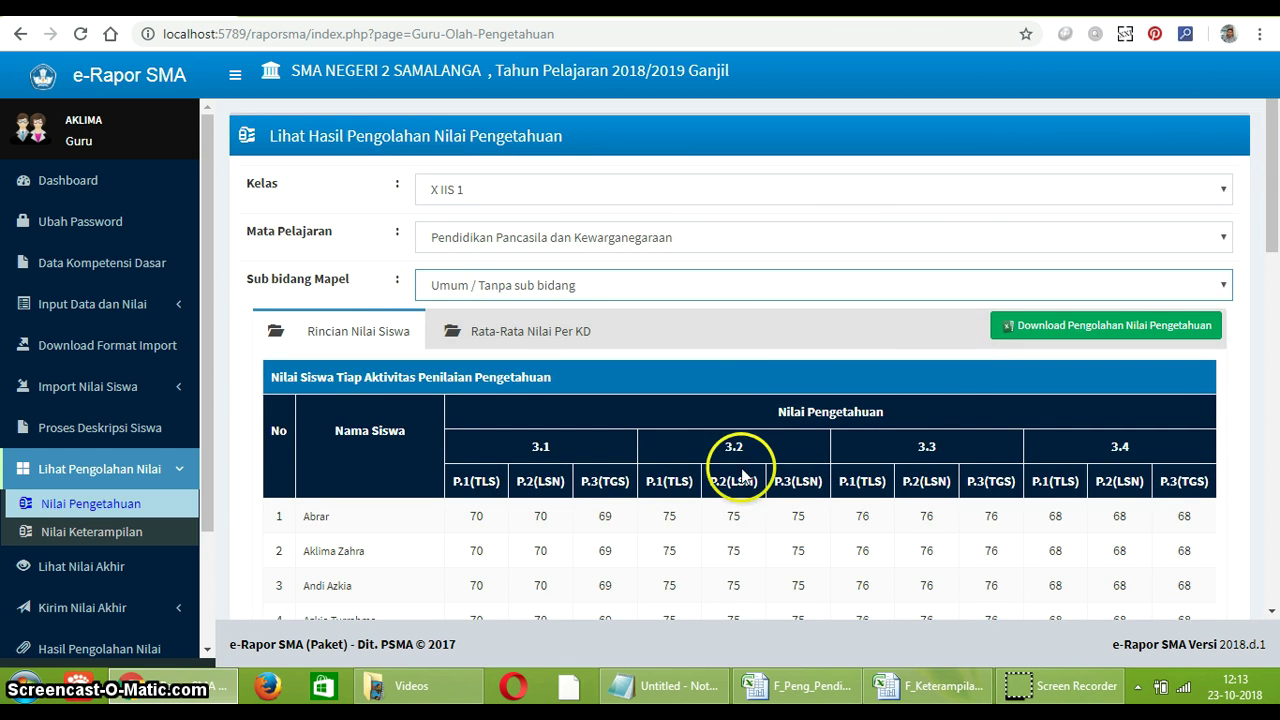
Step: Examine the detailed knowledge scores of all students for each assessment activity under KD 3.1 to 3.4
scroll(985, 460, "down", 10)
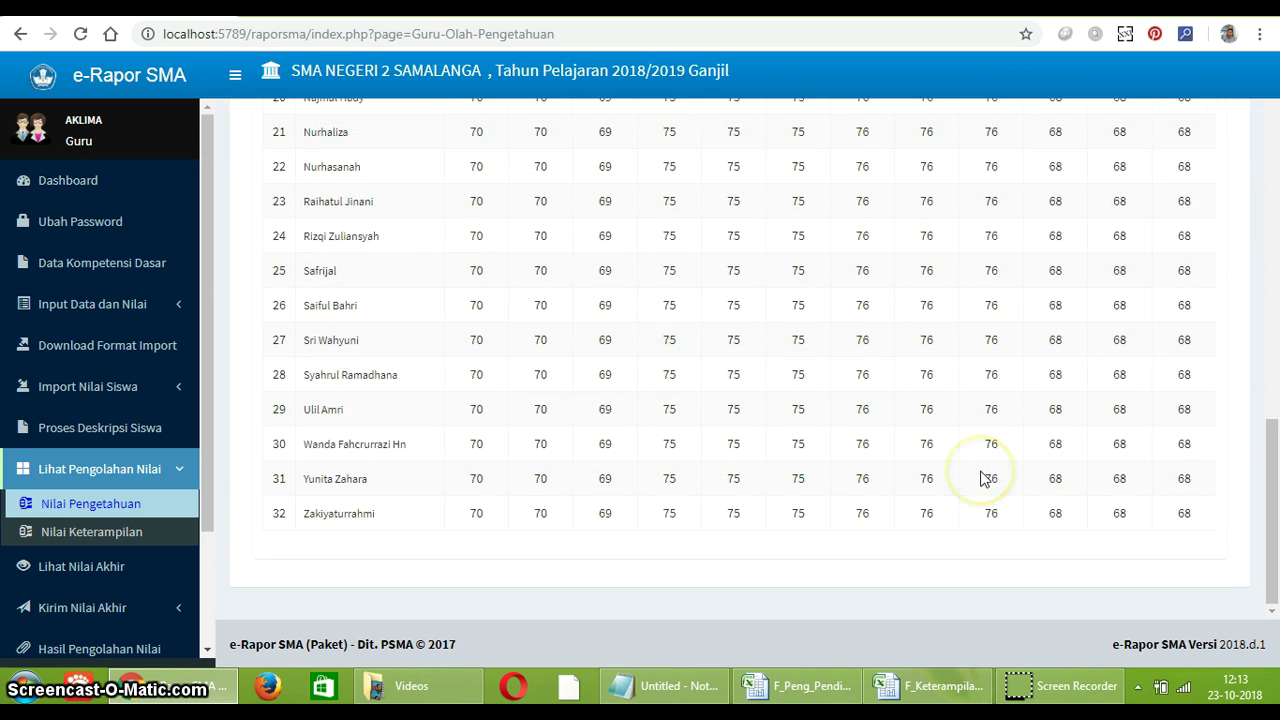
scroll(981, 478, "up", 1)
scroll(981, 478, "up", 10)
left_click(962, 477)
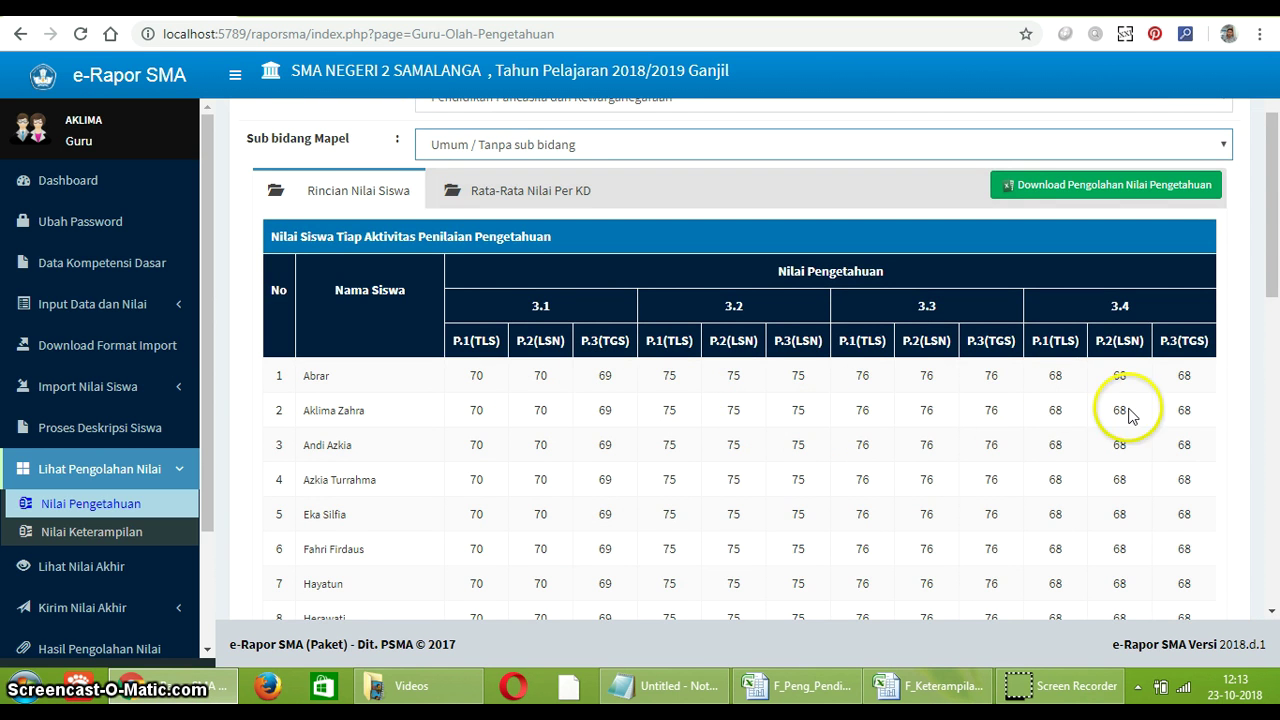
scroll(1203, 452, "up", 2)
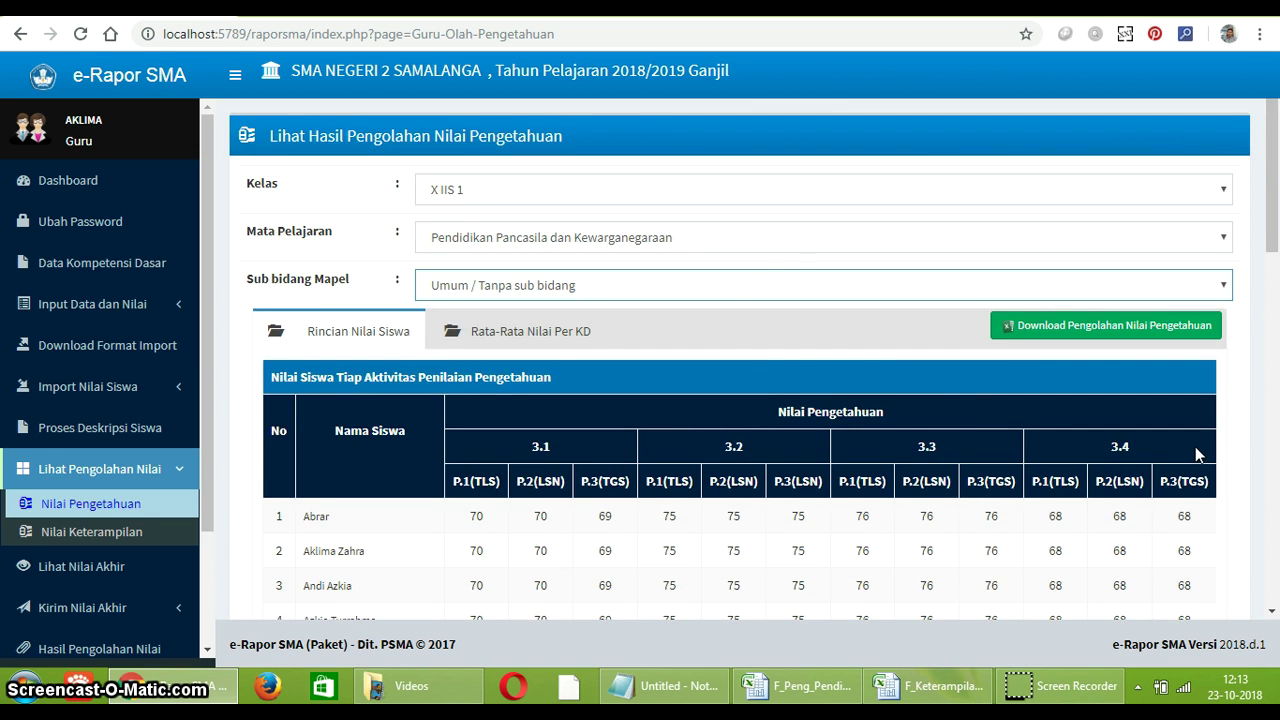
scroll(877, 503, "down", 4)
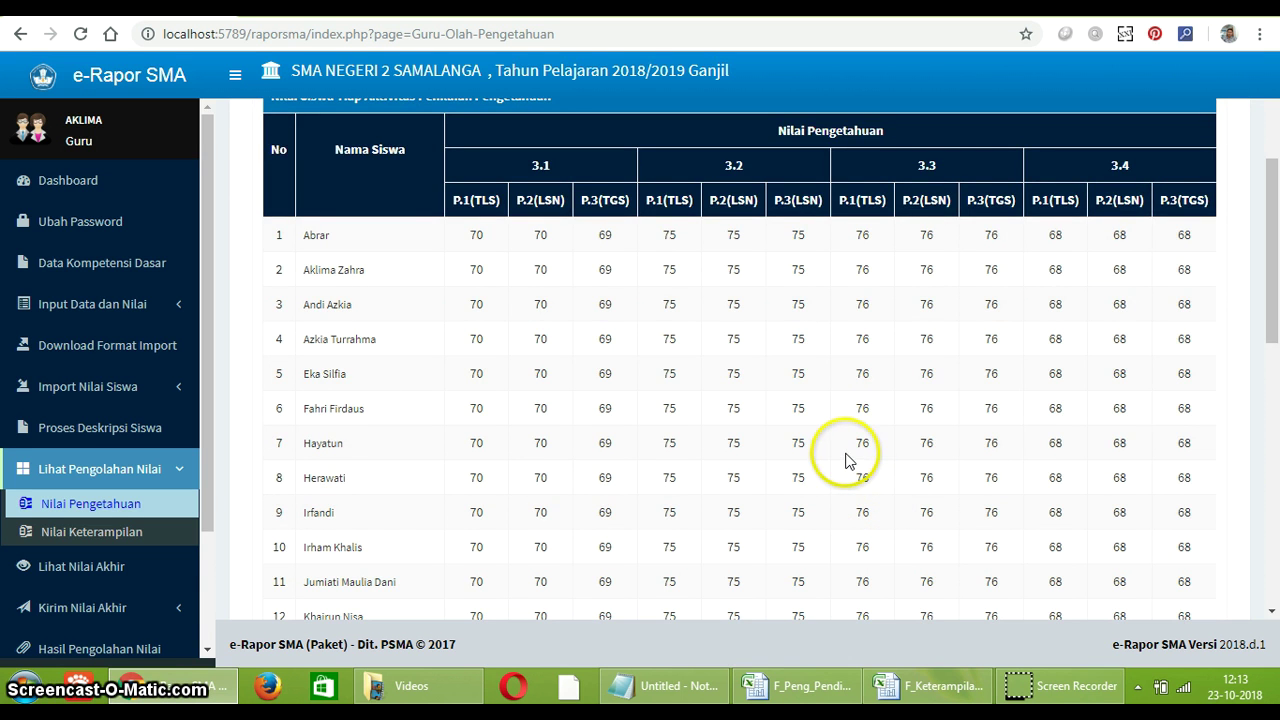
scroll(848, 455, "up", 3)
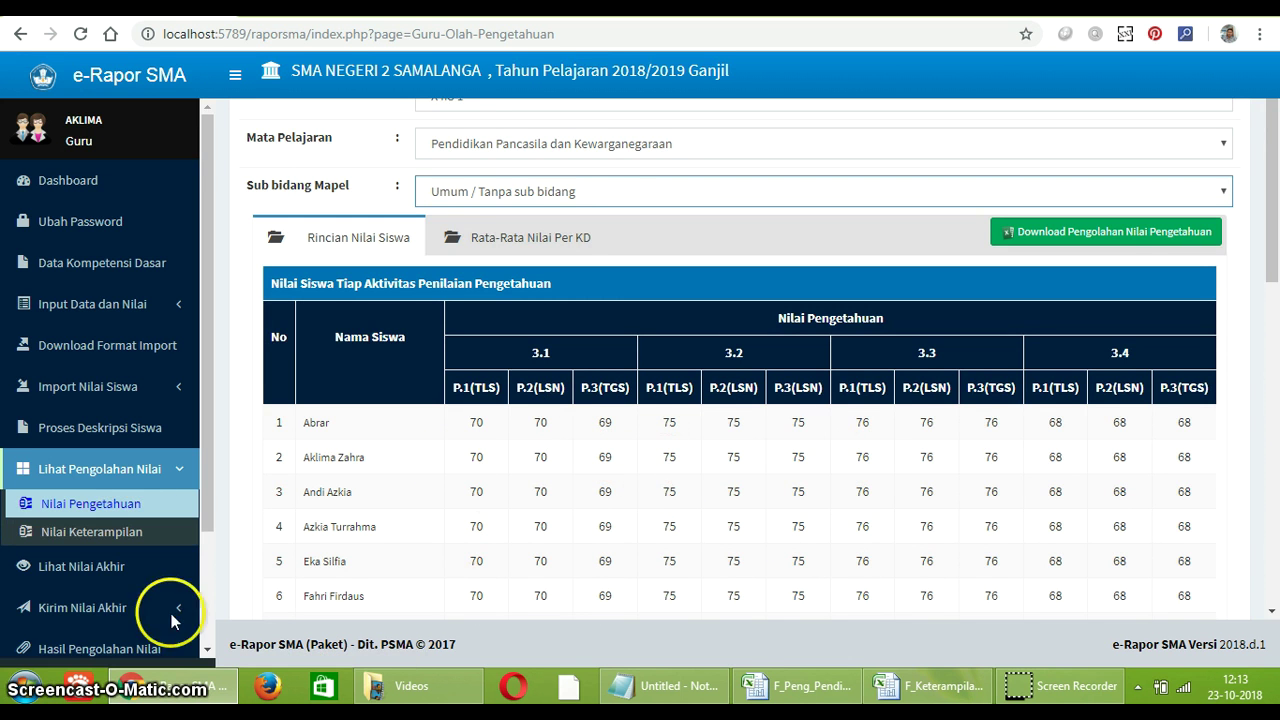
scroll(1150, 450, "down", 10)
scroll(828, 447, "up", 10)
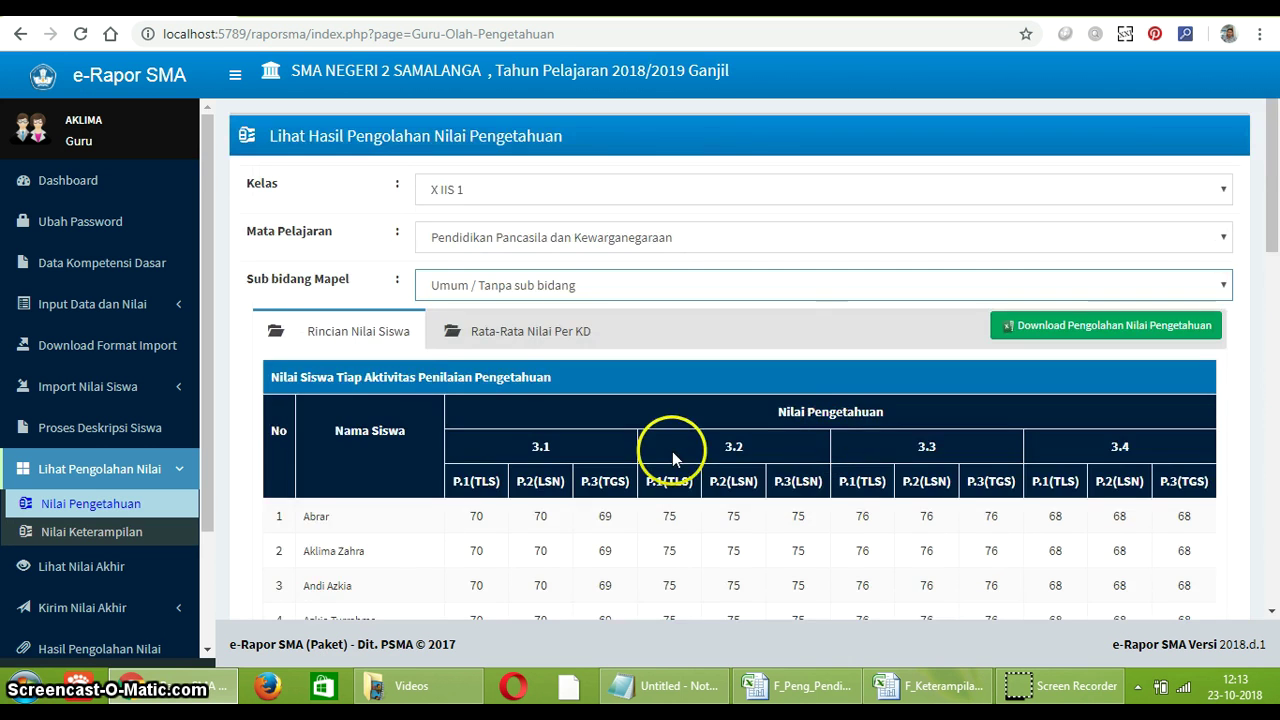
Step: View the average knowledge scores per KD and the report scores per semester in Rata-Rata Nilai Per KD
left_click(532, 342)
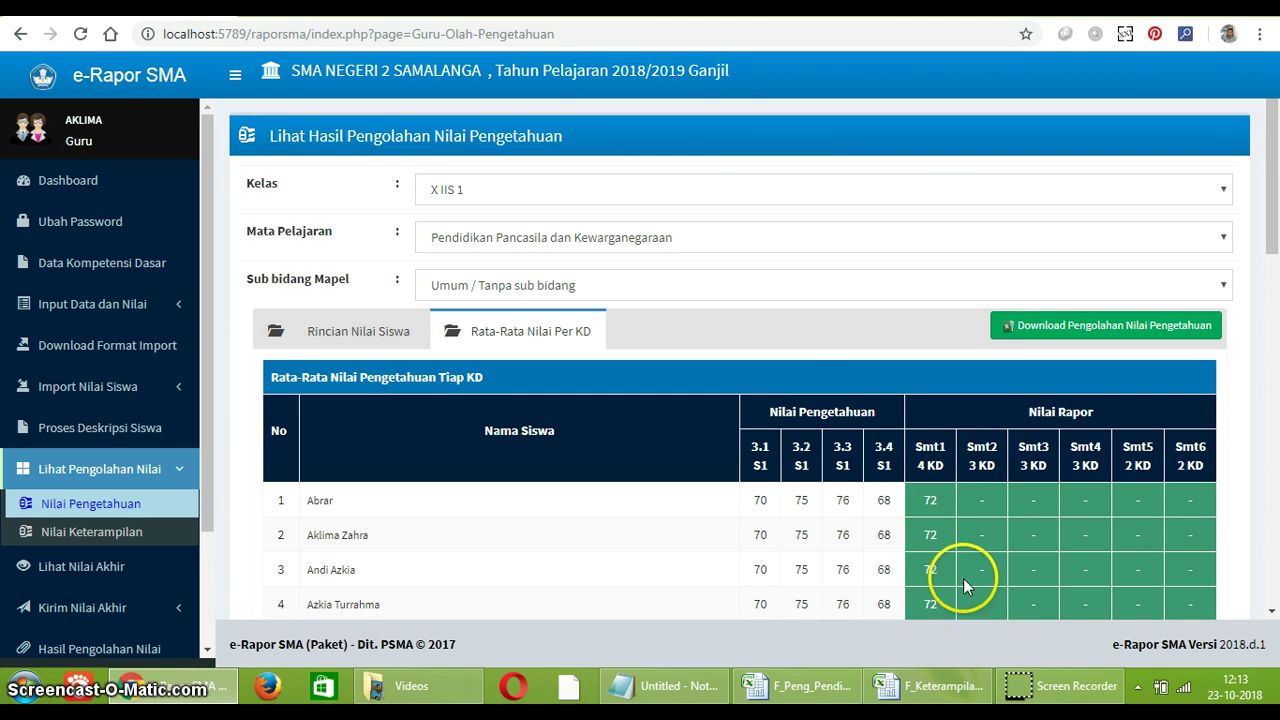
scroll(960, 515, "down", 3)
scroll(956, 510, "up", 3)
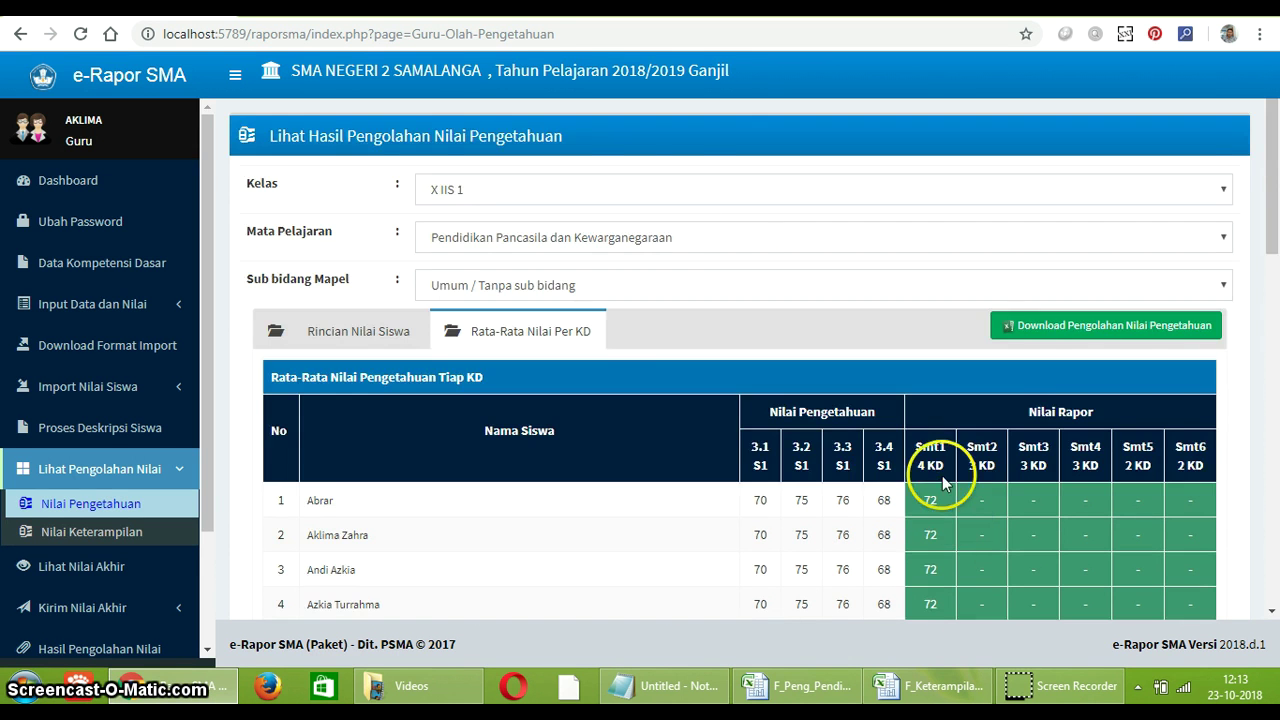
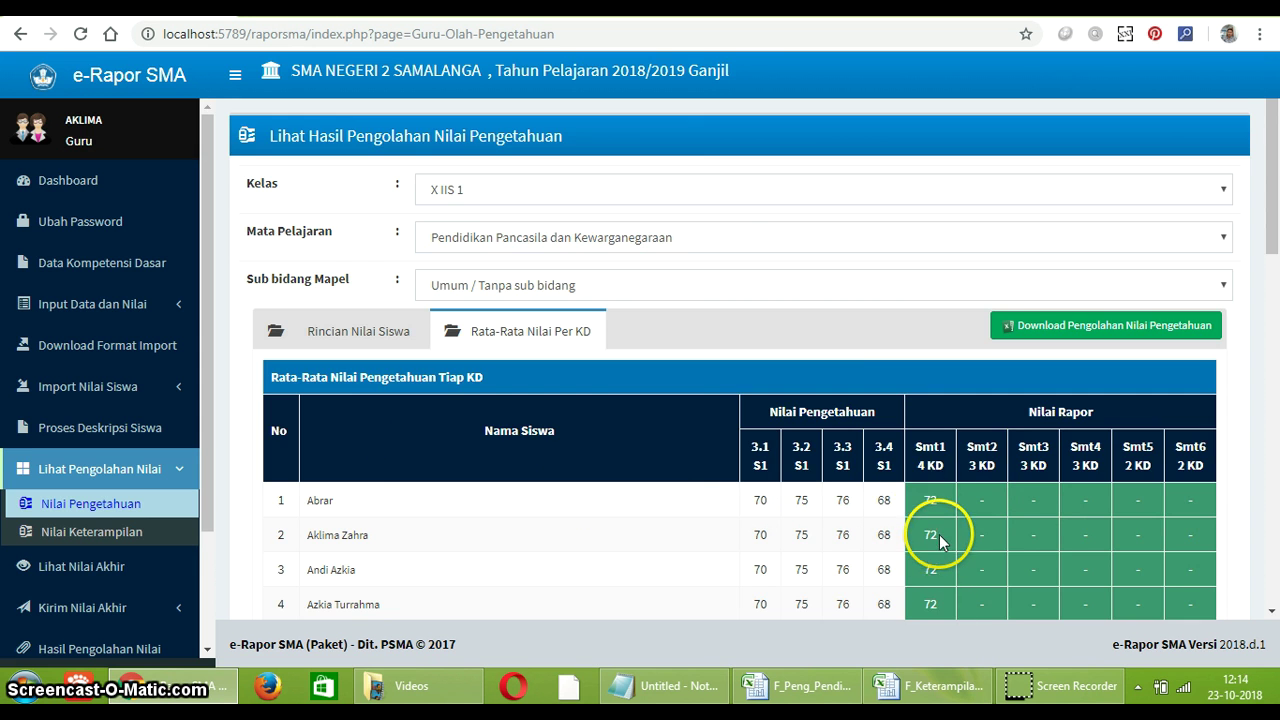
Step: Open the processed skills scores page (Nilai Keterampilan) and add the sub-item "b. niali keterampilan" under stage 8 in Notepad
scroll(939, 534, "down", 9)
scroll(935, 530, "up", 9)
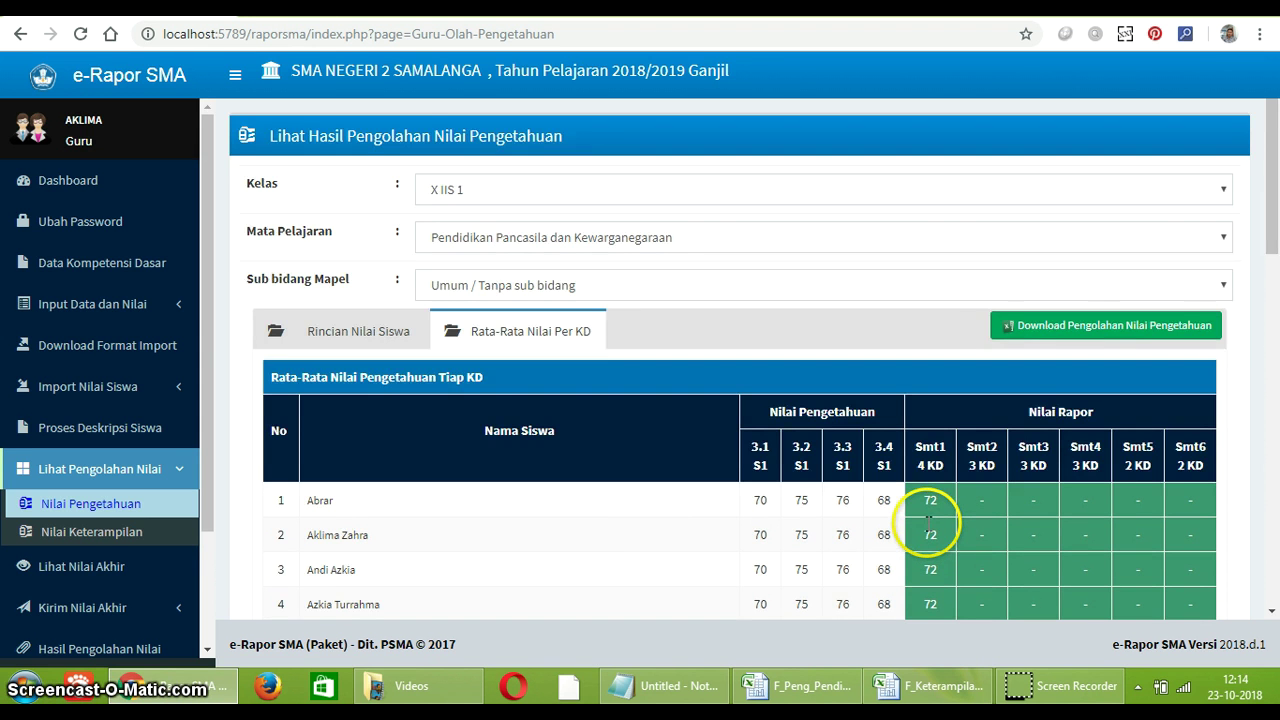
left_click(95, 535)
left_click(655, 688)
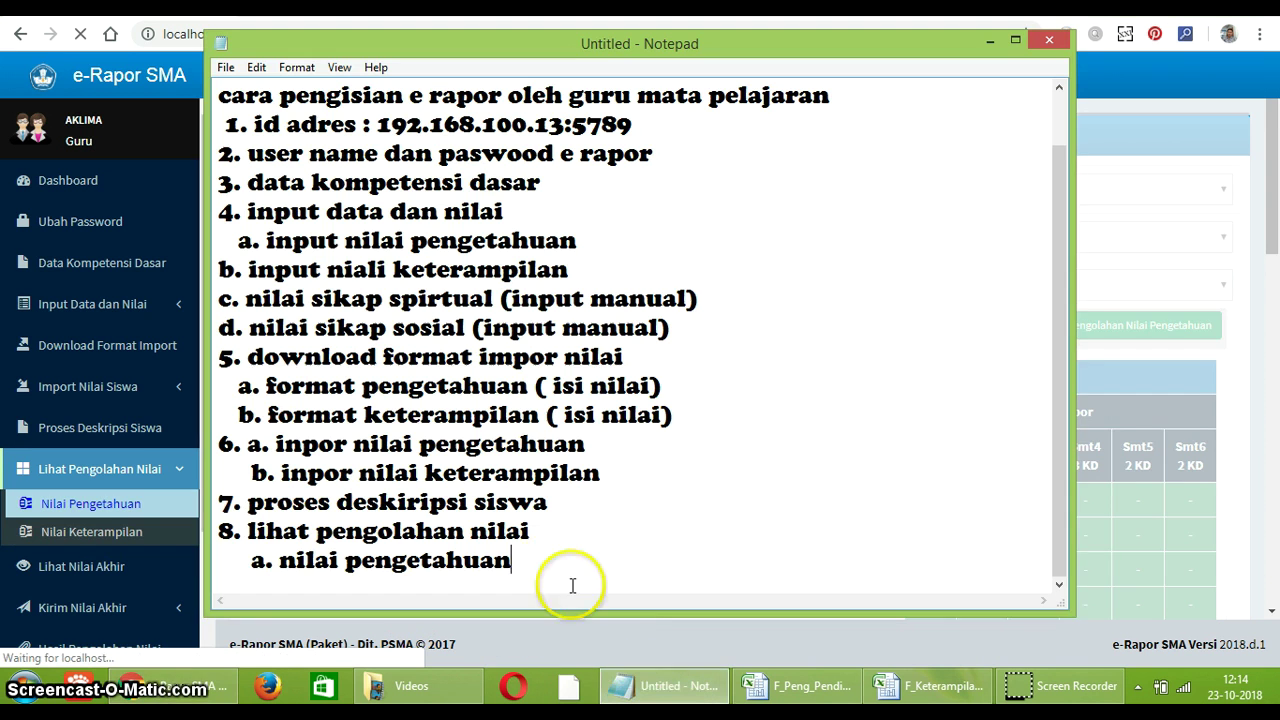
key("Return")
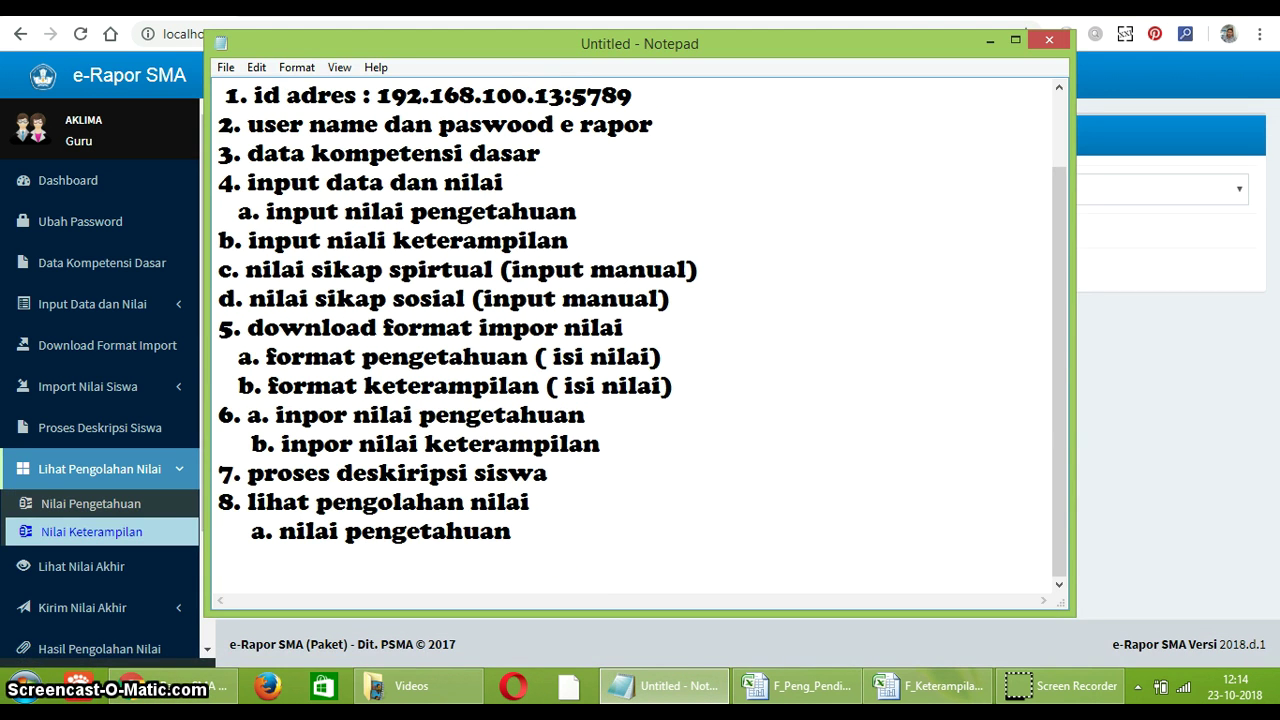
type("b. niali")
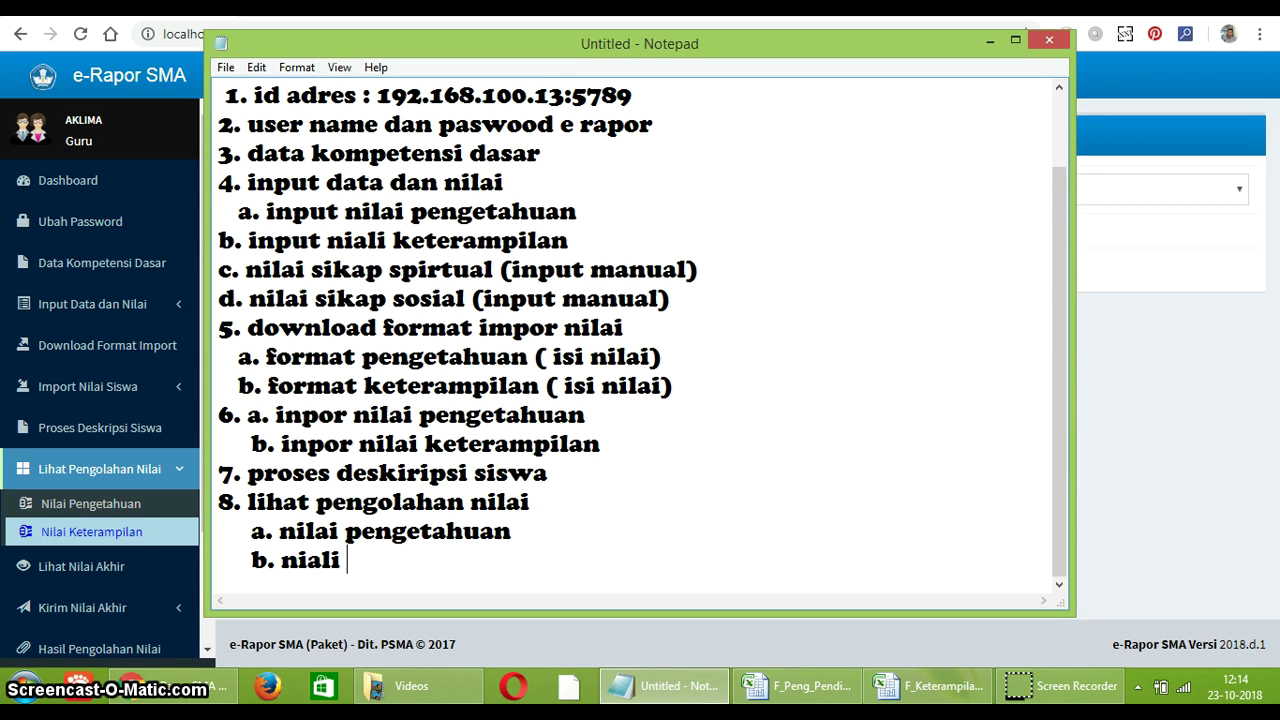
type(" keterampilan")
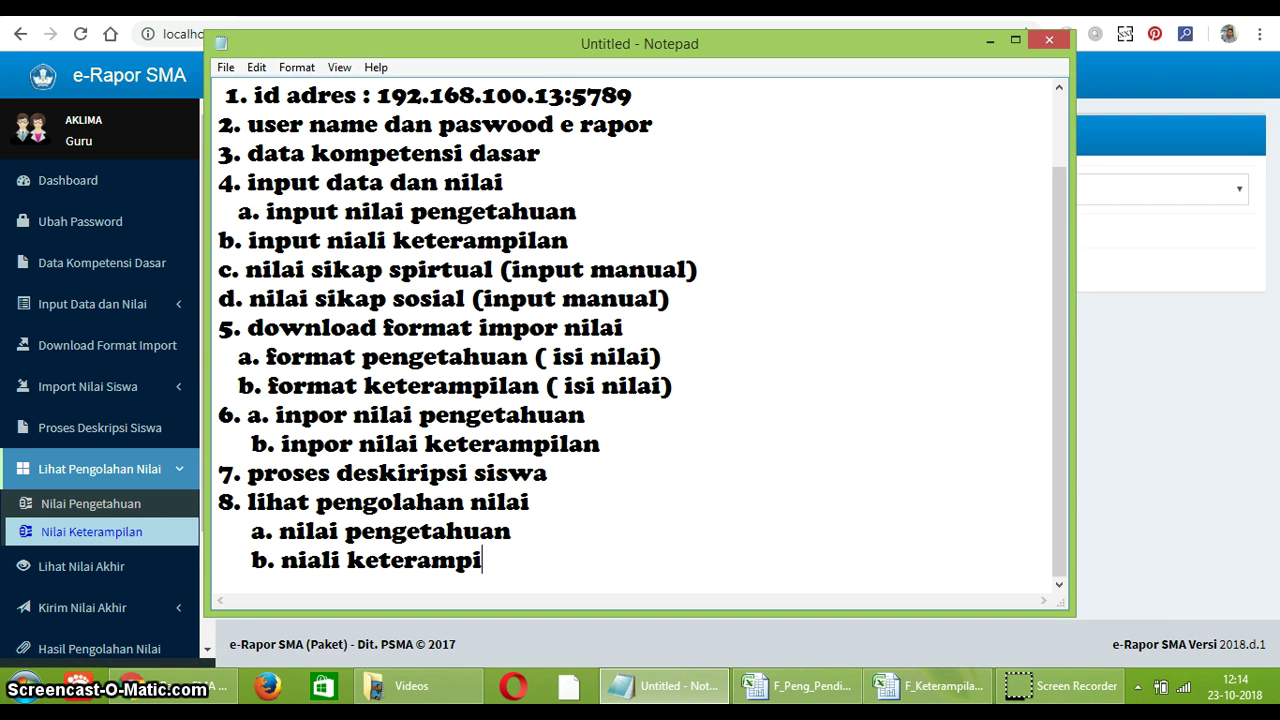
Step: In e-Rapor, display the processed skills scores for class X IIS 1, Pendidikan Pancasila dan Kewarganegaraan, Umum / Tanpa sub bidang
left_click(1118, 557)
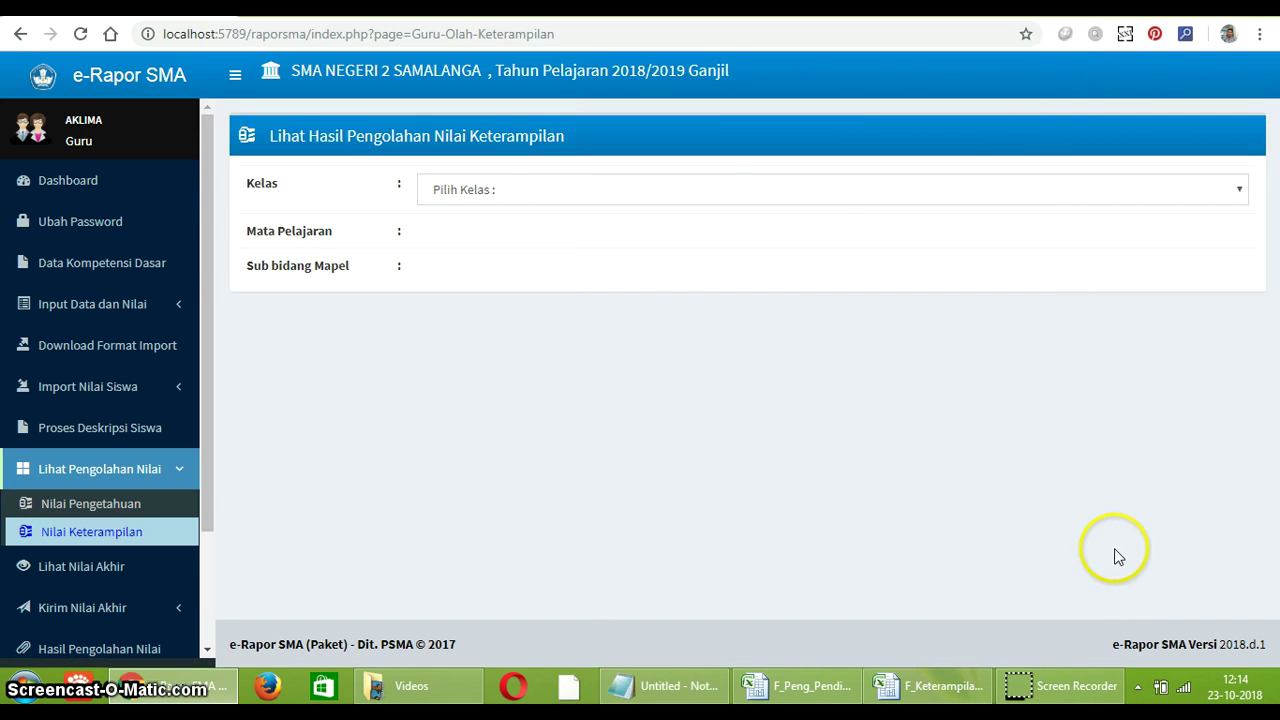
left_click(536, 190)
left_click(529, 232)
left_click(530, 242)
left_click(529, 283)
left_click(531, 288)
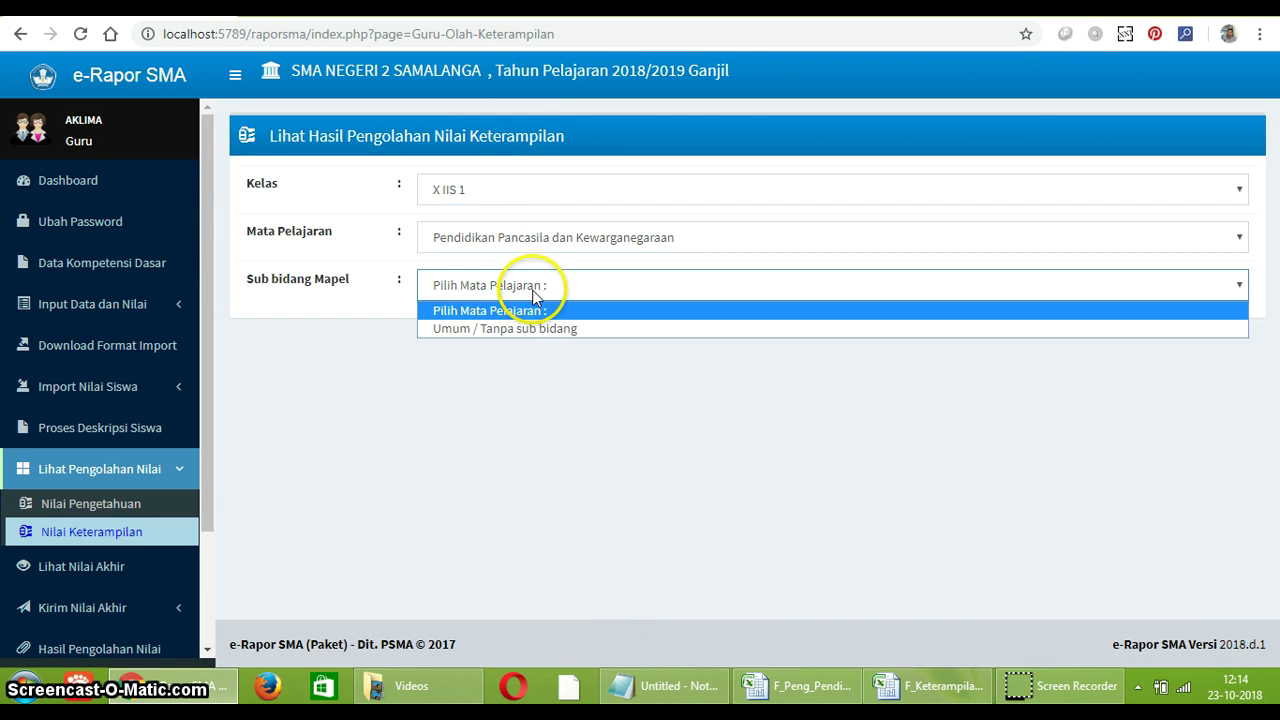
left_click(541, 330)
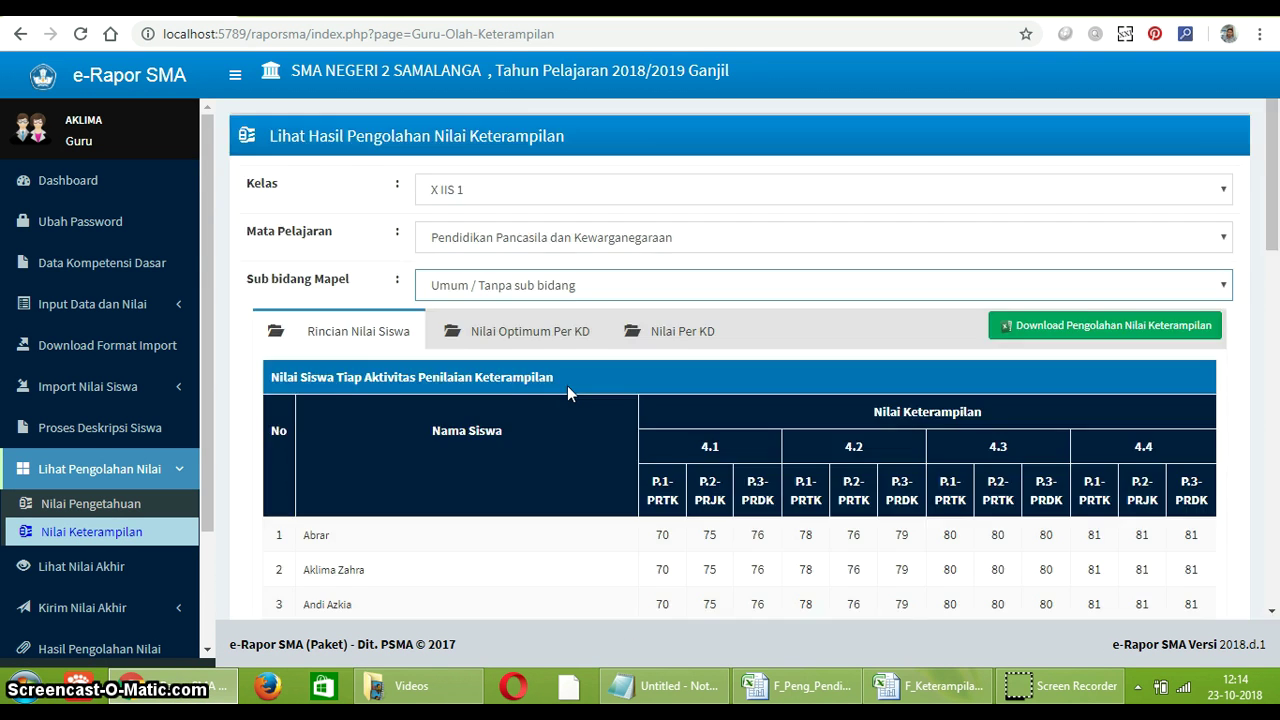
Step: Examine the detailed skills scores of all students for each assessment activity under KD 4.1 to 4.4
scroll(1034, 449, "down", 10)
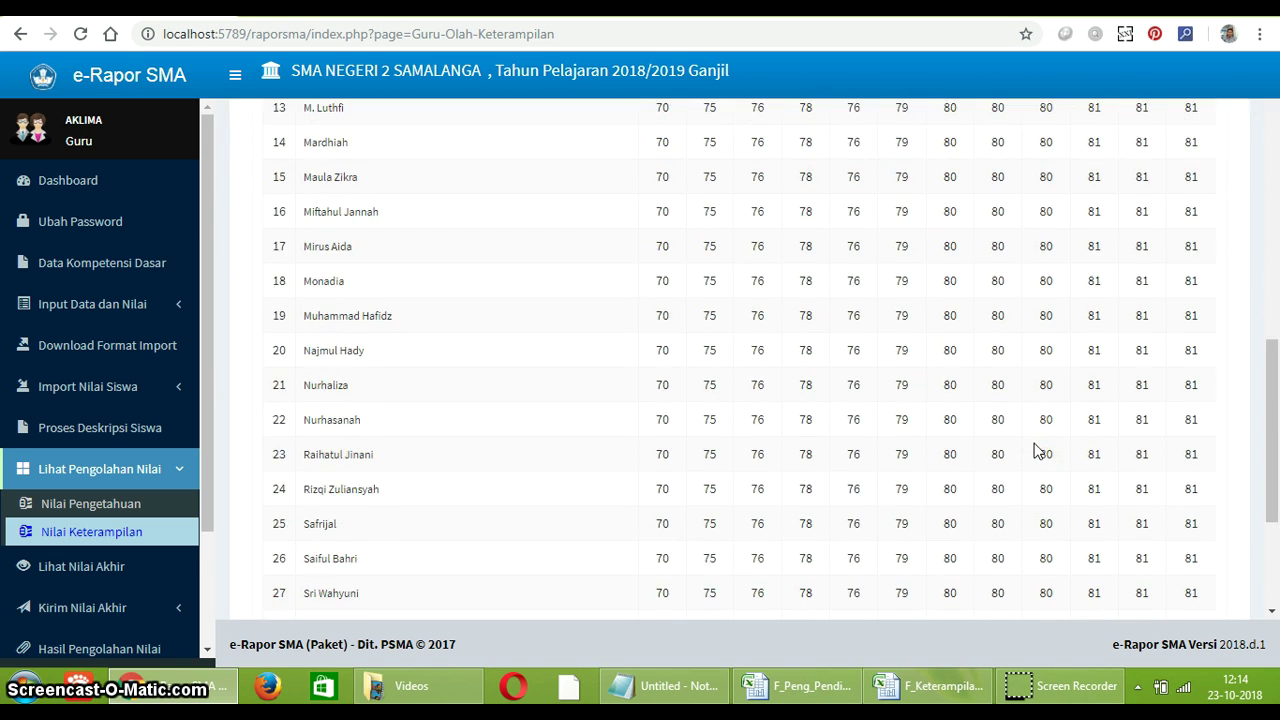
scroll(1034, 449, "up", 10)
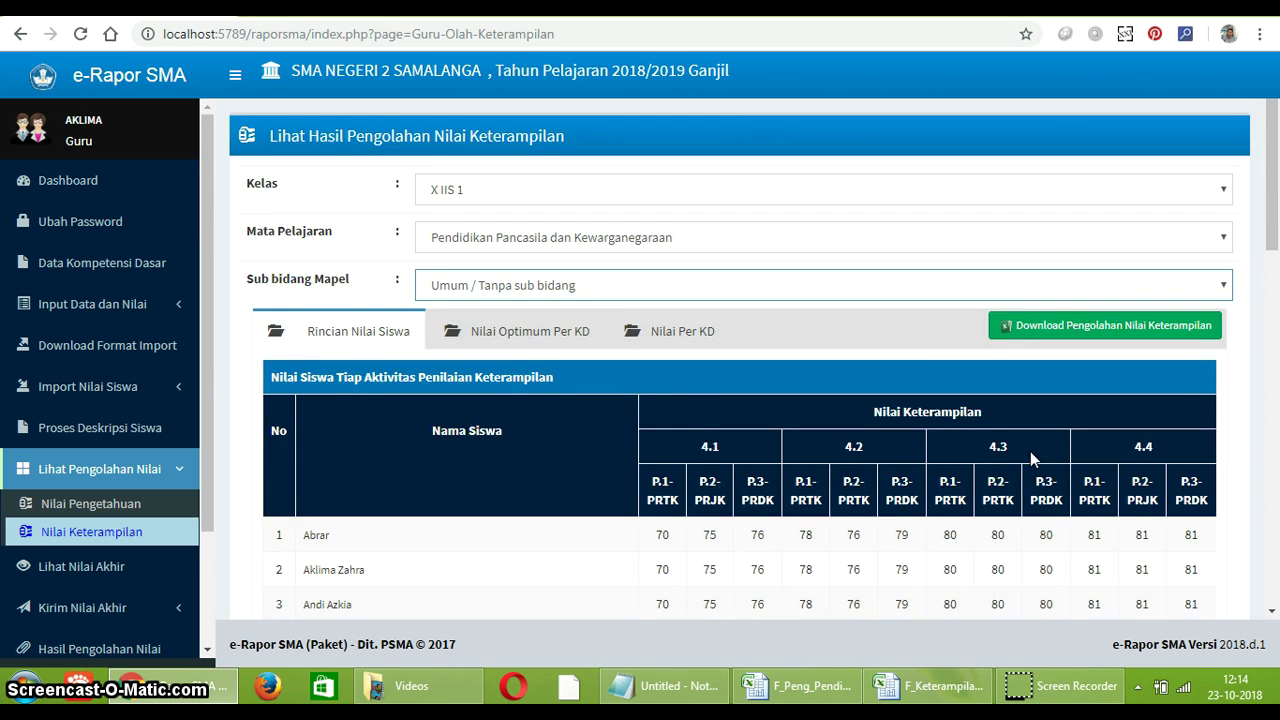
scroll(1034, 458, "down", 5)
scroll(1031, 457, "up", 3)
left_click(1001, 440)
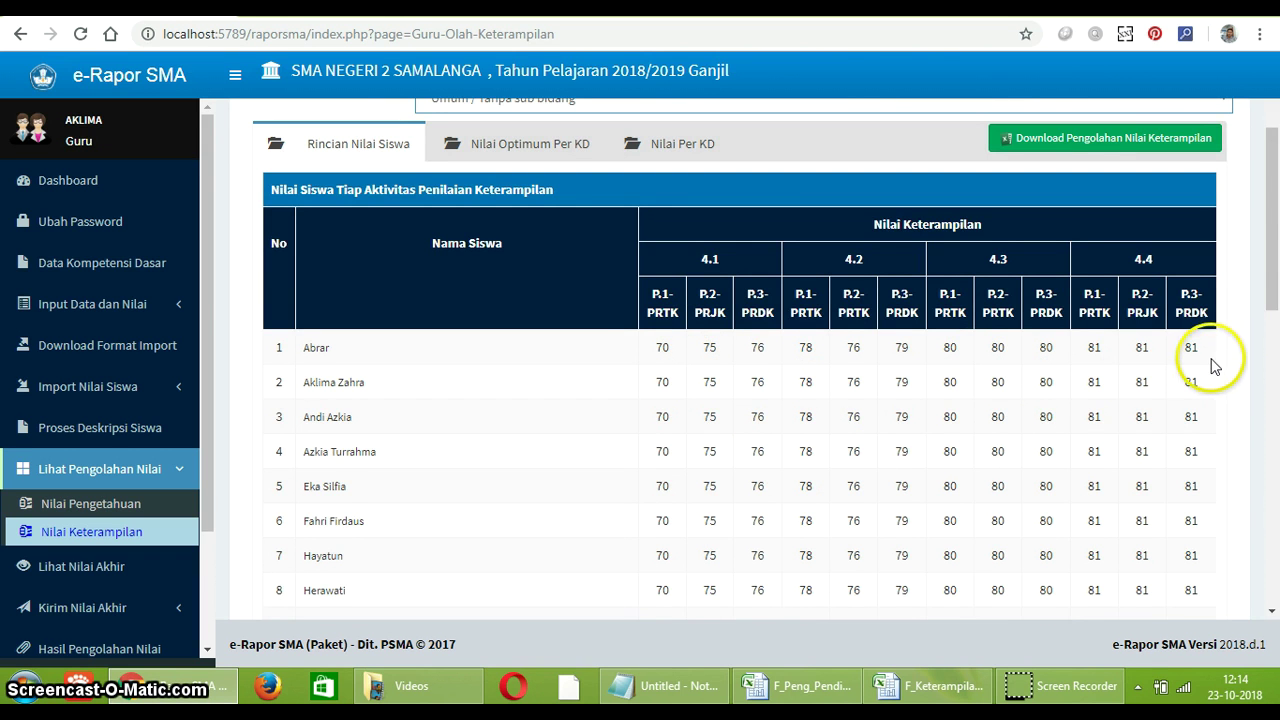
scroll(1232, 461, "down", 7)
scroll(1230, 455, "up", 10)
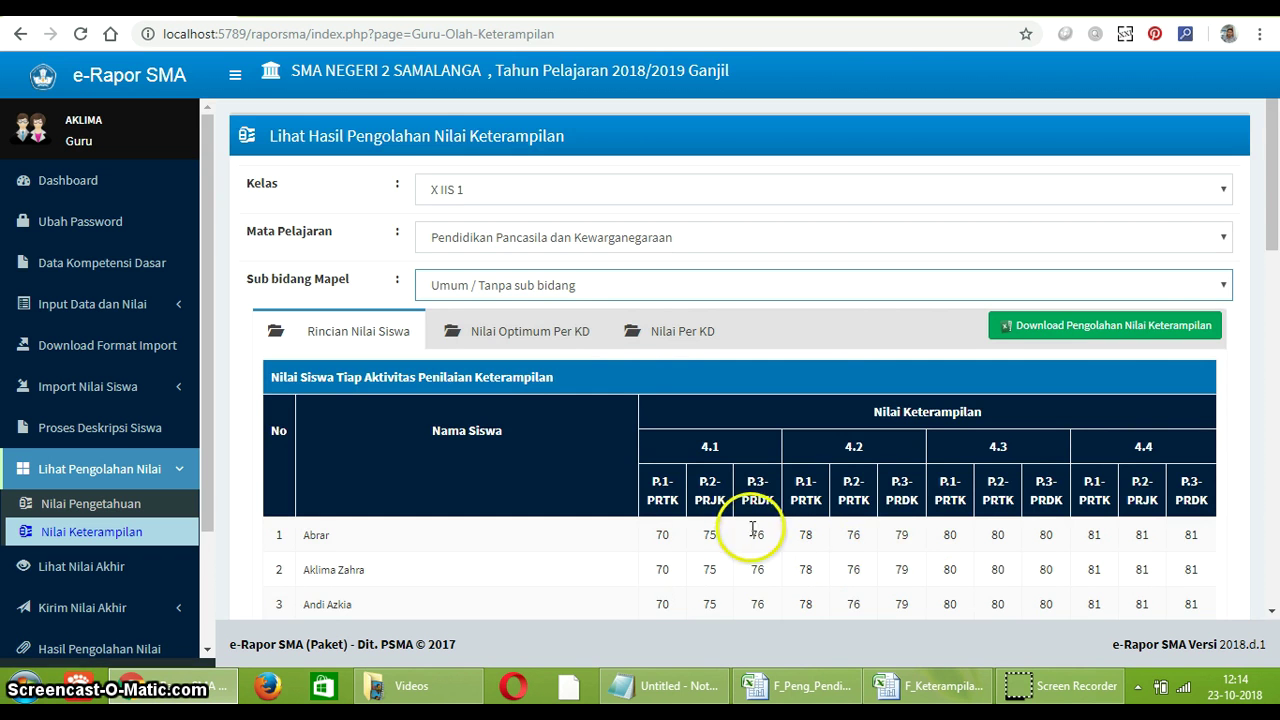
scroll(933, 540, "down", 3)
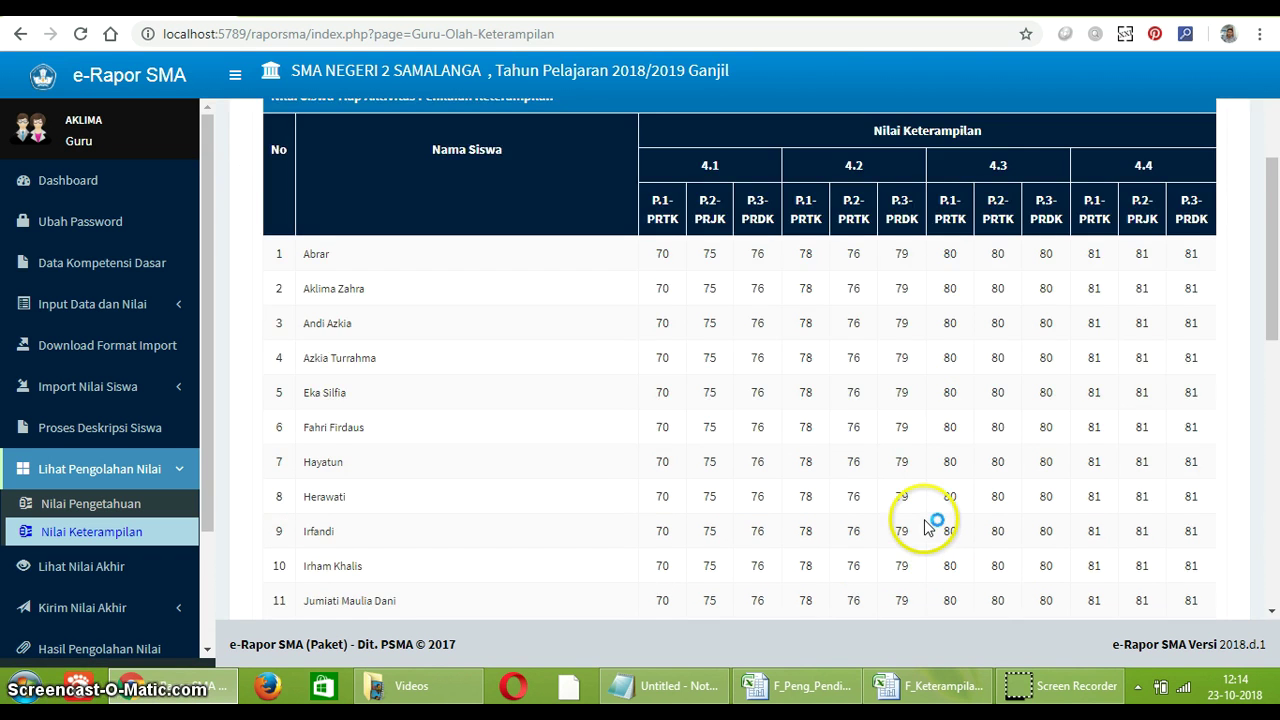
scroll(928, 528, "up", 2)
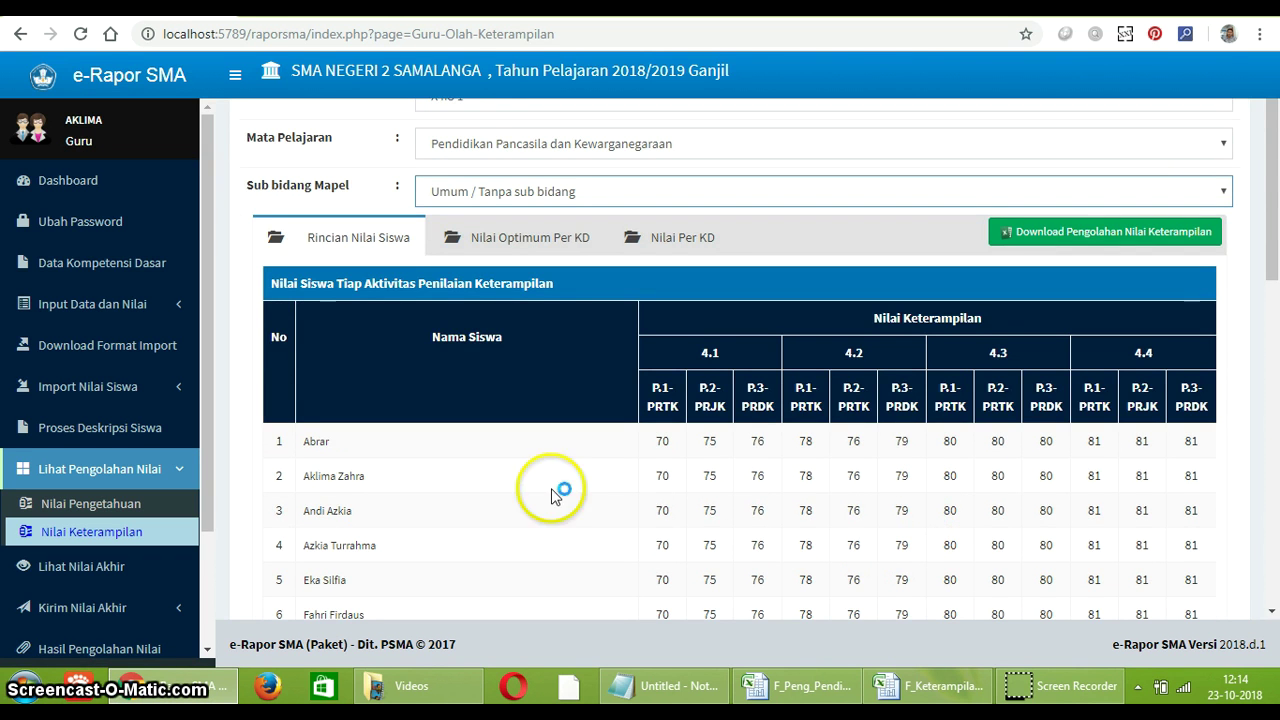
Step: Review the skills scores in Nilai Optimum Per KD, Nilai Per KD and again in Rincian Nilai Siswa, dismissing the anti-malware alert
left_click(566, 243)
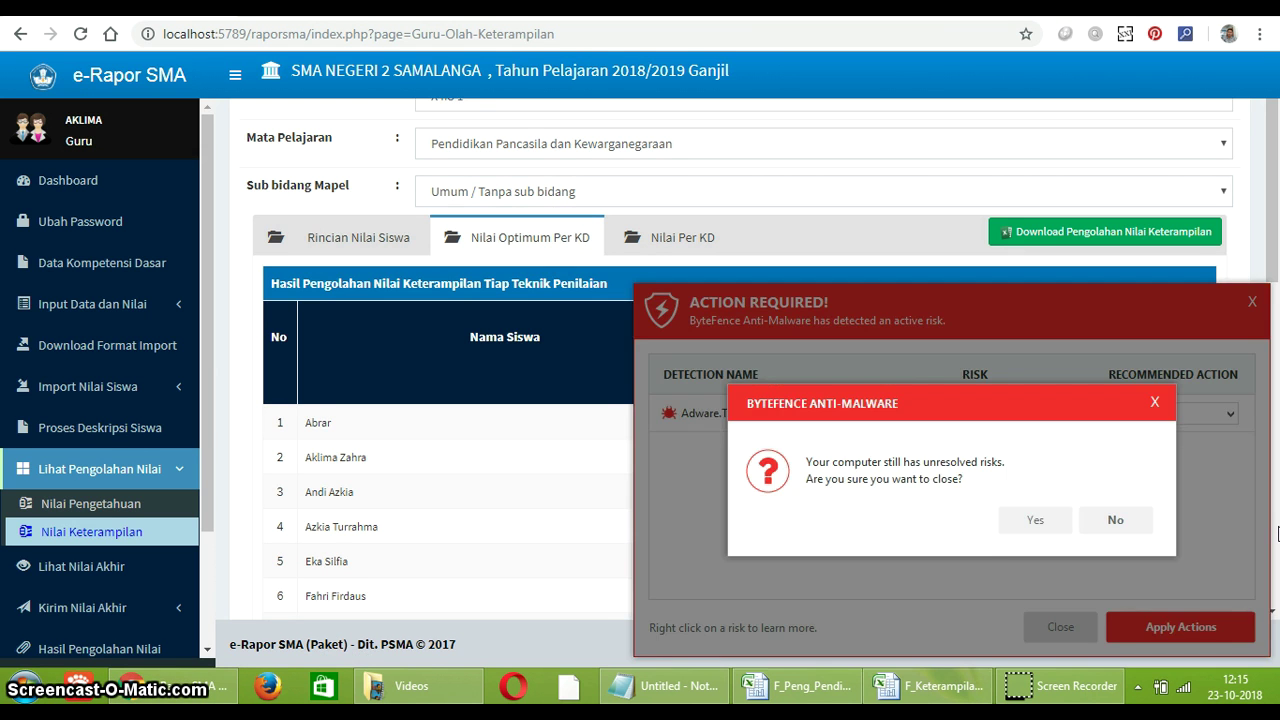
left_click(1035, 519)
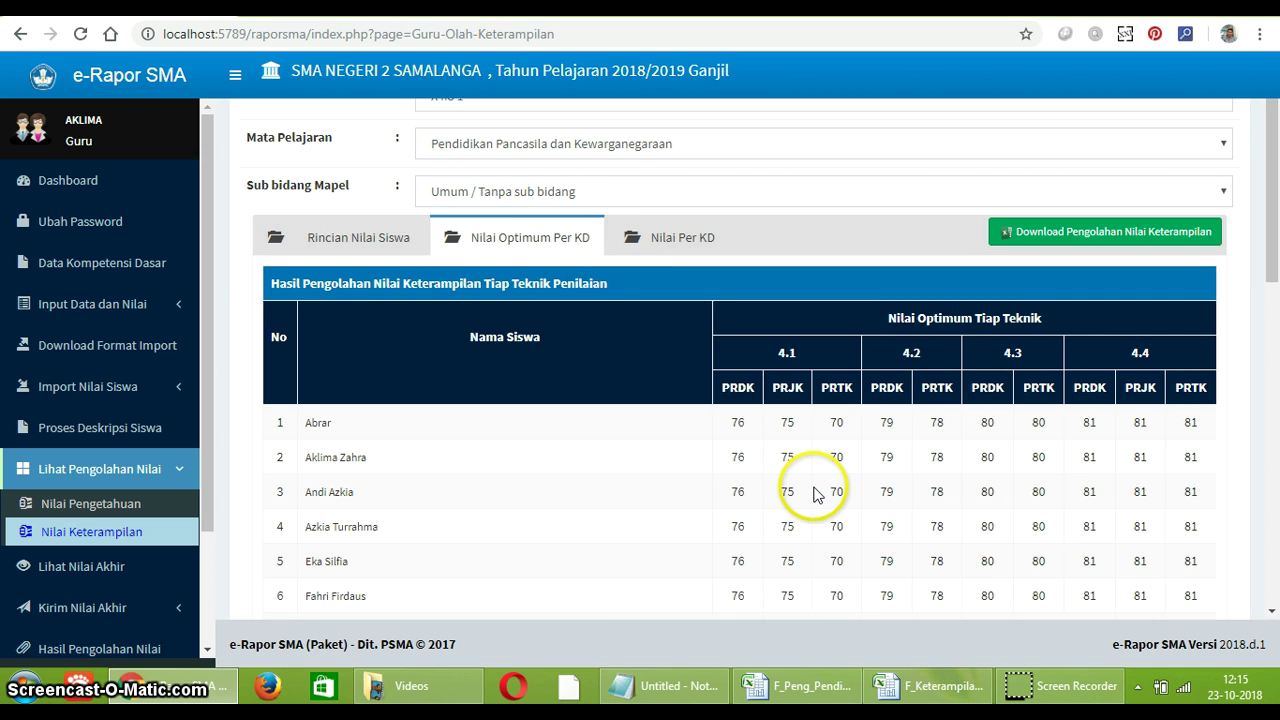
left_click(692, 243)
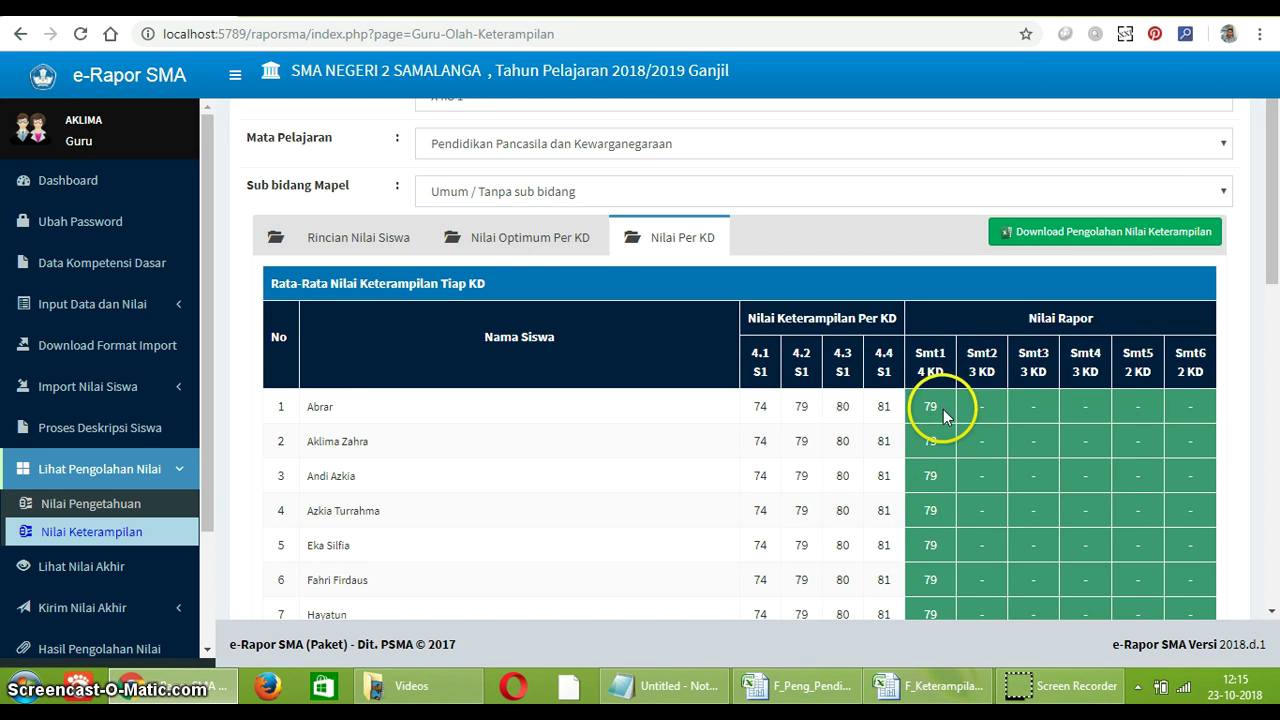
scroll(490, 230, "up", 1)
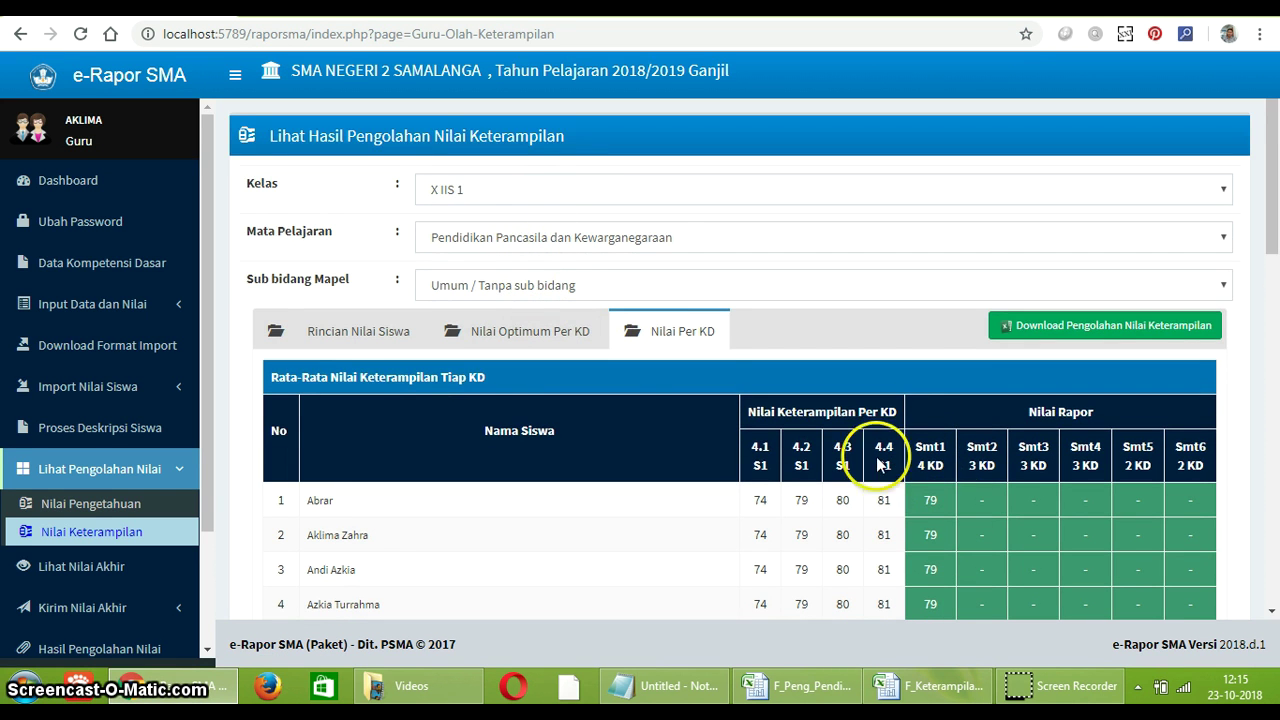
left_click(350, 340)
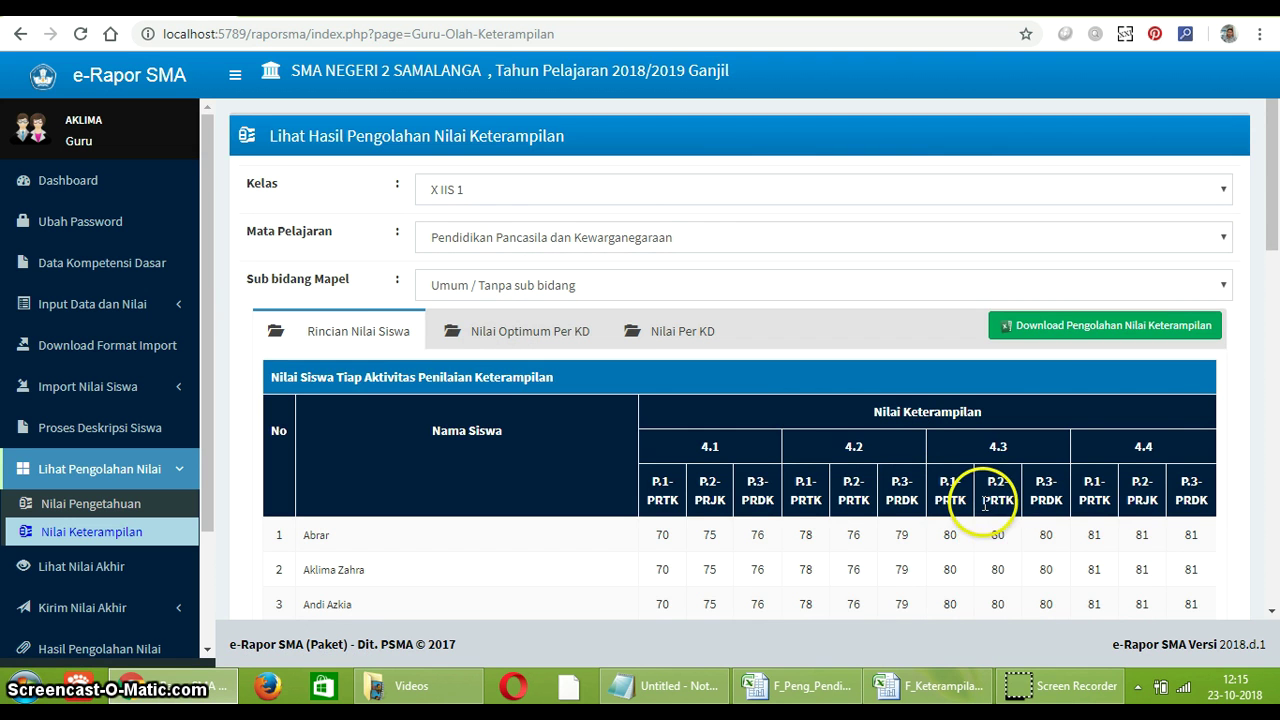
scroll(985, 505, "down", 1)
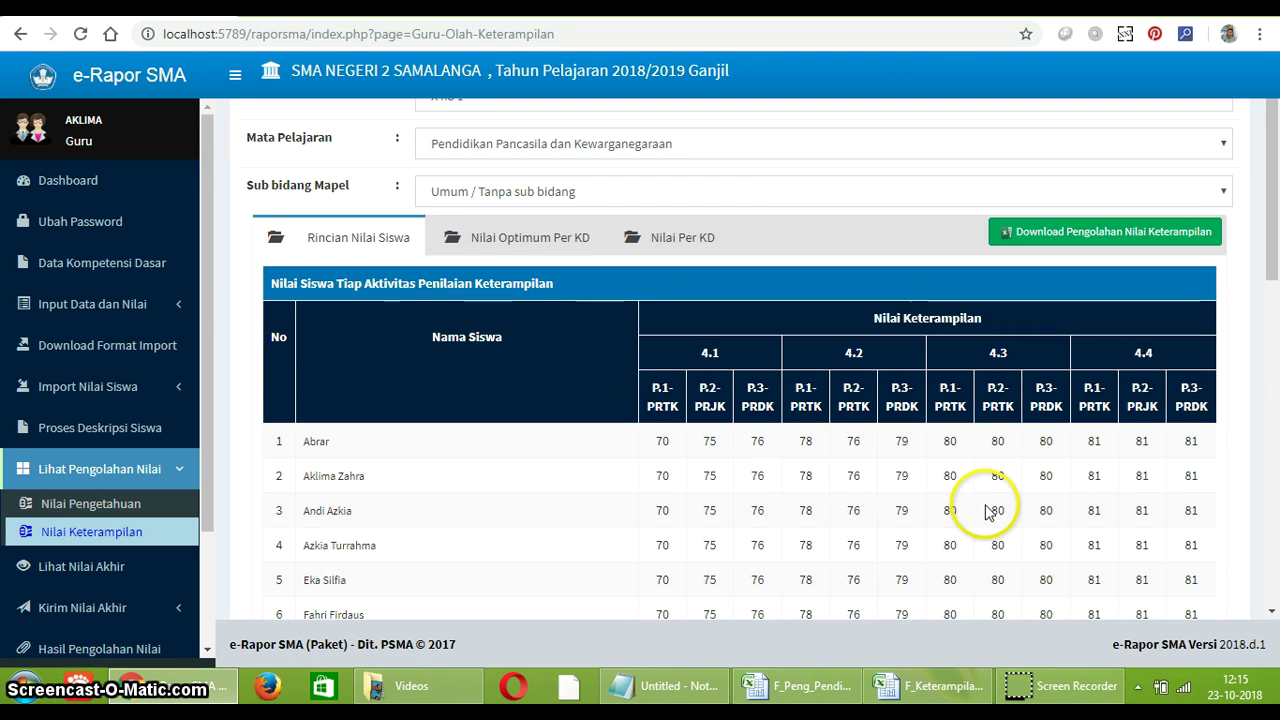
Step: Open the final scores page (Lihat Nilai Akhir) and add the stage "9. lihat nilai akhir" to the Notepad list
left_click(103, 572)
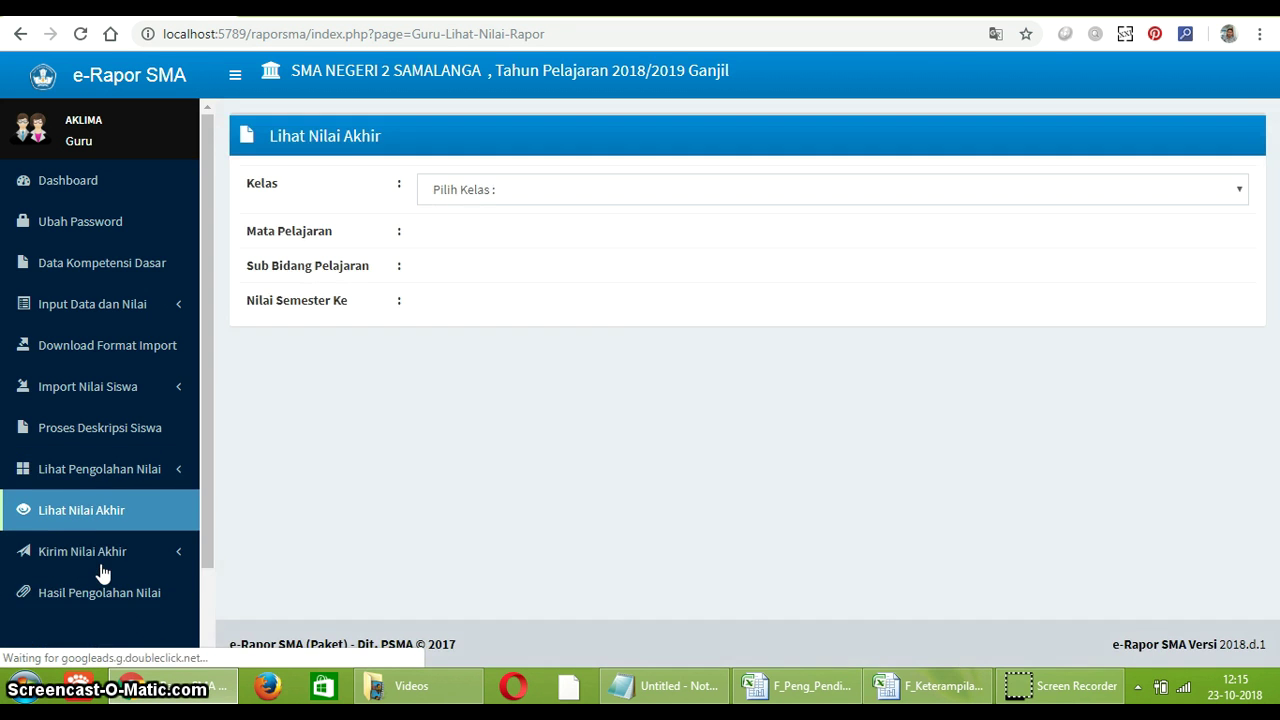
left_click(680, 686)
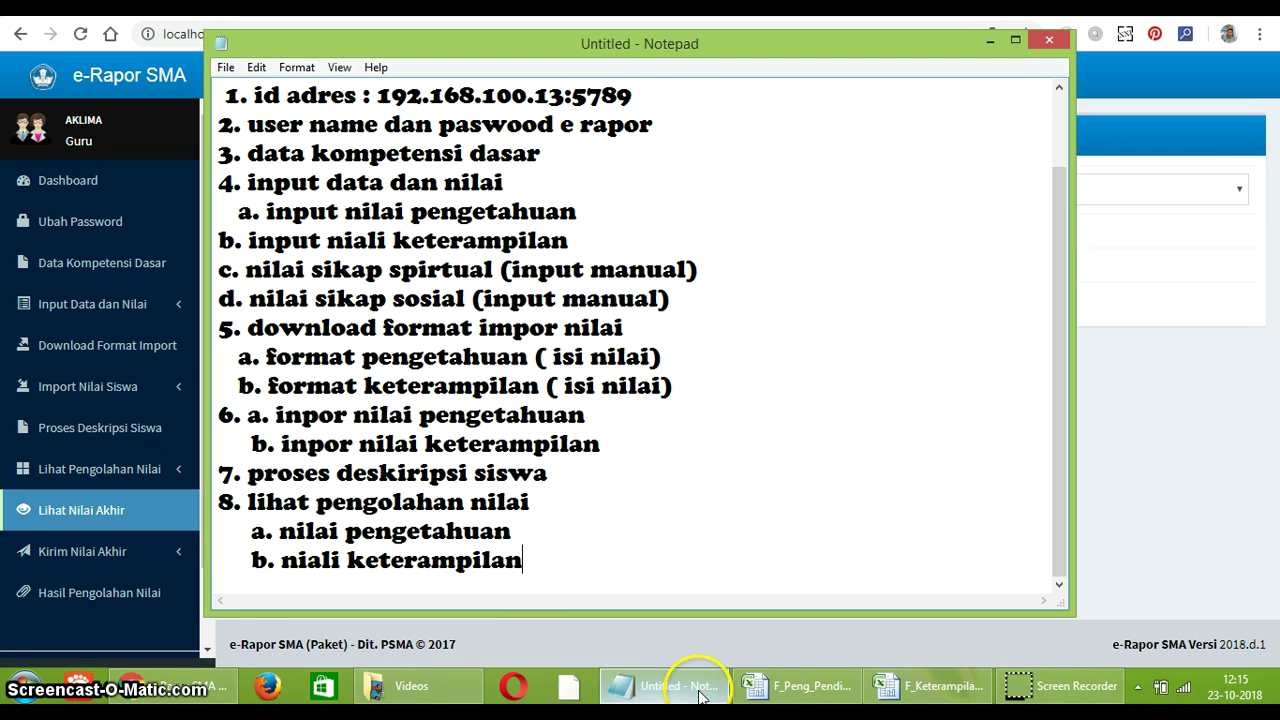
left_click(547, 582)
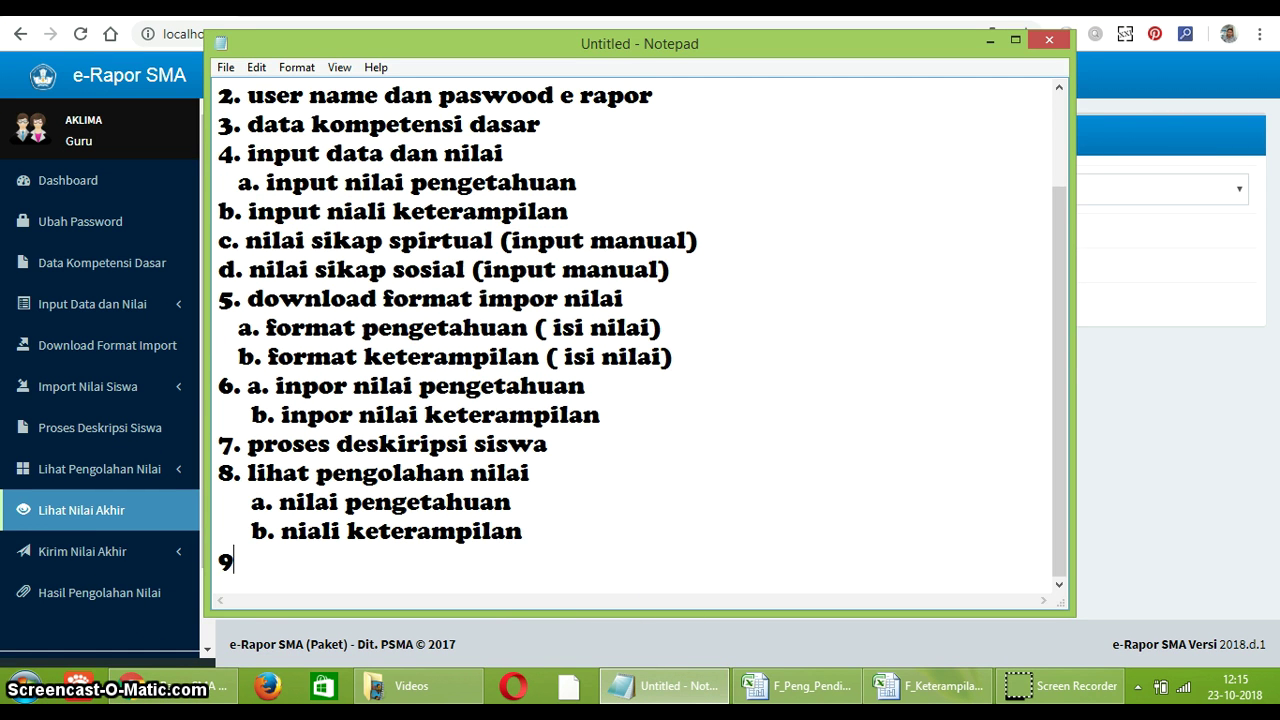
type("lihat nila")
key("BackSpace")
type("lai")
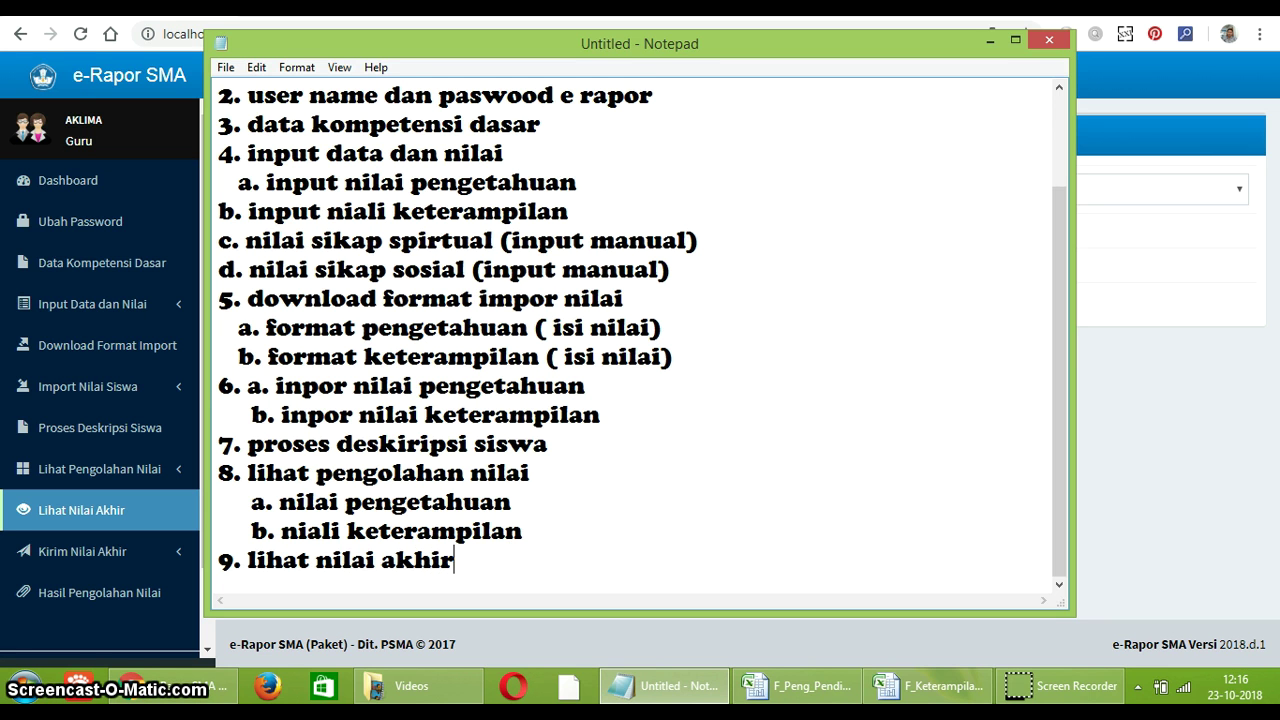
Step: Try to choose class X IIS 1 on the Lihat Nilai Akhir page in e-Rapor
left_click(110, 515)
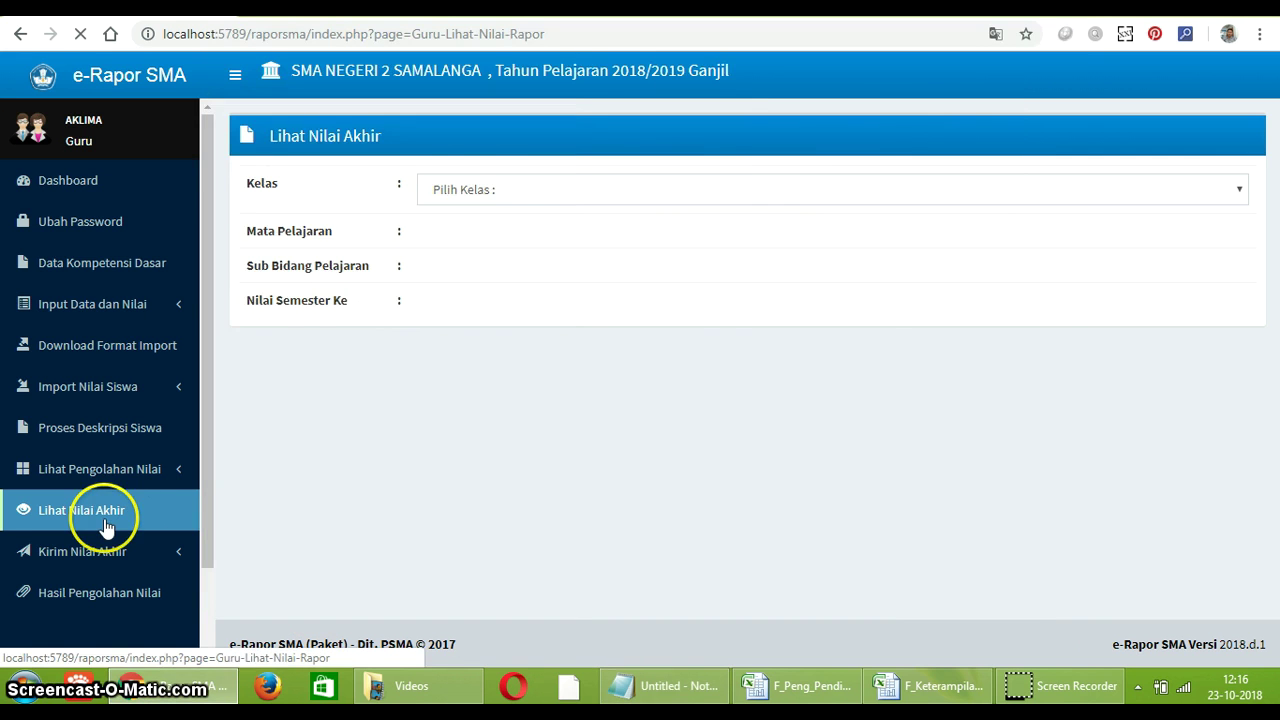
left_click(486, 194)
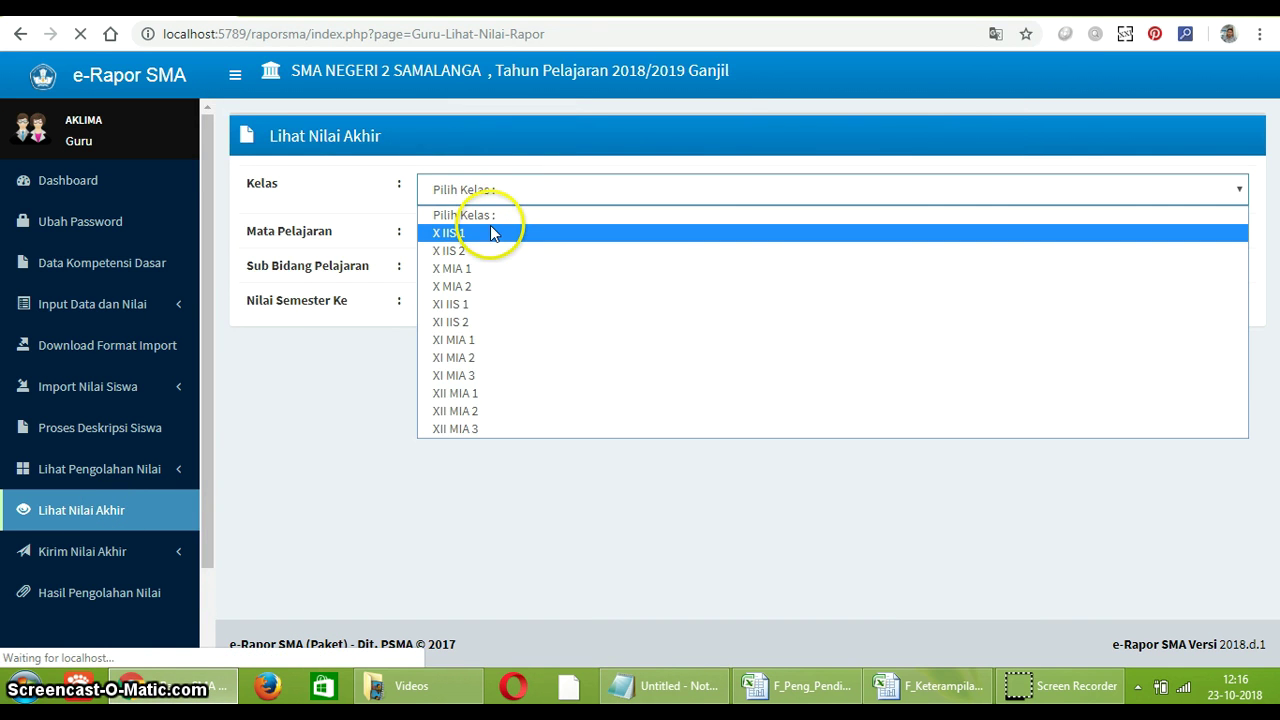
left_click(492, 231)
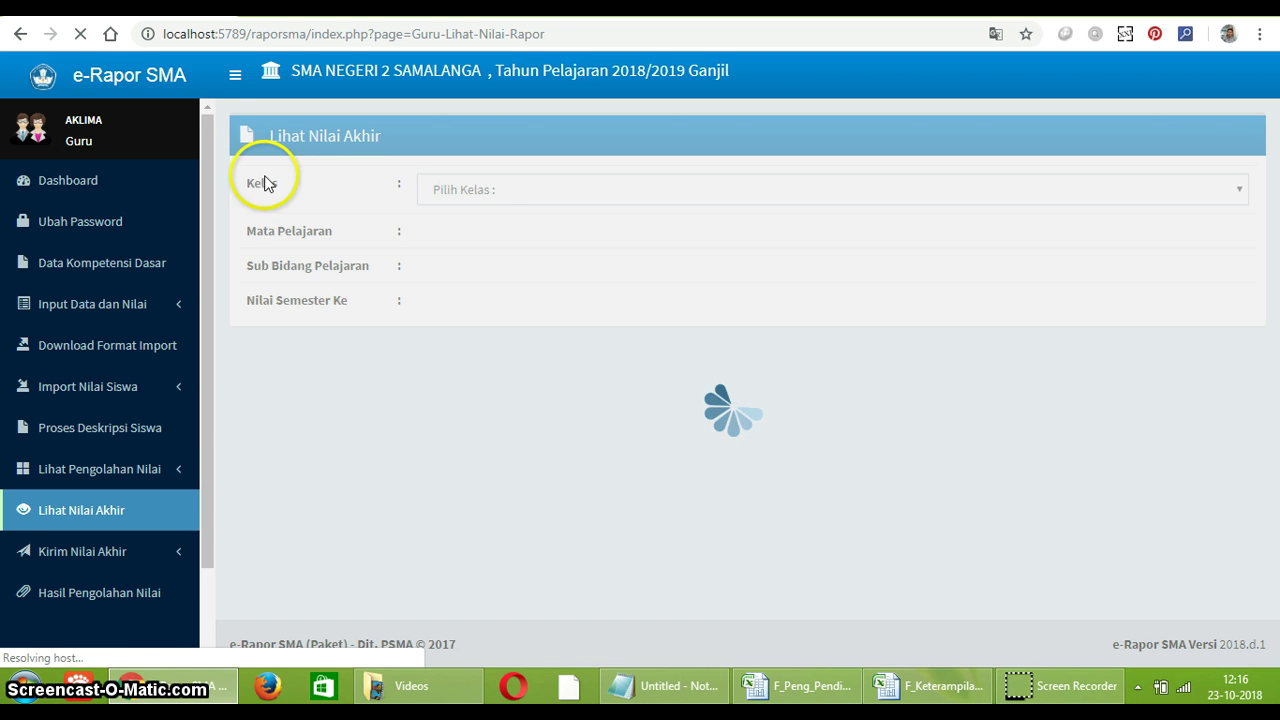
left_click(506, 197)
left_click(490, 232)
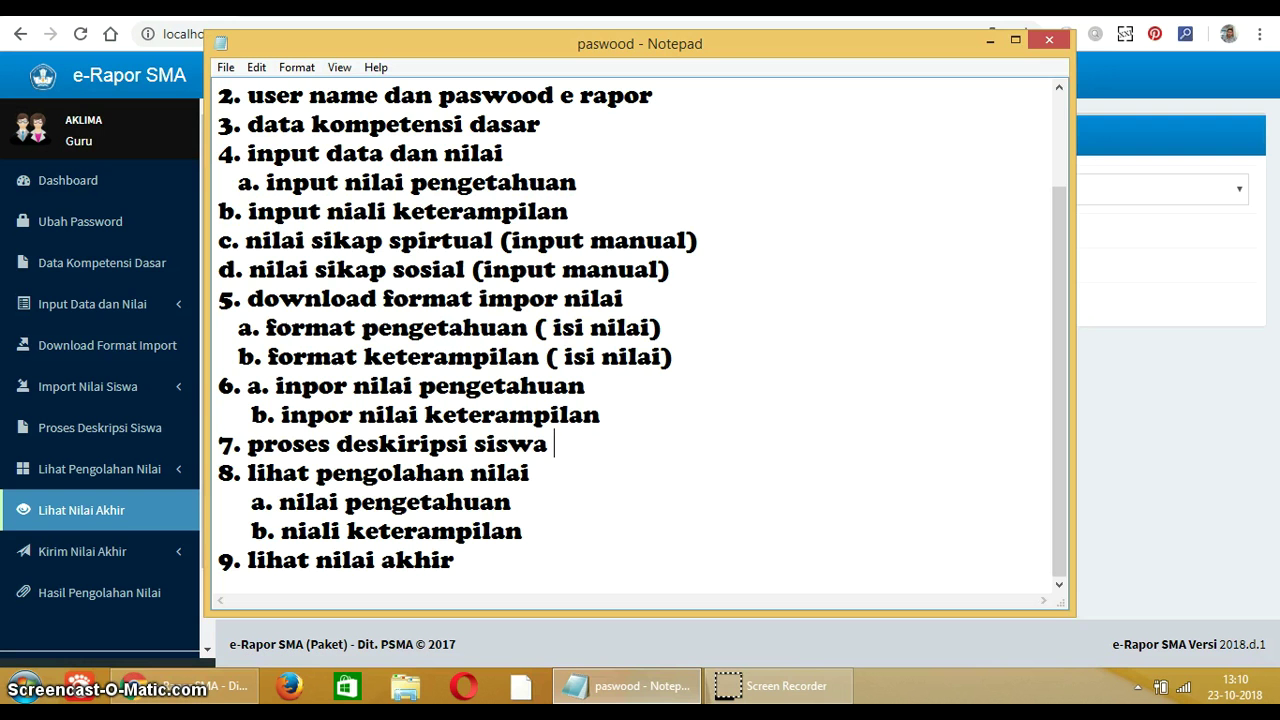
Step: In e-Rapor, display the final scores for class X IIS 1, Pendidikan Pancasila dan Kewarganegaraan, Umum/Tanpa Sub Bidang, Semester 1
left_click(106, 508)
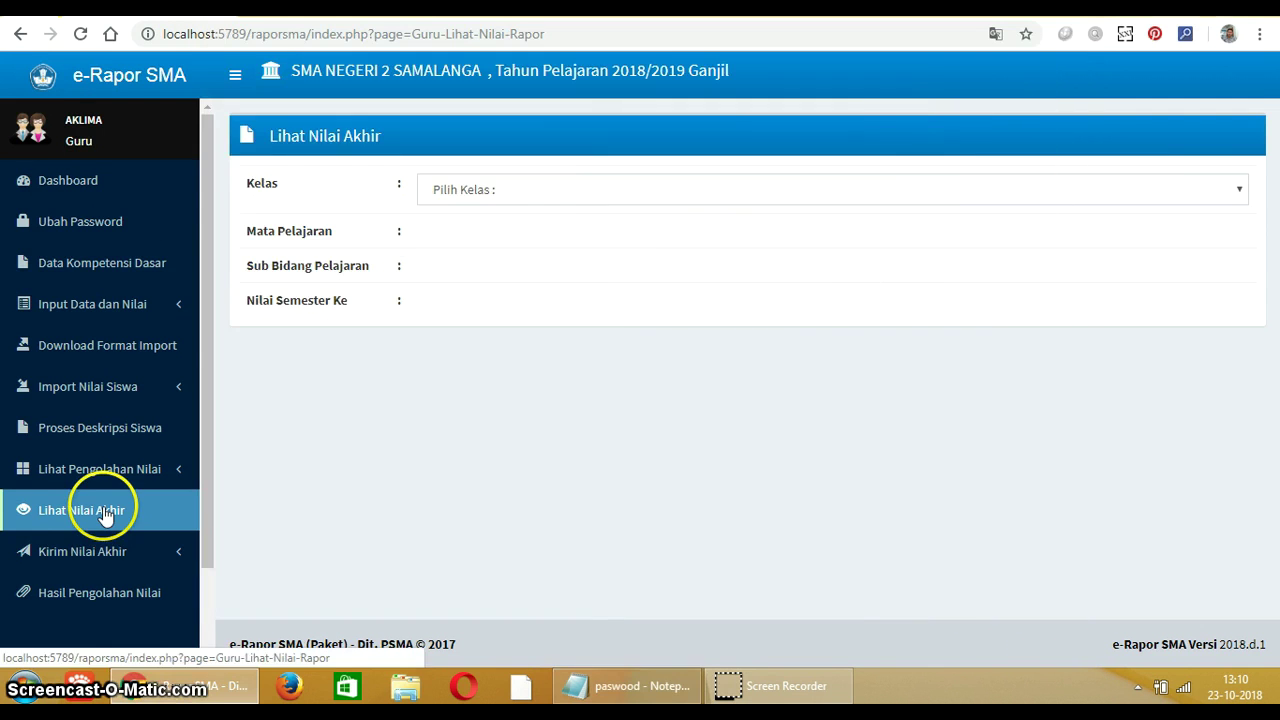
left_click(571, 198)
left_click(563, 231)
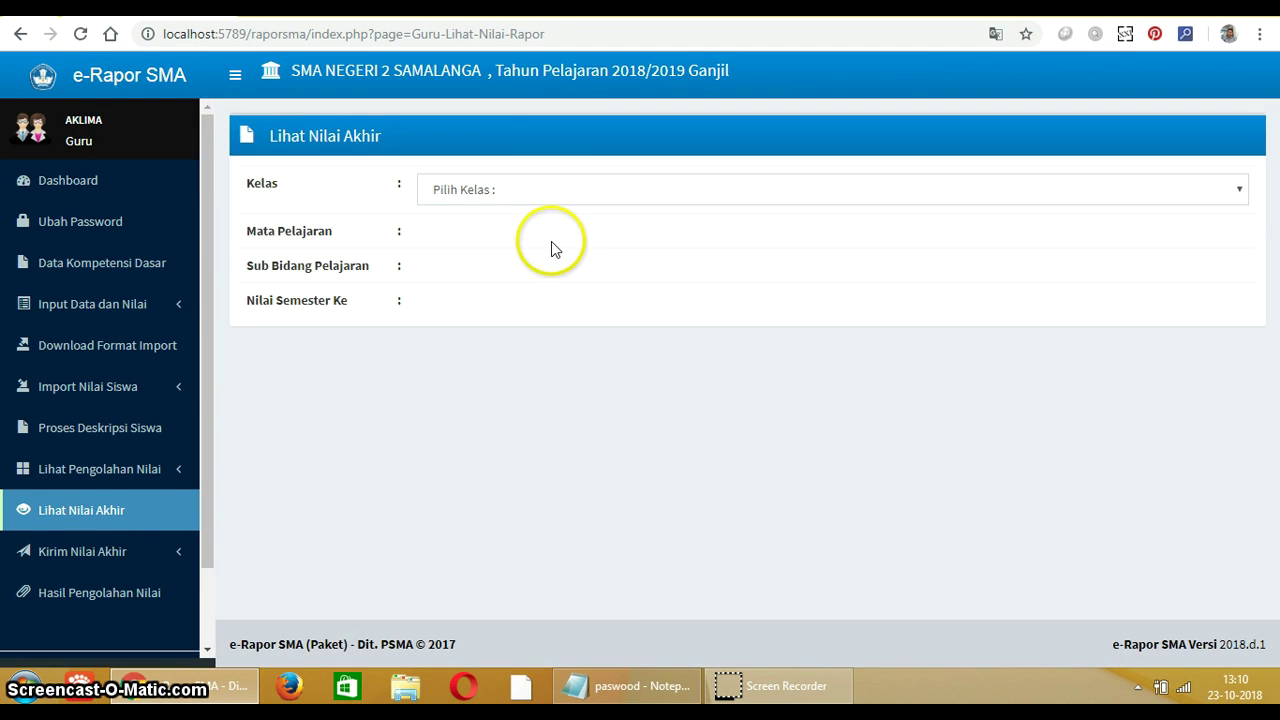
left_click(561, 199)
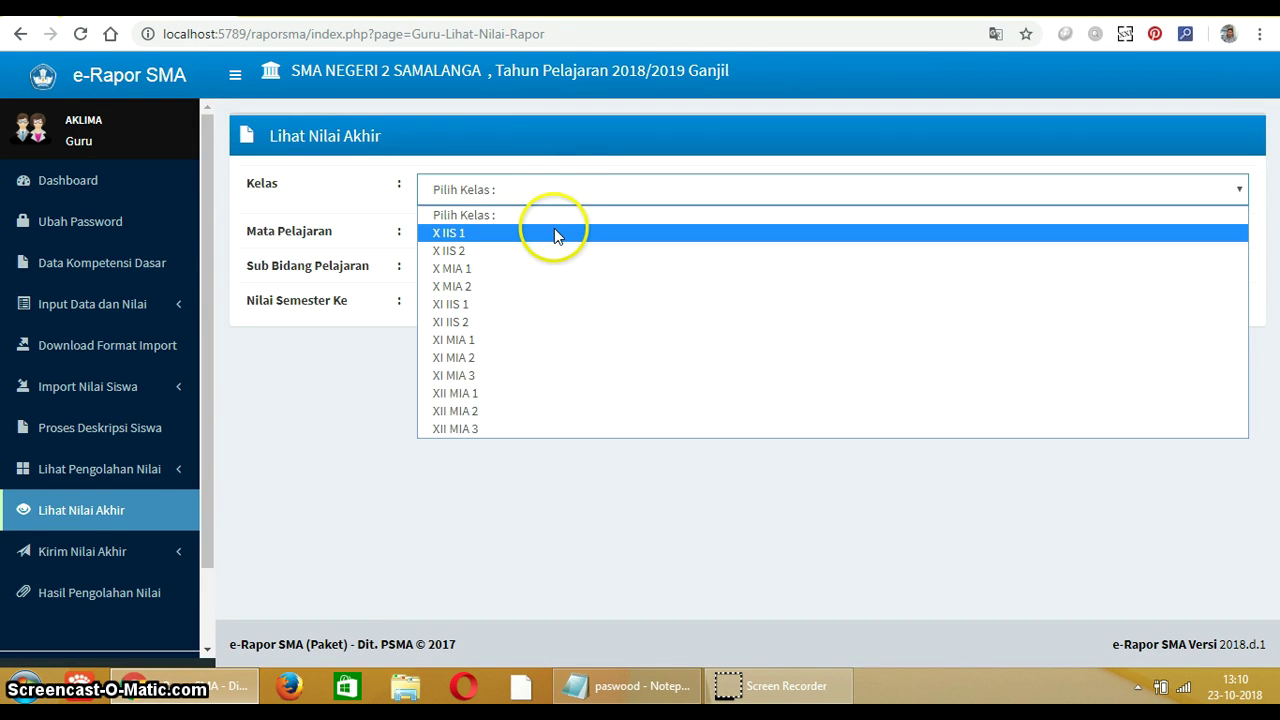
left_click(560, 232)
left_click(557, 245)
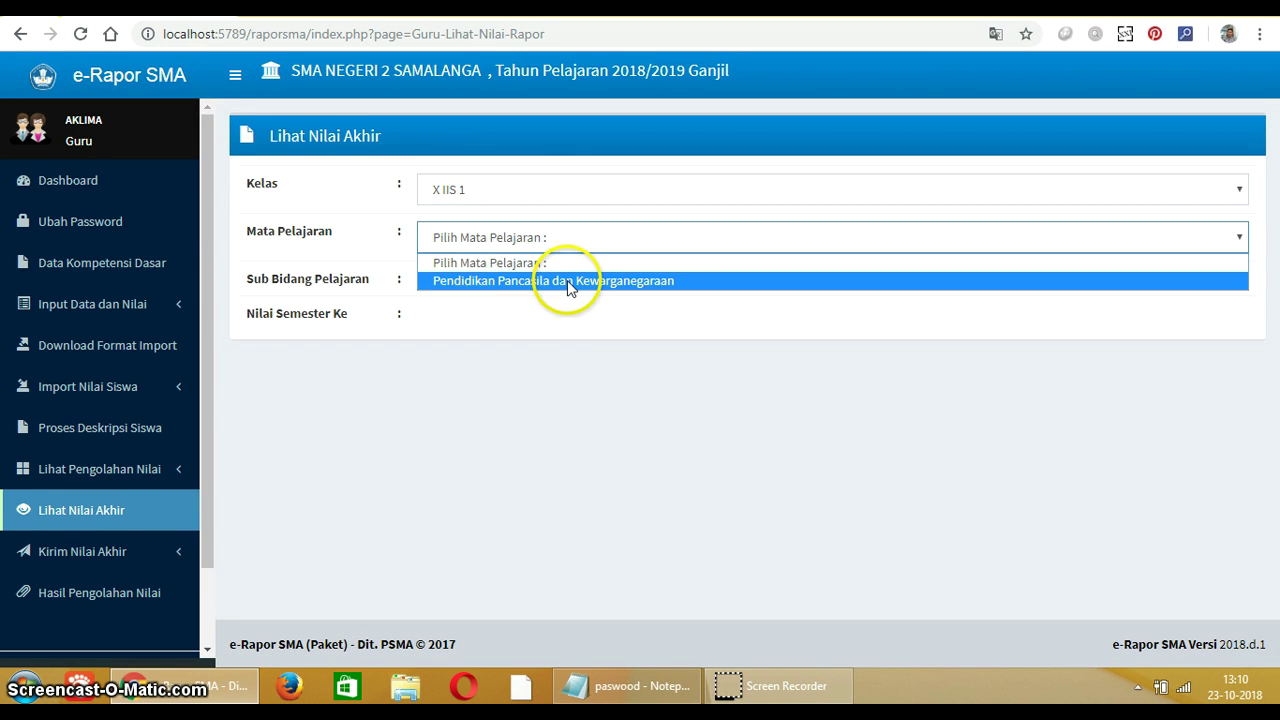
left_click(570, 285)
left_click(570, 287)
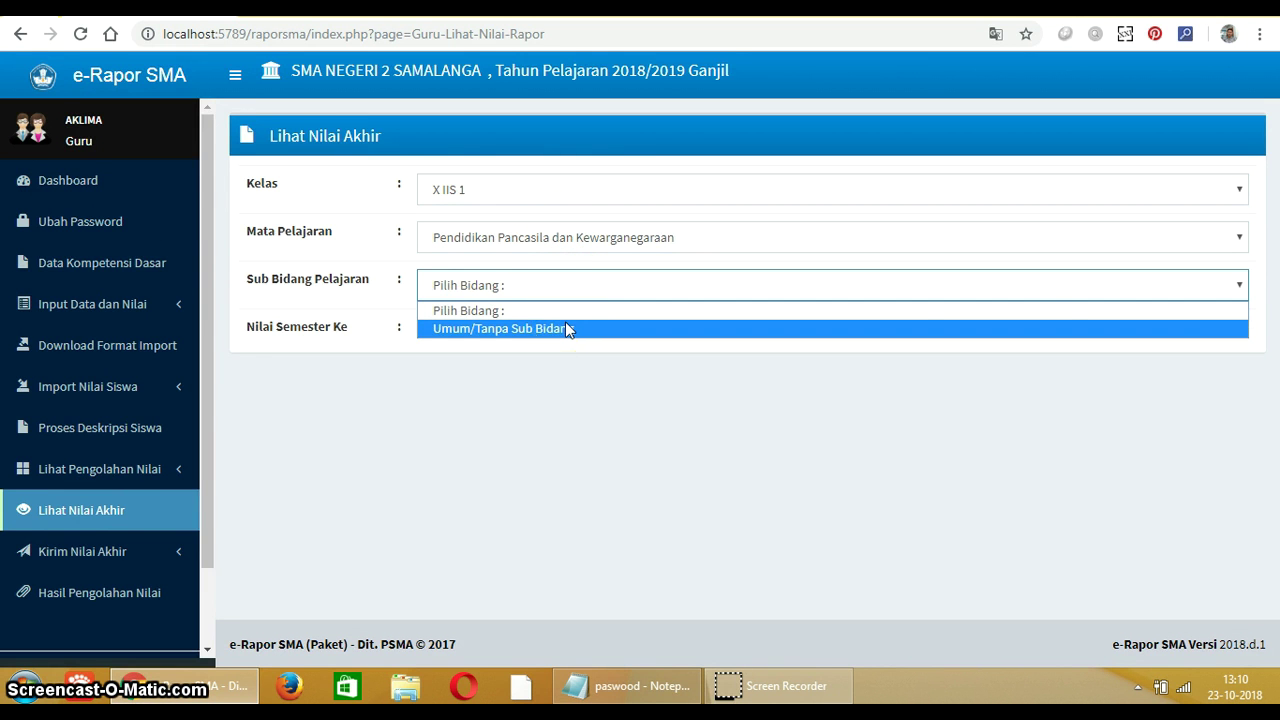
left_click(567, 330)
left_click(569, 337)
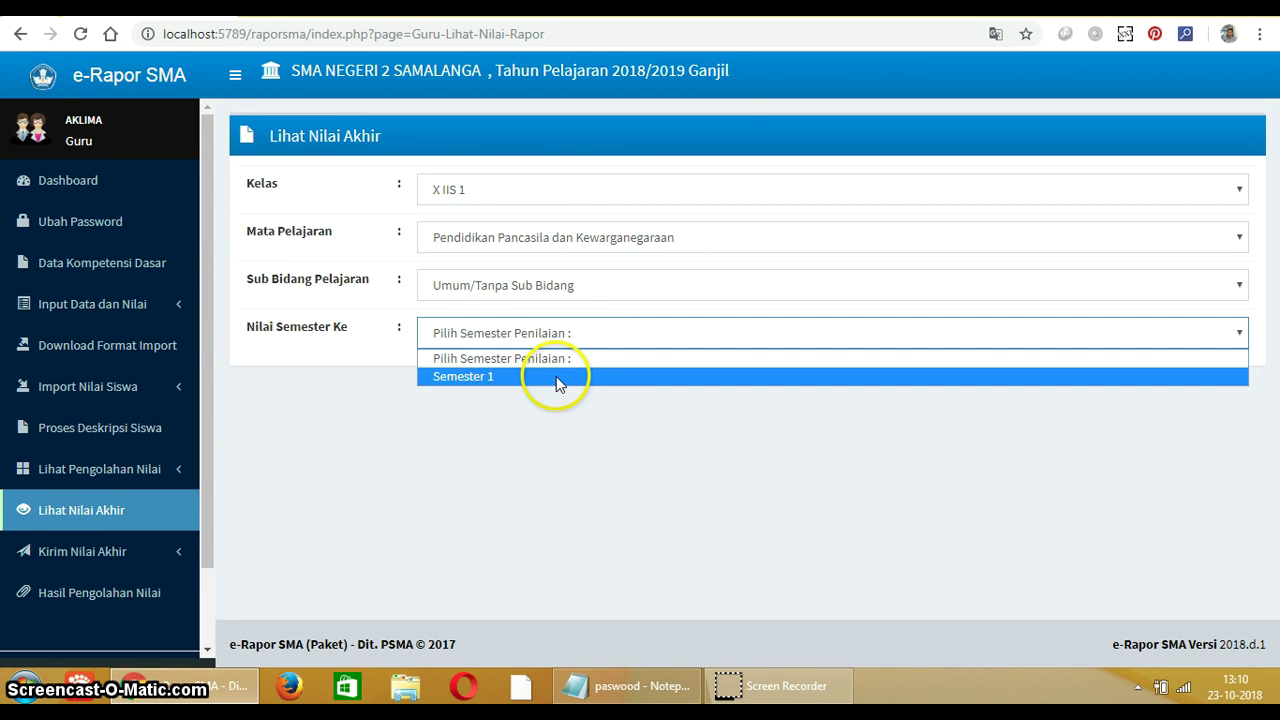
left_click(556, 376)
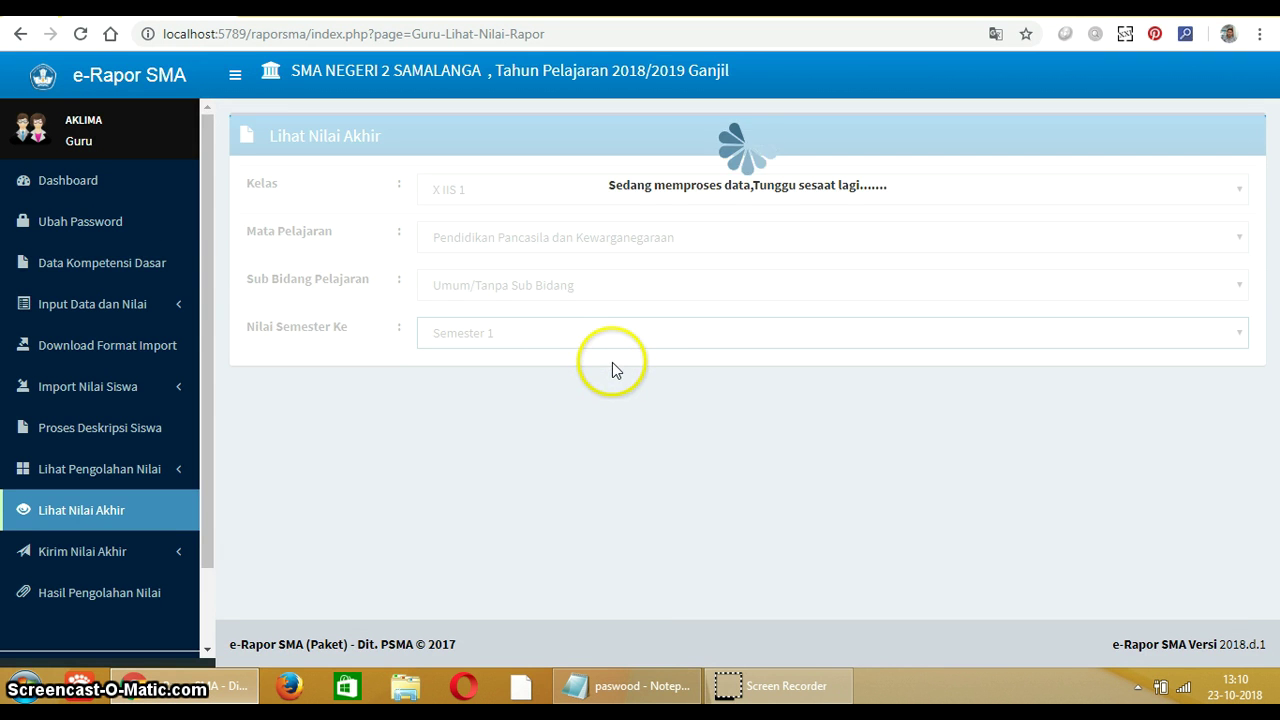
Step: Examine the Nilai Rapor table for knowledge, skills and attitude scores, comparing the predicates with the KKM interval table
scroll(630, 395, "down", 5)
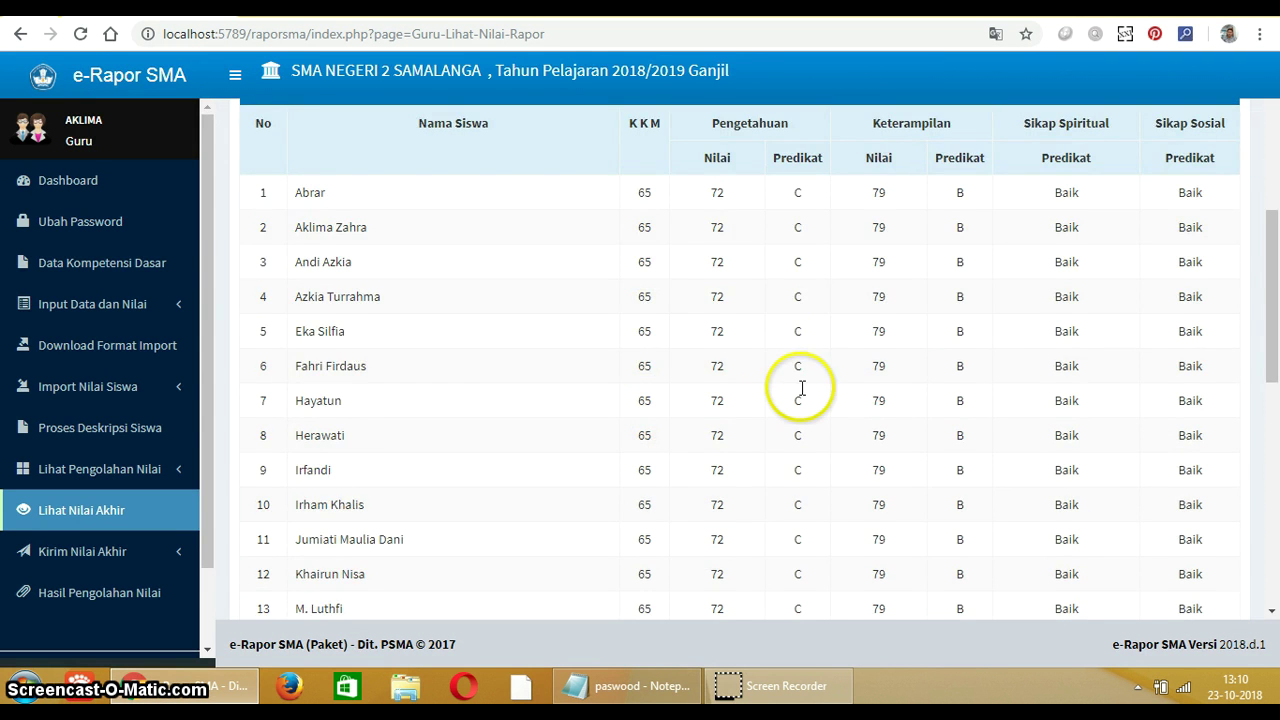
scroll(801, 388, "down", 3)
scroll(801, 390, "up", 5)
scroll(801, 390, "up", 3)
scroll(797, 385, "down", 5)
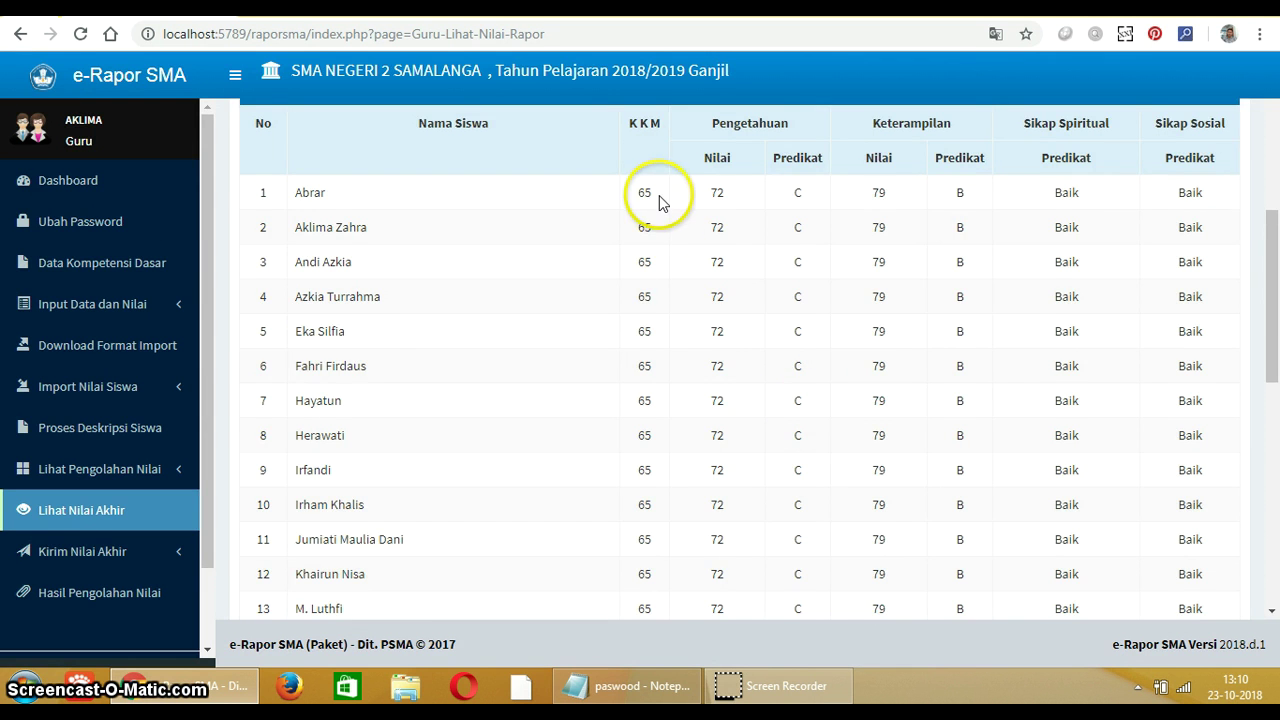
scroll(669, 337, "down", 7)
scroll(669, 487, "up", 10)
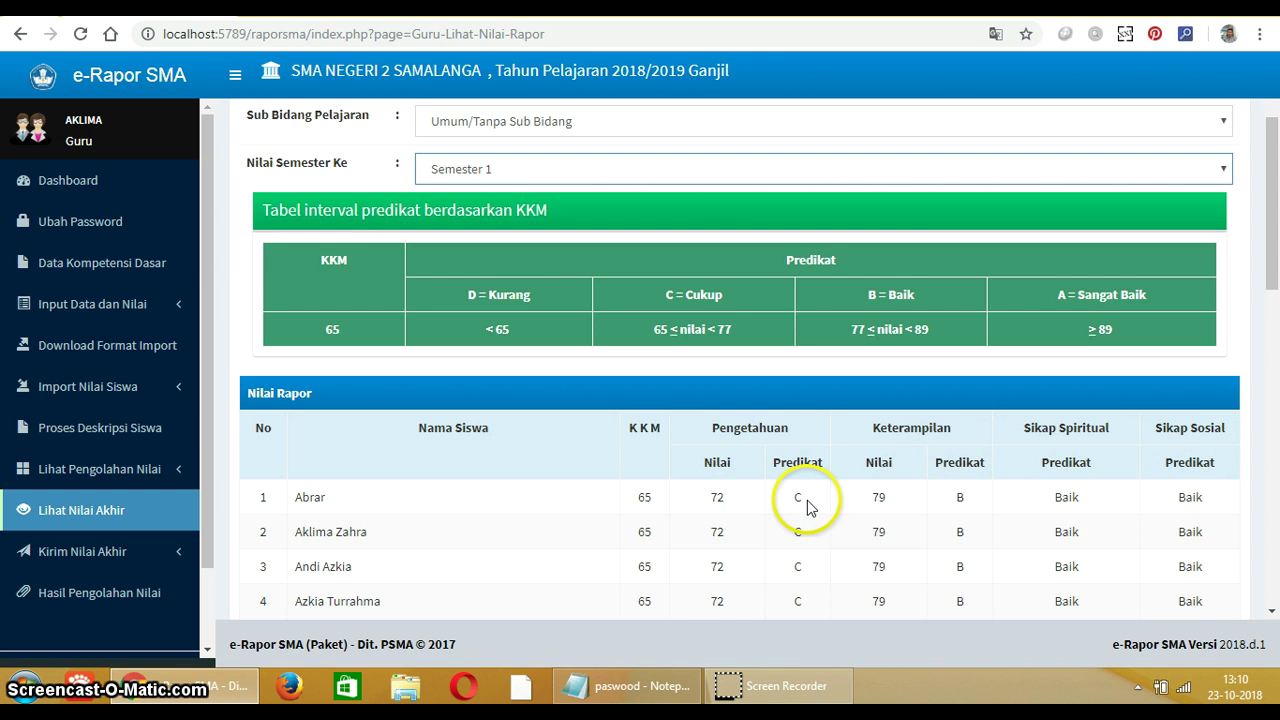
scroll(808, 510, "down", 1)
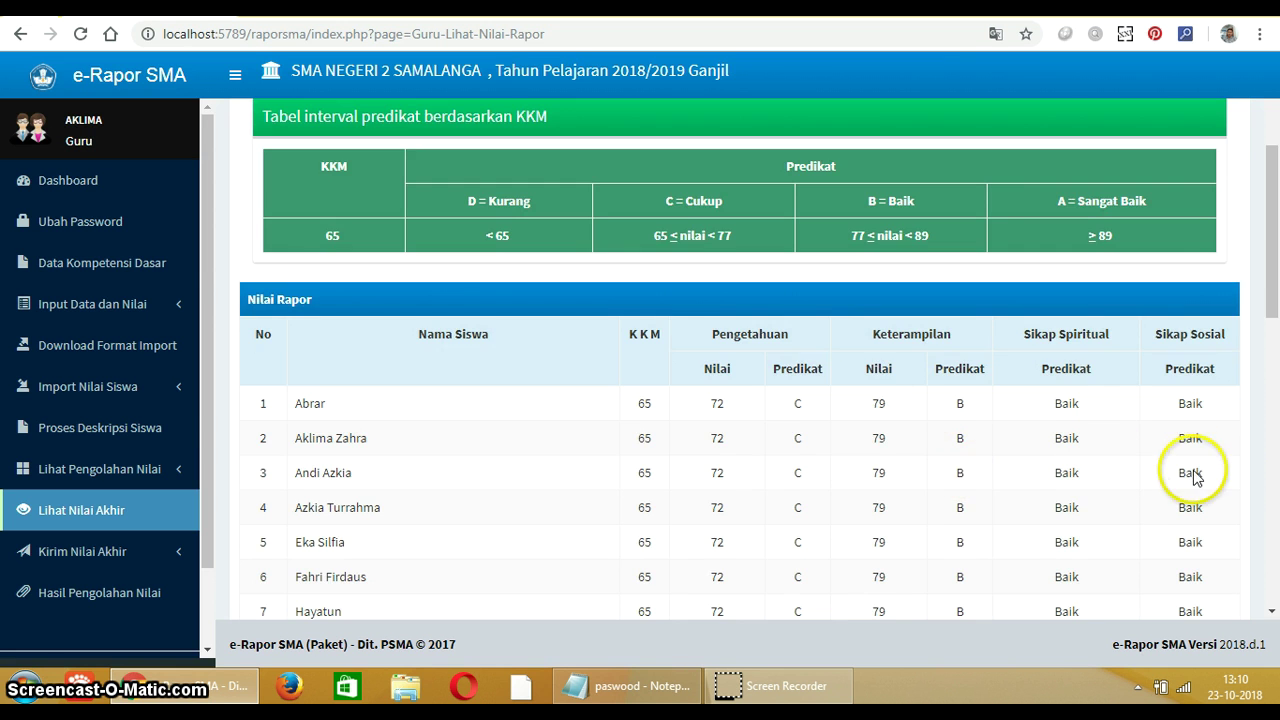
scroll(1190, 480, "down", 5)
scroll(1000, 490, "up", 6)
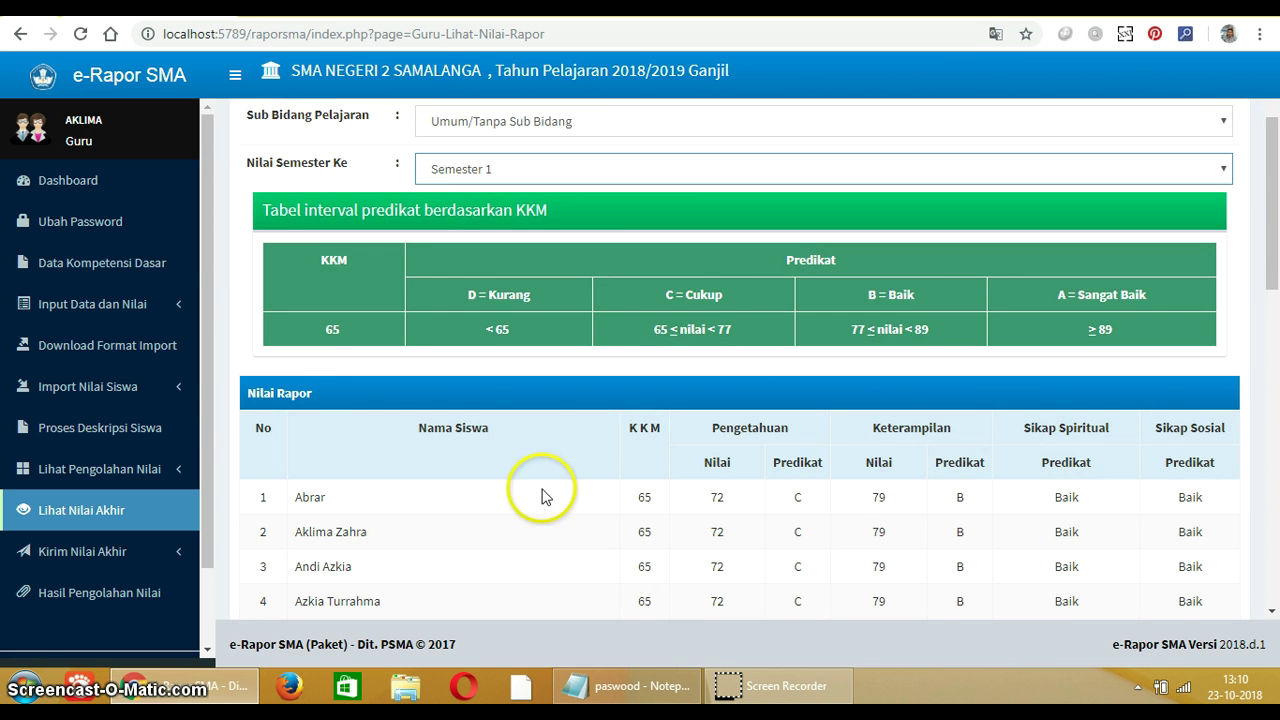
scroll(777, 478, "down", 10)
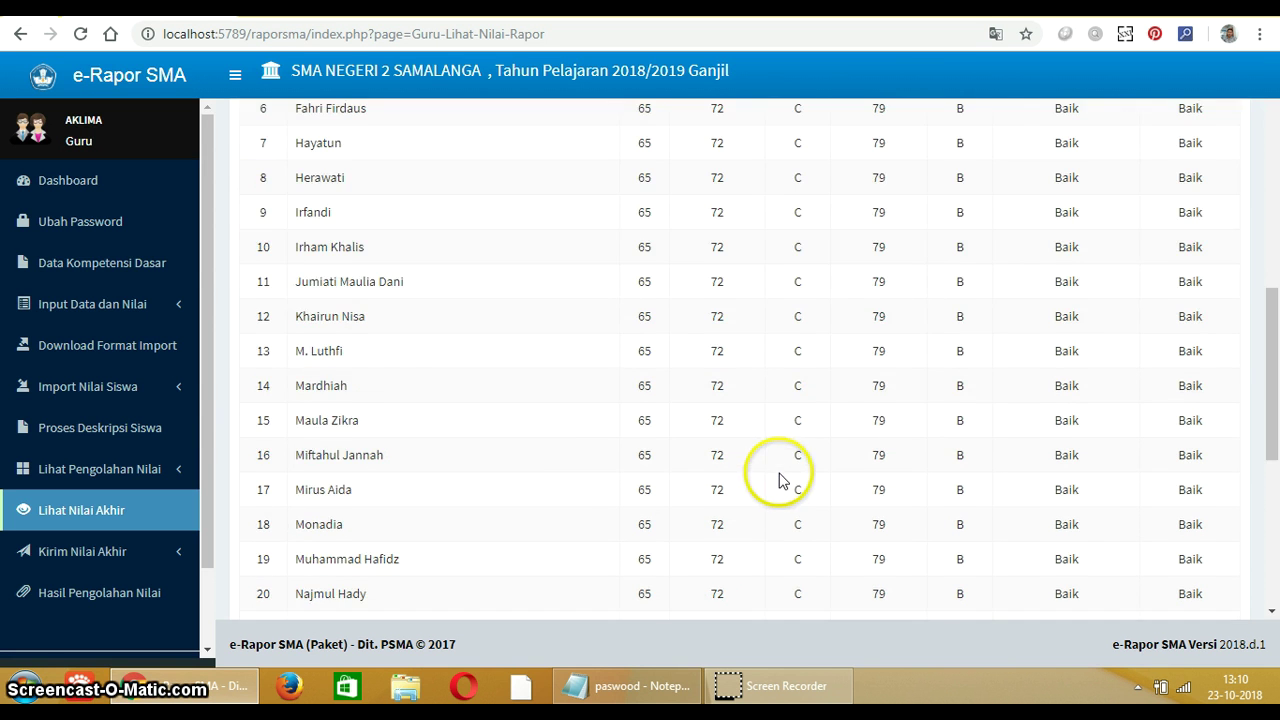
scroll(1034, 480, "up", 10)
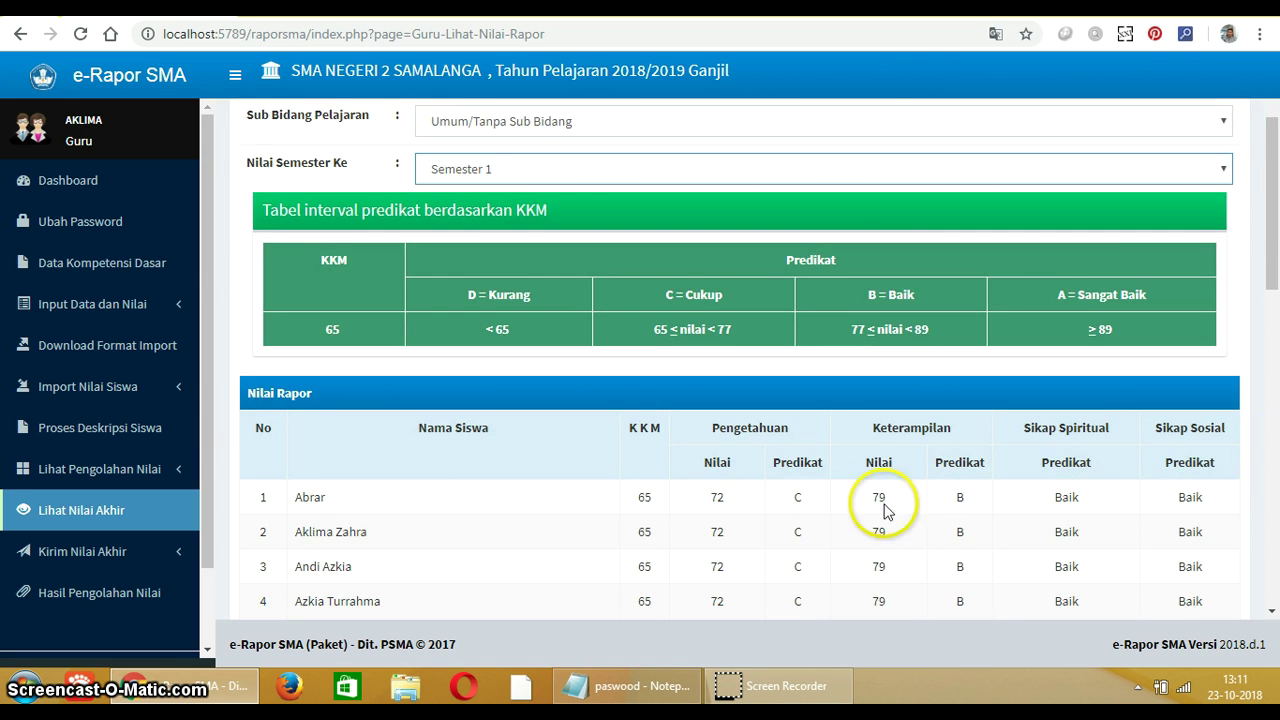
scroll(855, 497, "down", 4)
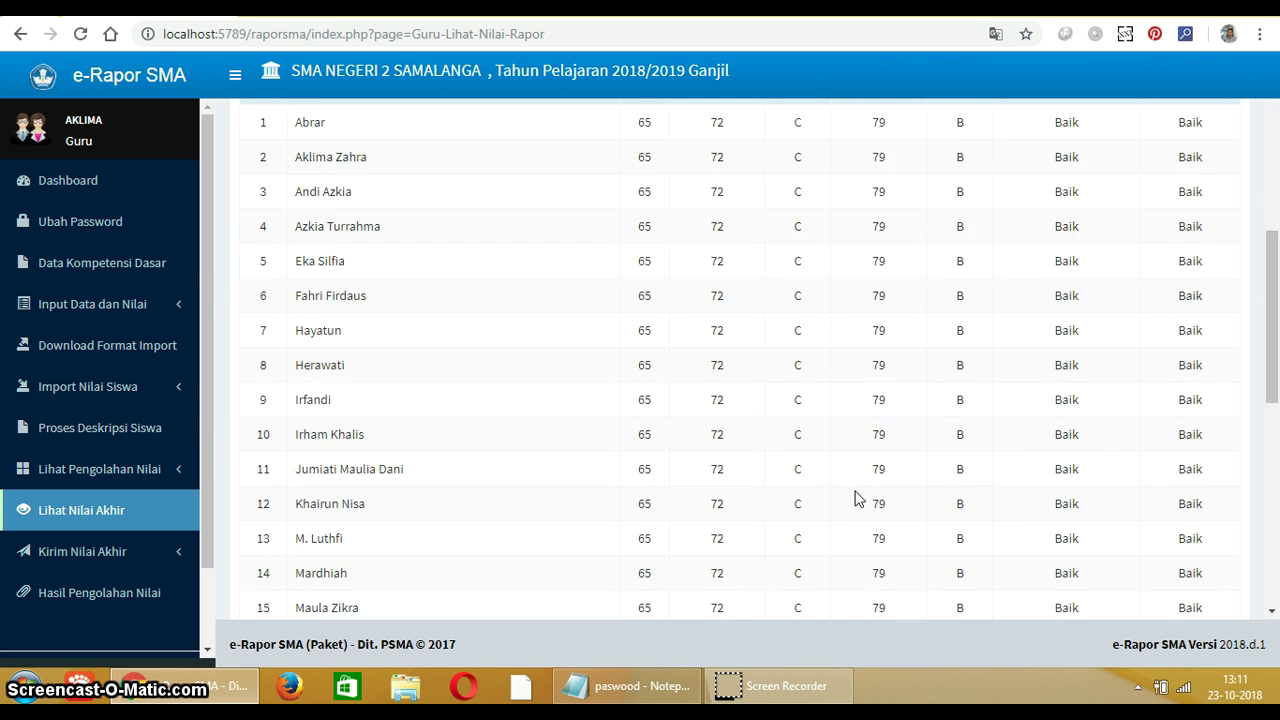
scroll(855, 497, "up", 3)
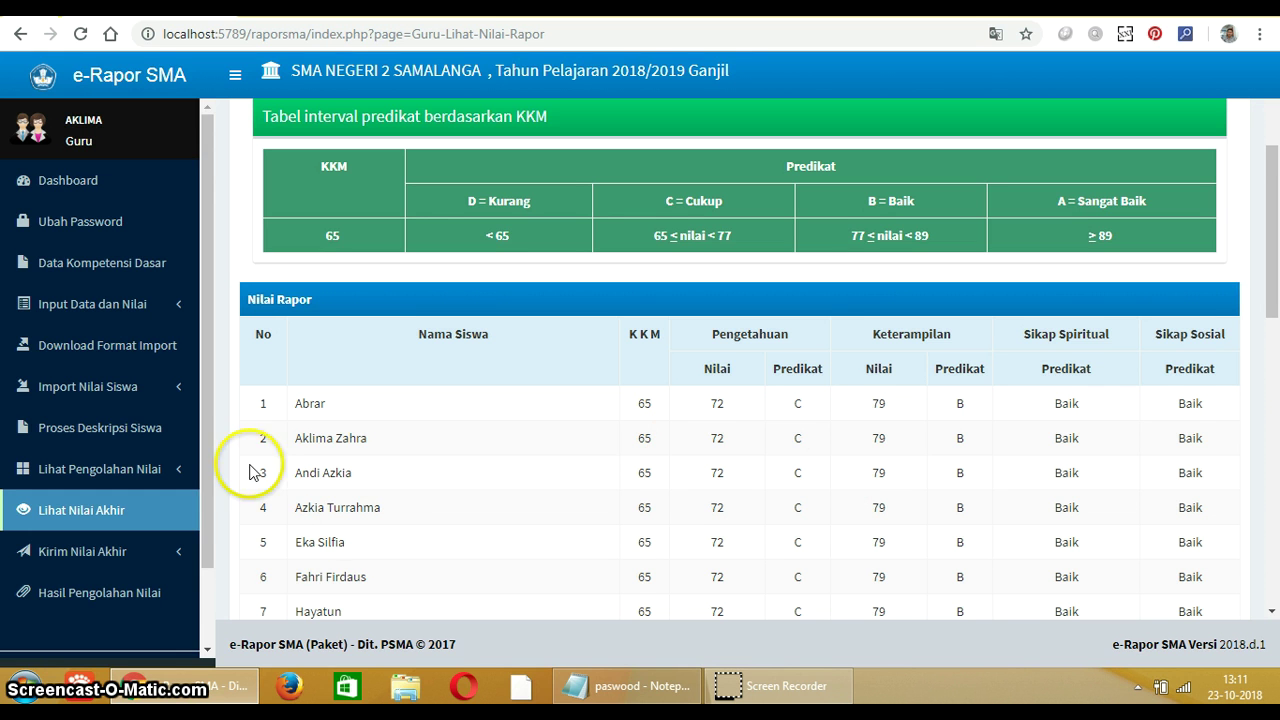
Step: Open the Kirim Nilai Akhir page and add the stage "10. kirim nilai akhir" to the Notepad list
left_click(110, 553)
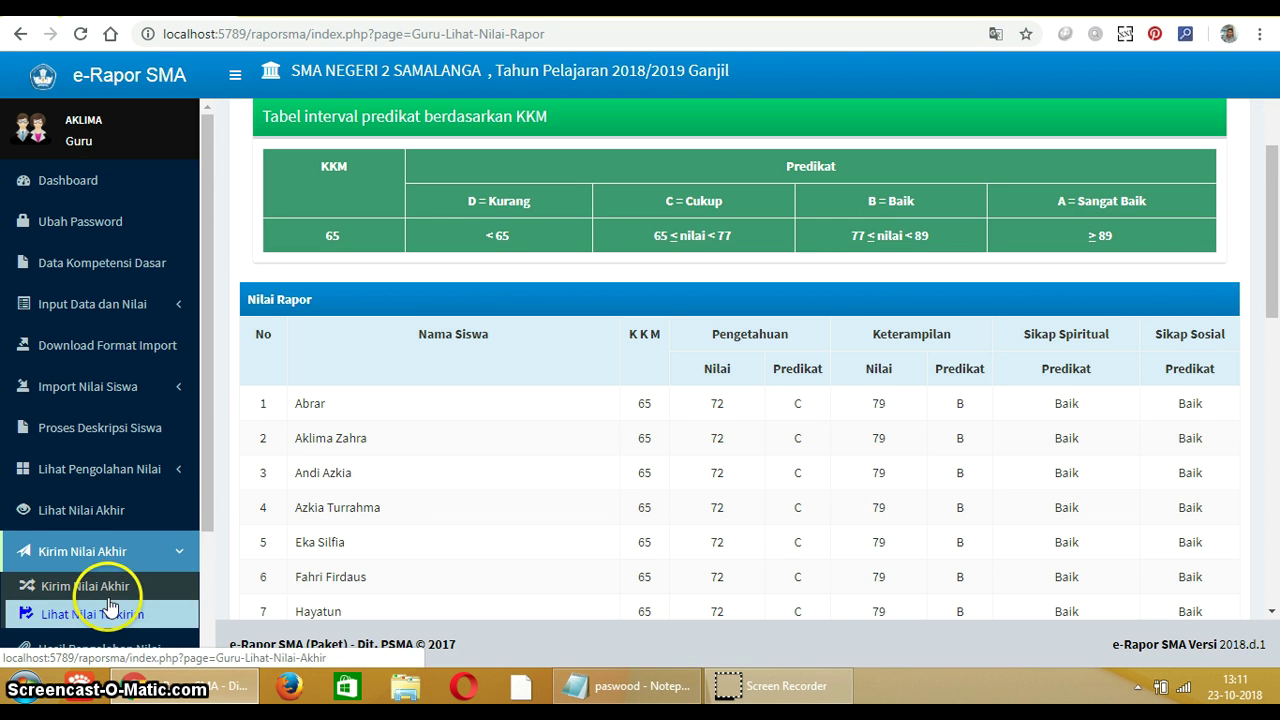
left_click(110, 590)
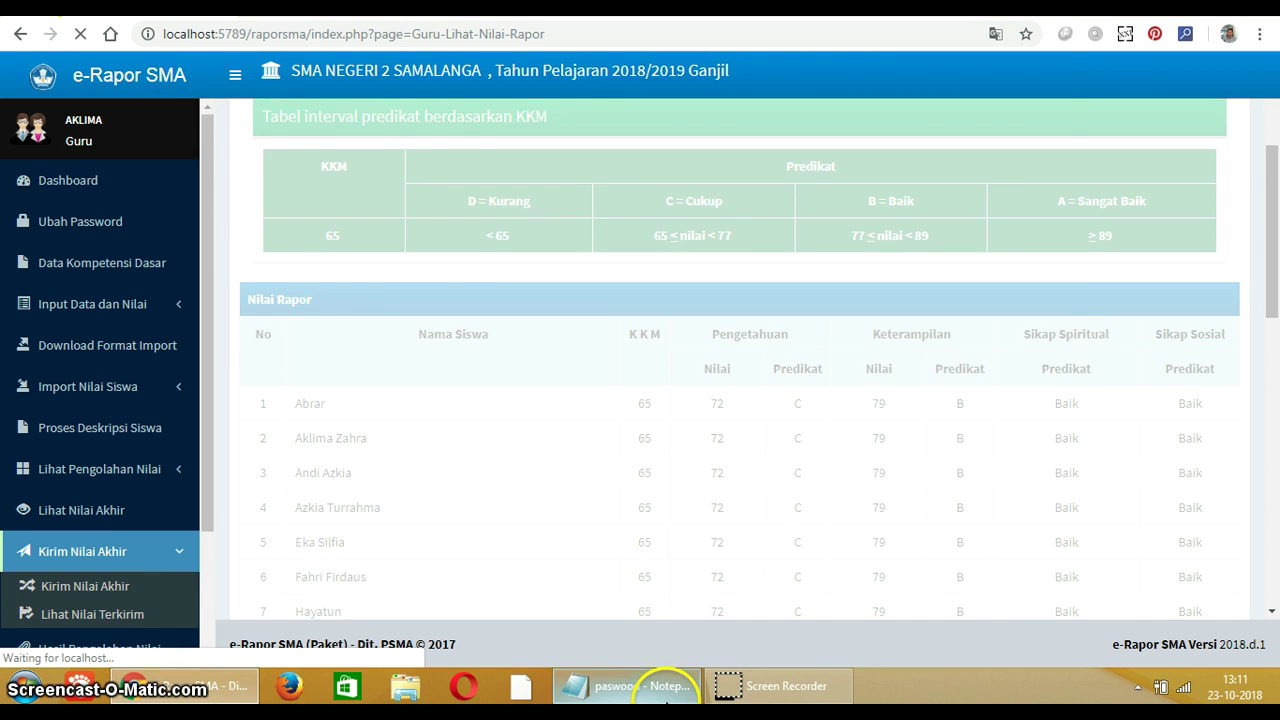
left_click(655, 686)
key("Return")
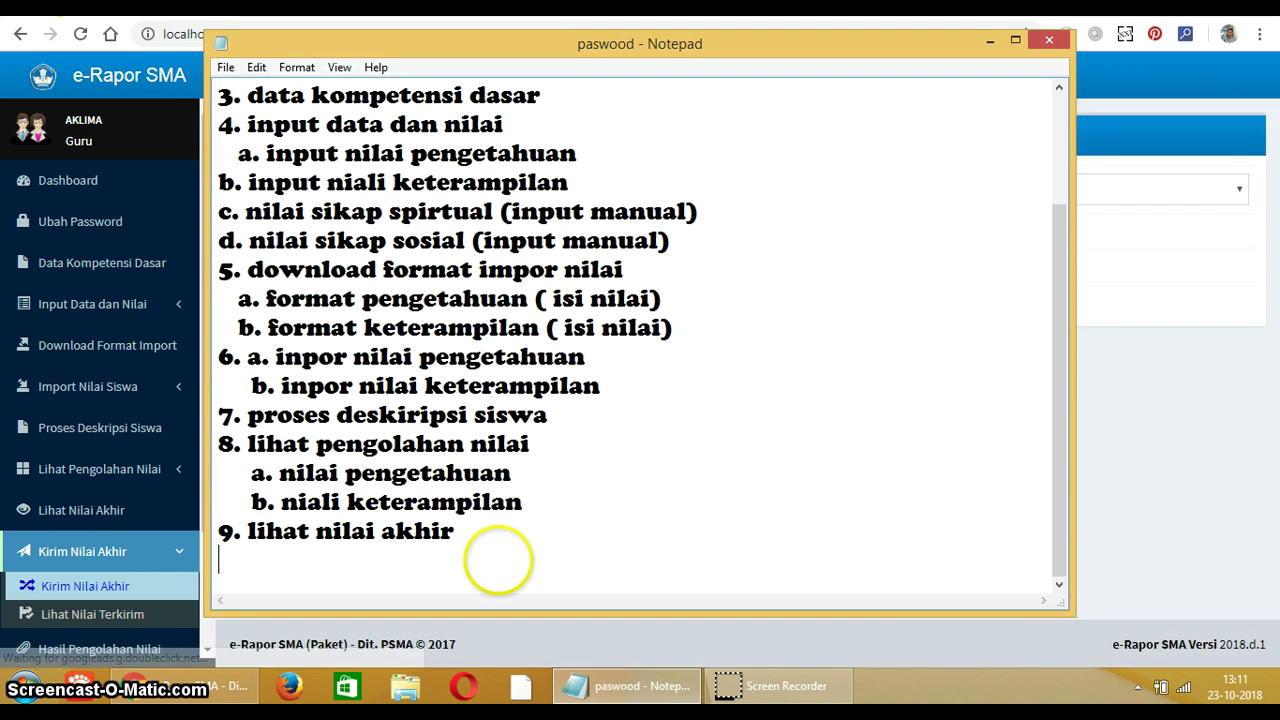
type("10. kirim niali")
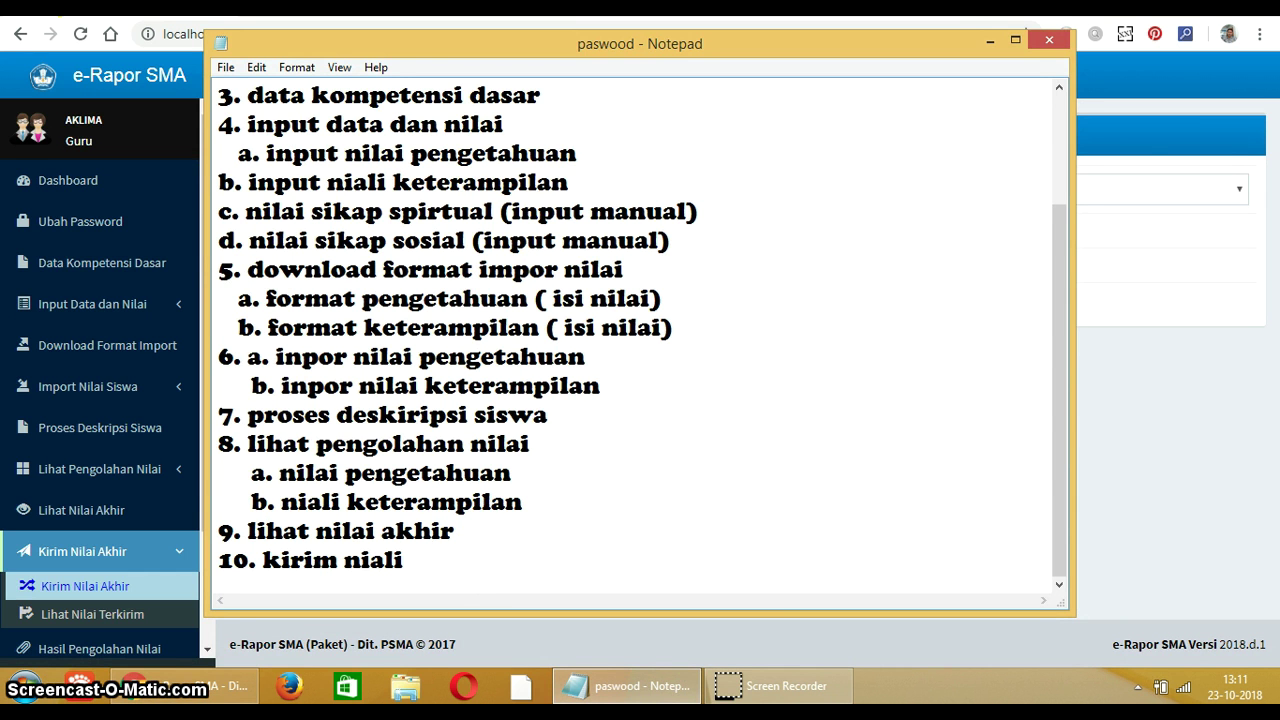
key("BackSpace")
key("BackSpace")
key("BackSpace")
key("BackSpace")
type("lai akhir")
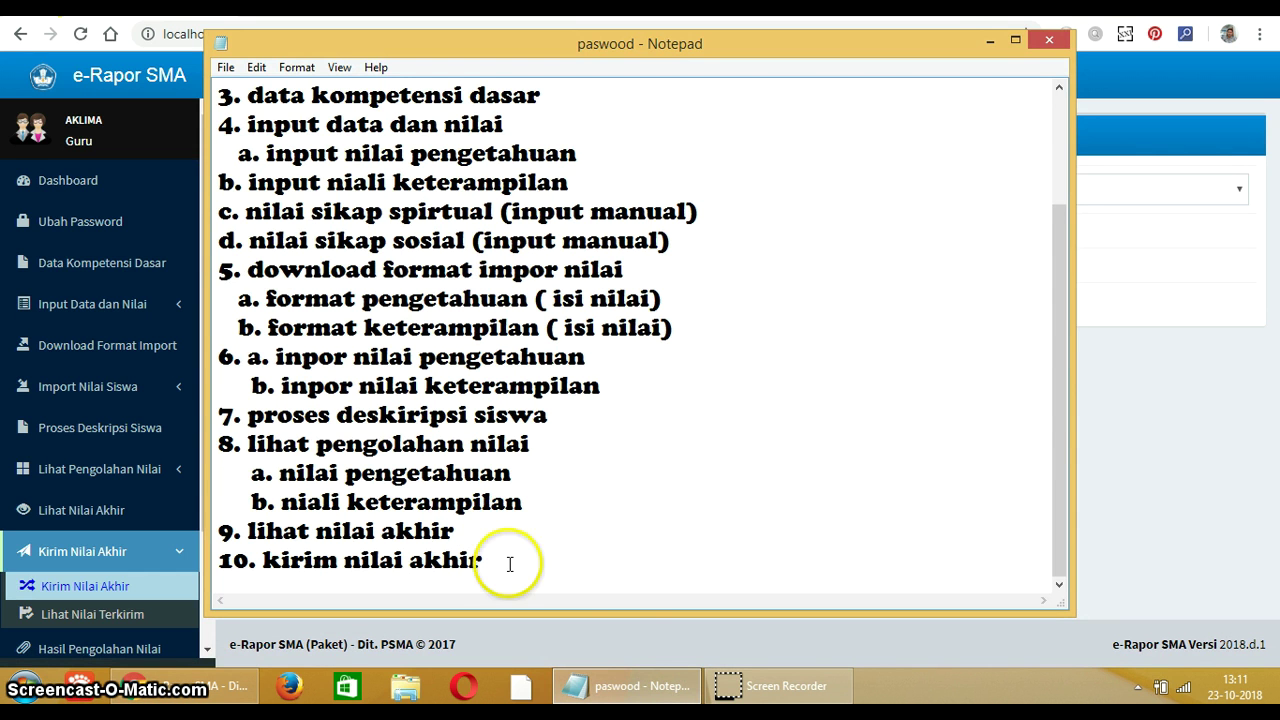
left_click(625, 686)
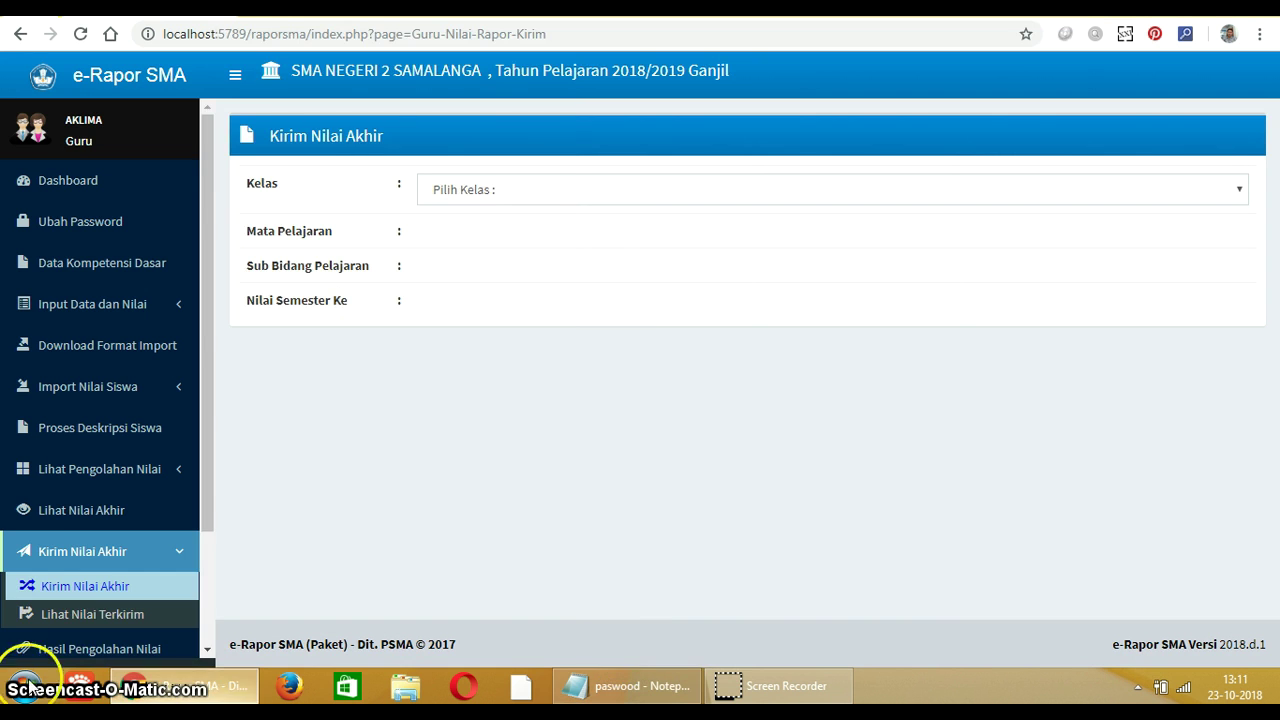
Step: In e-Rapor, send the final scores for class X IIS 1, Pendidikan Pancasila dan Kewarganegaraan, Umum/Tanpa Sub Bidang, Semester 1
left_click(543, 190)
left_click(529, 239)
left_click(529, 241)
left_click(523, 279)
left_click(527, 290)
left_click(523, 331)
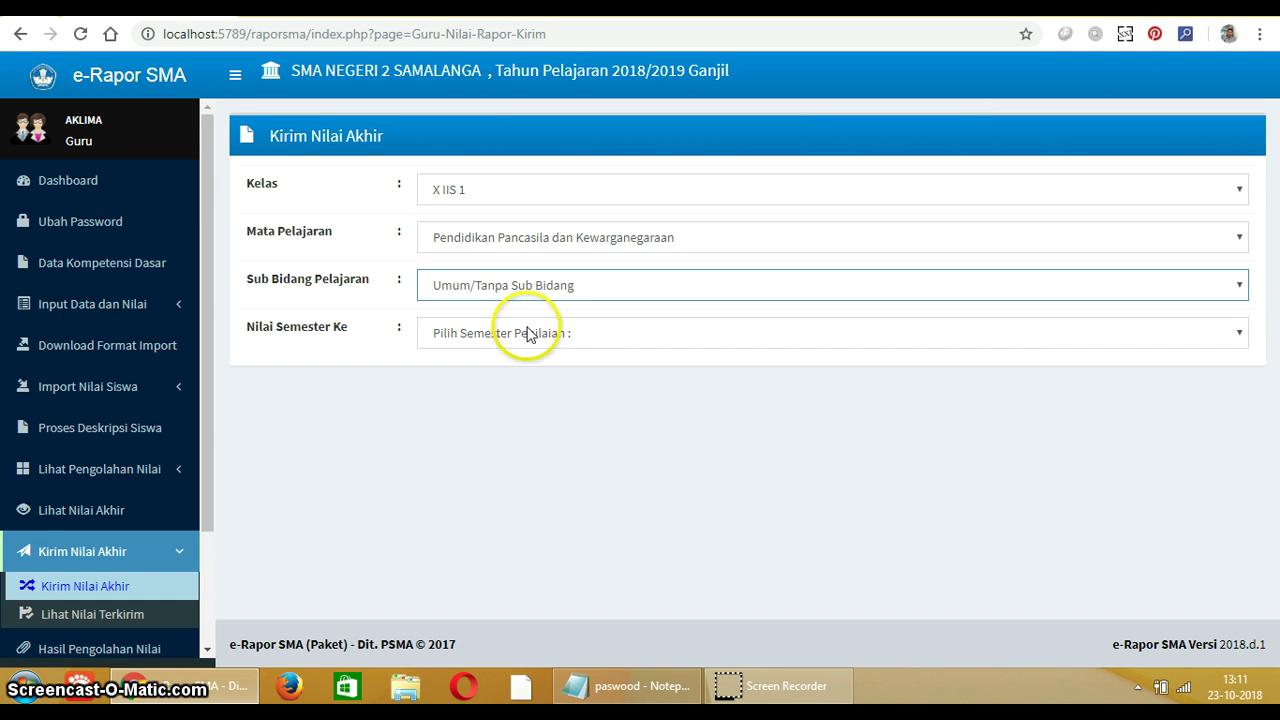
left_click(529, 333)
left_click(522, 383)
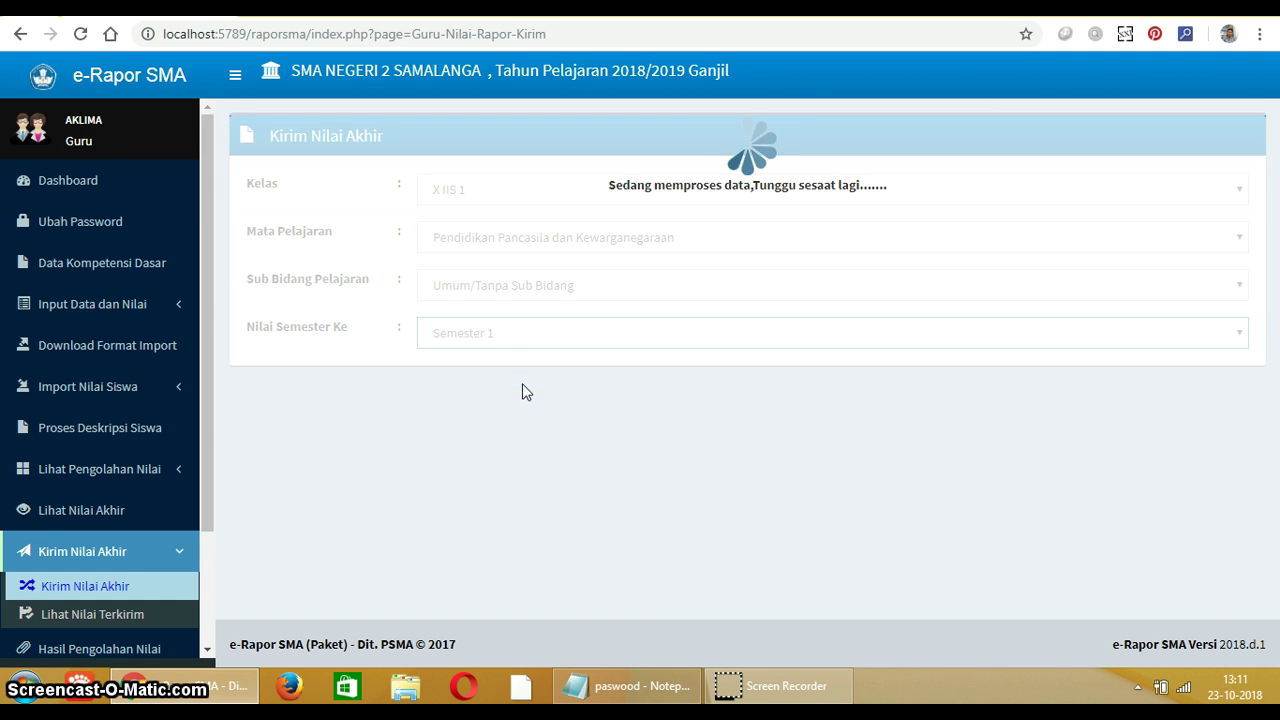
scroll(1040, 428, "down", 6)
scroll(1040, 428, "down", 6)
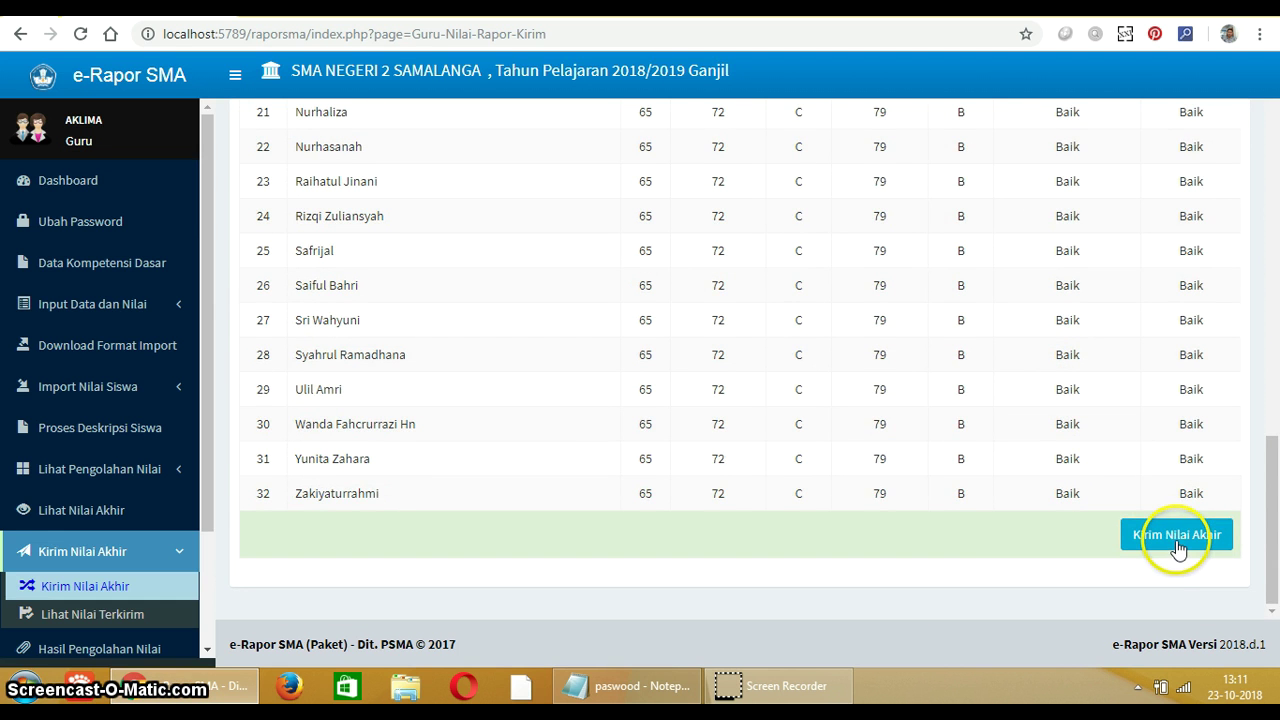
left_click(1177, 540)
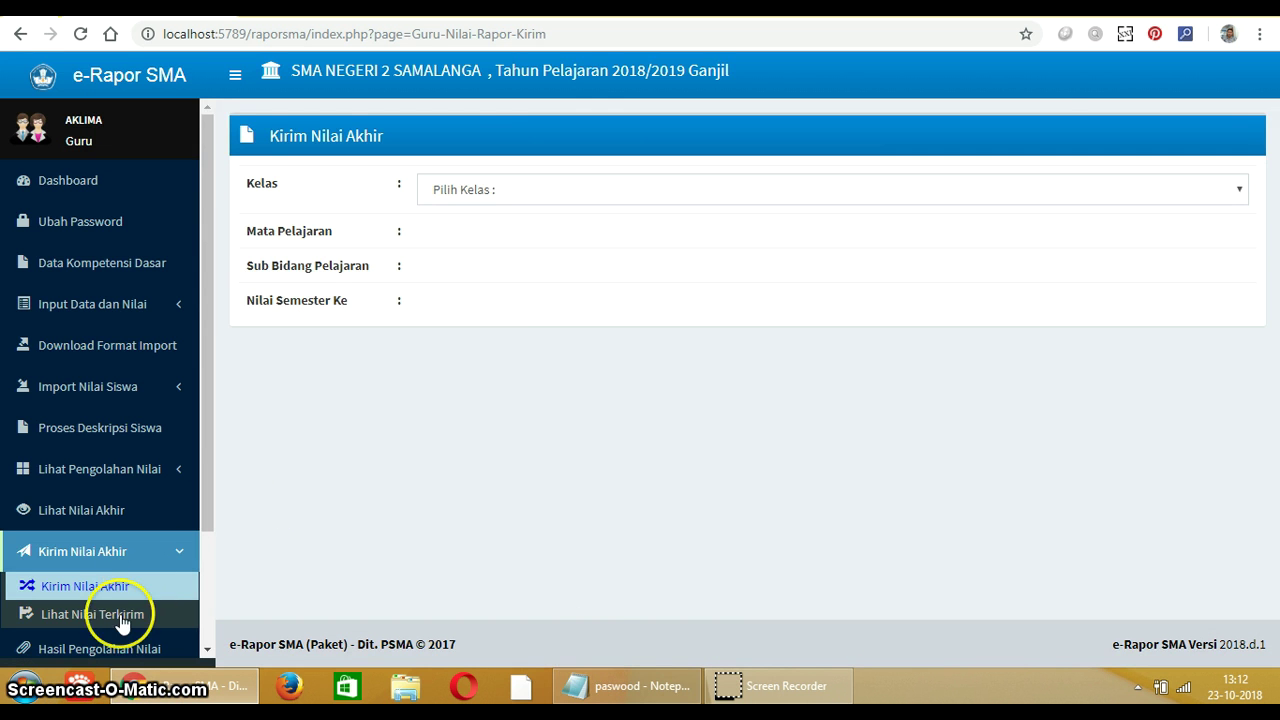
Step: Switch to Notepad and add the stage "11. lihat nilai terkirim" to the list
left_click(634, 688)
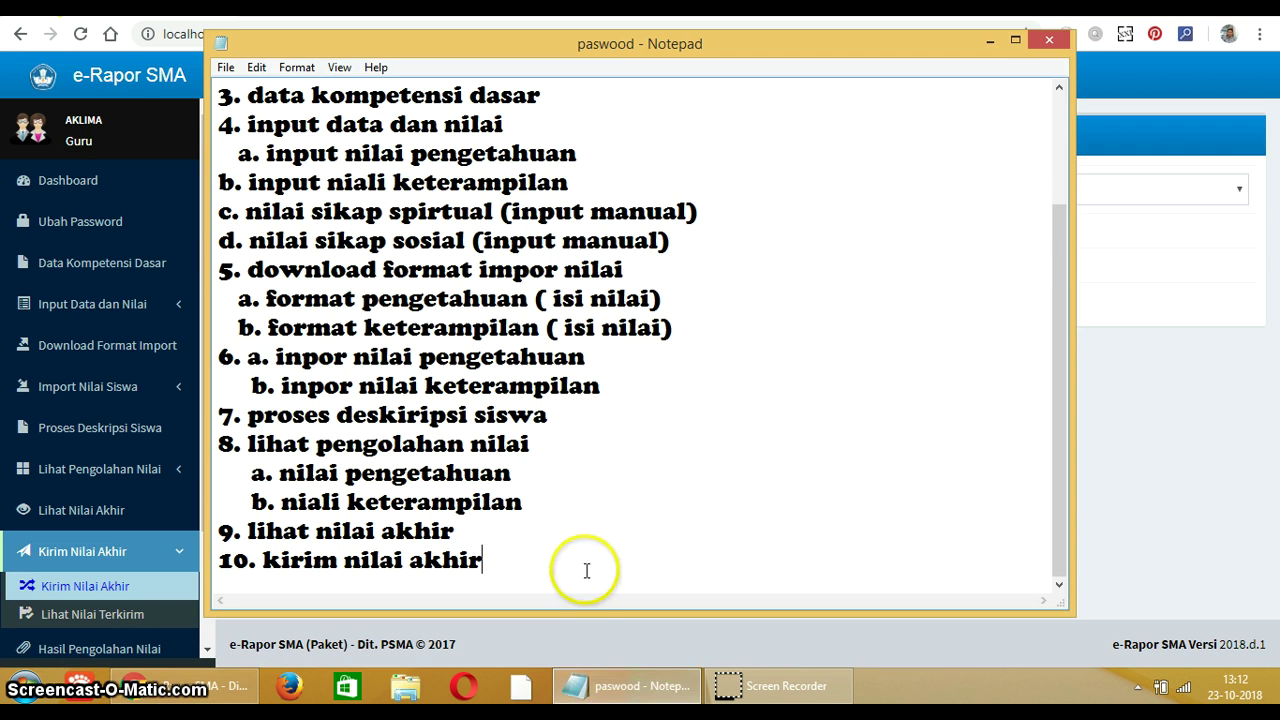
key("Return")
type("11")
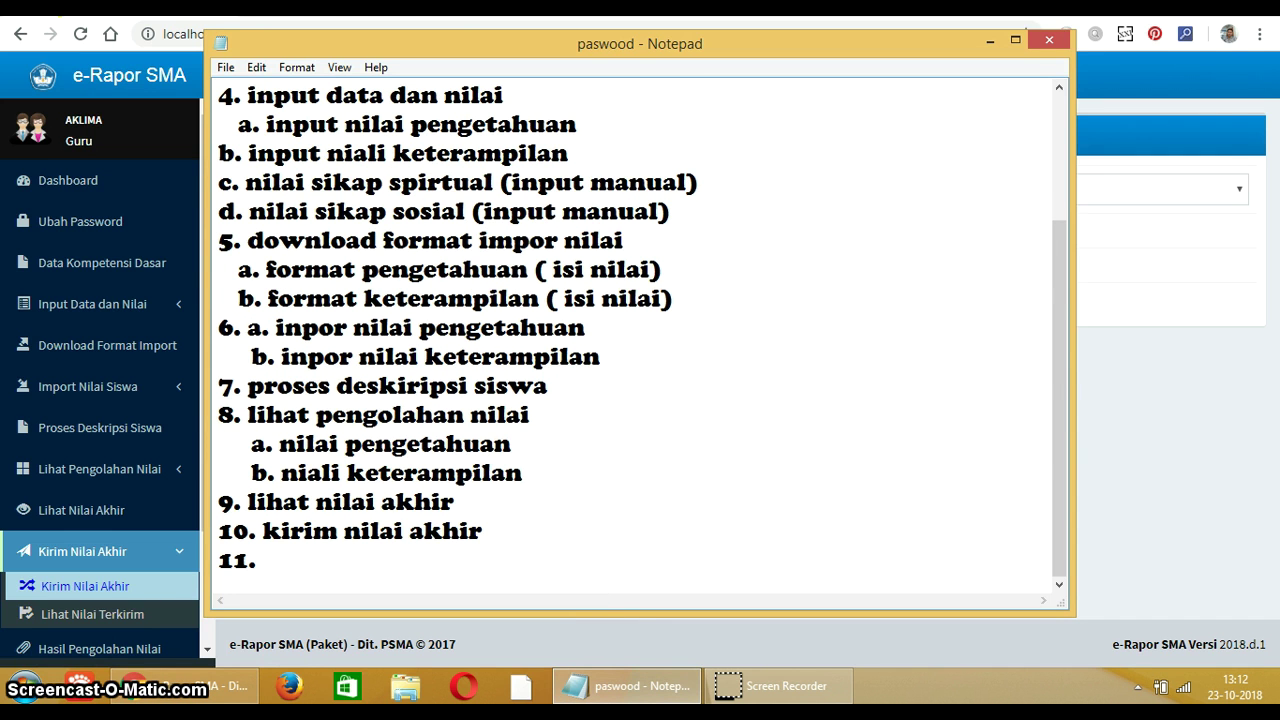
type(". lihat nilai terkirim")
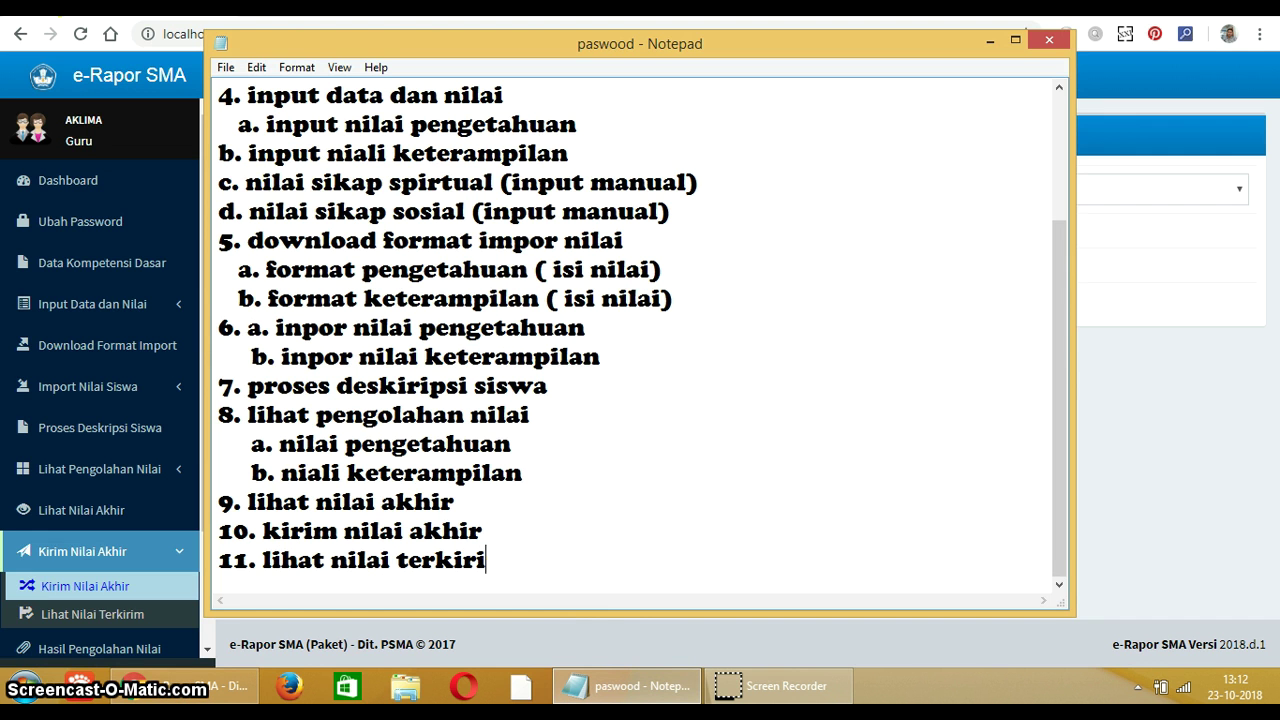
left_click(617, 682)
Step: On e-Rapor's Lihat Nilai Terkirim page, review the sent final scores for class X IIS 1, Pendidikan Pancasila dan Kewarganegaraan
left_click(92, 617)
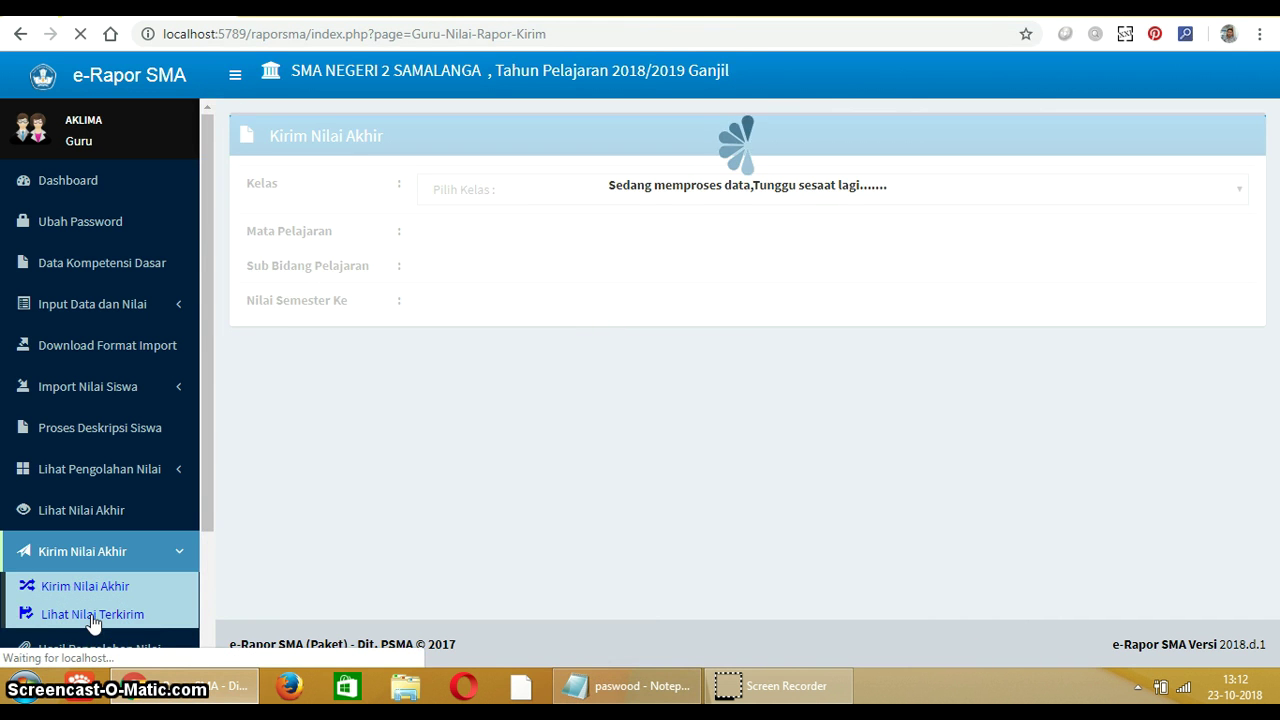
left_click(470, 200)
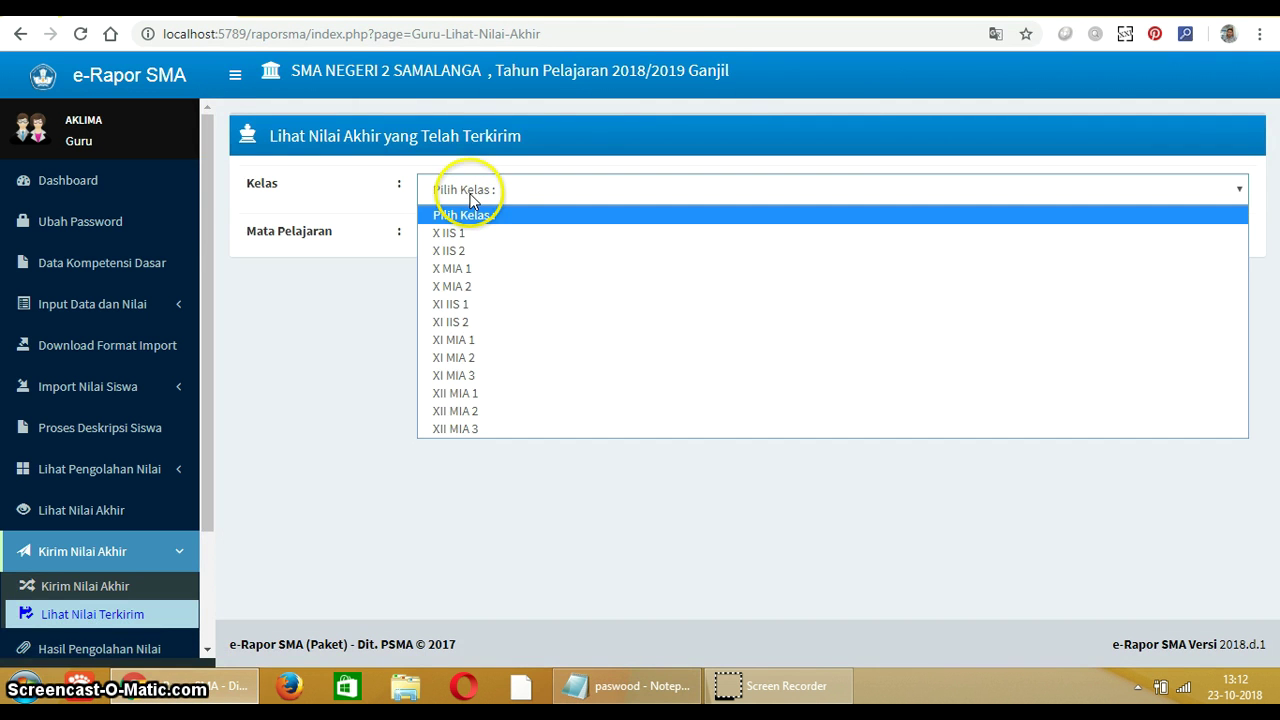
left_click(471, 230)
left_click(475, 248)
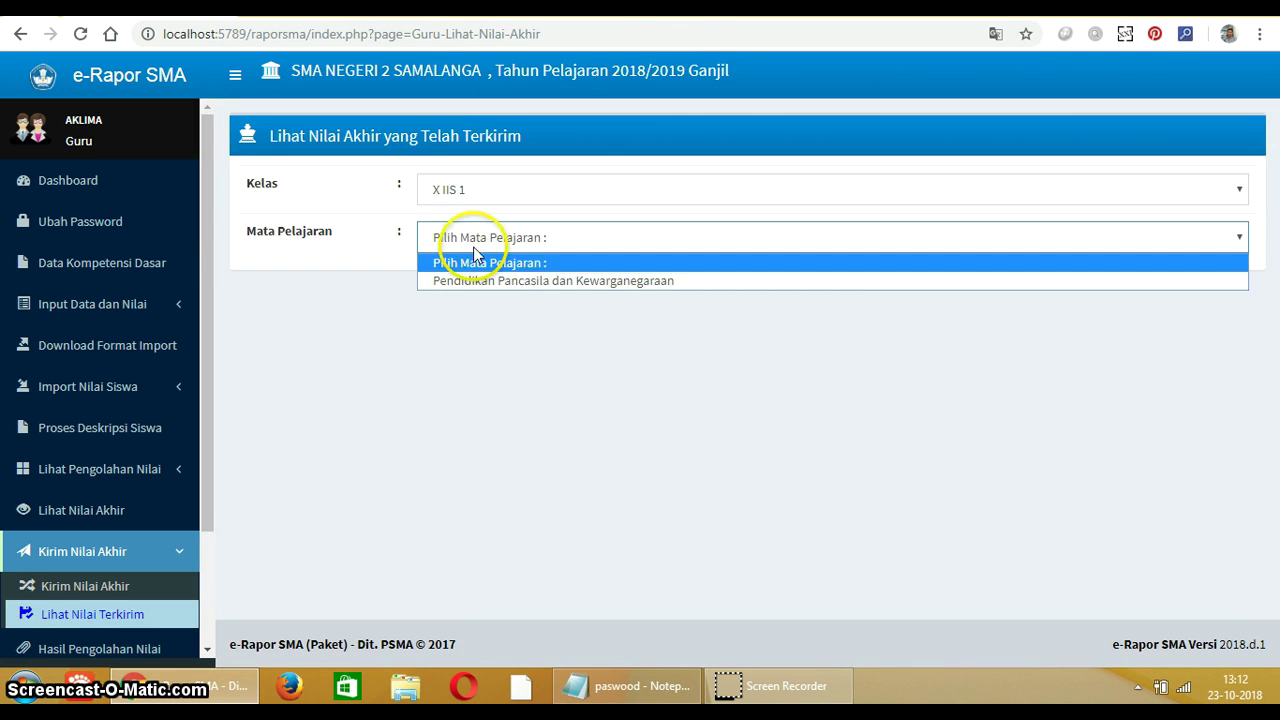
left_click(480, 281)
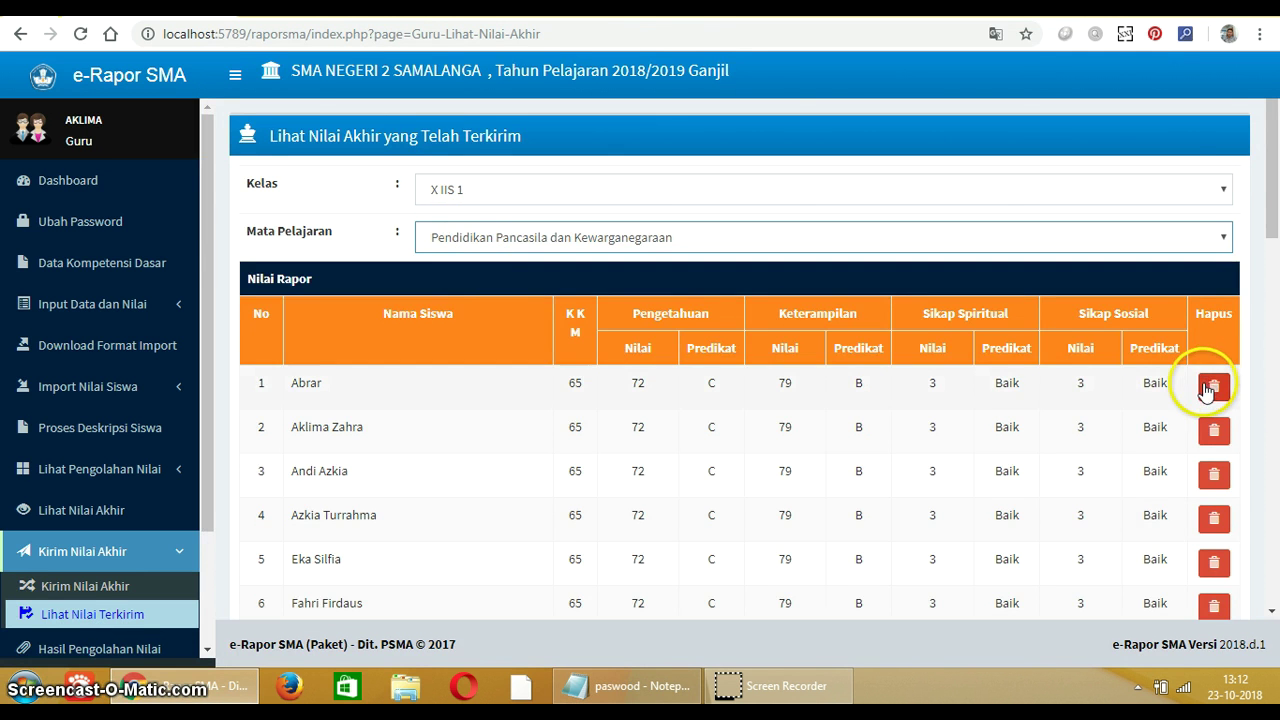
scroll(1140, 400, "down", 12)
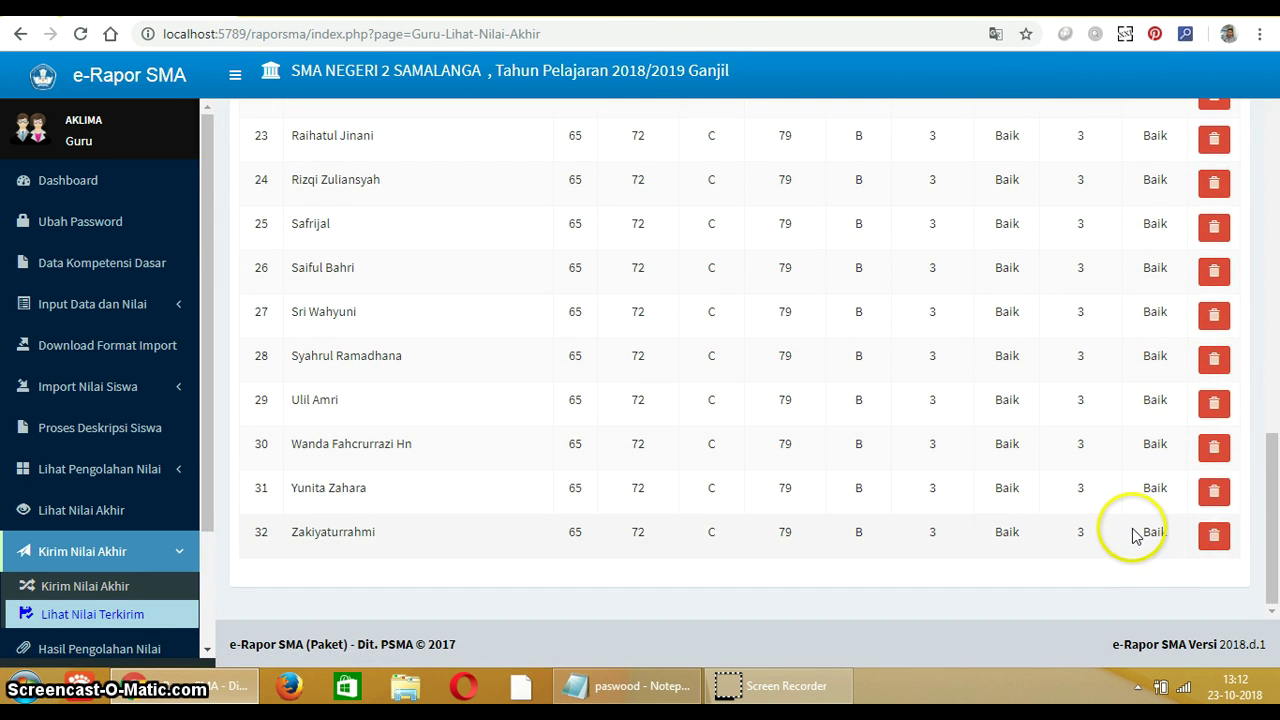
Step: Add the stage "12. hasil pengolahan nilai" to the end of the Notepad list
scroll(100, 612, "down", 2)
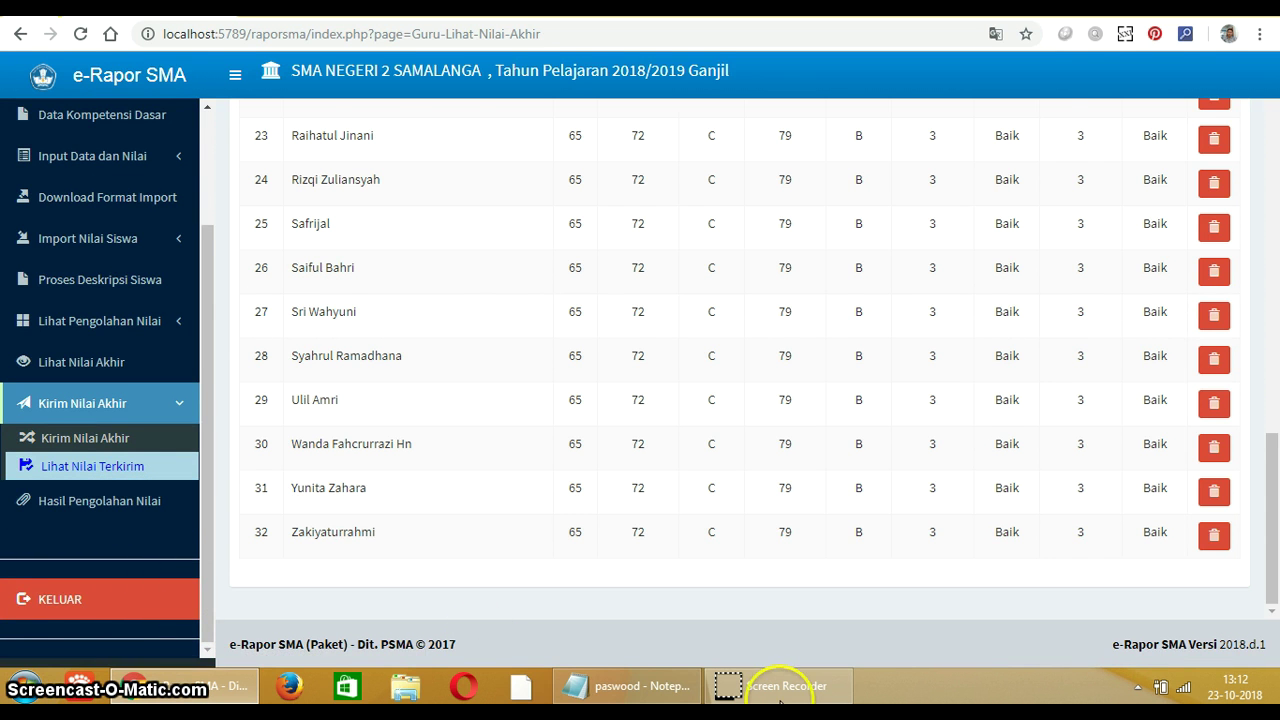
left_click(645, 686)
key("Return")
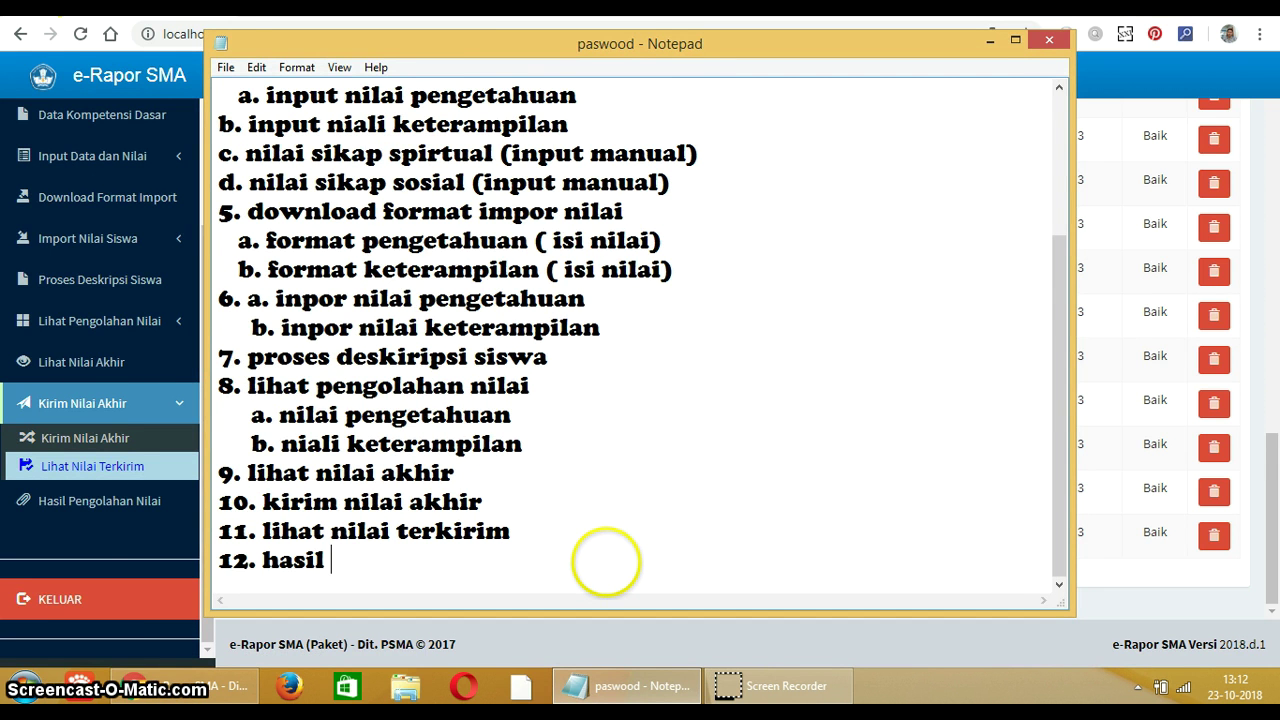
type("12. hasil pengolahan nilai")
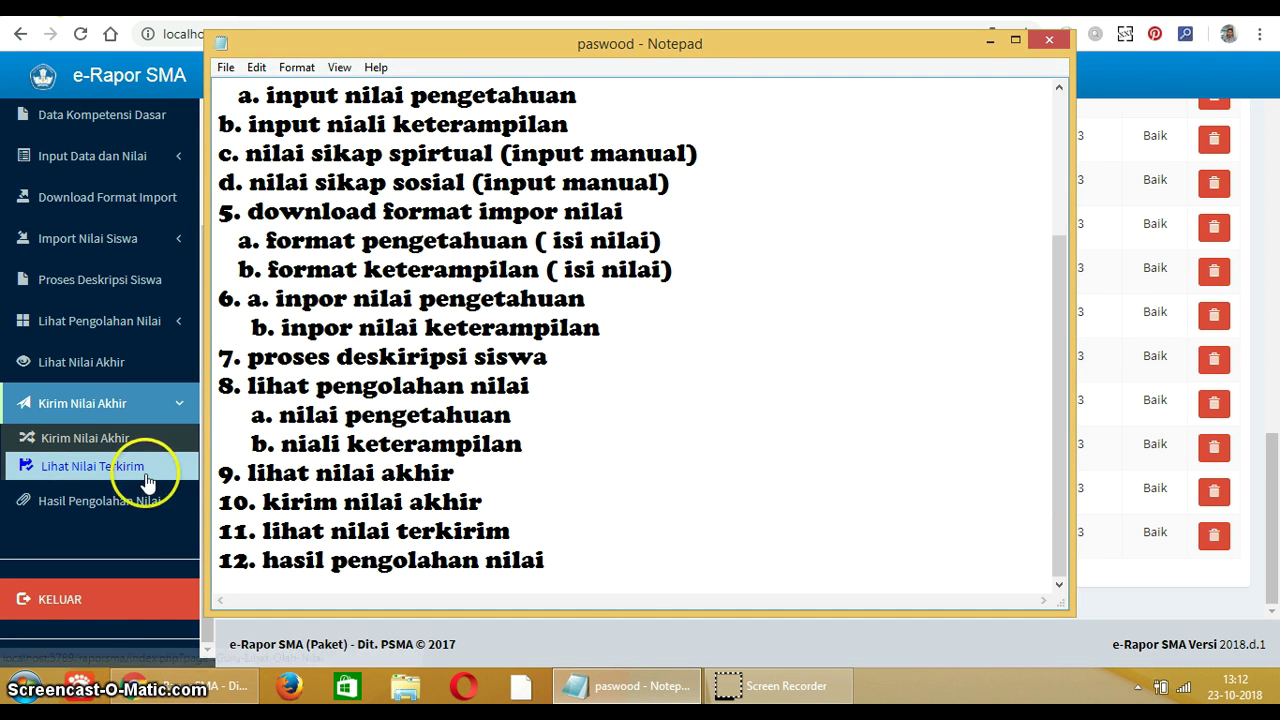
Step: On e-Rapor's Hasil Pengolahan Nilai page, review the results for class X IIS 1, Pendidikan Pancasila dan Kewarganegaraan
left_click(133, 510)
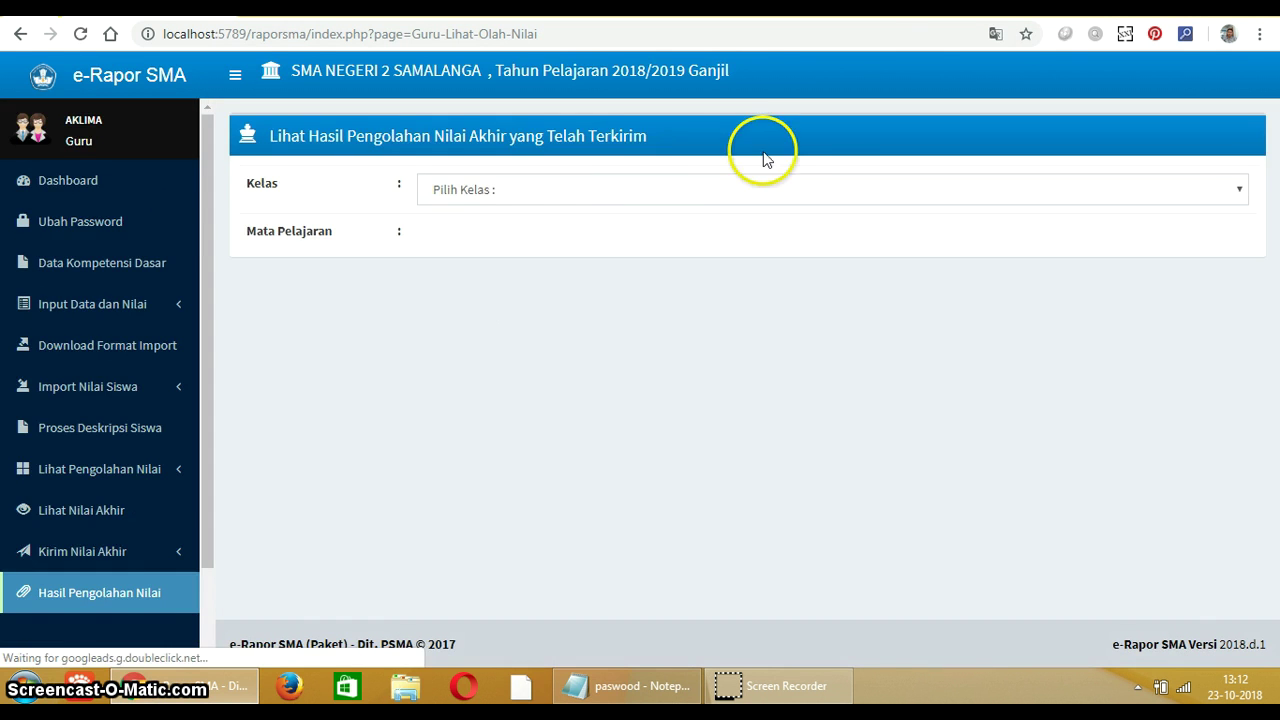
left_click(585, 192)
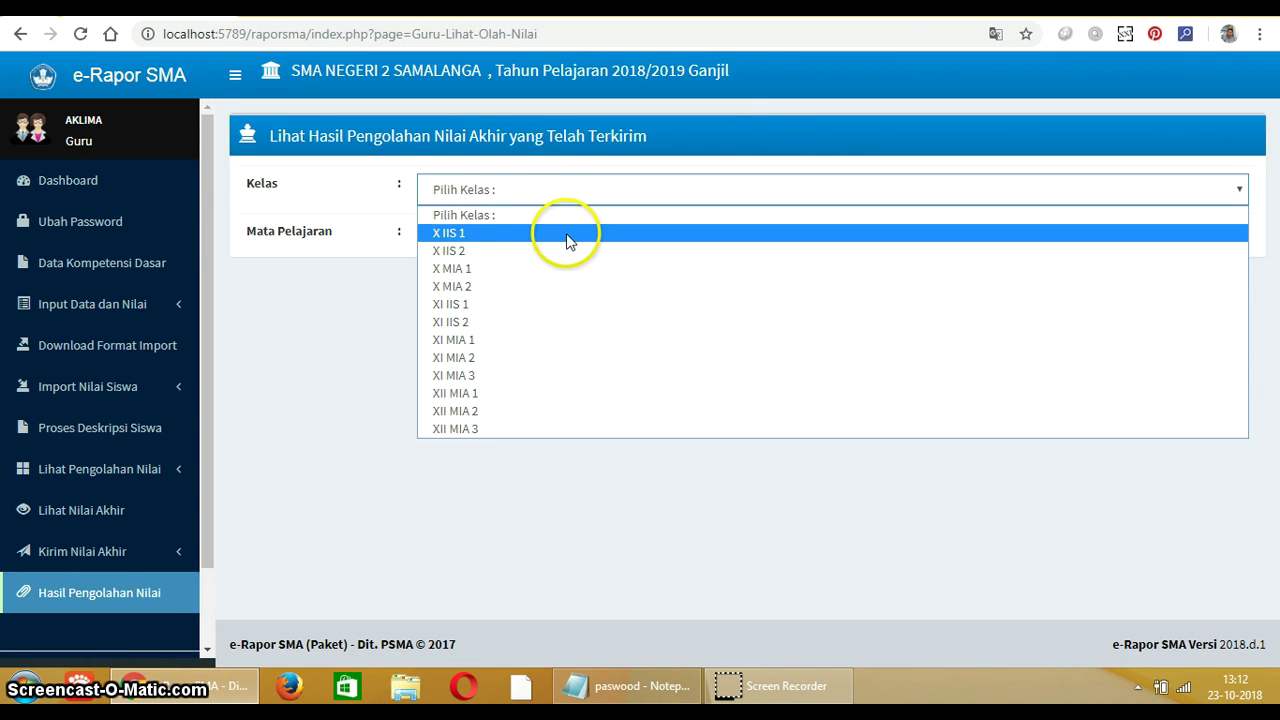
left_click(568, 236)
left_click(567, 239)
left_click(571, 281)
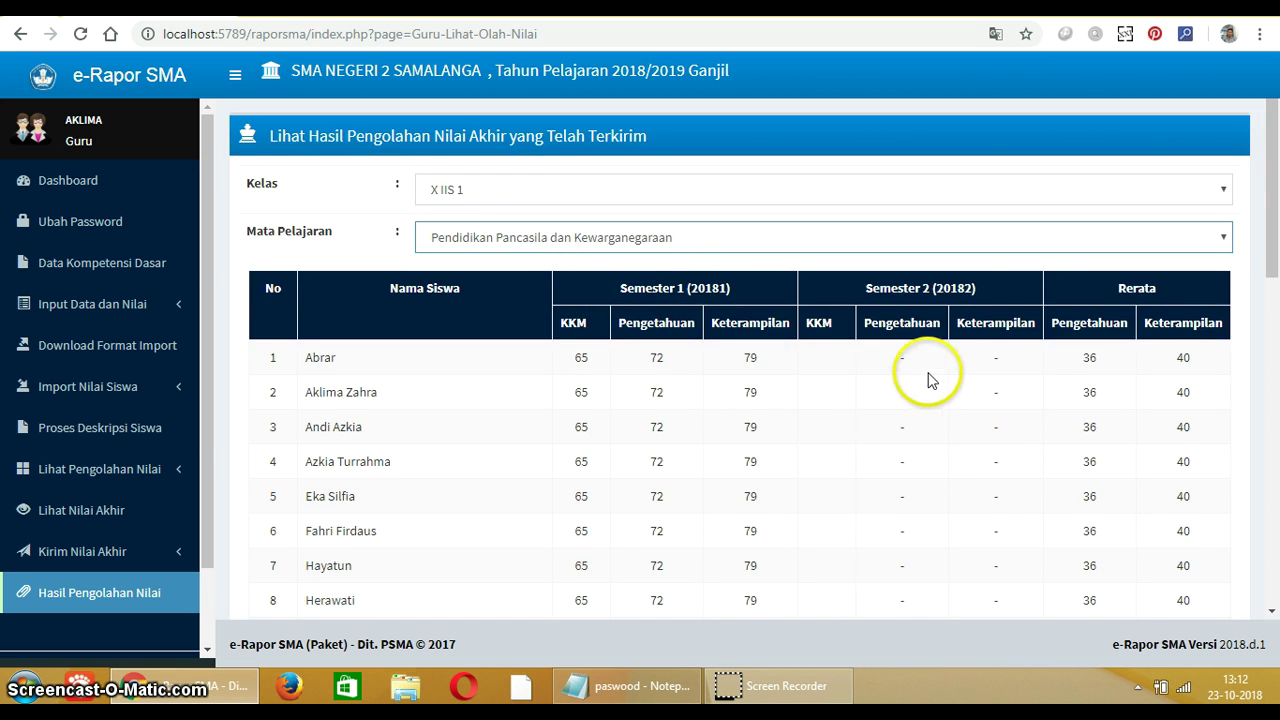
scroll(779, 415, "down", 9)
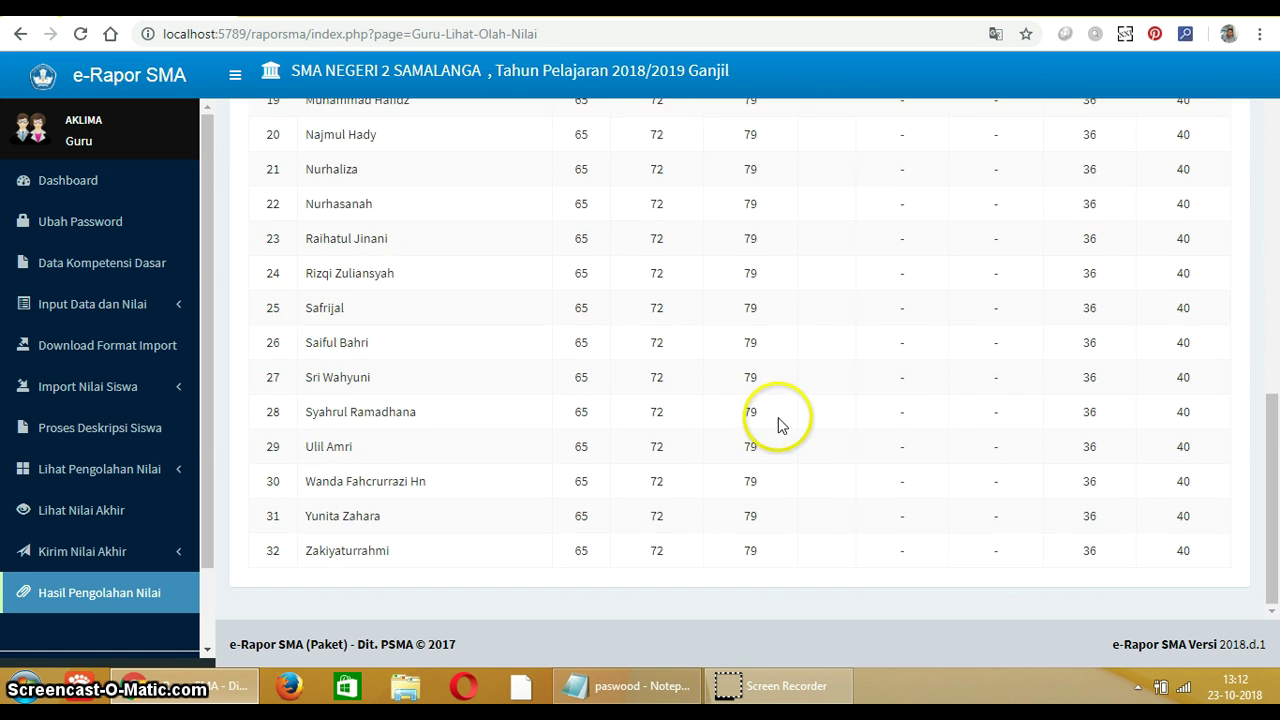
scroll(725, 532, "up", 9)
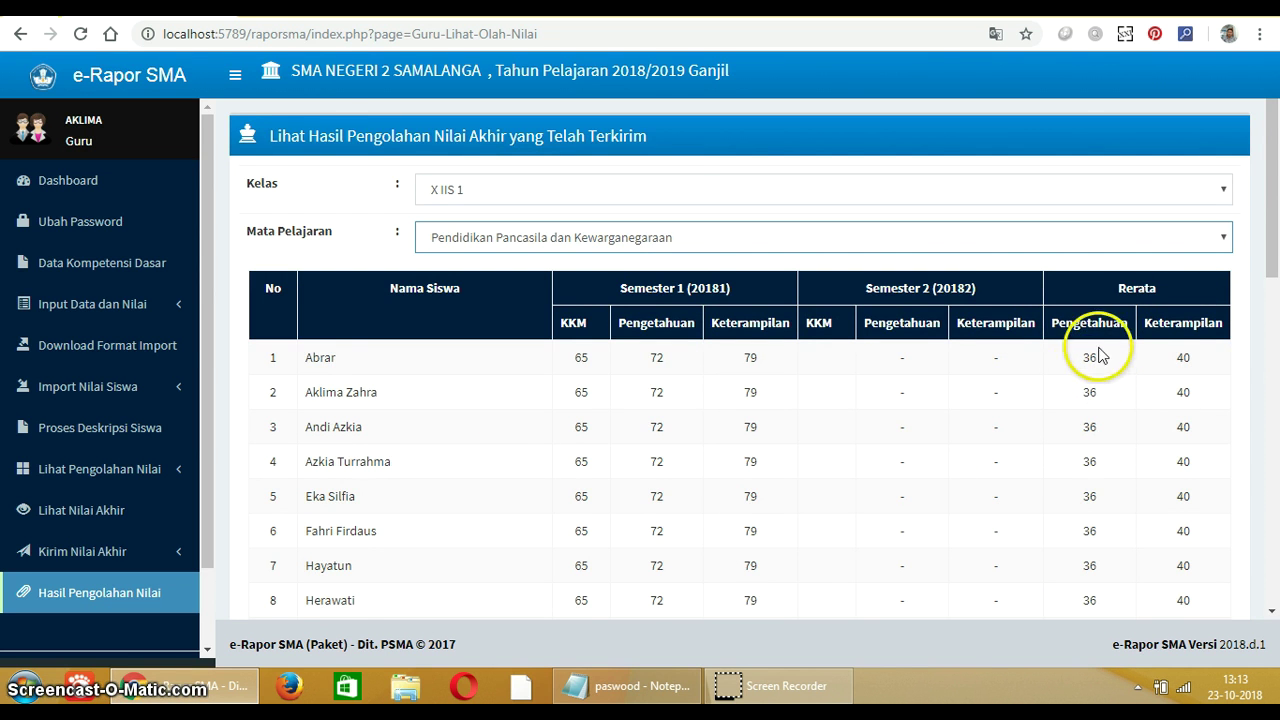
Step: Read through the full student table of semester scores and averages, and check the remaining e-Rapor menu entries down to Keluar
scroll(1100, 520, "down", 9)
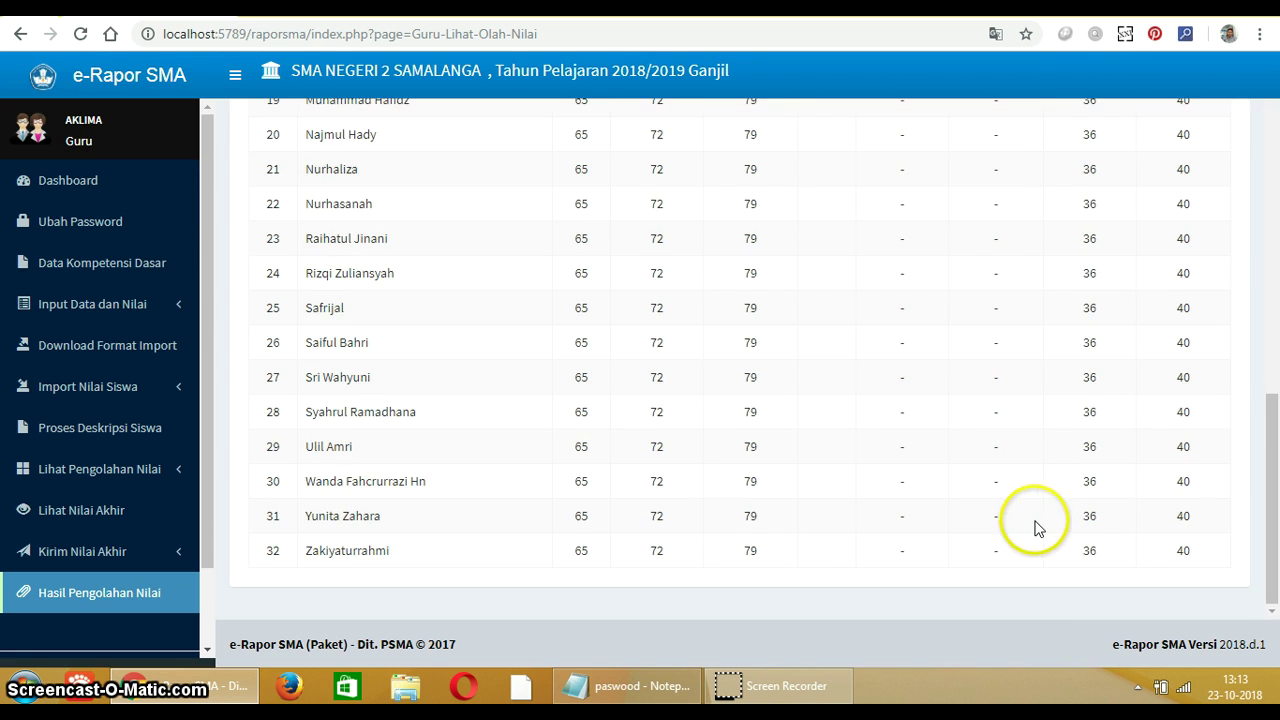
scroll(1038, 528, "up", 9)
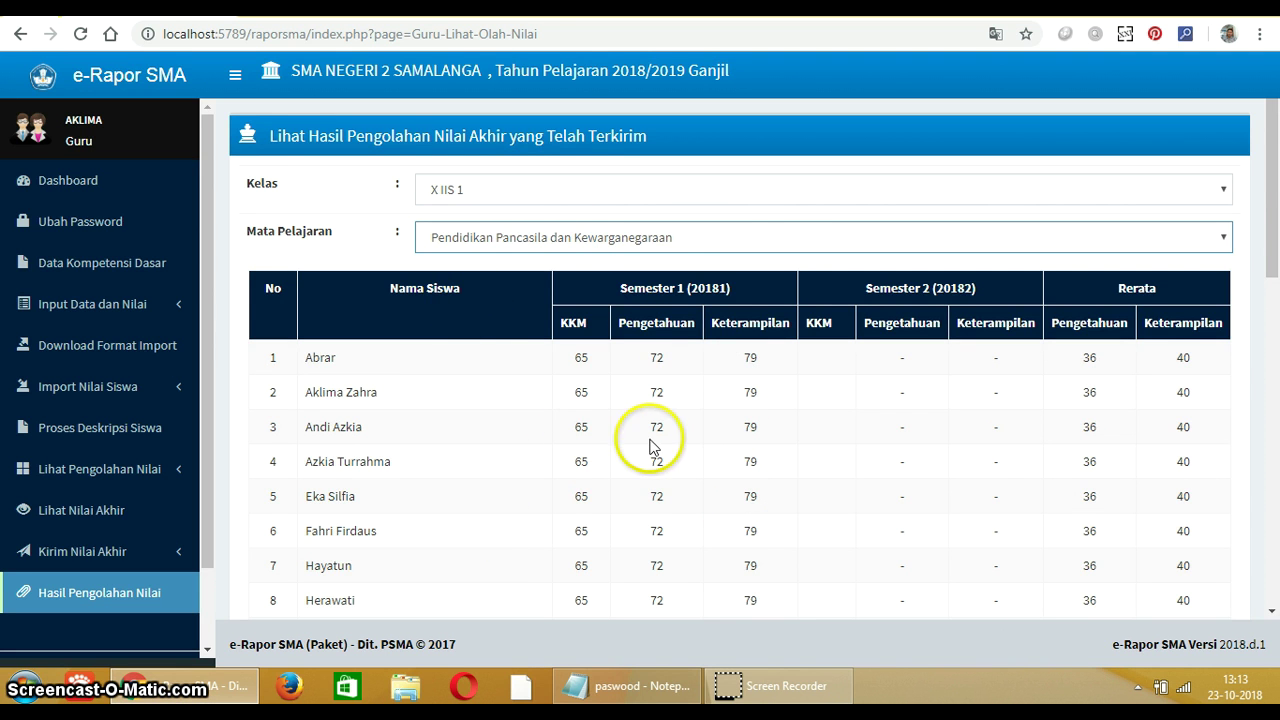
scroll(30, 528, "down", 2)
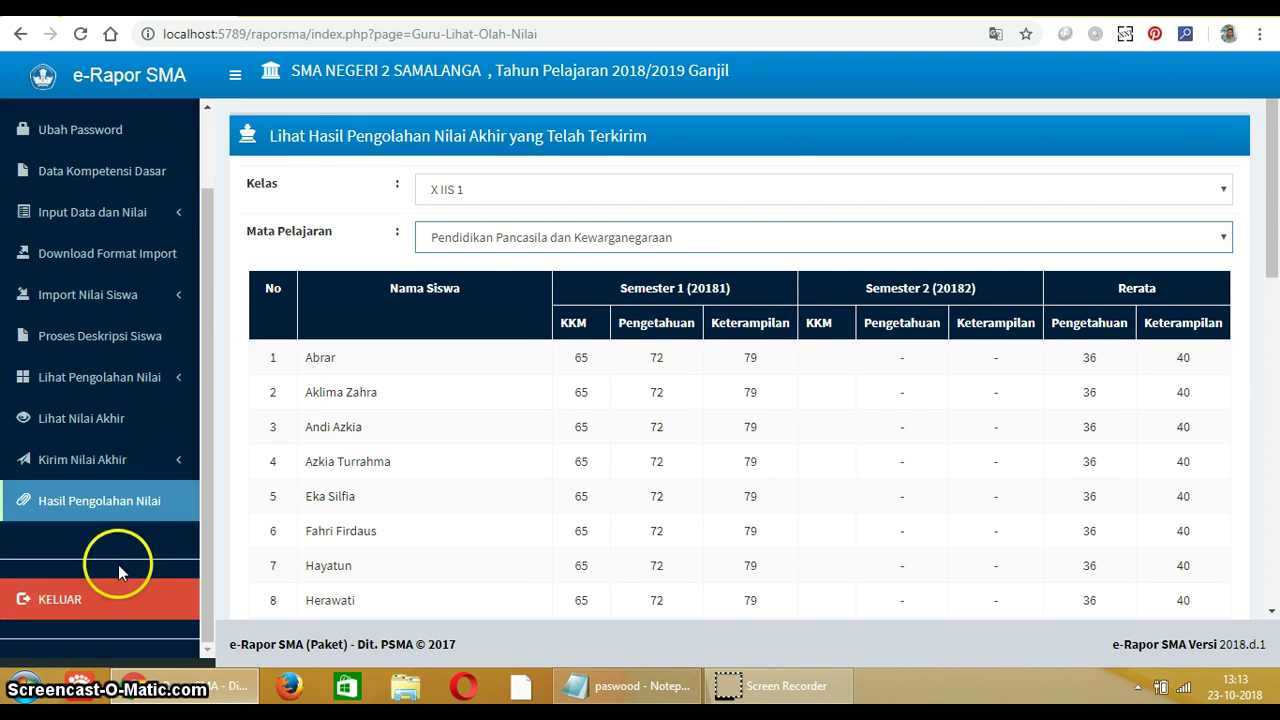
left_click(118, 607)
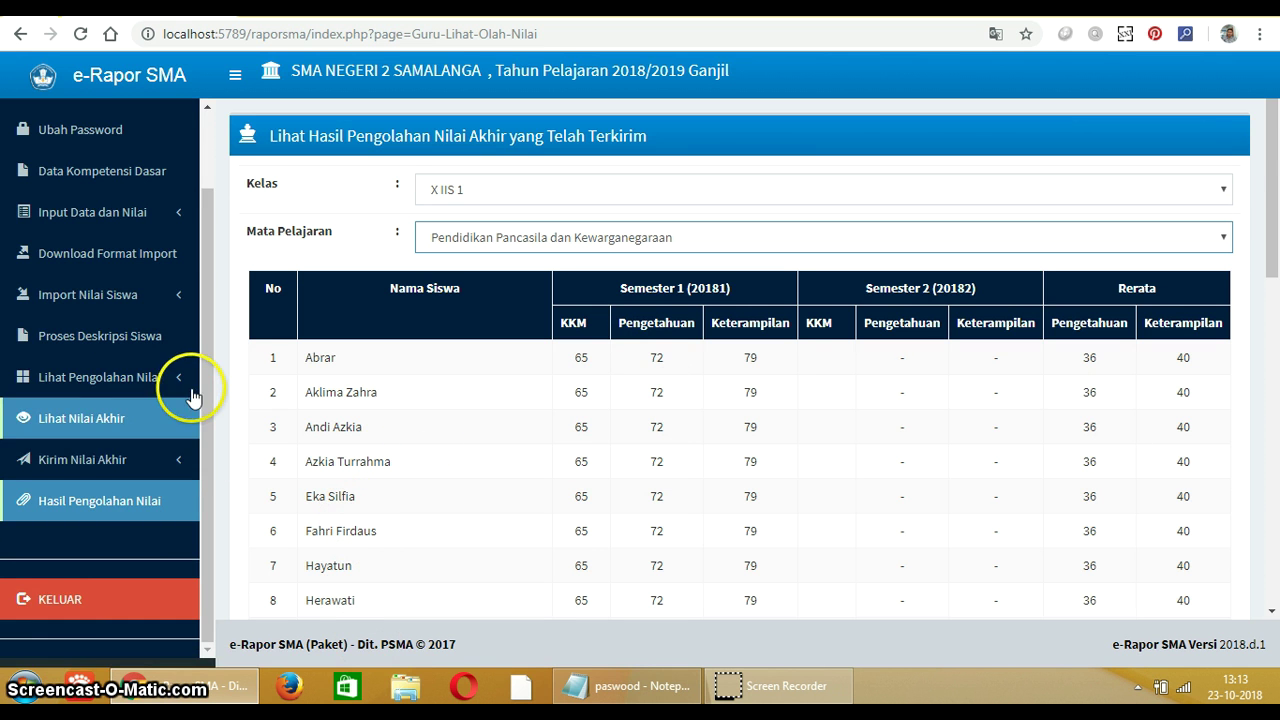
left_click_drag(204, 386, 195, 153)
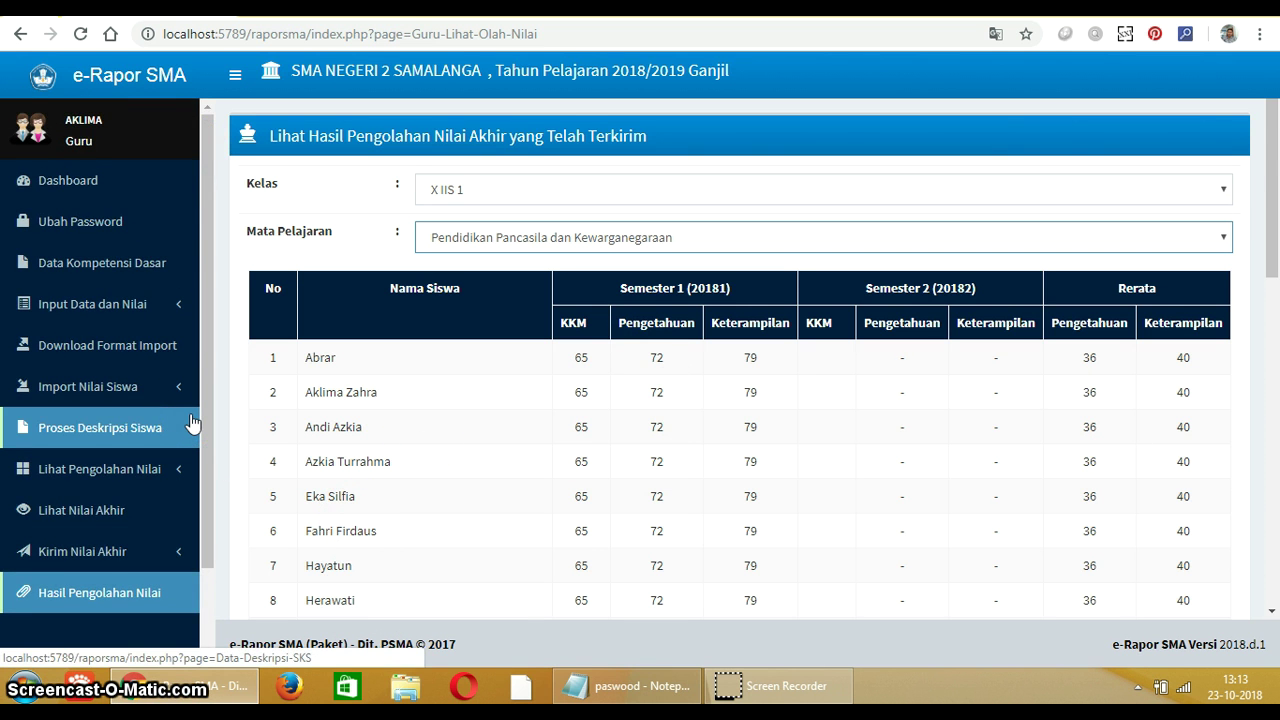
Step: Switch to Notepad, add the closing line "terimakasih" below stage 12, and minimize the window
left_click(614, 686)
scroll(388, 500, "up", 3)
scroll(386, 460, "down", 3)
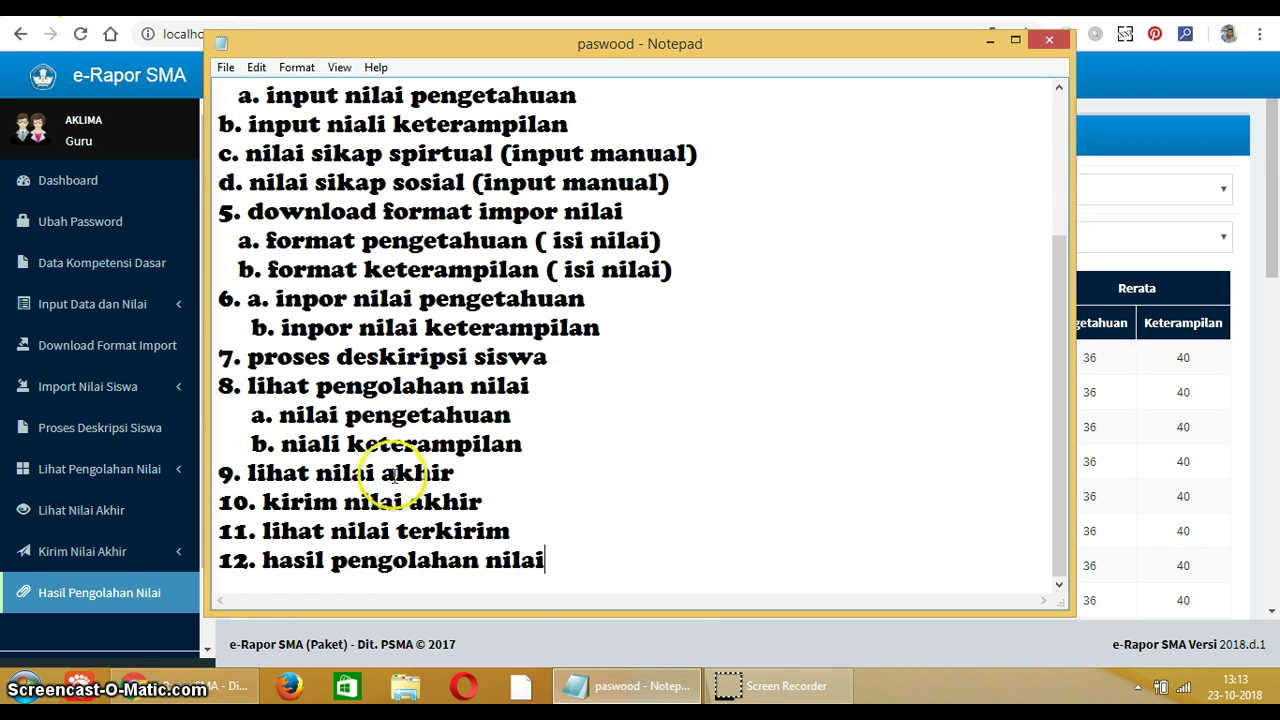
key("Return")
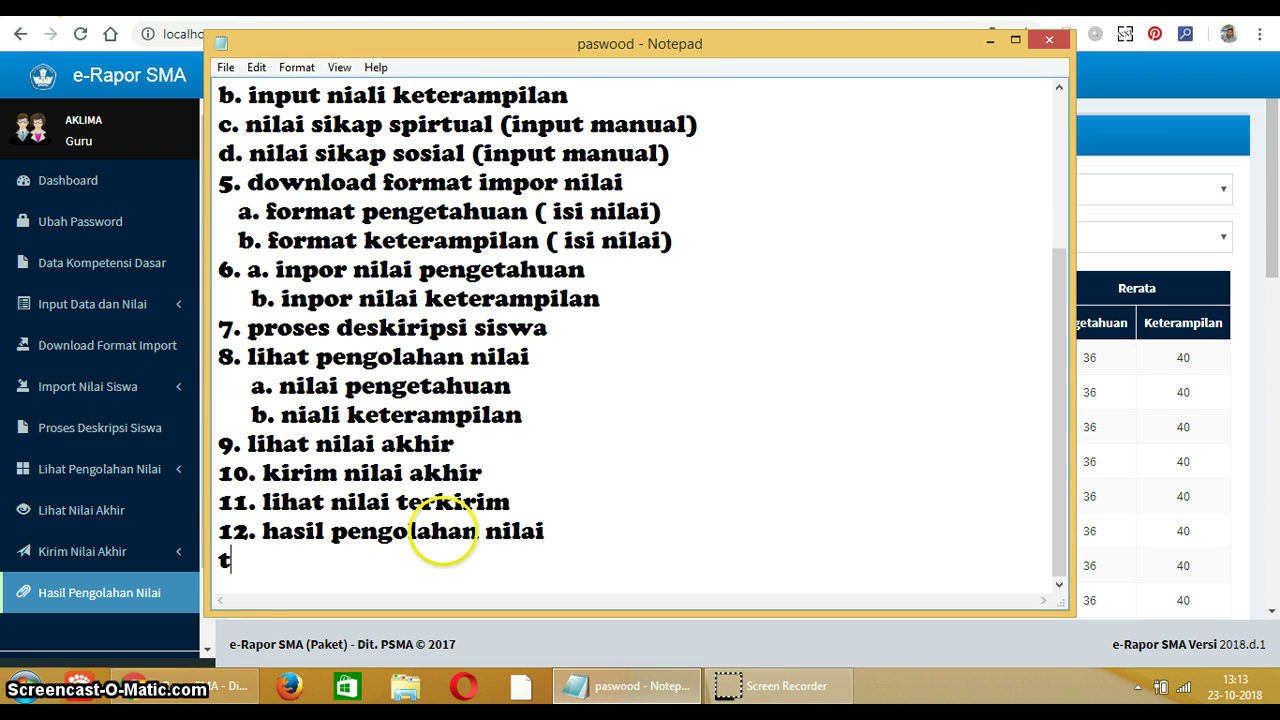
type("ter")
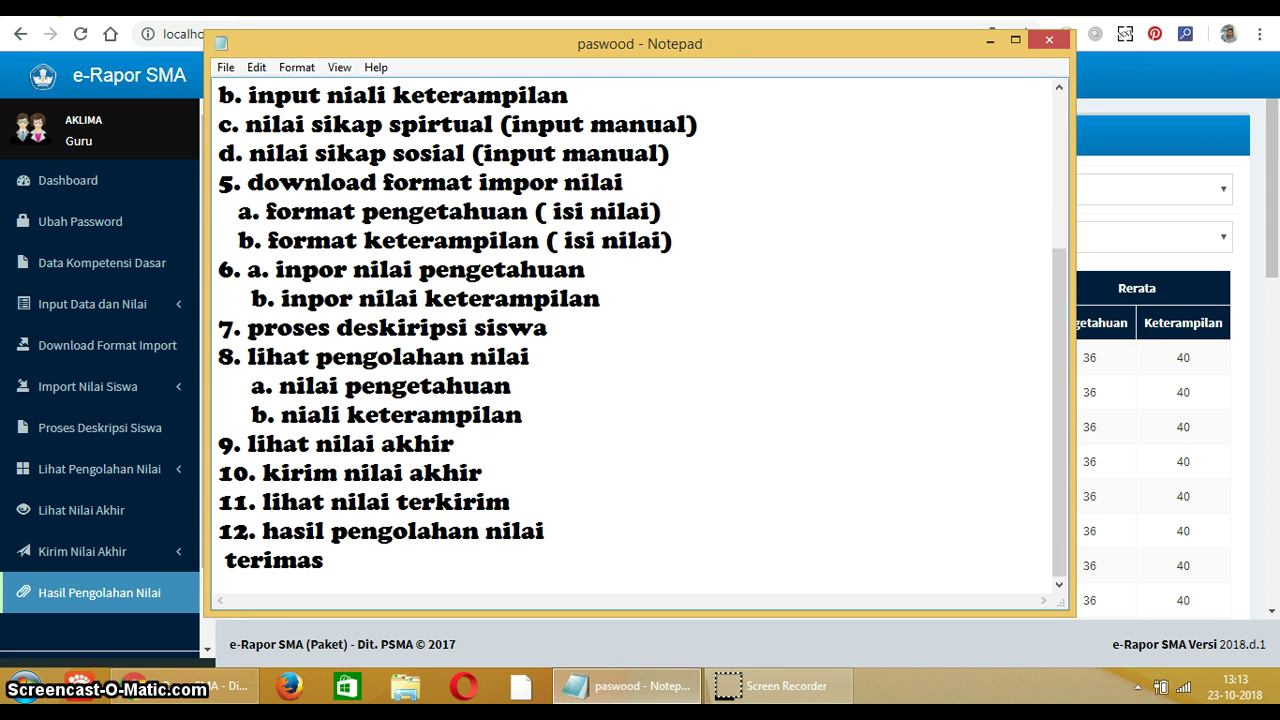
type("imakasih")
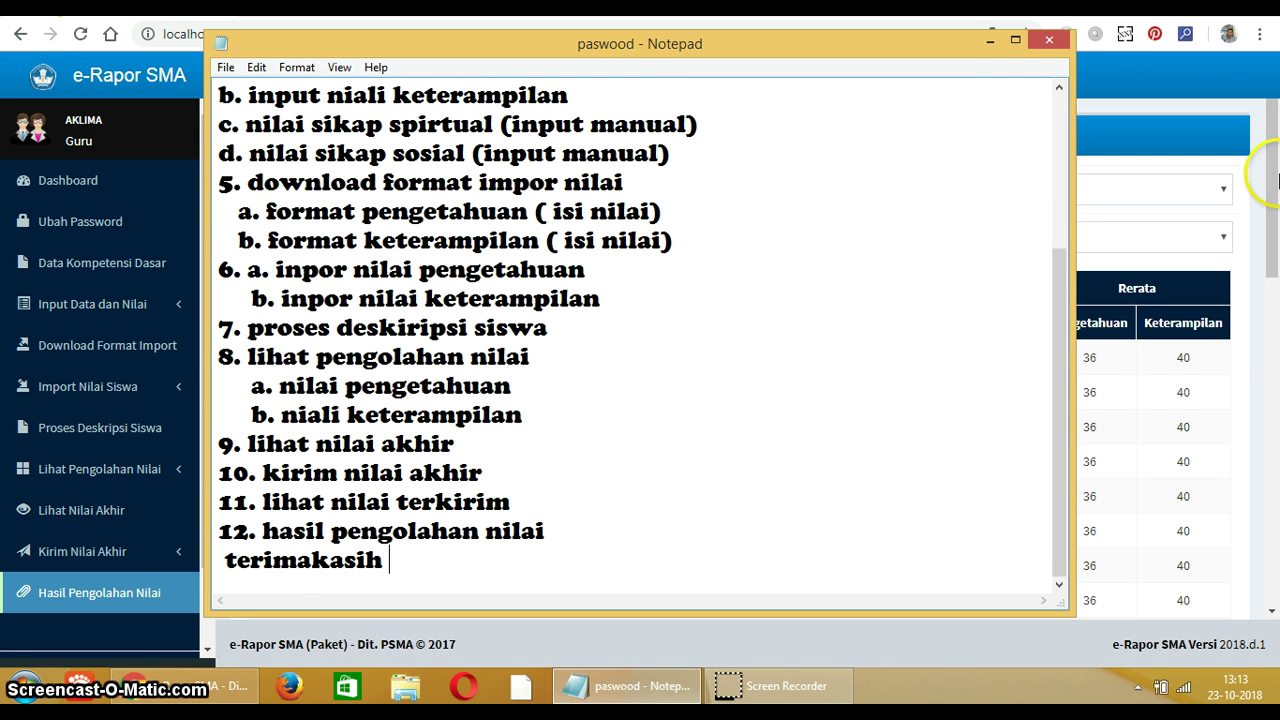
left_click(988, 42)
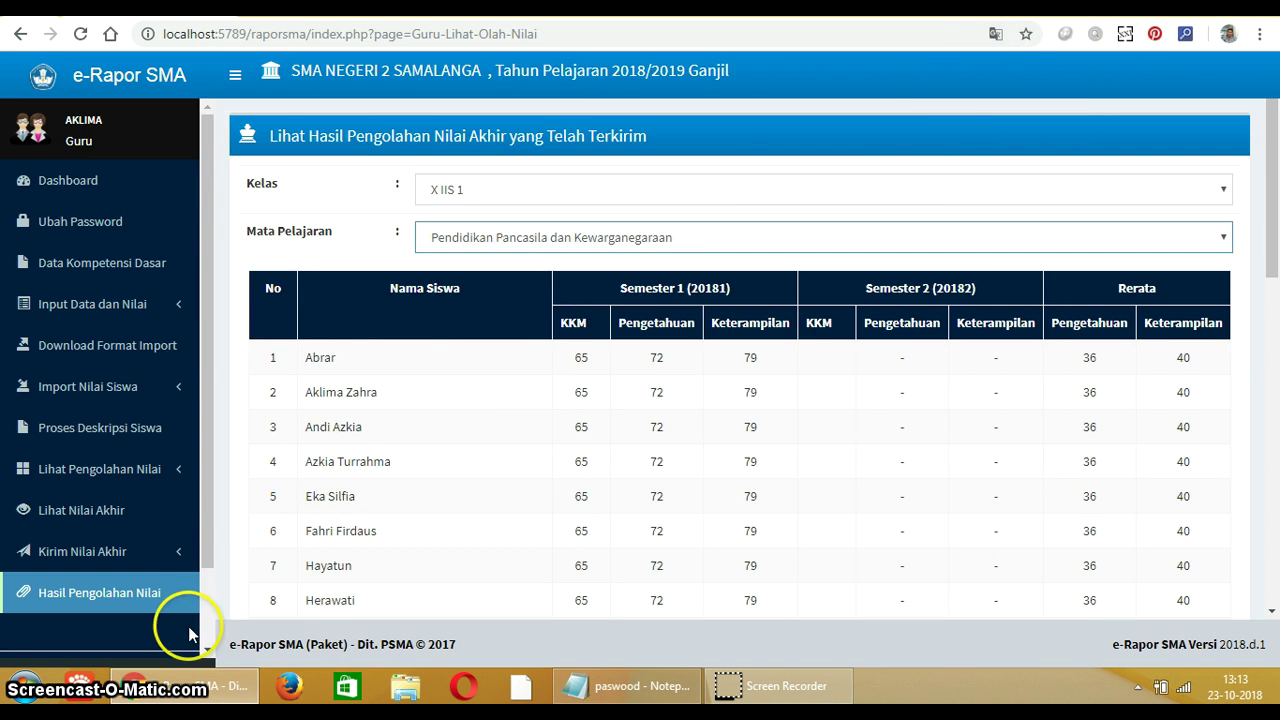
Step: Log out of the teacher account in e-Rapor SMA and close the browser
scroll(183, 600, "down", 1)
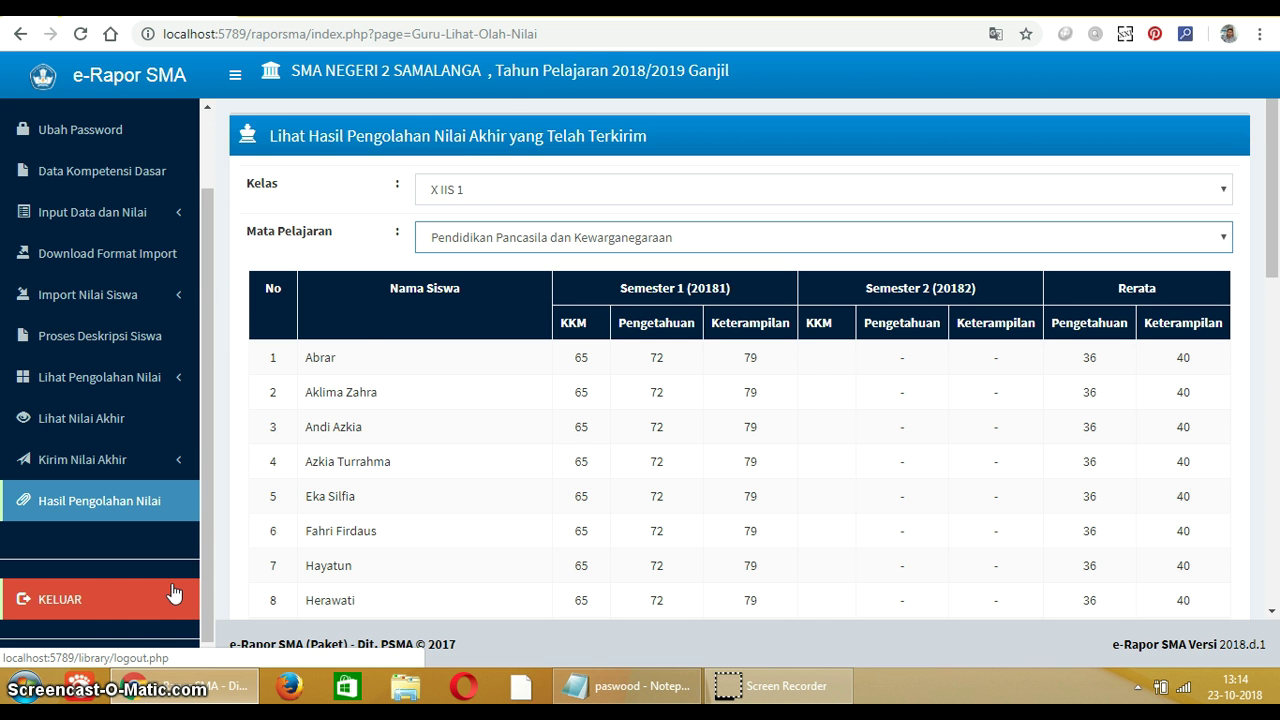
left_click(145, 606)
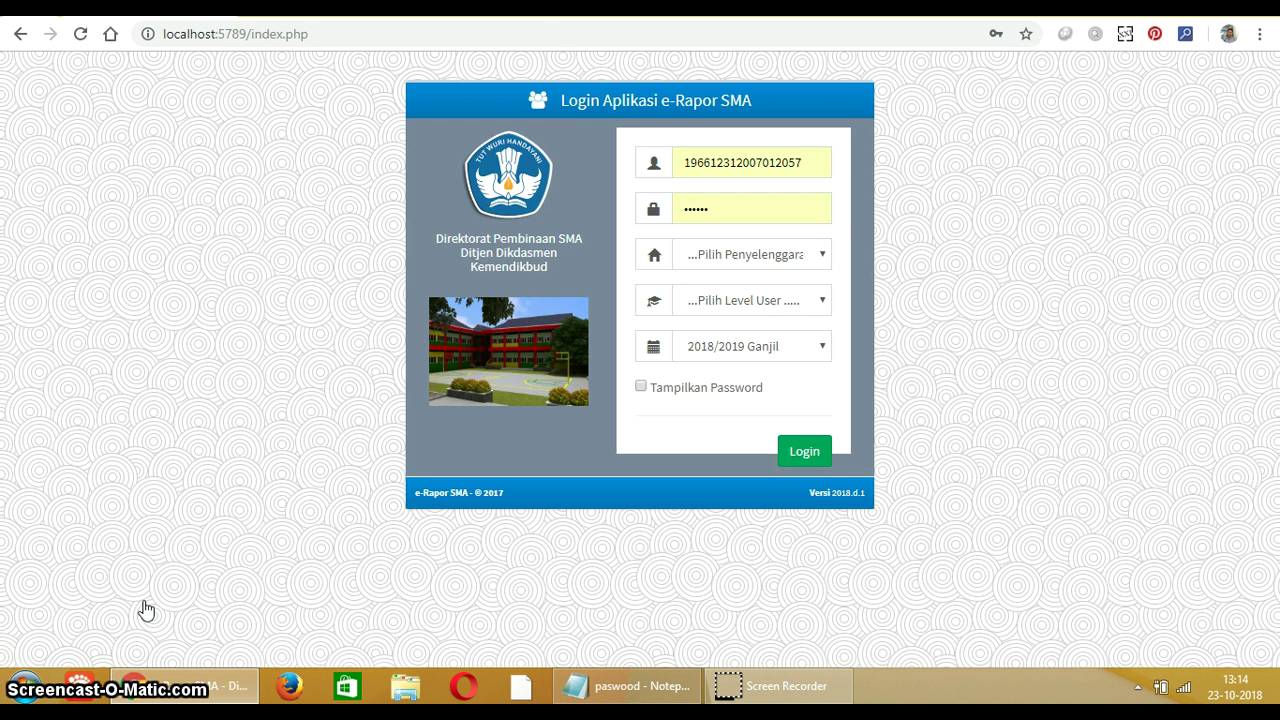
left_click(1194, 77)
key("alt+F4")
left_click(620, 63)
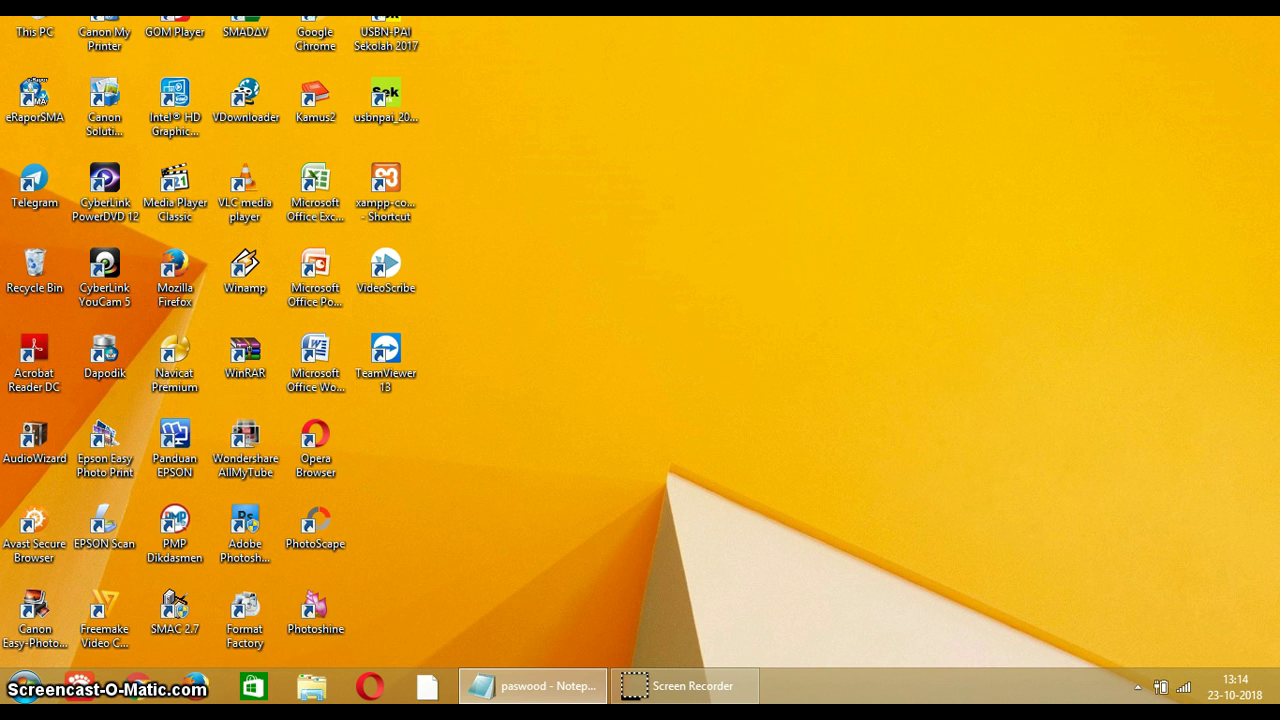